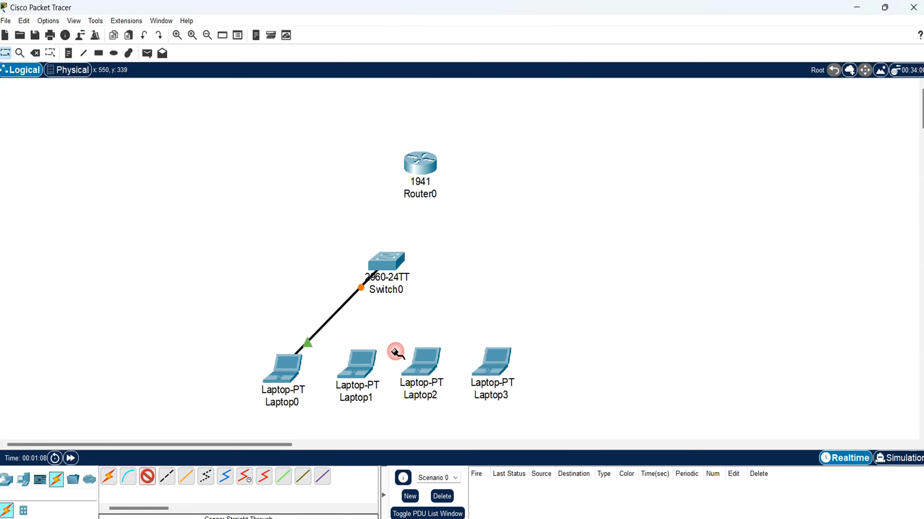
- Connect Laptop1's FastEthernet0 to Switch0's FastEthernet0/2 with a copper straight-through cable
left_click(356, 365)
left_click(394, 417)
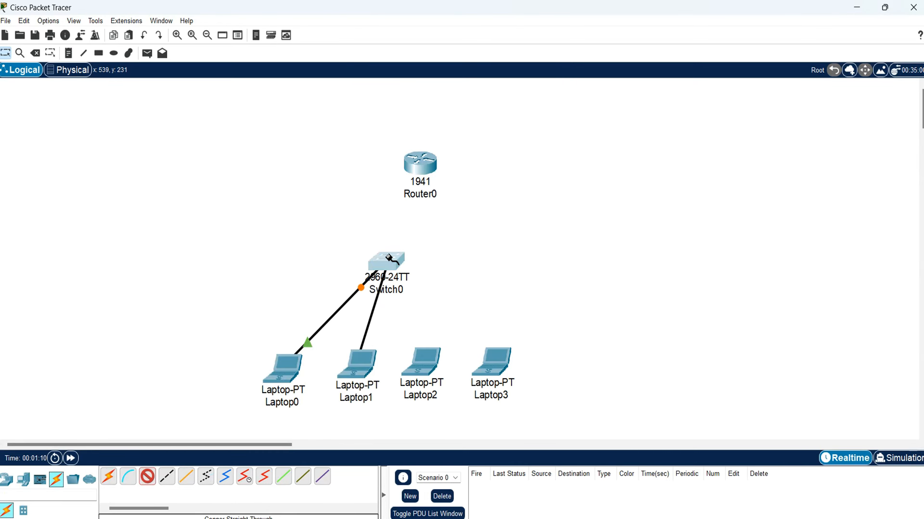
left_click(382, 264)
left_click(450, 128)
- Connect Laptop2's FastEthernet0 to a free FastEthernet port on Switch0 with a copper straight-through cable
left_click(422, 365)
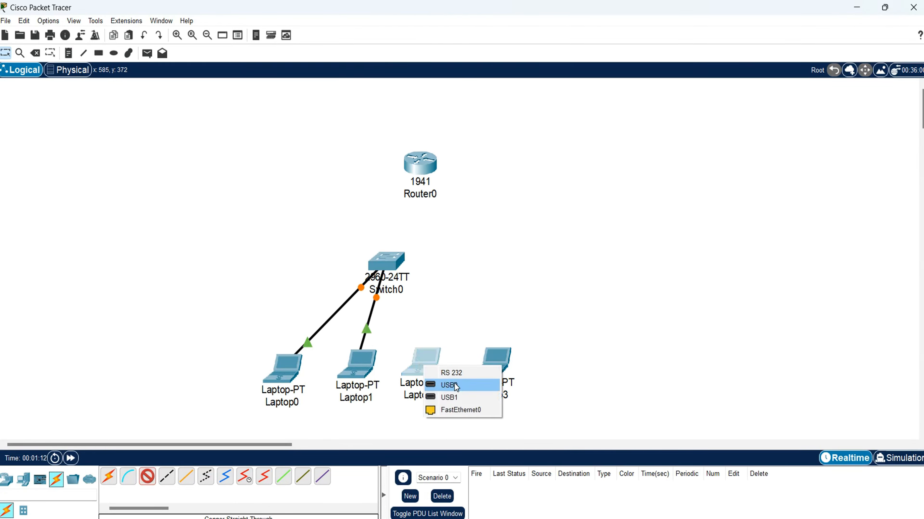
left_click(451, 408)
left_click(390, 261)
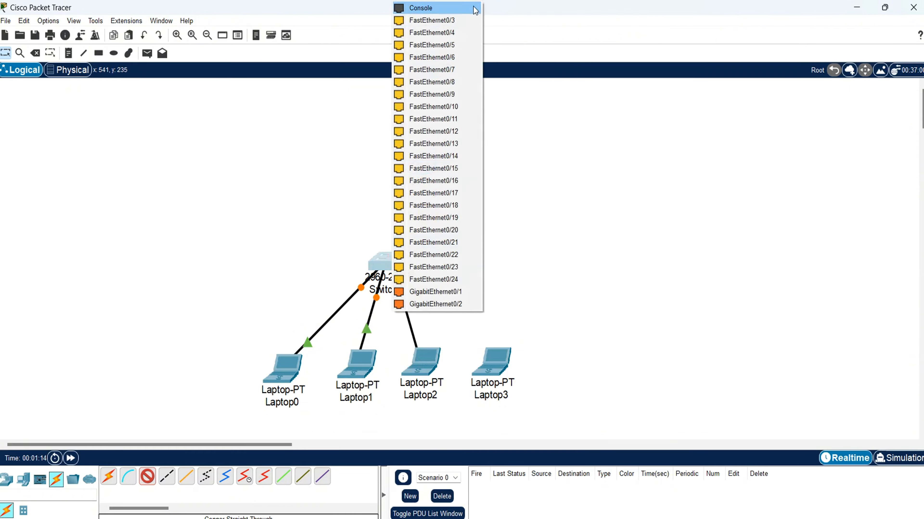
left_click(466, 33)
- Connect Laptop3's FastEthernet0 to a free FastEthernet port on Switch0 with a copper straight-through cable
left_click(501, 362)
left_click(537, 404)
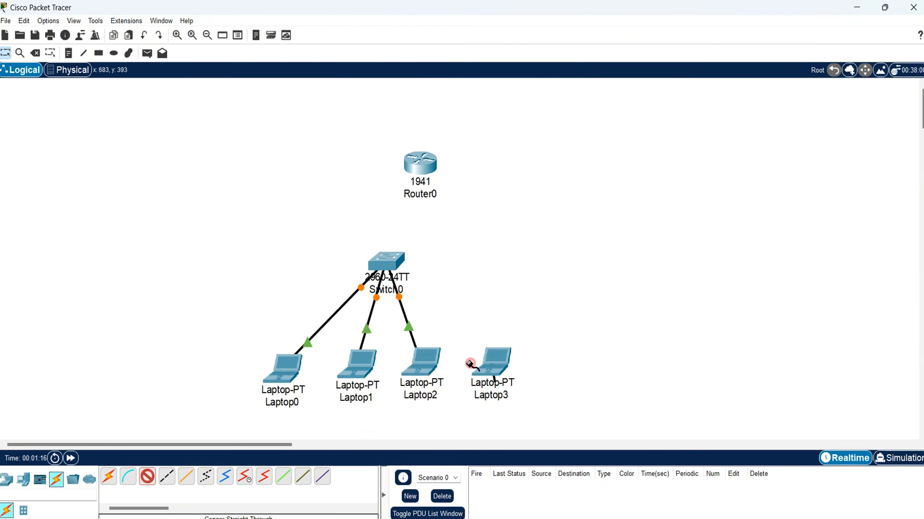
left_click(386, 262)
left_click(426, 22)
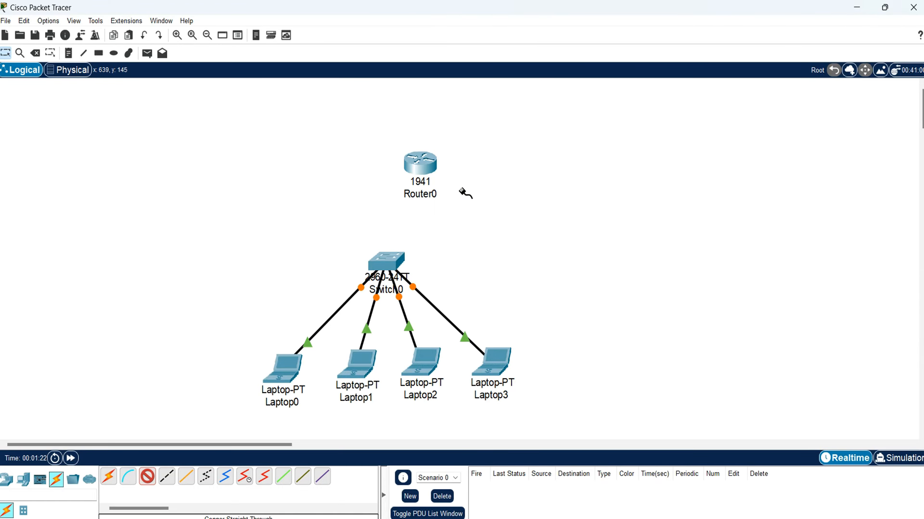
- Connect Router0's GigabitEthernet0/0 to a free port on Switch0 with a copper straight-through cable
left_click(425, 162)
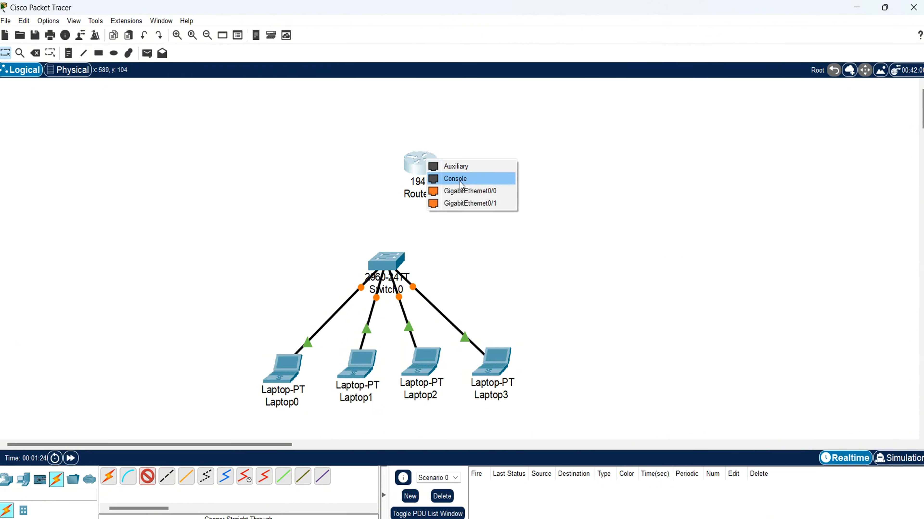
left_click(466, 193)
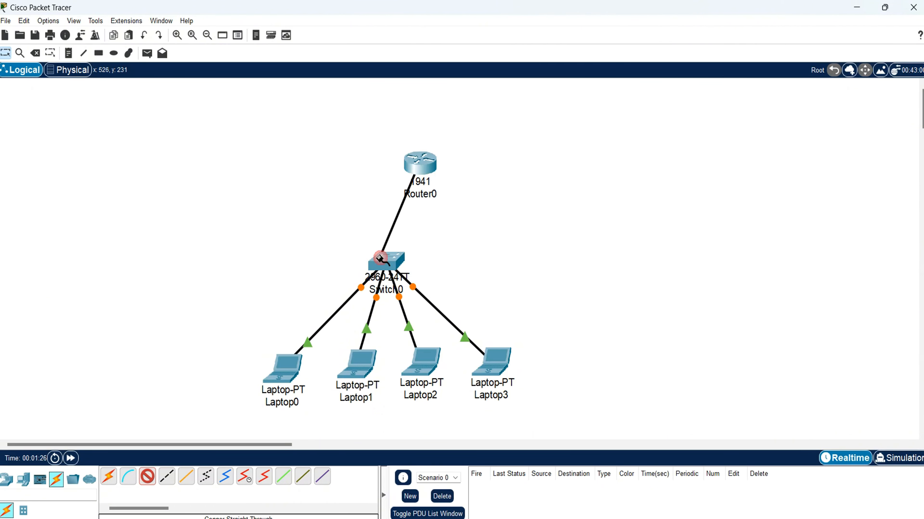
left_click(386, 259)
left_click(422, 518)
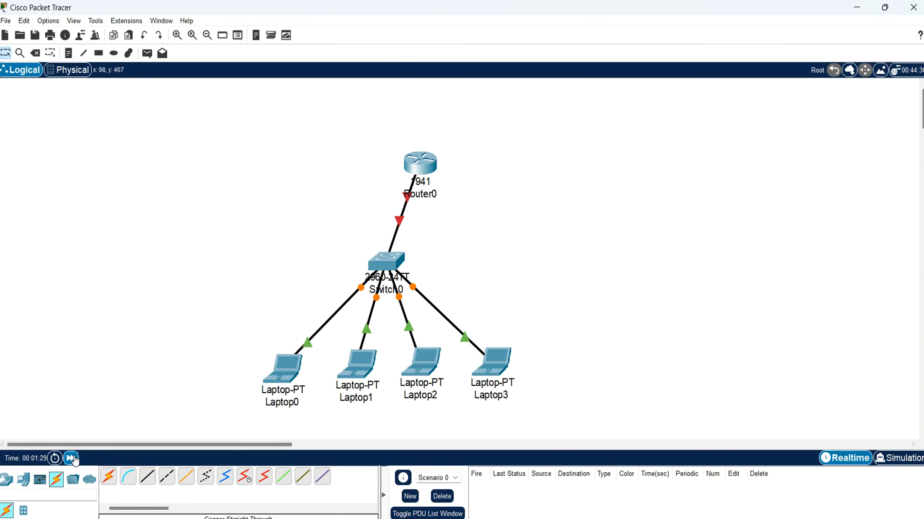
- Fast-forward the network time to bring up the switch's laptop links
double_click(74, 459)
left_click(162, 54)
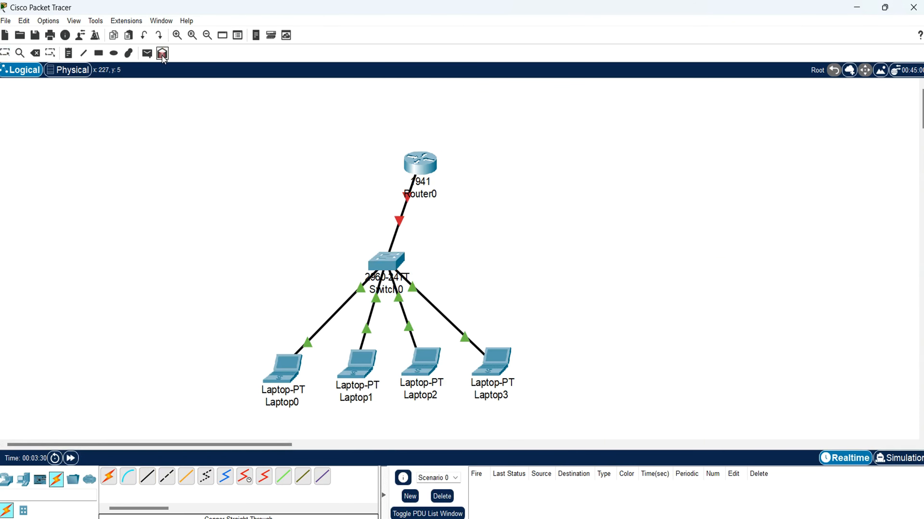
key("Escape")
- Turn on Router0's GigabitEthernet0/0 interface and give it IPv4 address 192.168.100.254 with subnet mask 255.255.255.0
left_click(426, 162)
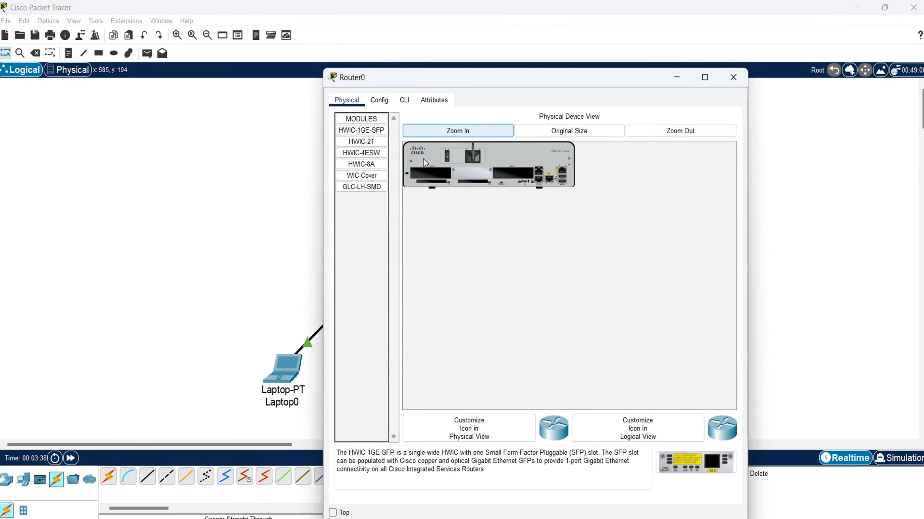
left_click(381, 100)
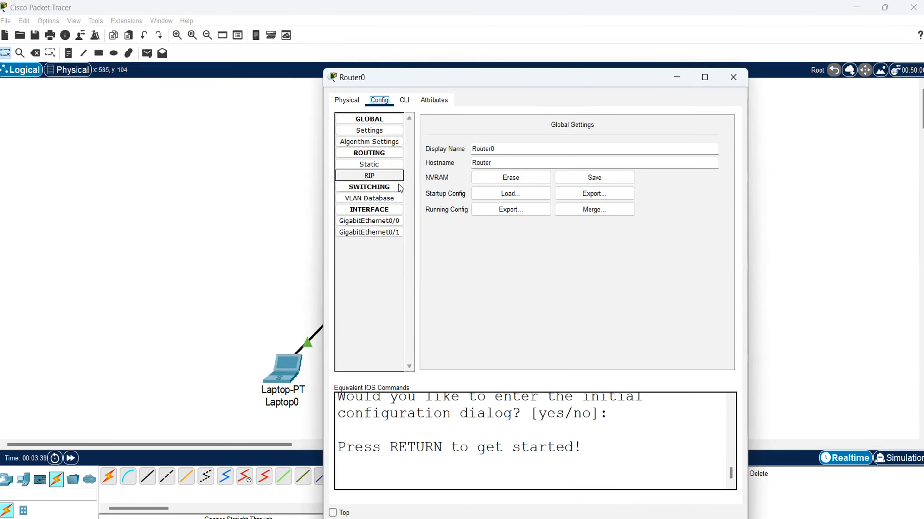
left_click(392, 226)
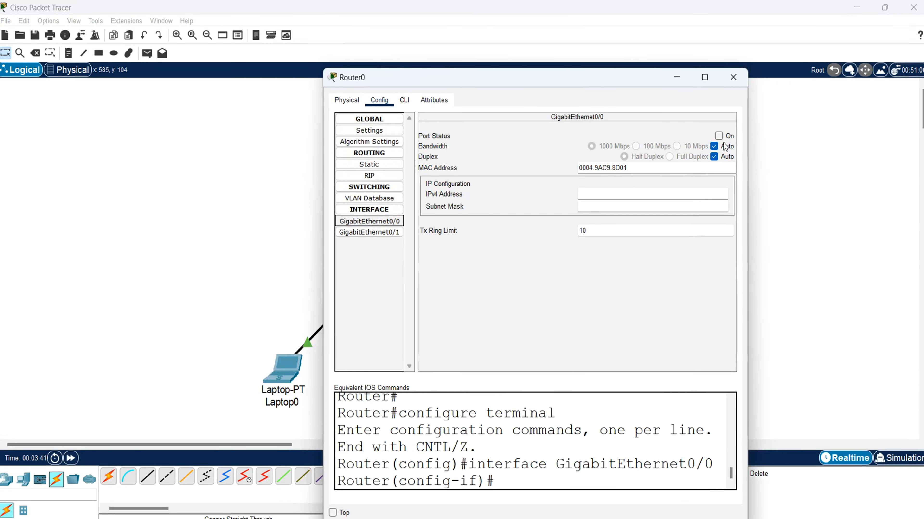
left_click(719, 136)
left_click(614, 193)
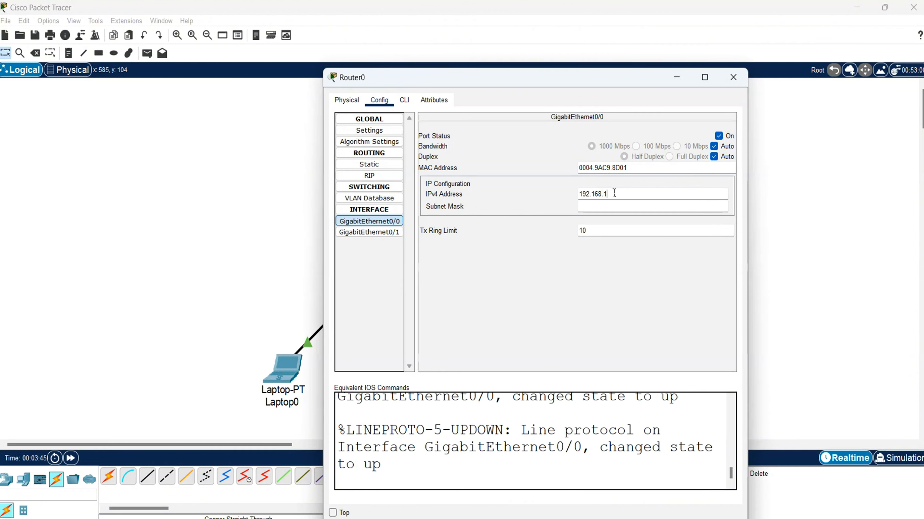
type("192.168.100.254")
left_click(627, 208)
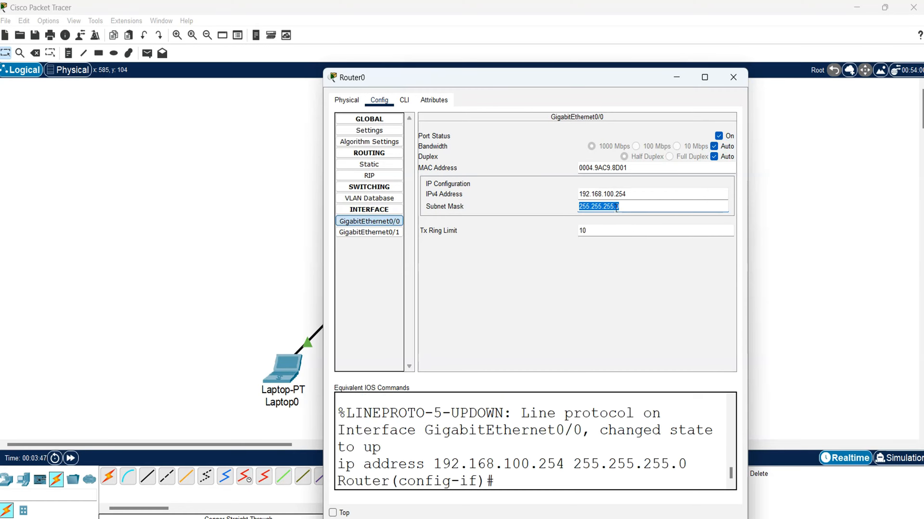
- Check the configuration commands in Router0's command line interface and fast-forward the network time
left_click(404, 100)
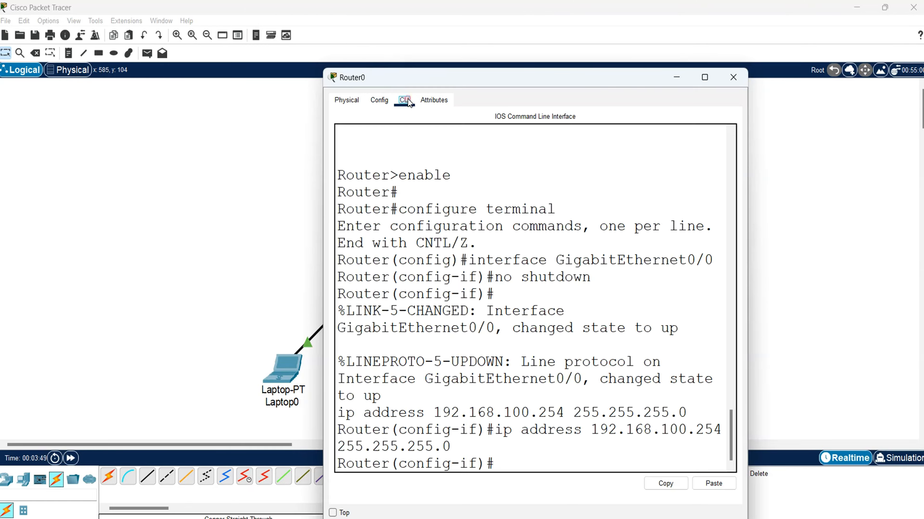
left_click(705, 77)
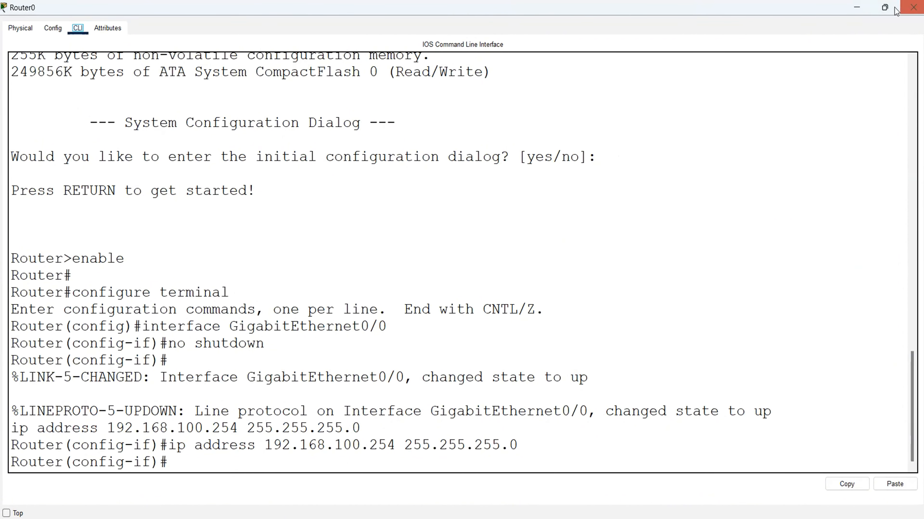
left_click(913, 7)
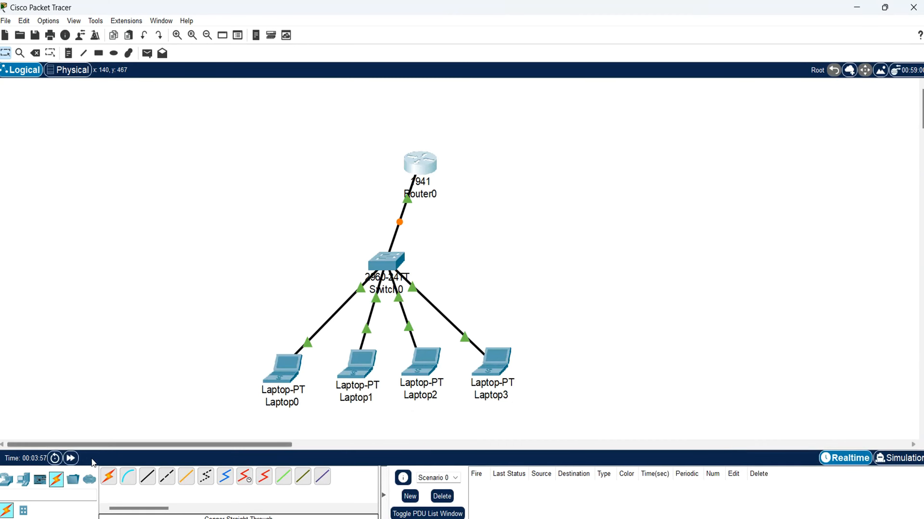
left_click(70, 458)
left_click(214, 294)
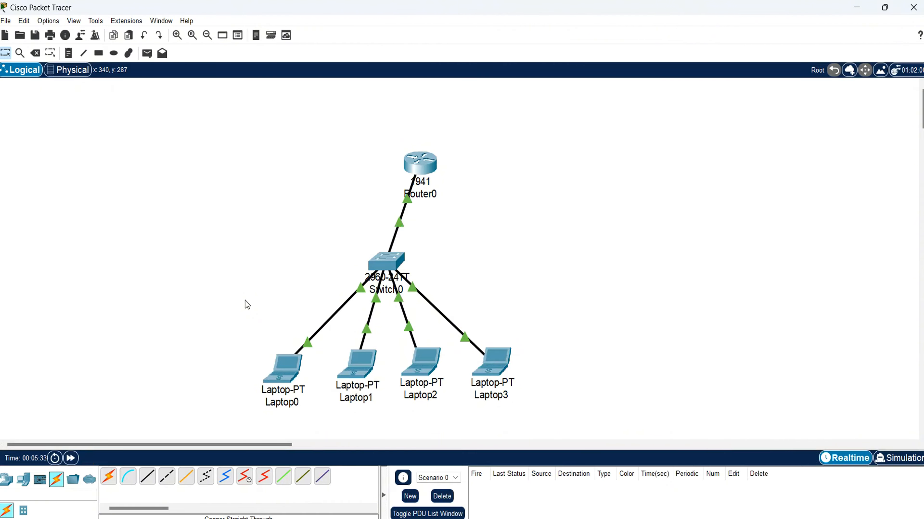
- Set Laptop0's IP configuration to DHCP and close its window
left_click(283, 368)
left_click(399, 104)
left_click(371, 140)
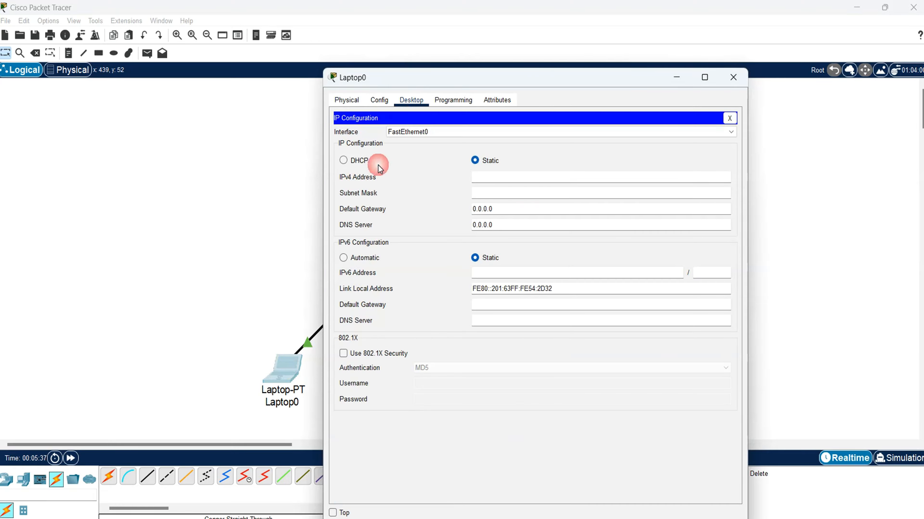
left_click(378, 163)
left_click(729, 118)
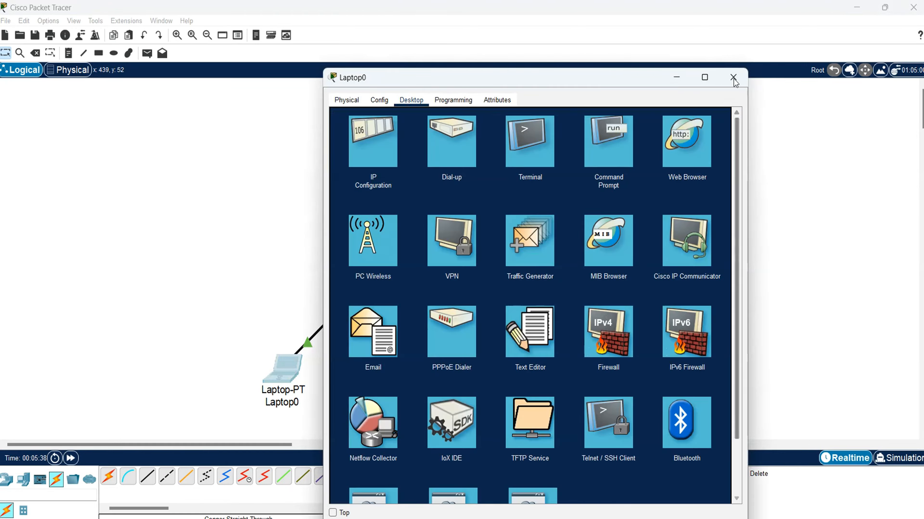
left_click(733, 77)
- Set Laptop1's IP configuration to DHCP and close its window
left_click(356, 363)
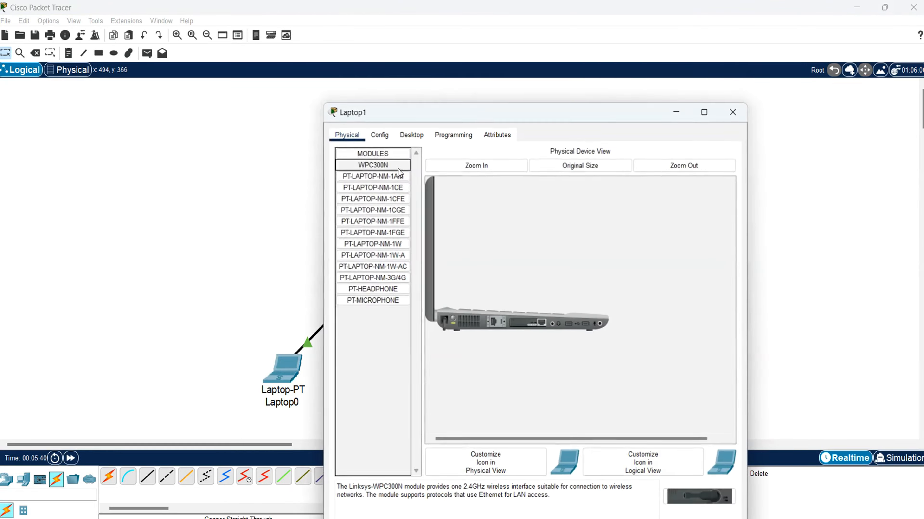
left_click(415, 134)
left_click(378, 180)
left_click(367, 197)
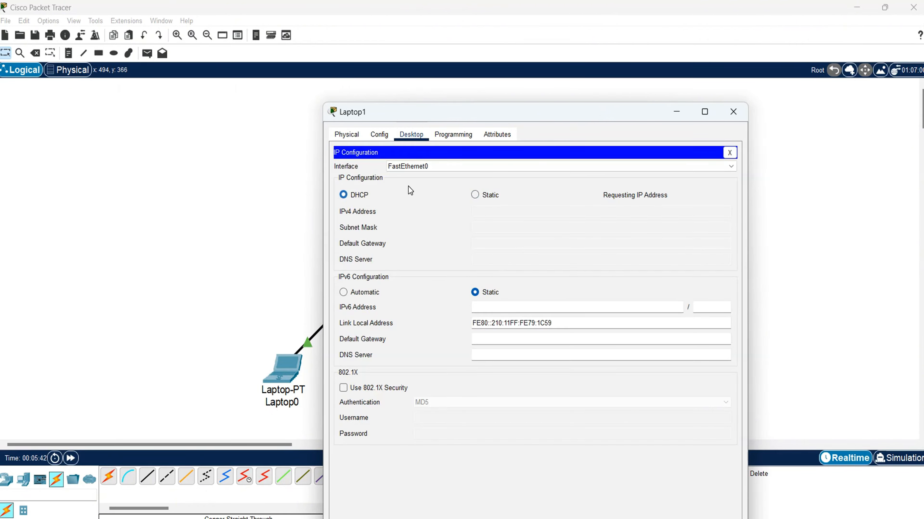
left_click(731, 153)
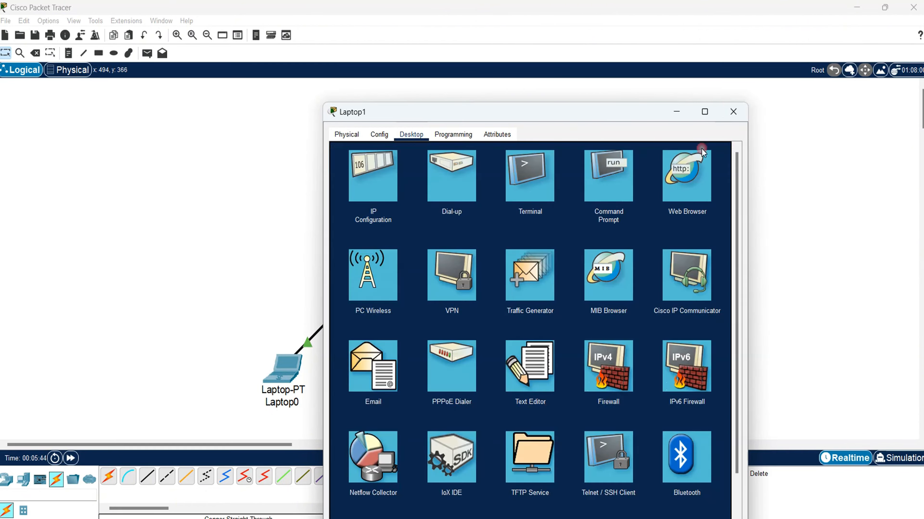
left_click(732, 112)
- Set Laptop2's IP configuration to DHCP and close its window
left_click(421, 362)
left_click(411, 100)
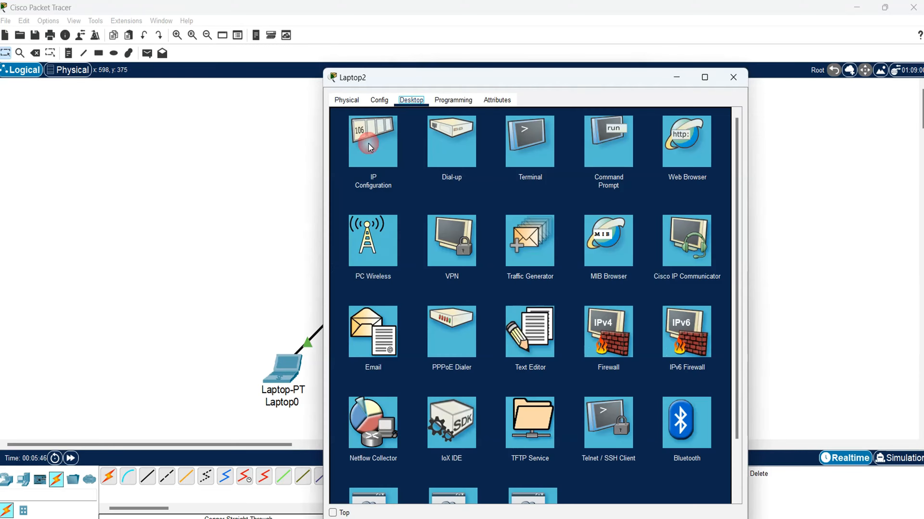
left_click(374, 145)
left_click(369, 160)
left_click(729, 119)
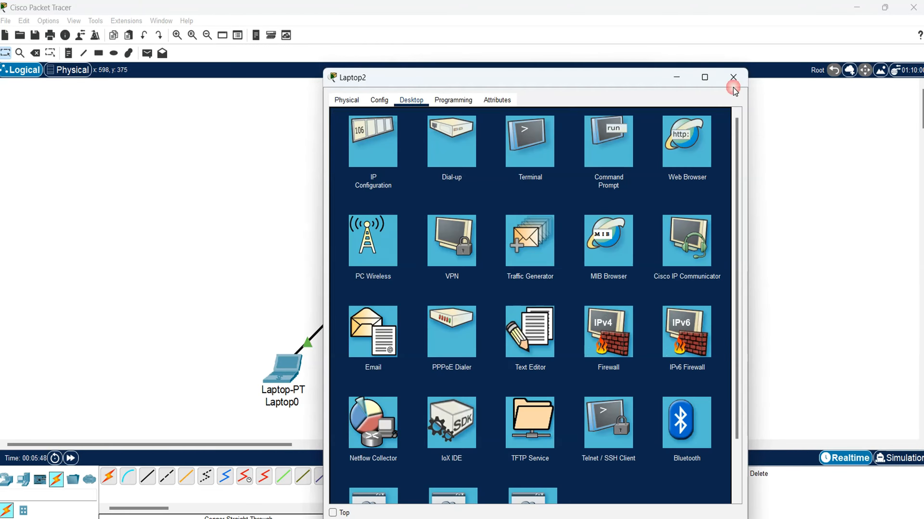
left_click(733, 79)
- Set Laptop3's IP configuration to DHCP and close its window
left_click(507, 363)
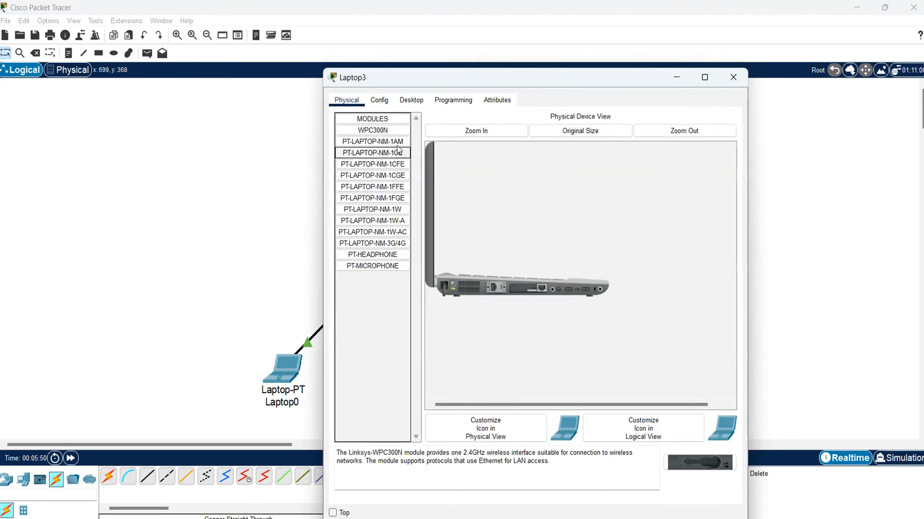
left_click(423, 103)
left_click(396, 141)
left_click(343, 160)
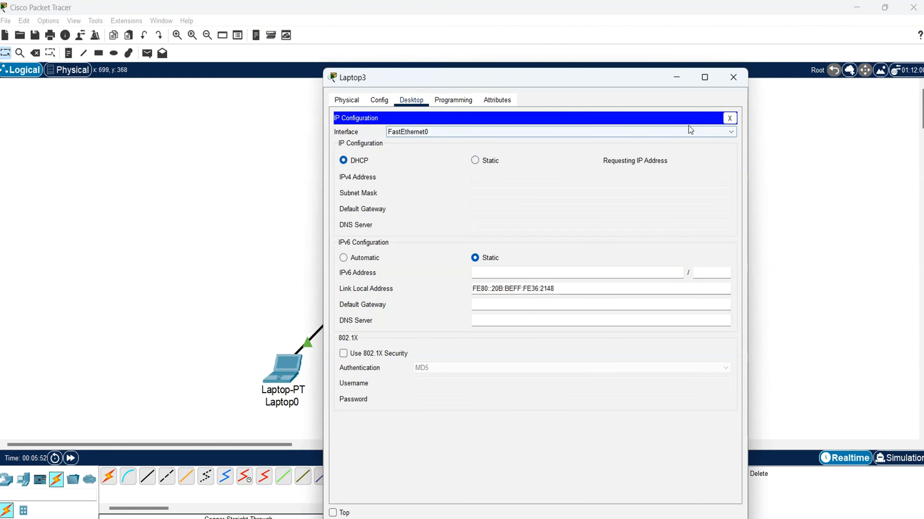
left_click(729, 119)
left_click(731, 78)
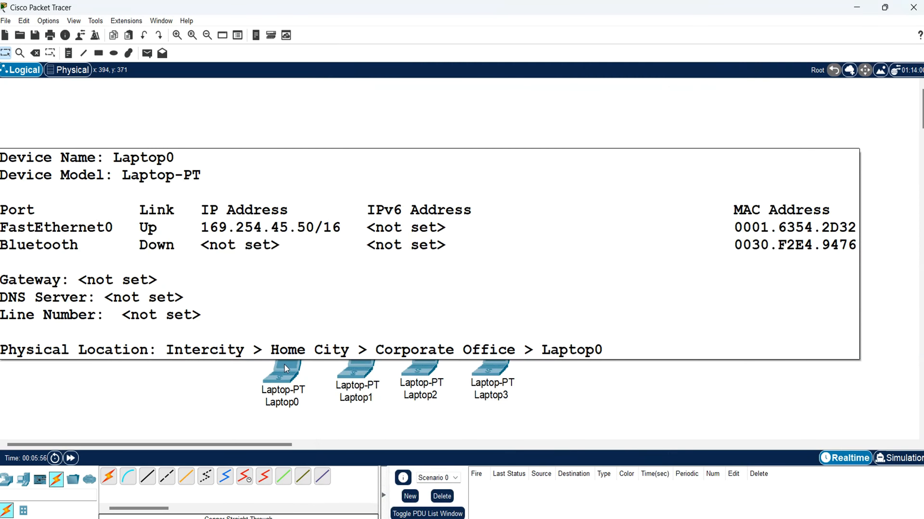
- Inspect the IP addresses assigned to the laptops in their device summaries
mouse_move(360, 369)
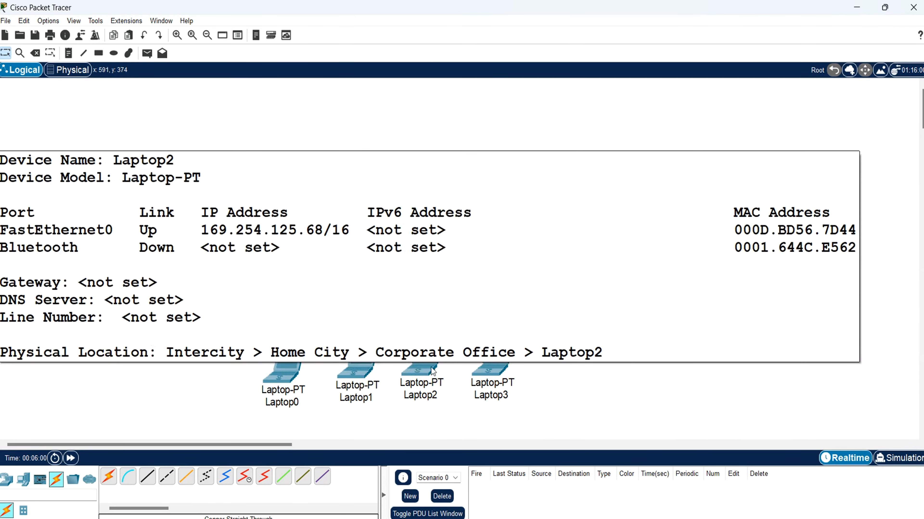
mouse_move(505, 370)
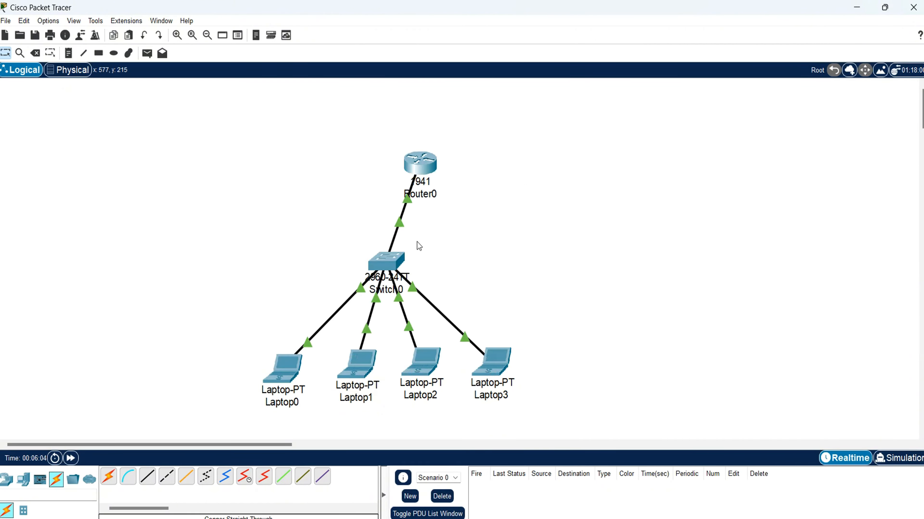
- Exit configuration mode in Router0's command line interface and review the interface settings with sh run
left_click(419, 163)
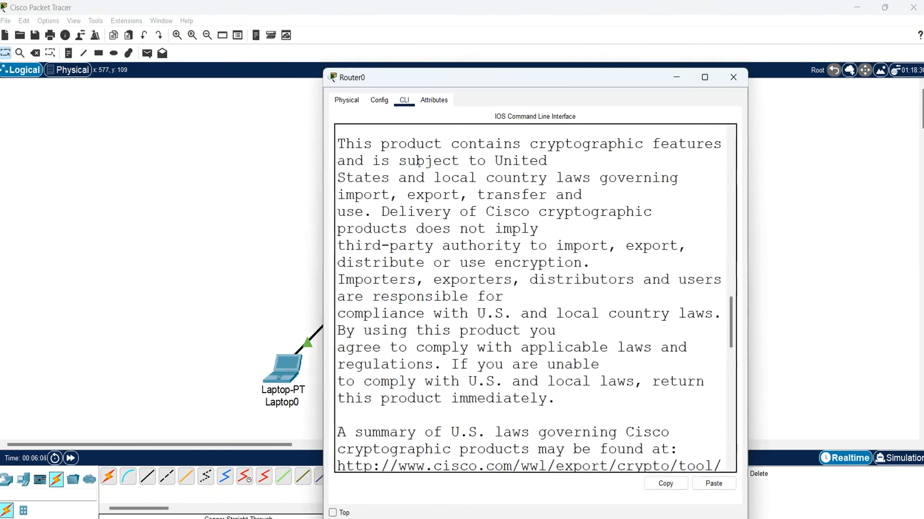
left_click(704, 78)
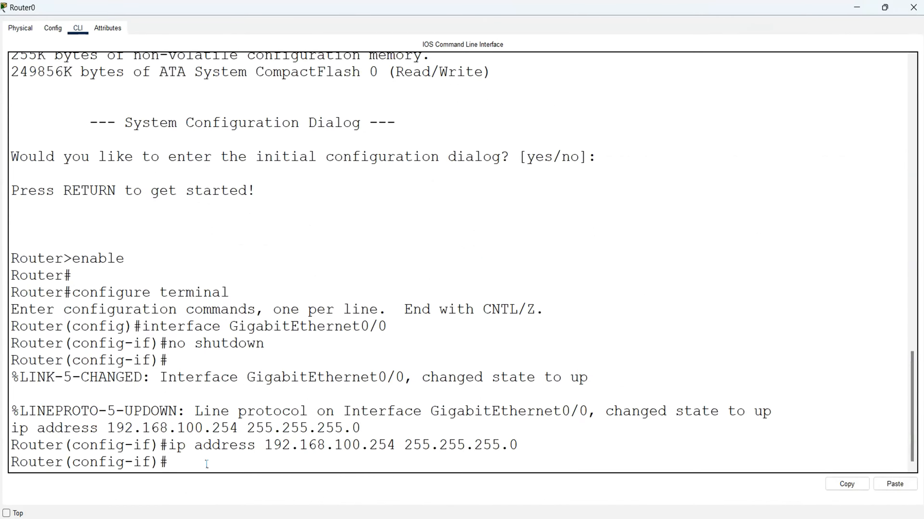
key("ctrl+z")
key("Return")
type("sh run")
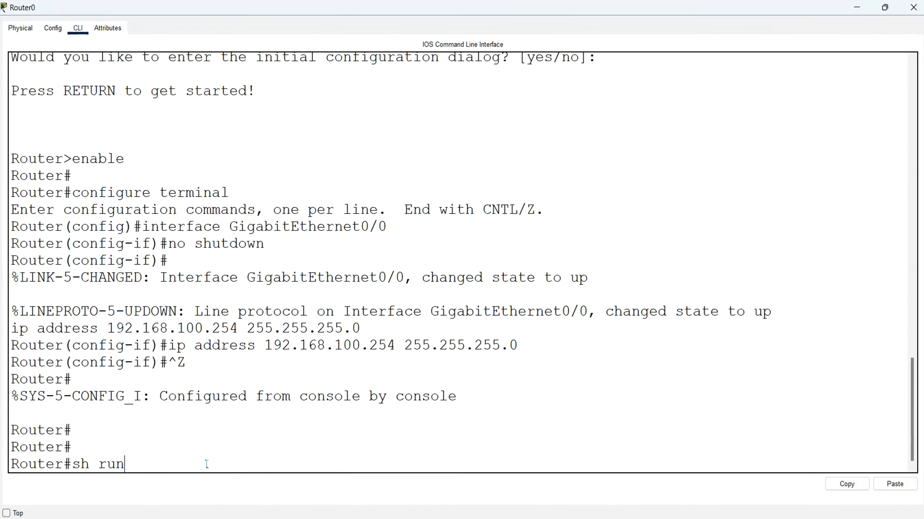
key("Return")
key("space")
key("space")
key("space")
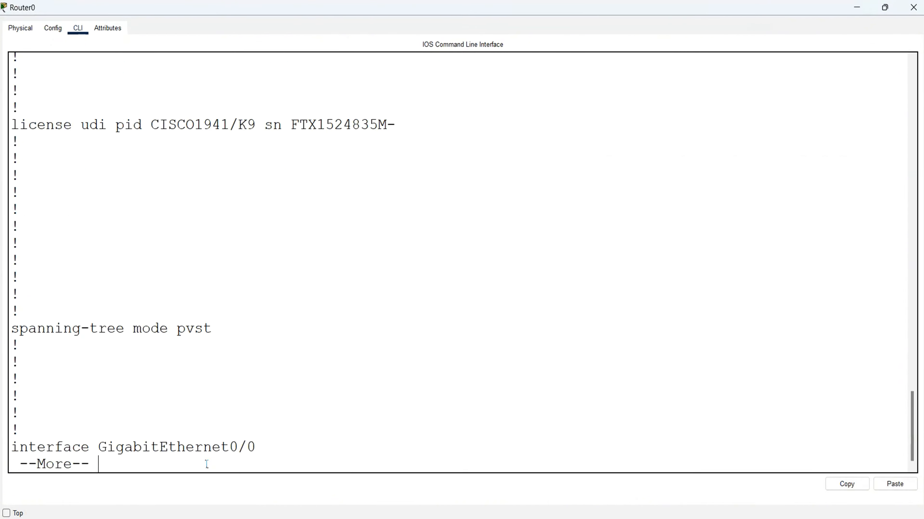
scroll(217, 284, "up", 10)
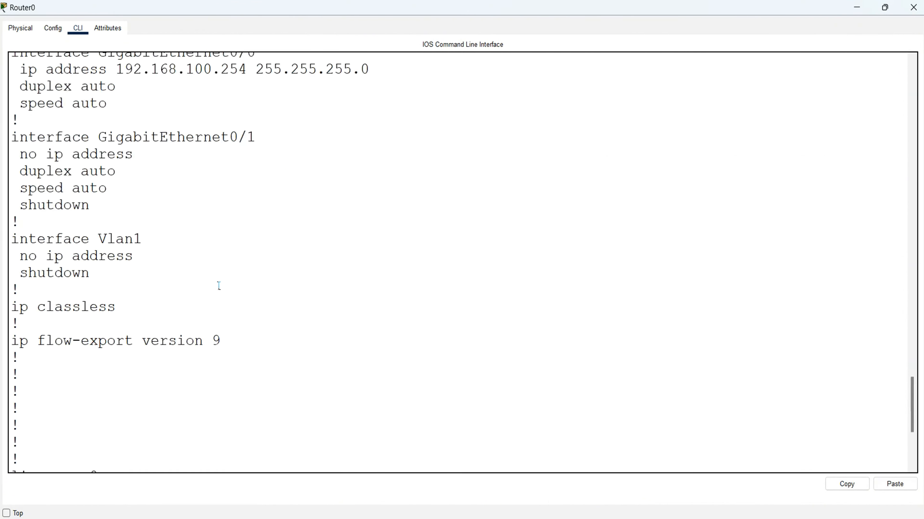
- Enter global configuration mode on Router0 and exclude 192.168.100.254 from the DHCP addresses
scroll(237, 256, "down", 10)
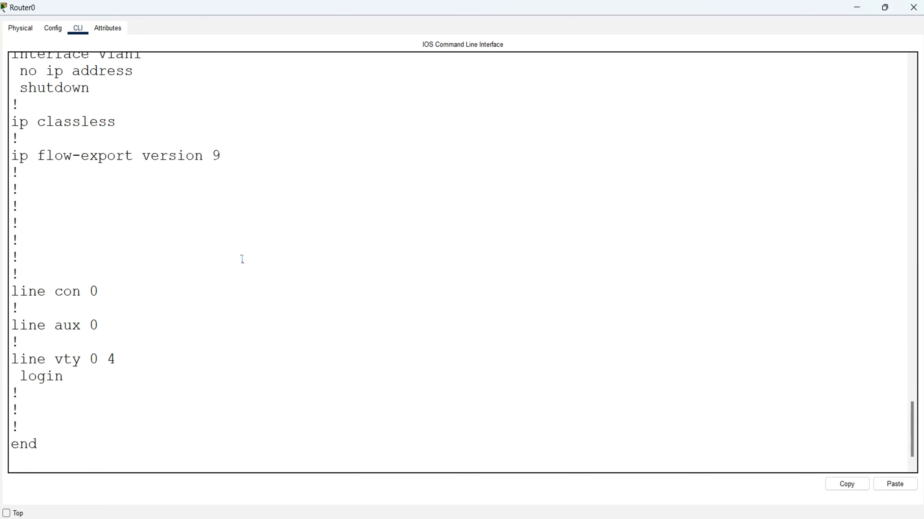
scroll(240, 309, "down", 1)
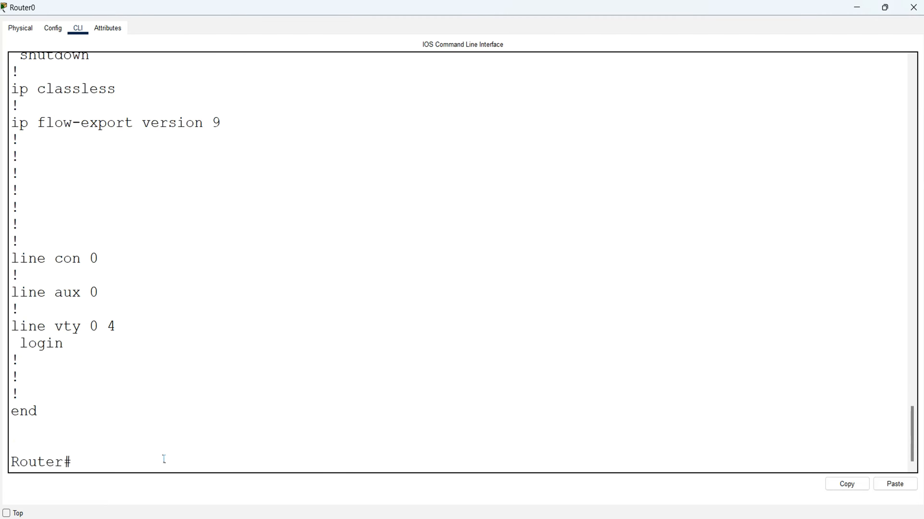
type("config t")
key("Return")
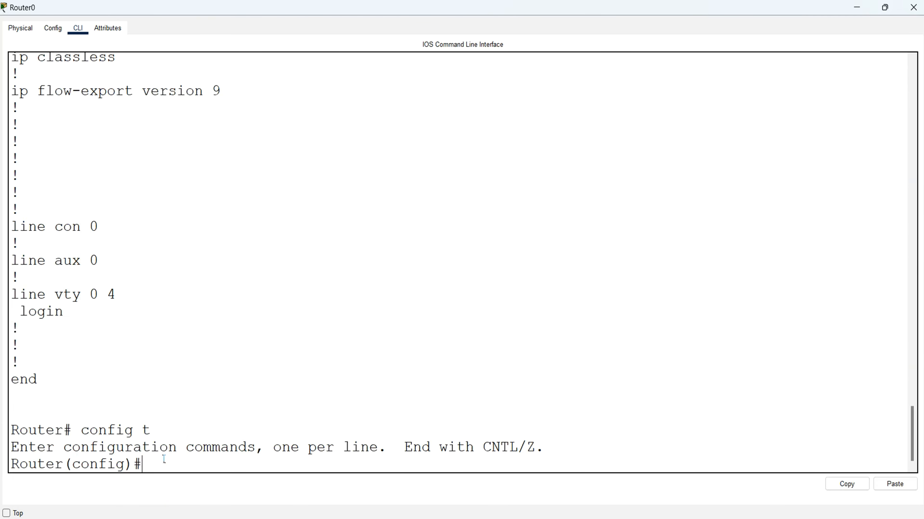
type("ip dhcp ex")
key("Tab")
type("192.")
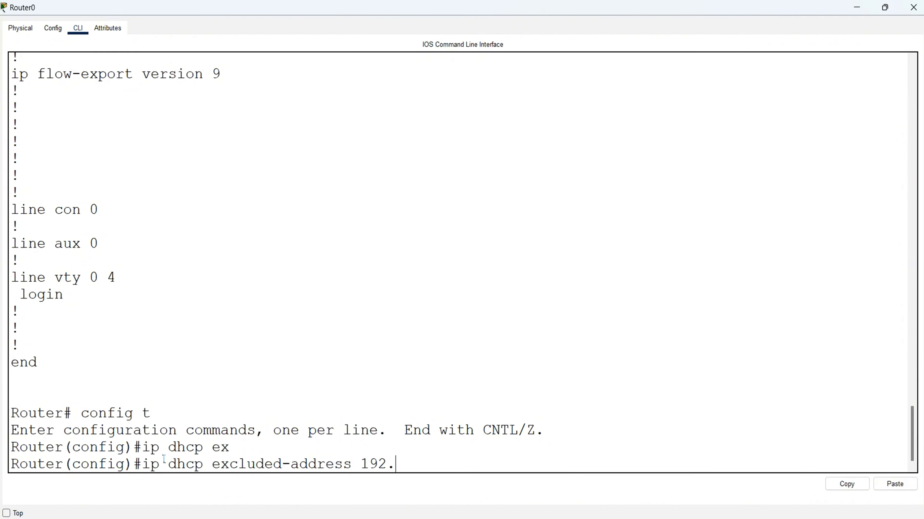
type("168.100.254")
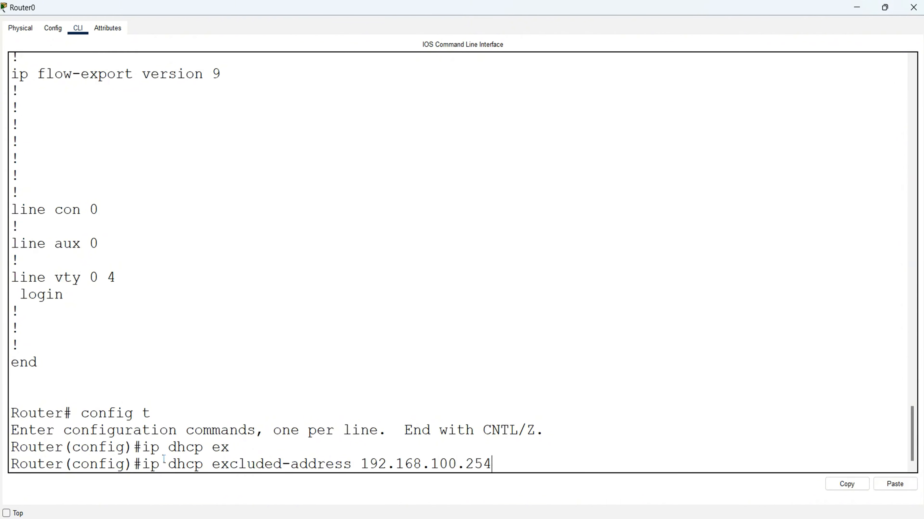
key("Return")
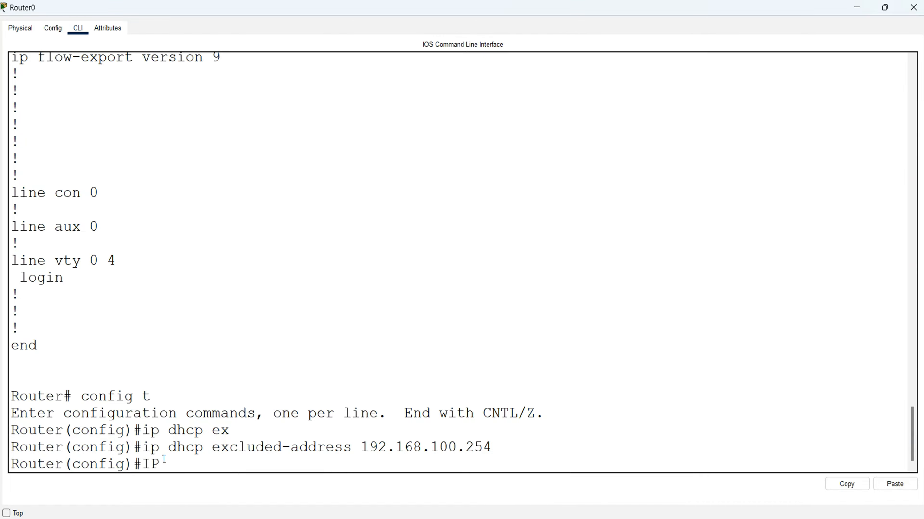
- Create the DHCP pool 100 and assign it the network 192.168.100.0 with mask 255.255.255.0
key("BackSpace")
key("BackSpace")
type("ip dhcp po")
key("Tab")
type("100")
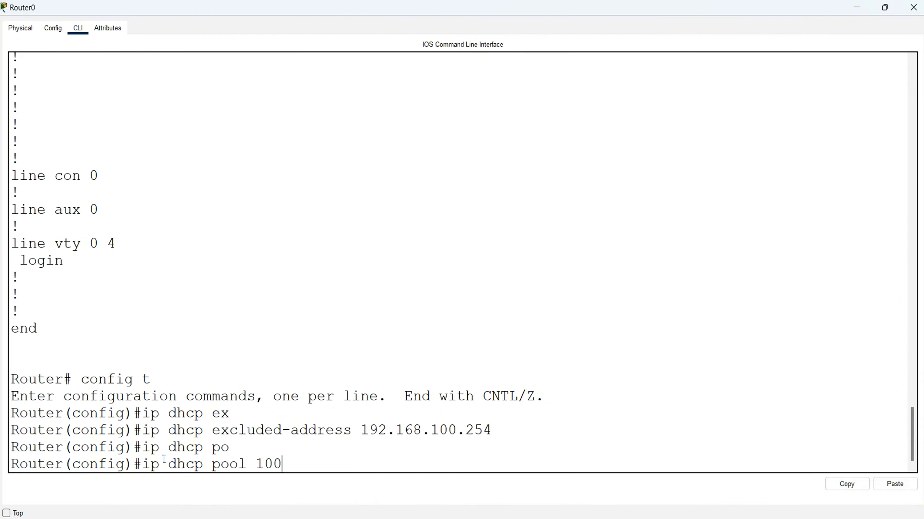
key("Return")
type("net")
key("Tab")
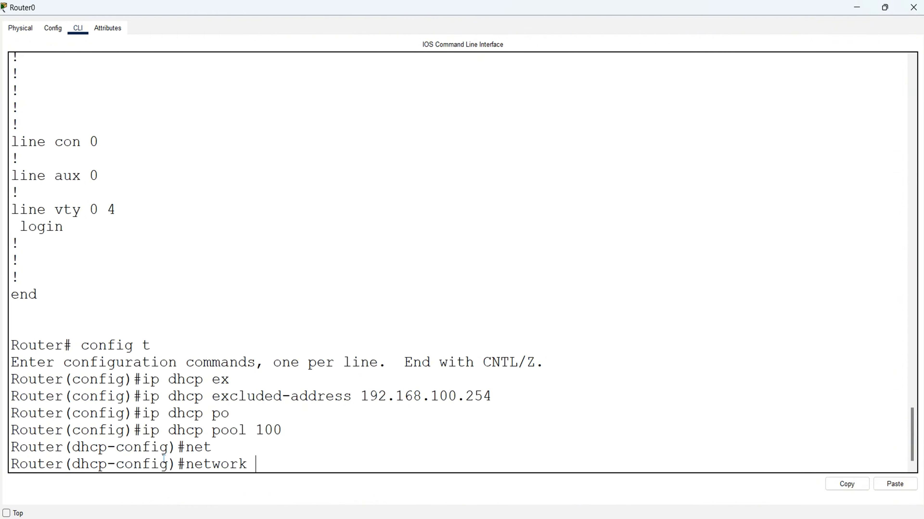
type("192.168.100.0")
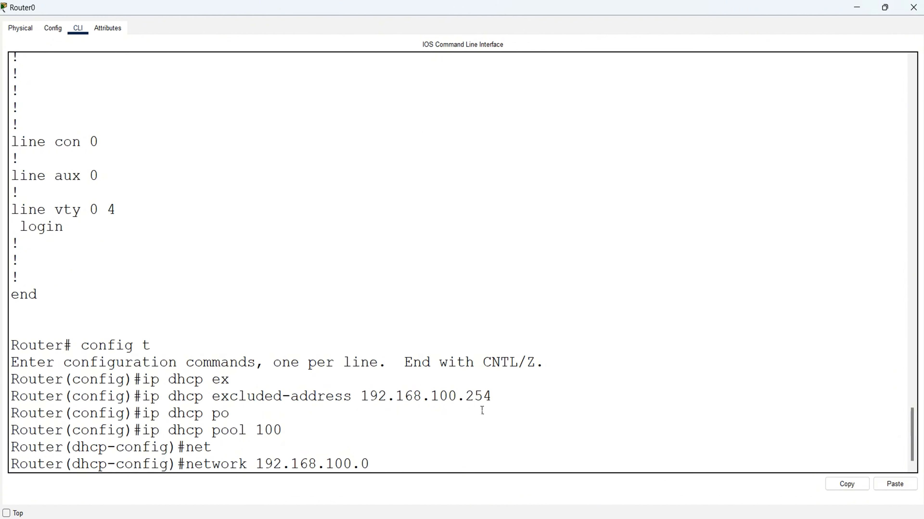
type(" 255.255.255.0")
key("Return")
- Set the pool's default router to 192.168.100.254 and its DNS server to 8.8.8.8
type("defa")
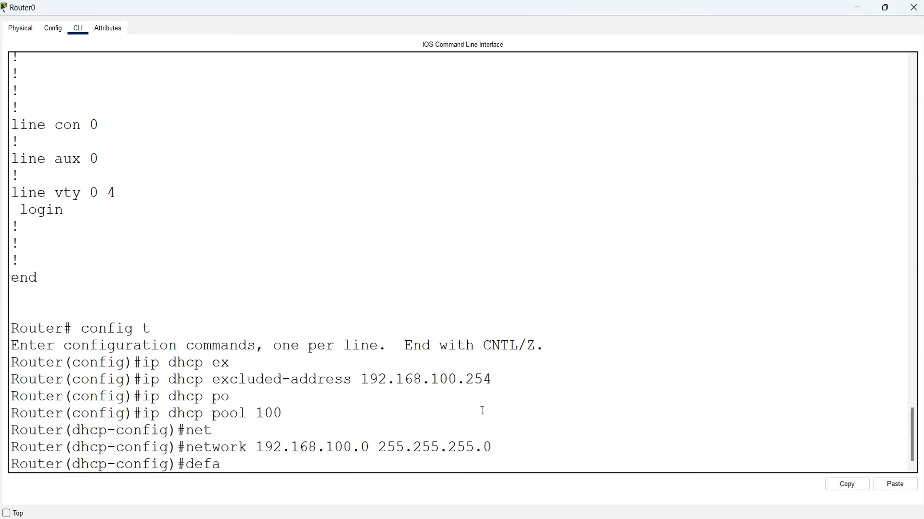
key("Tab")
type("192.1")
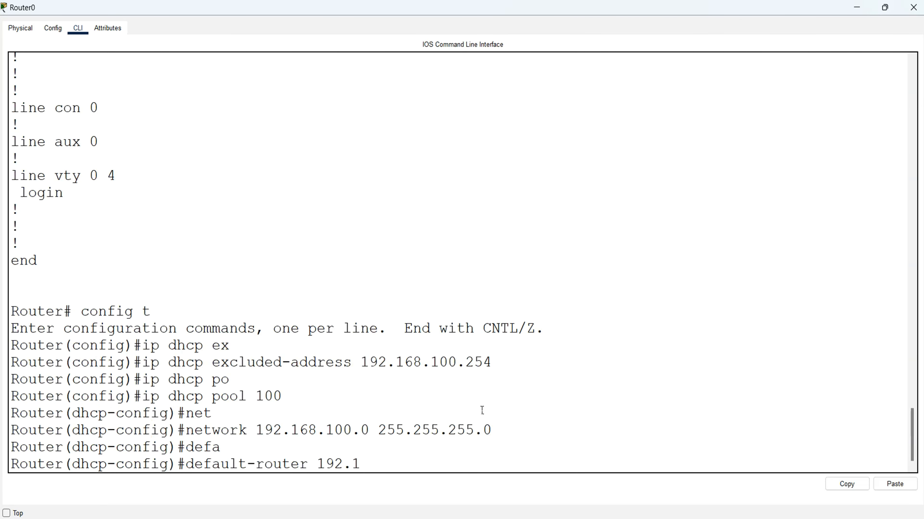
type("68.100.254")
key("Return")
type("dns")
key("Tab")
type("8.8.8.8")
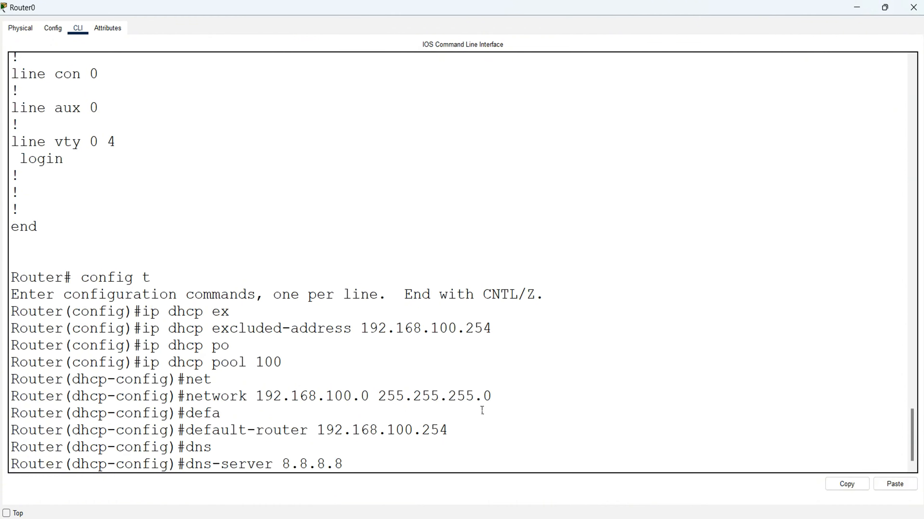
key("Return")
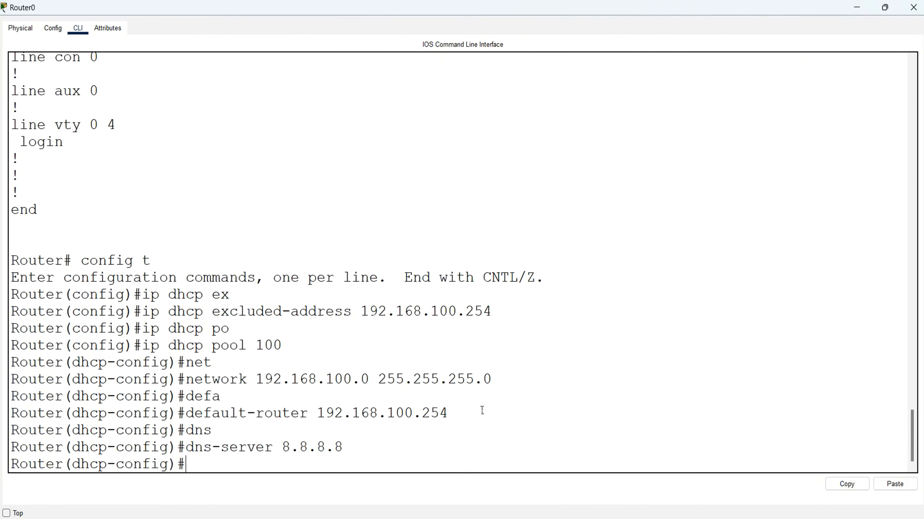
- Save Router0's configuration with wr from privileged mode and minimize its window
key("ctrl+z")
key("Return")
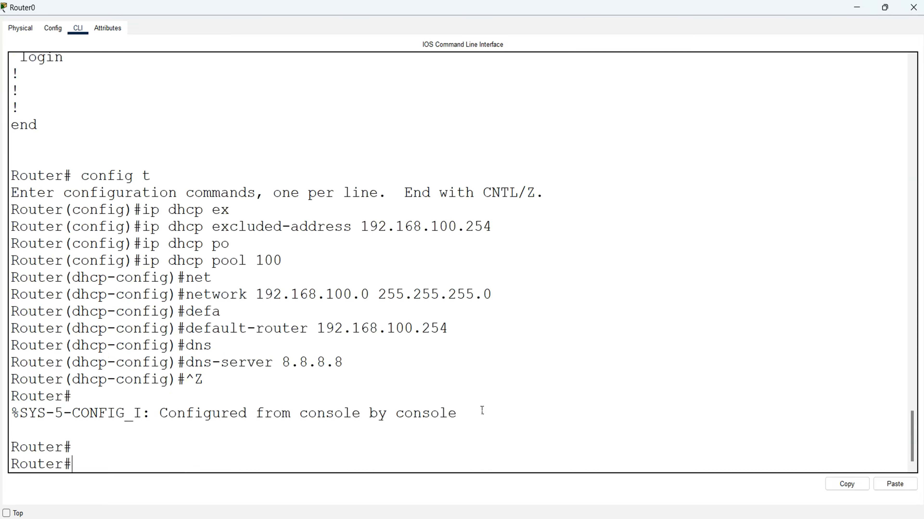
type("wr")
key("Return")
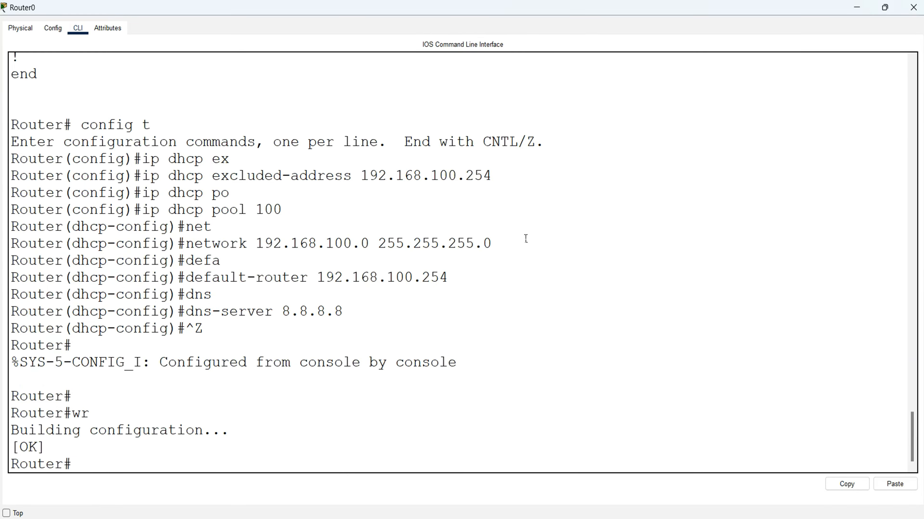
left_click(858, 12)
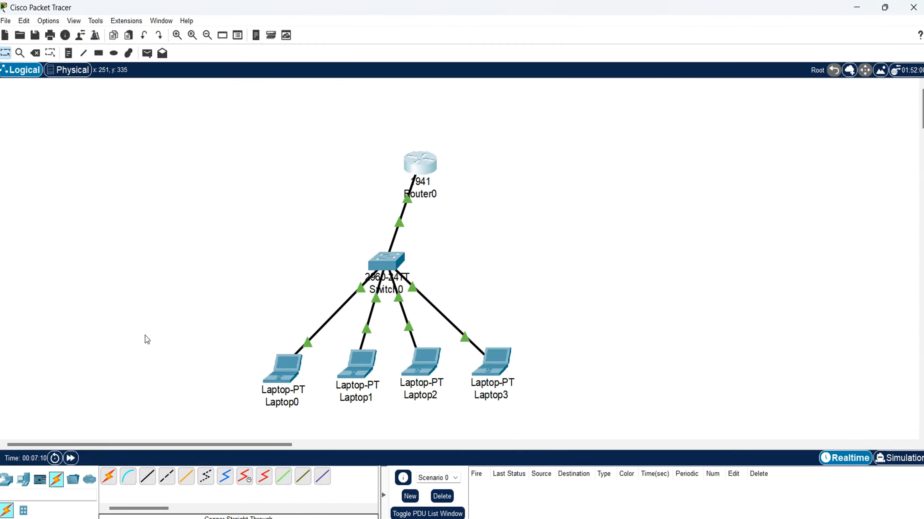
- Switch Laptop0's IP configuration to Static and back to DHCP to request a new address, and close its window
left_click(283, 368)
left_click(383, 158)
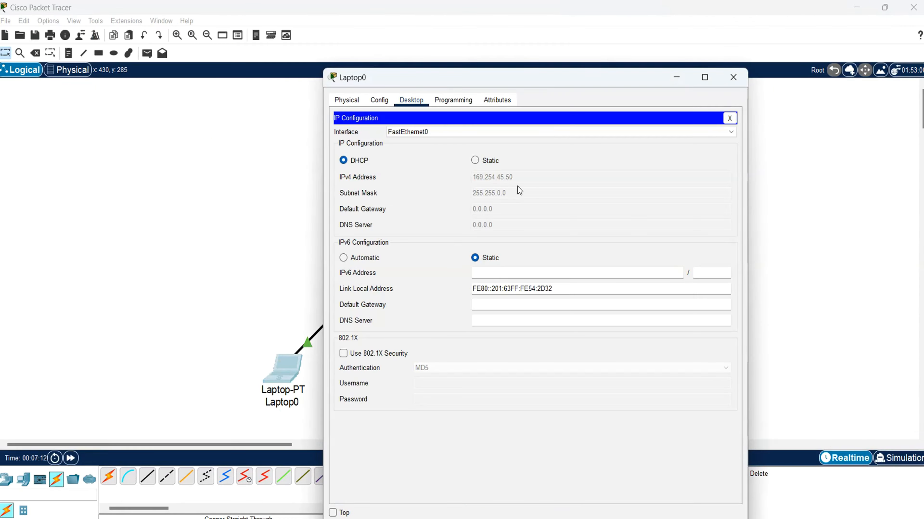
left_click(474, 160)
left_click(344, 160)
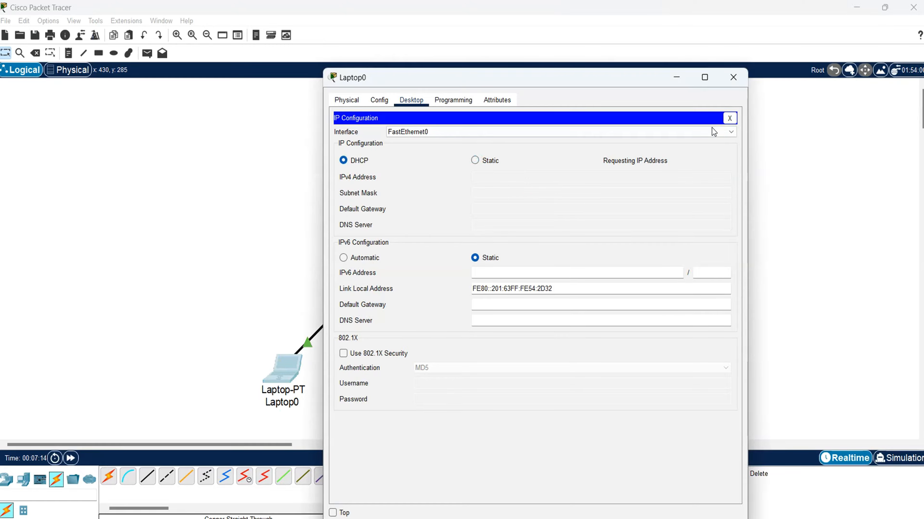
left_click(729, 119)
left_click(733, 77)
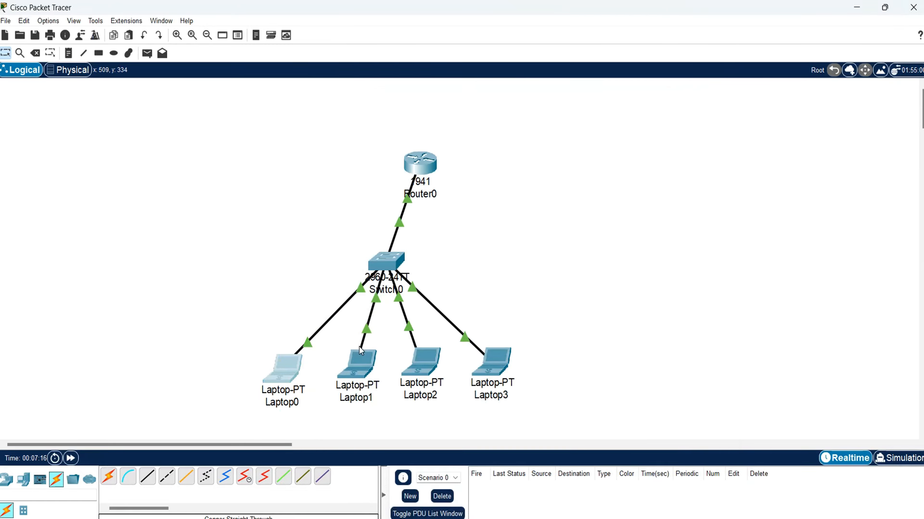
- Renew Laptop1's DHCP request by switching its IP configuration to Static and back to DHCP, and close its window
left_click(361, 351)
left_click(386, 156)
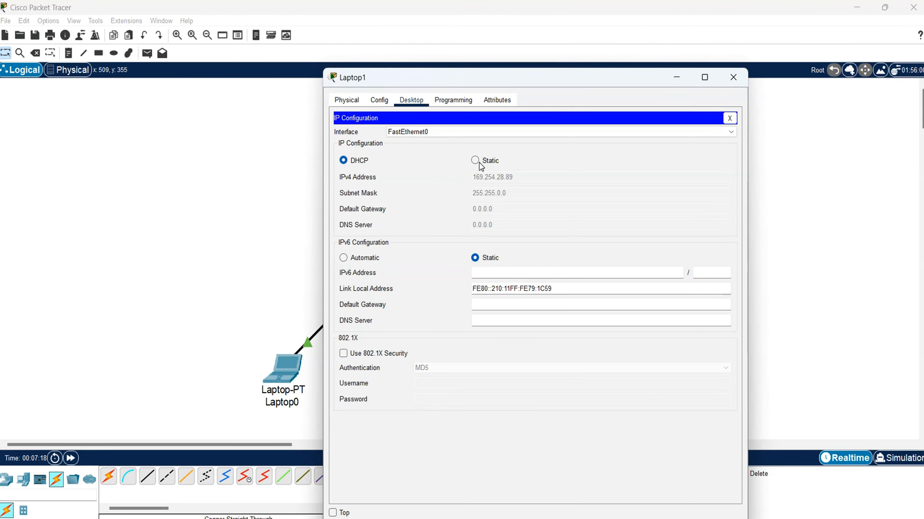
left_click(476, 161)
left_click(363, 161)
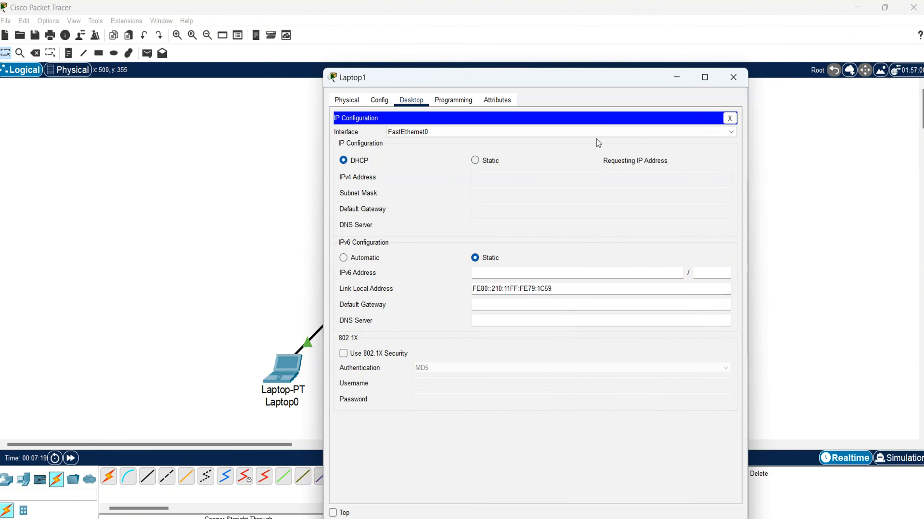
left_click(730, 119)
left_click(733, 78)
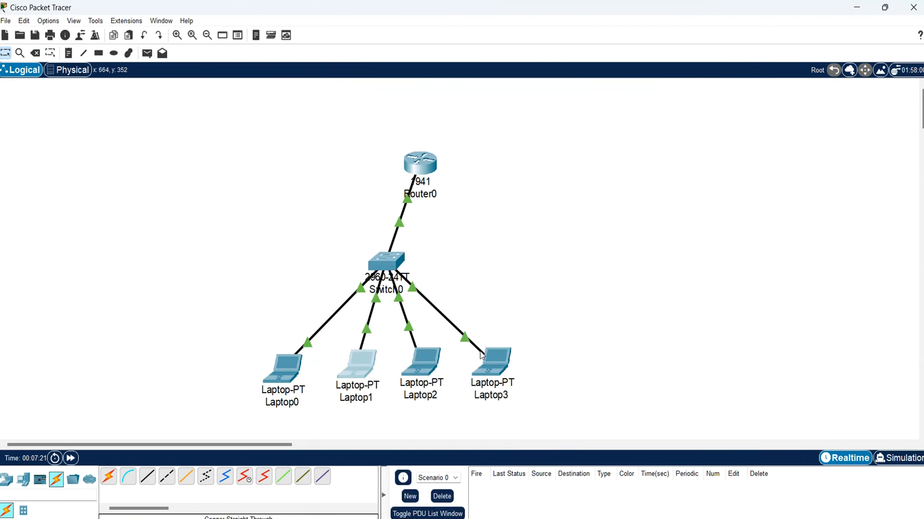
- Renew Laptop2's DHCP request by switching its IP configuration to Static and back to DHCP, and close its window
left_click(434, 371)
left_click(393, 161)
left_click(475, 161)
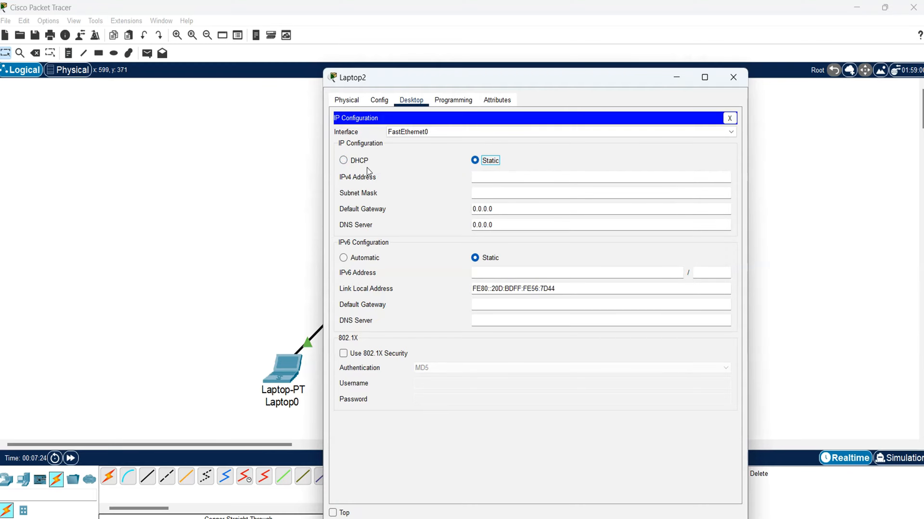
left_click(362, 162)
left_click(730, 118)
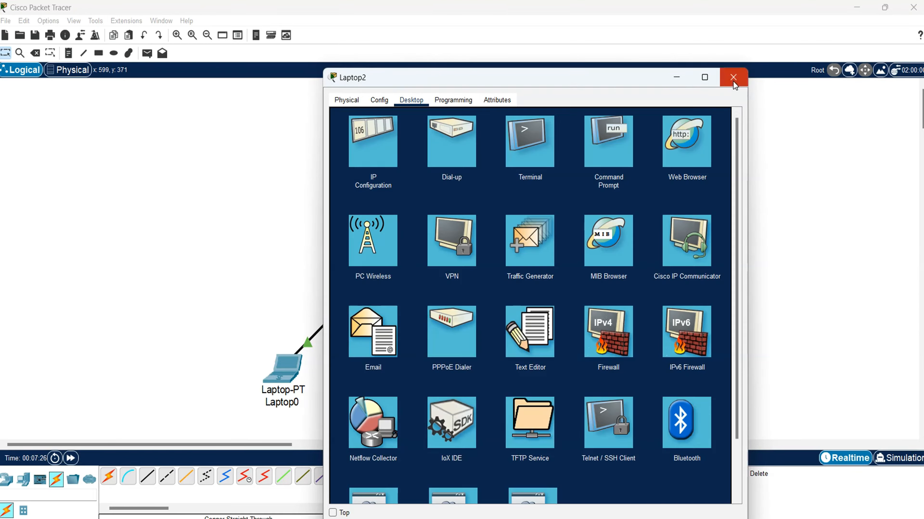
left_click(733, 78)
- Renew Laptop3's DHCP request by switching its IP configuration to Static and back to DHCP, and close its window
left_click(482, 363)
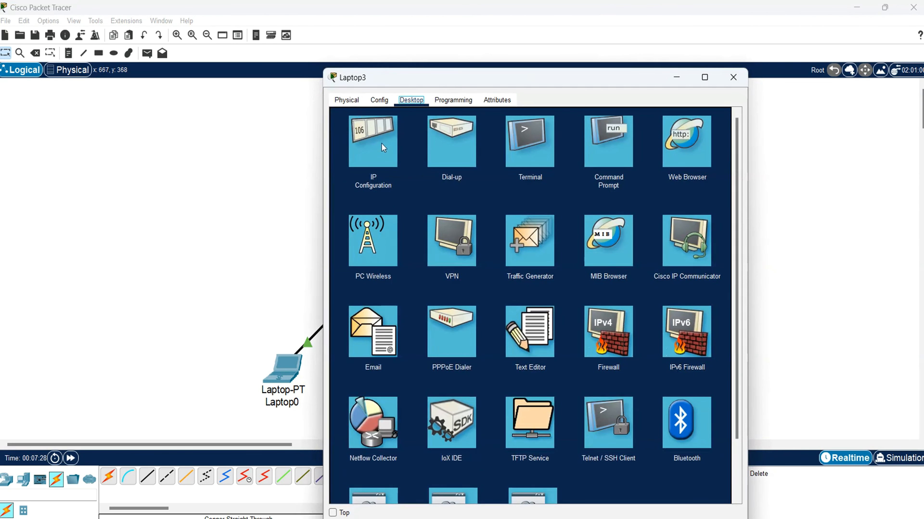
left_click(383, 145)
left_click(474, 164)
left_click(359, 162)
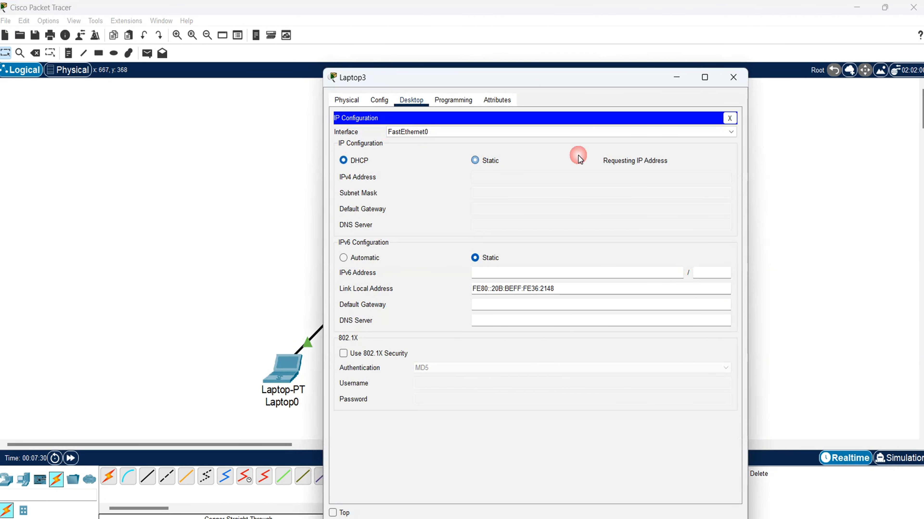
left_click(730, 118)
left_click(733, 78)
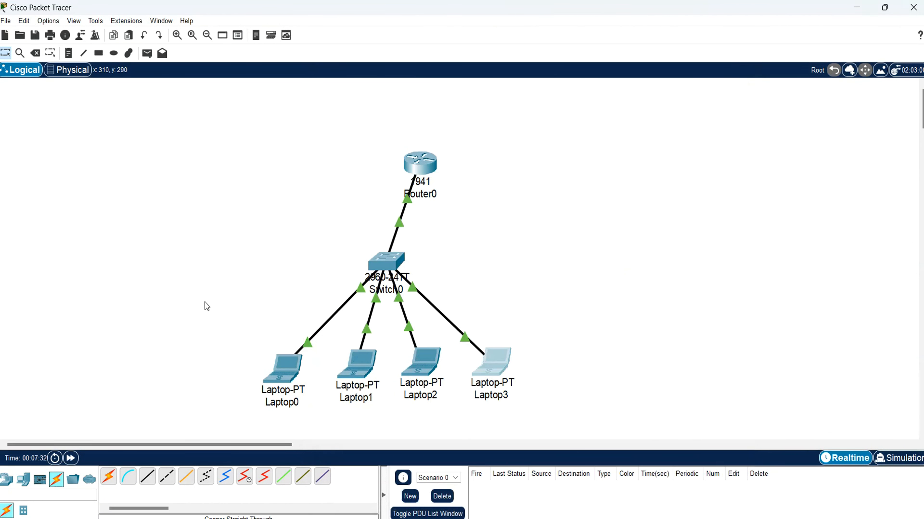
- Check the IP address, gateway and DNS server in the device summaries of Laptop0, Laptop1 and Laptop2
mouse_move(278, 368)
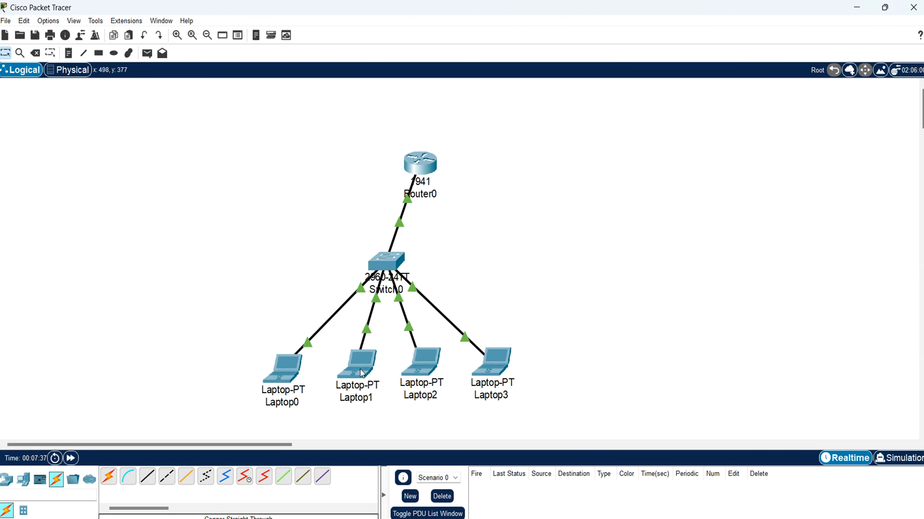
mouse_move(362, 372)
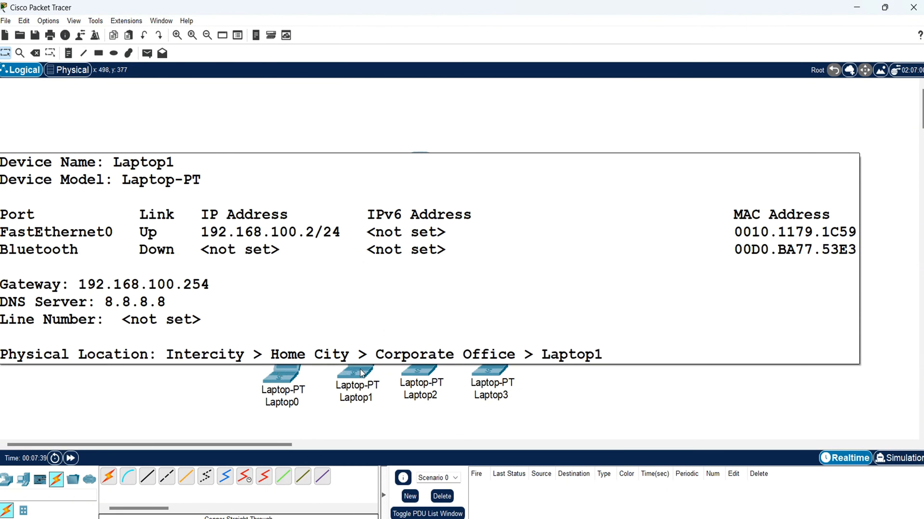
mouse_move(420, 375)
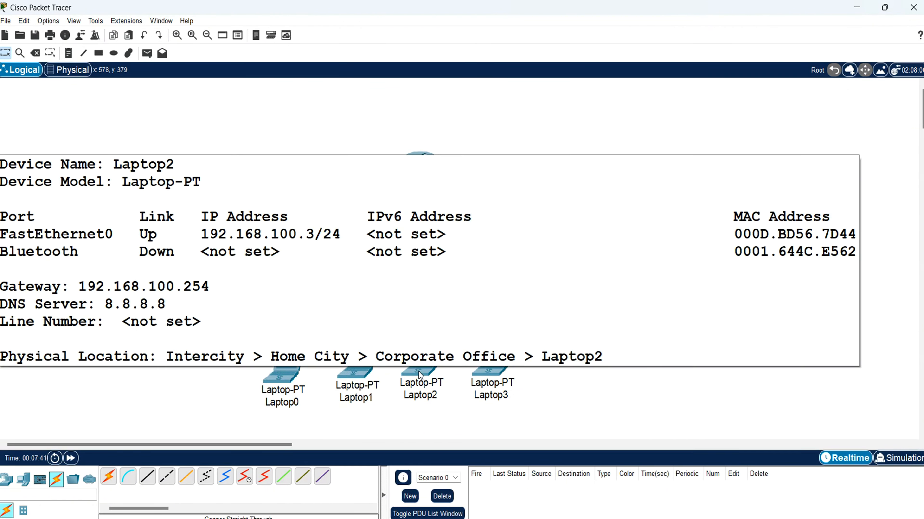
- Send a simple PDU from Laptop0 to each of Laptop1, Laptop2 and Laptop3 to test connectivity
left_click(147, 54)
left_click(291, 372)
left_click(367, 403)
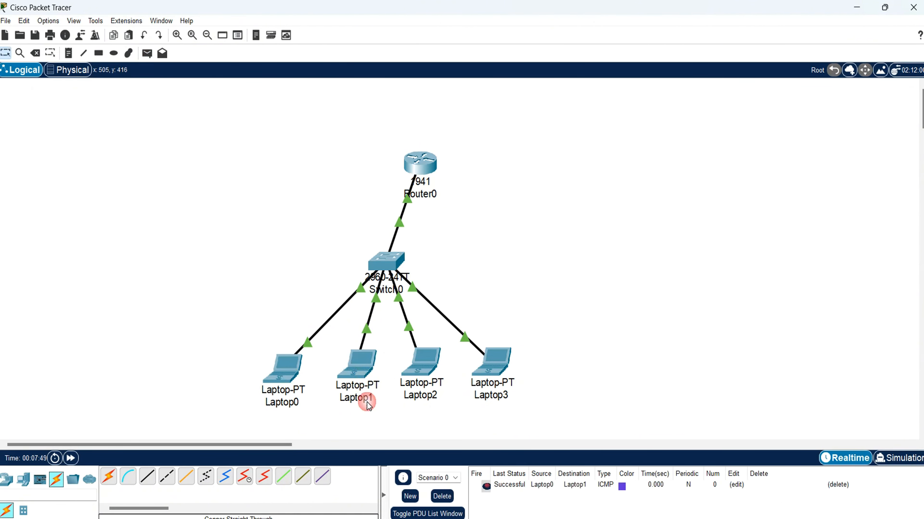
left_click(148, 54)
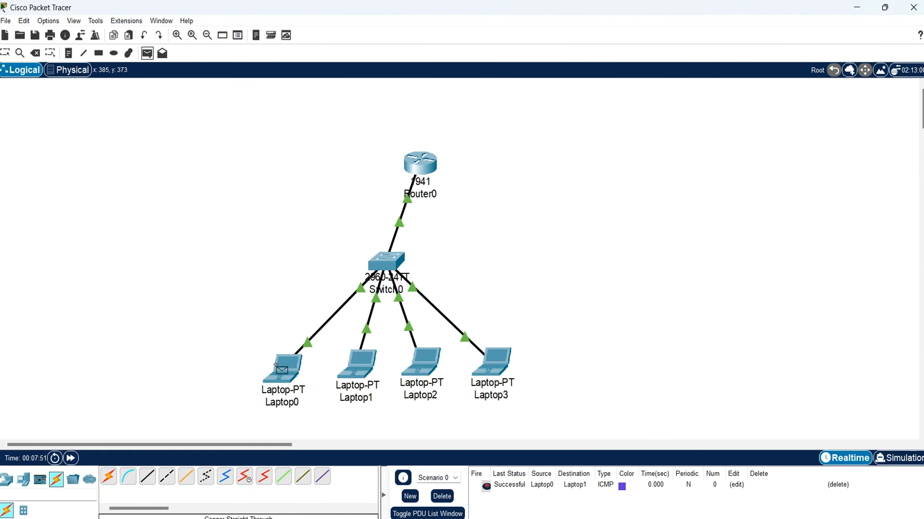
left_click(282, 370)
left_click(418, 360)
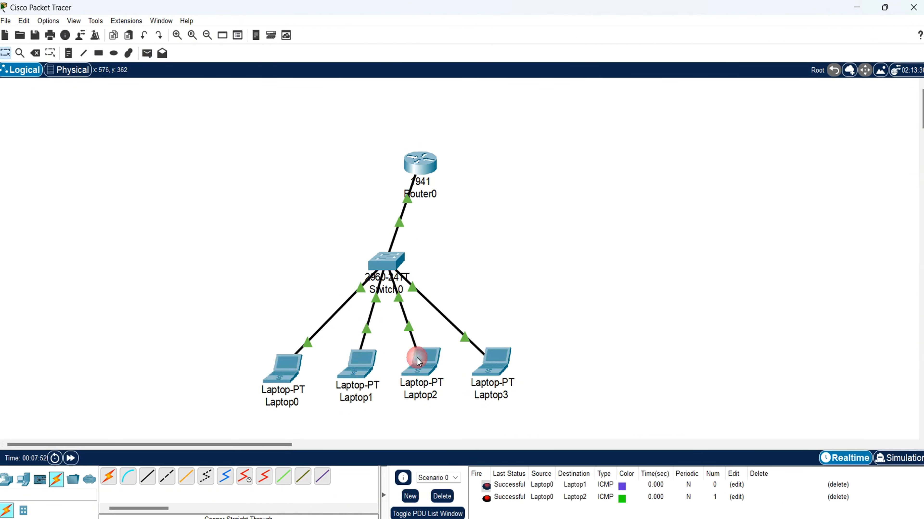
left_click(147, 53)
left_click(282, 368)
left_click(499, 360)
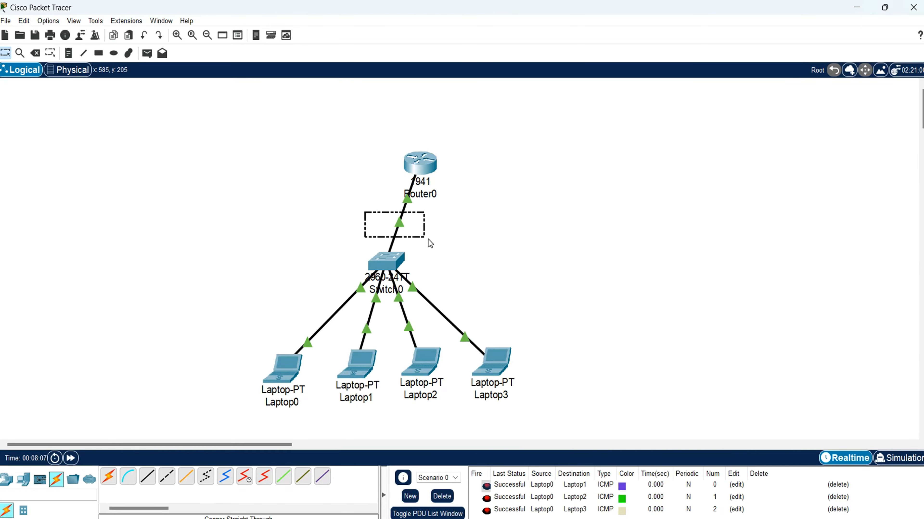
left_click_drag(428, 240, 400, 246)
left_click(531, 368)
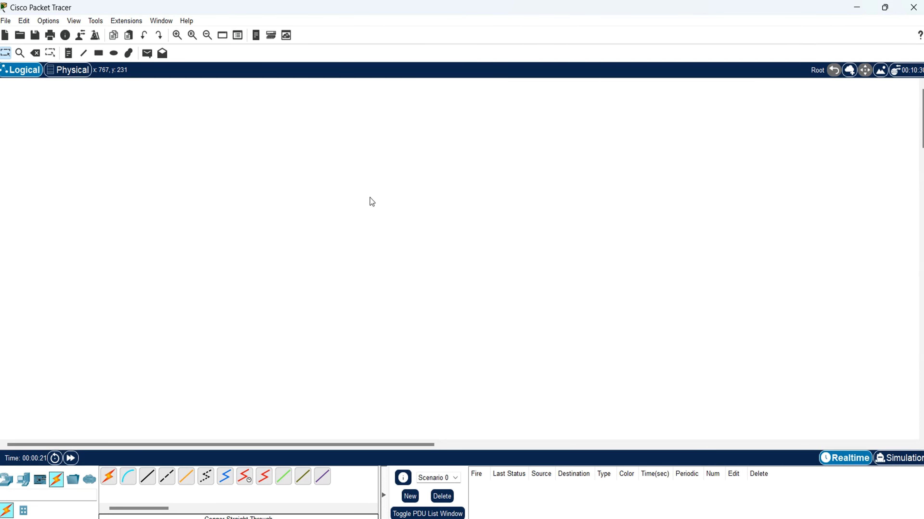
- Place a 1941 router in the workspace, enlarge the view, and reposition the router near the middle
left_click(6, 479)
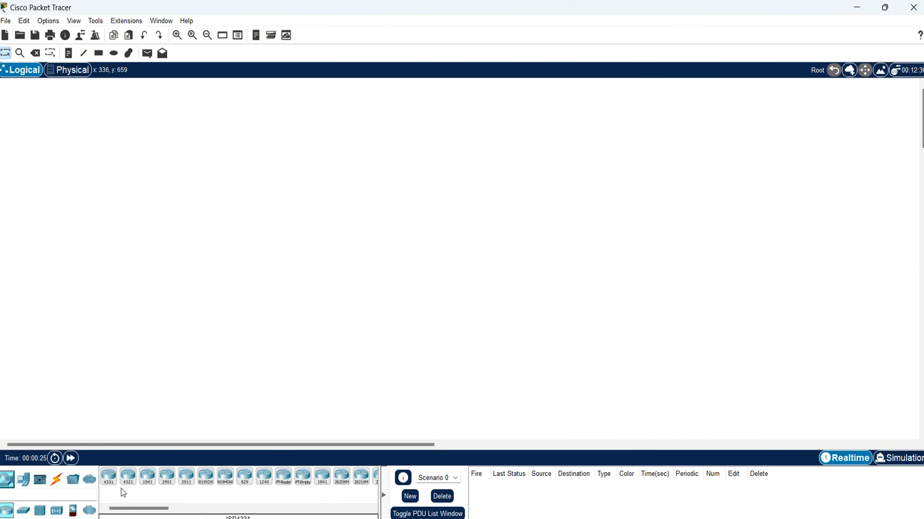
left_click(147, 477)
left_click(378, 220)
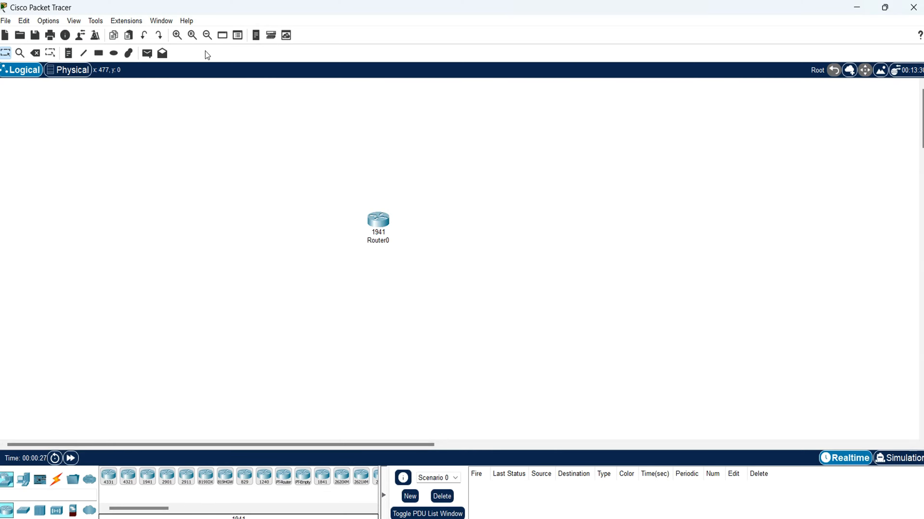
left_click(178, 37)
left_click(178, 36)
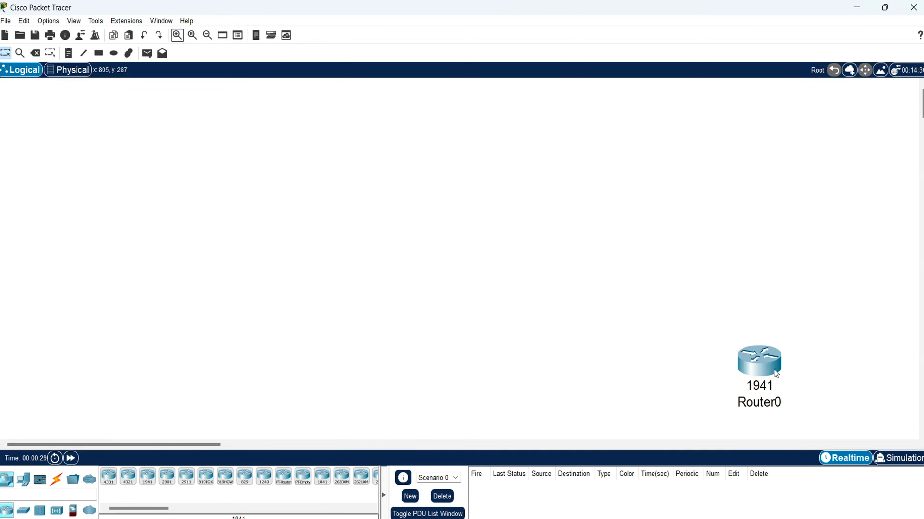
left_click_drag(774, 370, 386, 216)
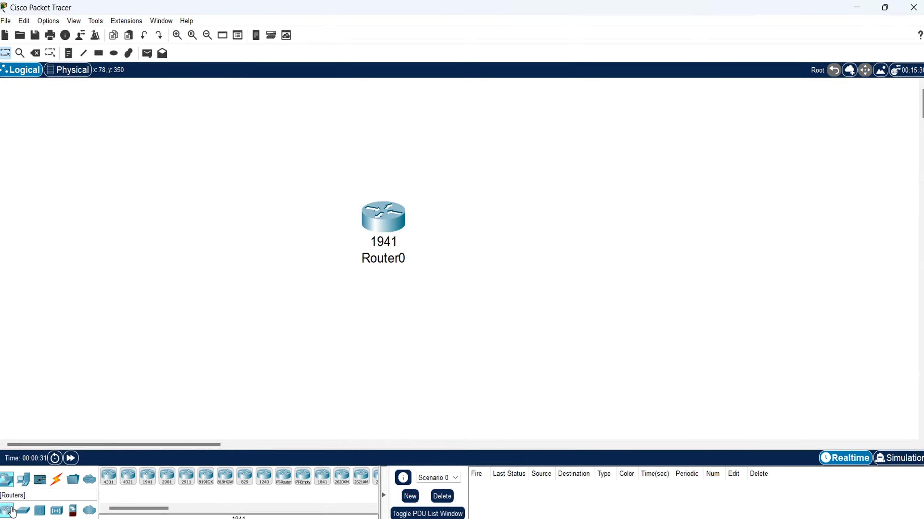
- Add two 2960 switches, one on each side of Router0
left_click(23, 511)
left_click(109, 476)
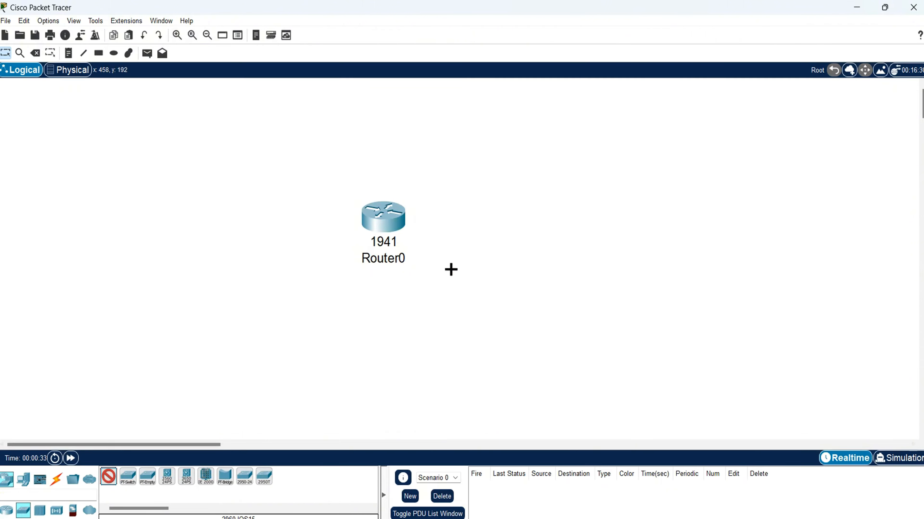
left_click(554, 214)
left_click(188, 209)
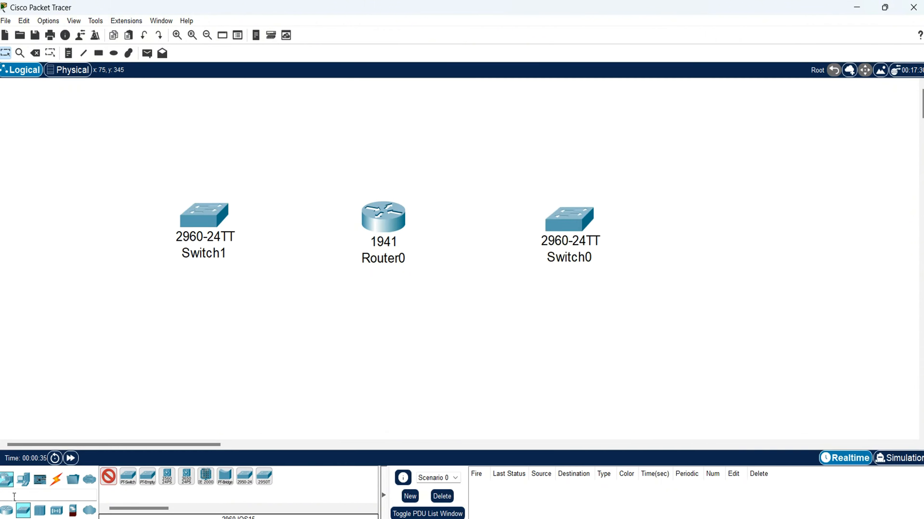
- Add four laptops, Laptop0 and Laptop1 beside Switch0 and Laptop2 and Laptop3 beside Switch1
left_click(23, 480)
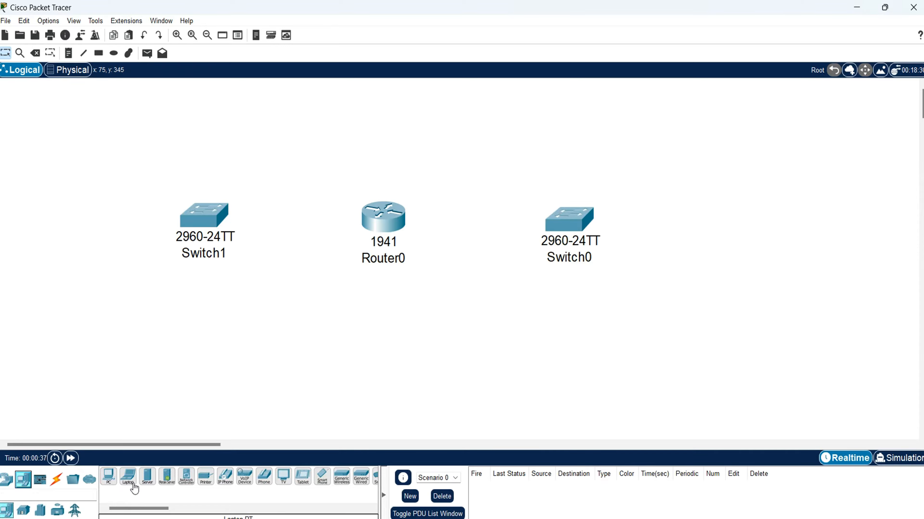
left_click(128, 476)
left_click(701, 160)
left_click(710, 326)
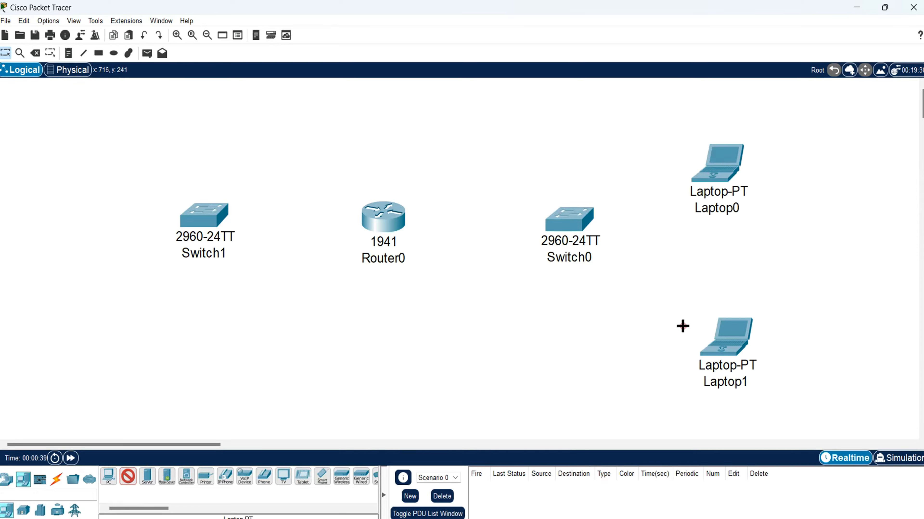
left_click(51, 154)
left_click(69, 335)
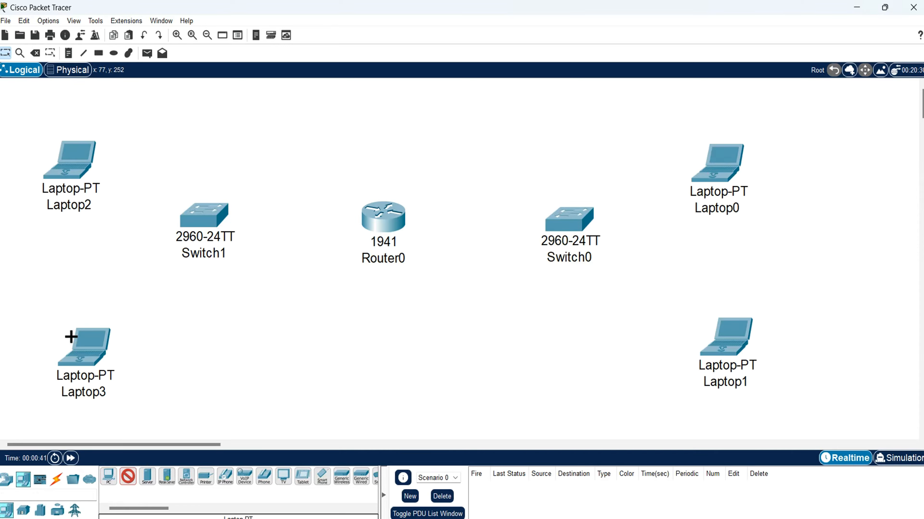
- Connect the FastEthernet0 ports of Laptop0 and Laptop1 to Switch0 with copper straight-through cables, using switch port FastEthernet0/1 for Laptop0
left_click(56, 479)
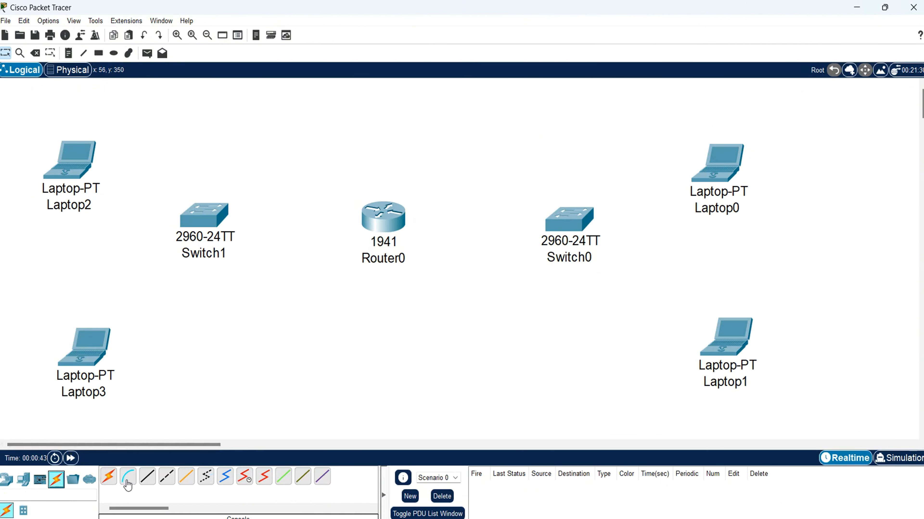
left_click(147, 479)
left_click(722, 152)
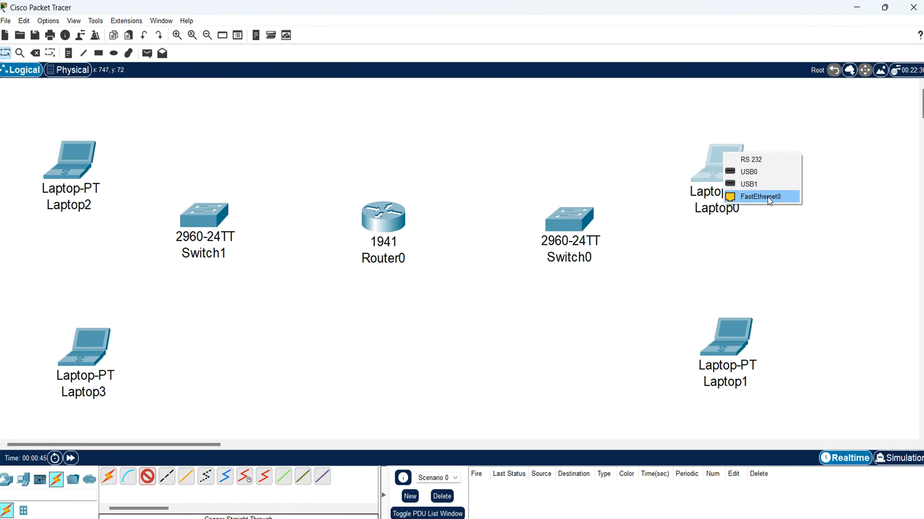
left_click(749, 200)
left_click(594, 228)
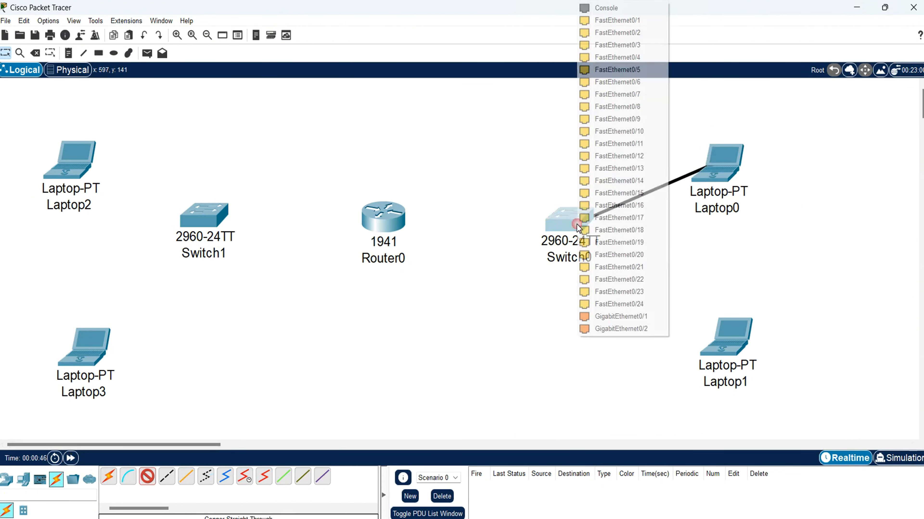
left_click(646, 23)
left_click(726, 350)
left_click(763, 391)
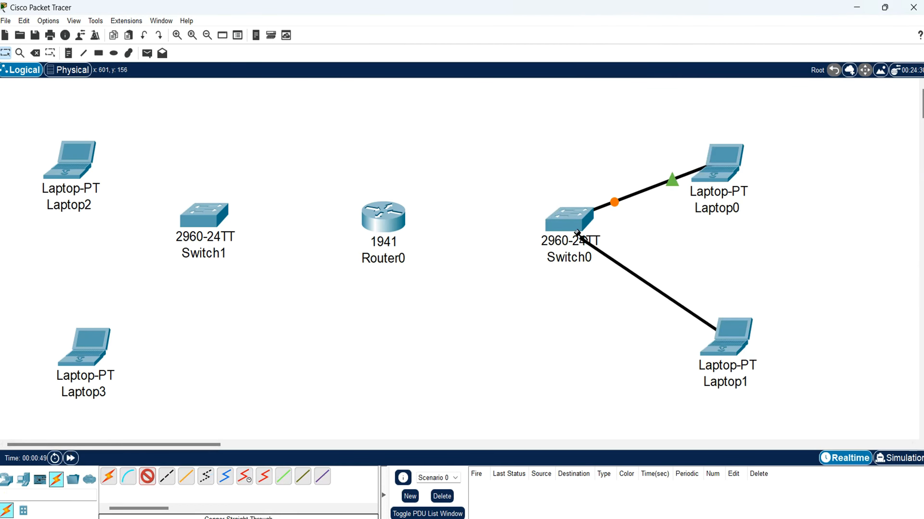
left_click(582, 222)
left_click(639, 241)
- Connect the FastEthernet0 ports of Laptop2 and Laptop3 to Switch1 with copper straight-through cables
left_click(84, 171)
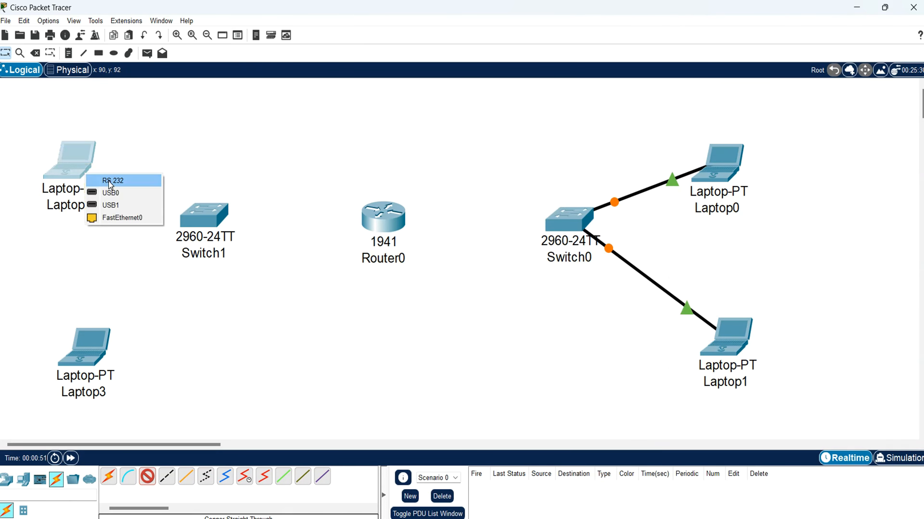
left_click(135, 218)
left_click(201, 213)
left_click(237, 236)
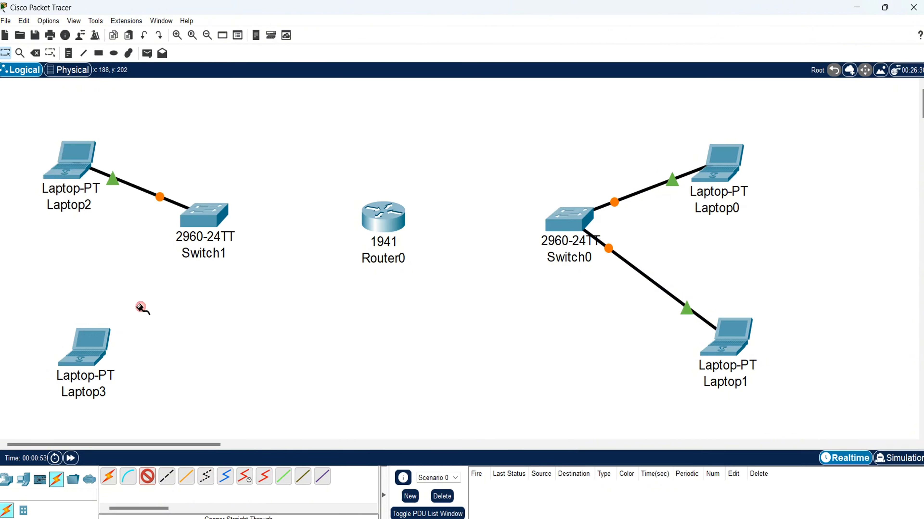
left_click(81, 358)
left_click(130, 405)
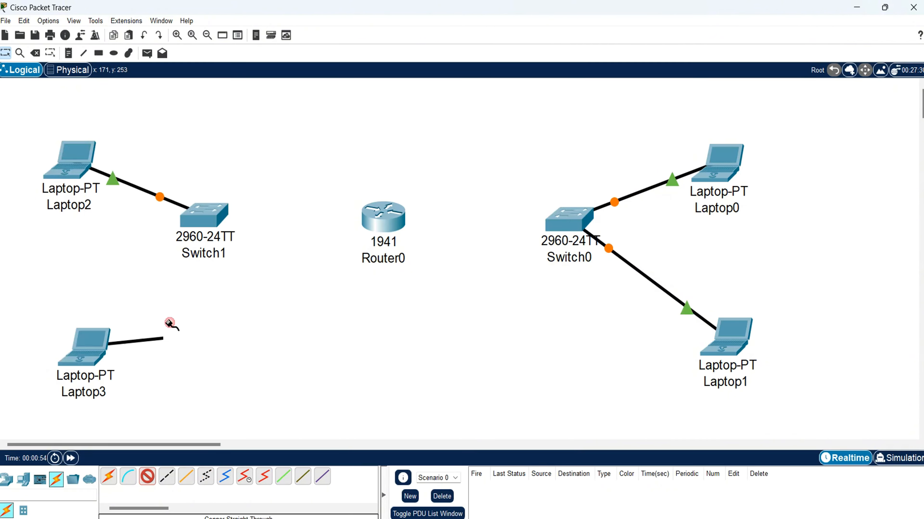
left_click(205, 220)
left_click(254, 247)
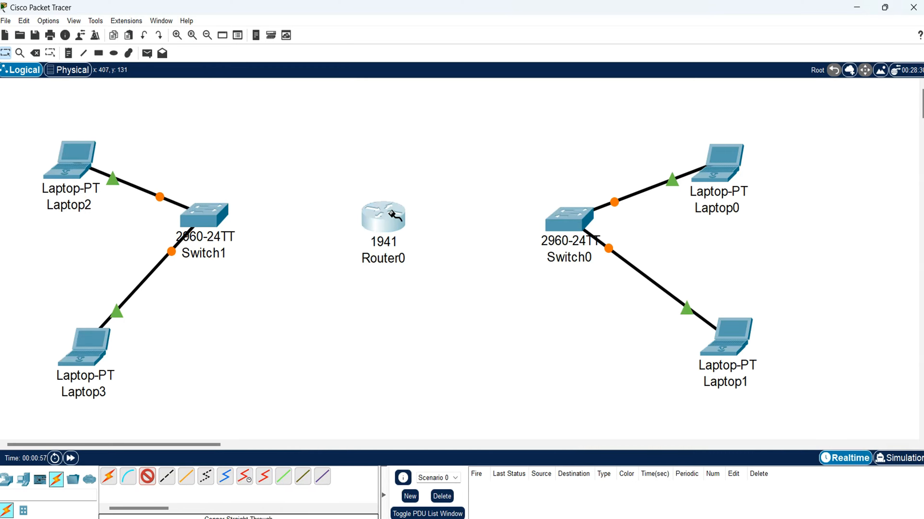
- Connect Router0 to Switch0 and to Switch1 with copper straight-through cables
left_click(385, 222)
left_click(458, 250)
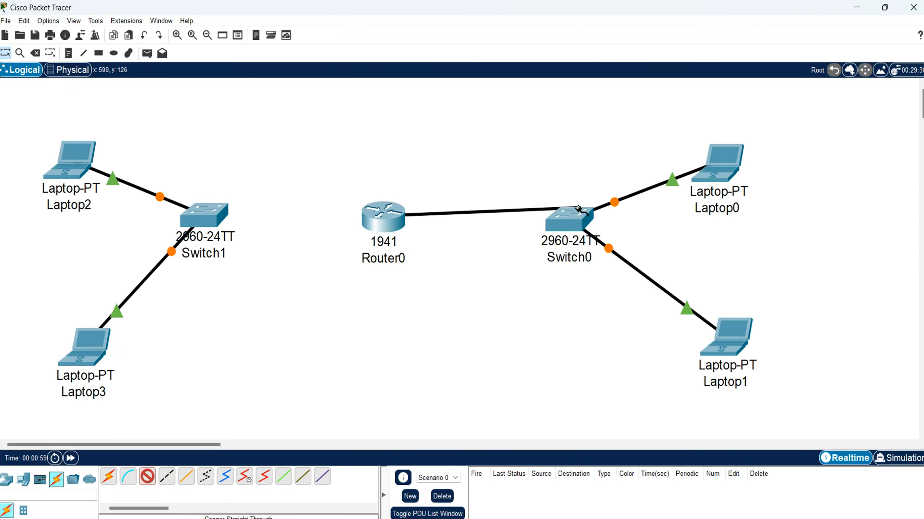
left_click(578, 215)
left_click(622, 506)
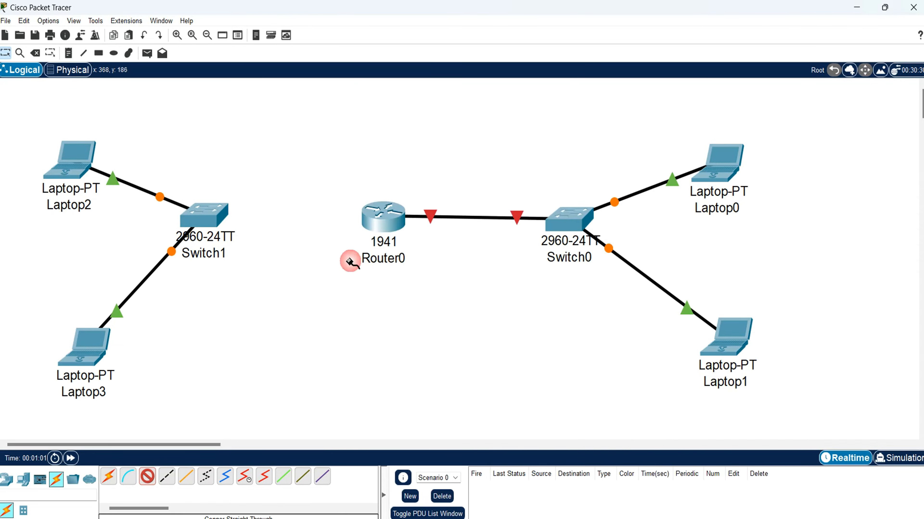
left_click(380, 218)
left_click(428, 247)
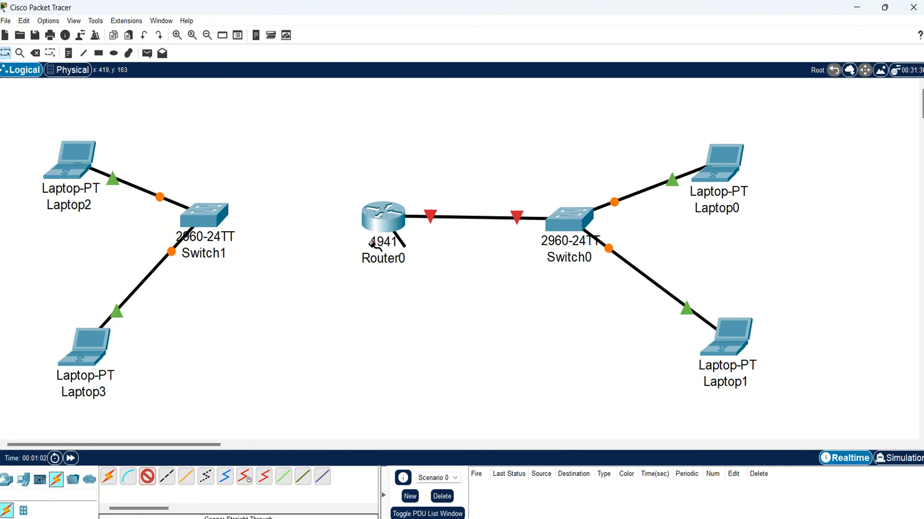
left_click(215, 220)
left_click(290, 498)
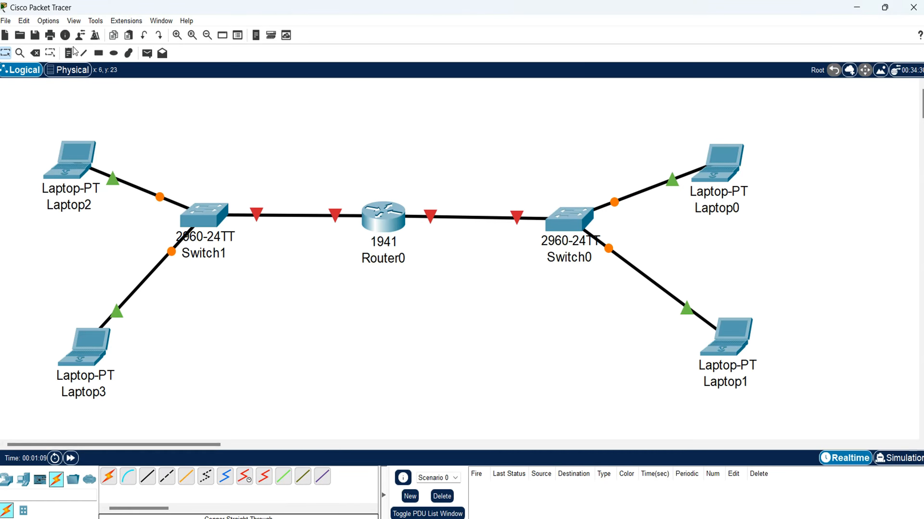
- Add the notes 192.168.100.0/24 above the Router0–Switch0 link and 192.168.200.0/24 above the Router0–Switch1 link
left_click(68, 55)
left_click(440, 186)
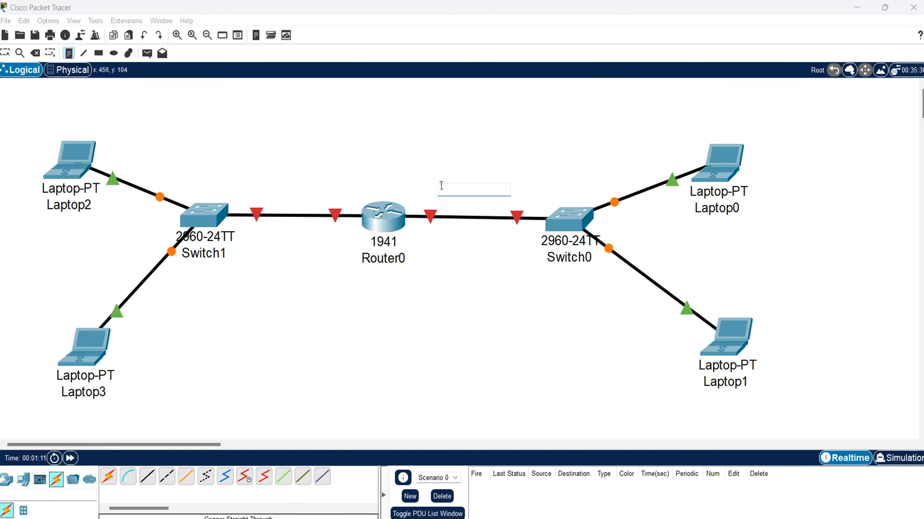
type("192.168.10")
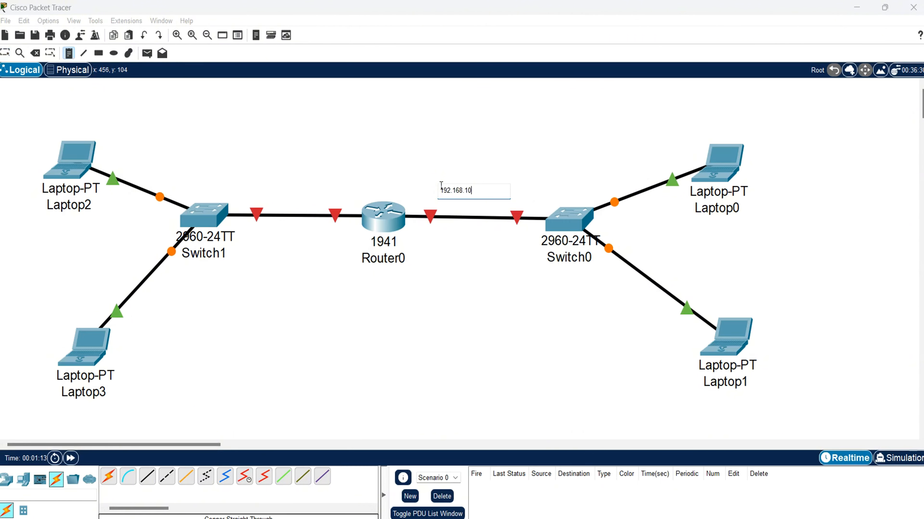
type("0.0/24")
left_click(257, 190)
type("19")
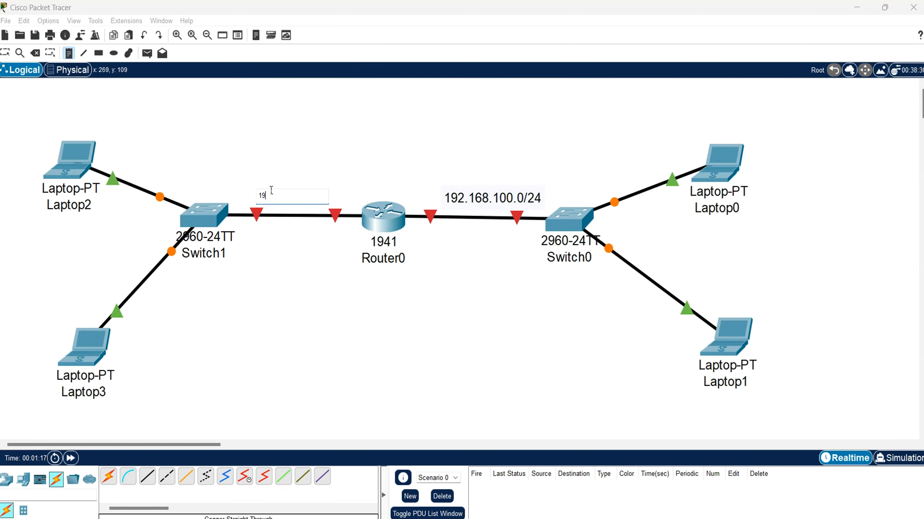
type("2.168.200.0/24")
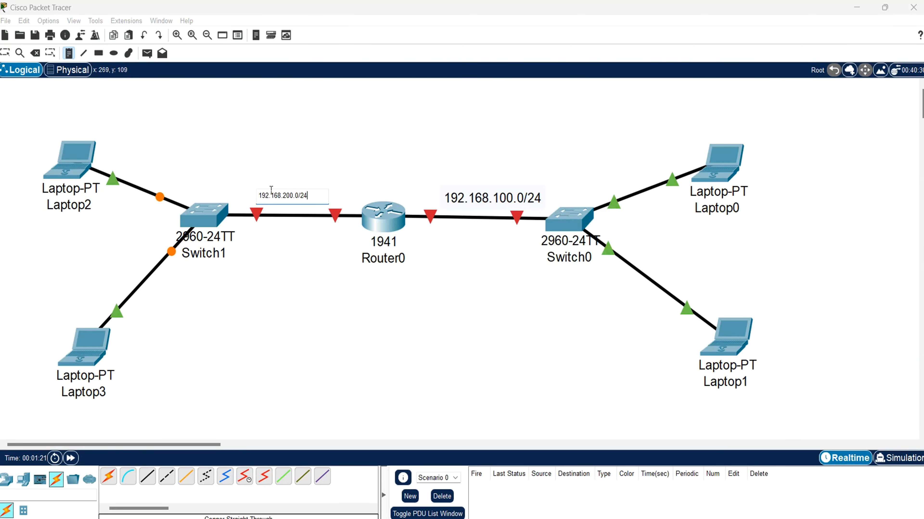
key("Escape")
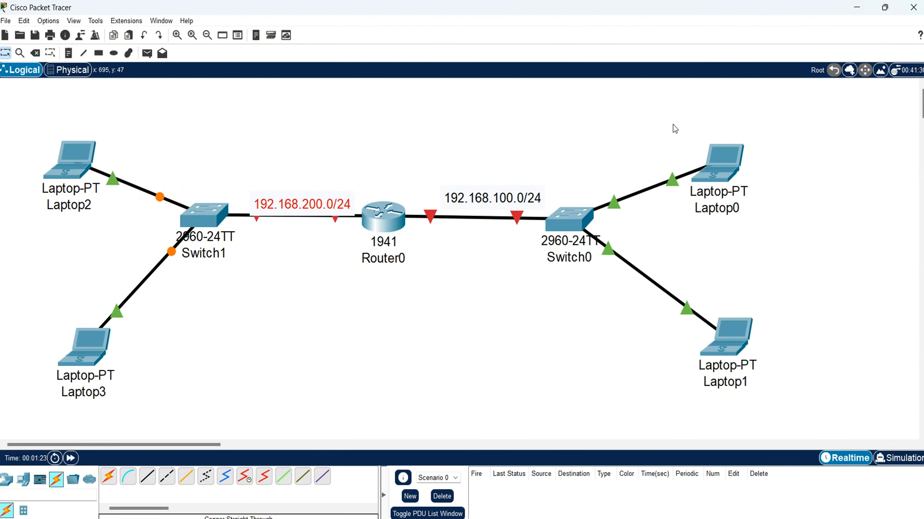
- Shift the 192.168.100.0/24 note slightly closer to Router0
left_click_drag(675, 111, 779, 222)
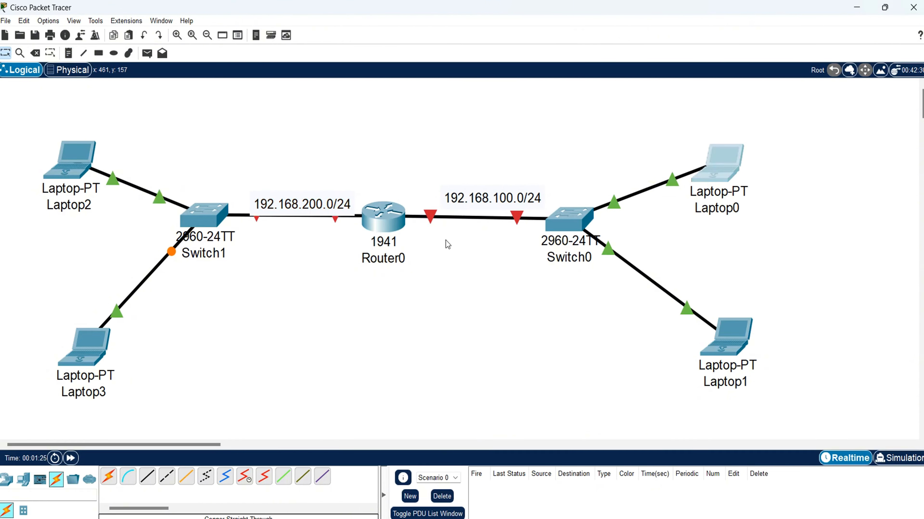
left_click_drag(450, 240, 415, 198)
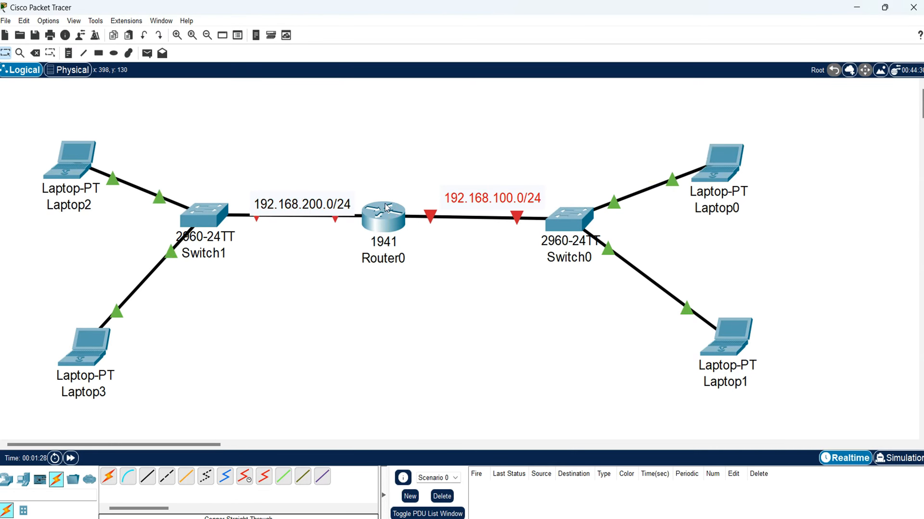
left_click(465, 274)
left_click_drag(500, 200, 491, 197)
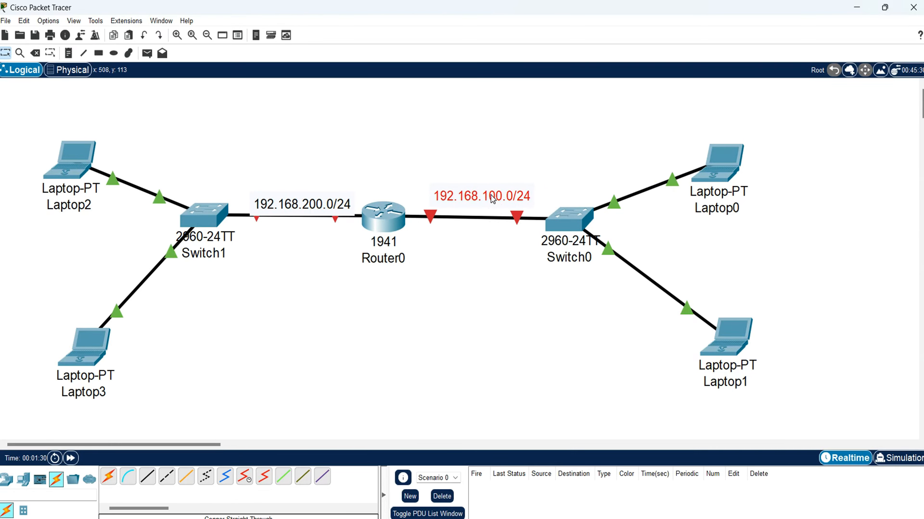
left_click(477, 209)
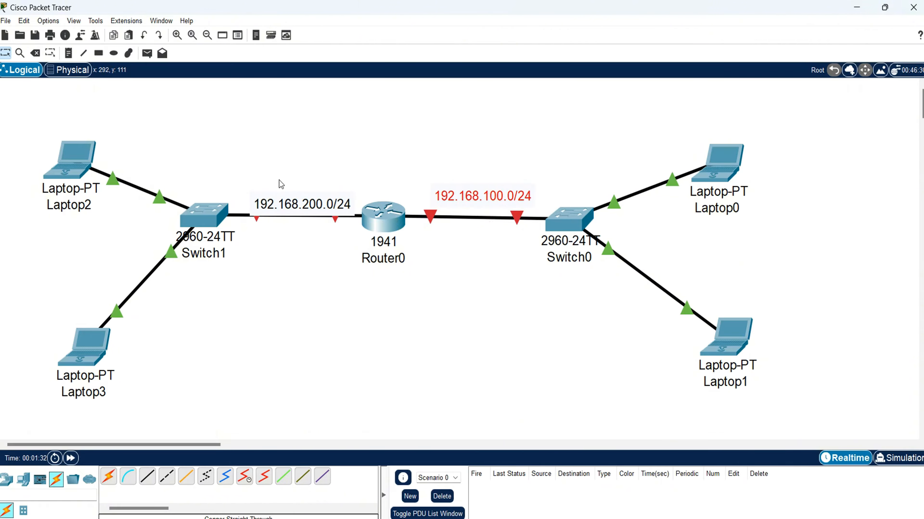
left_click_drag(277, 120, 324, 266)
left_click_drag(448, 109, 500, 362)
- Open Router0's command line in a maximized window and answer no to the initial configuration dialog
double_click(396, 223)
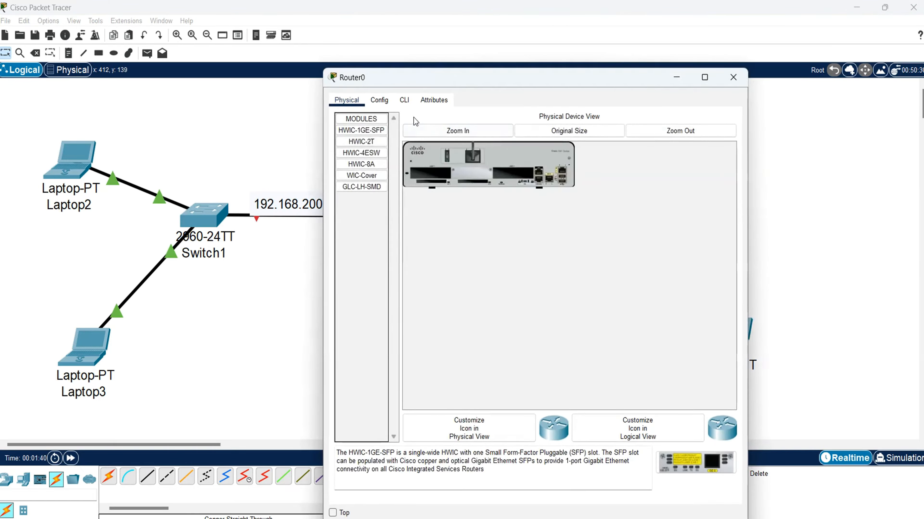
left_click(404, 101)
left_click(704, 78)
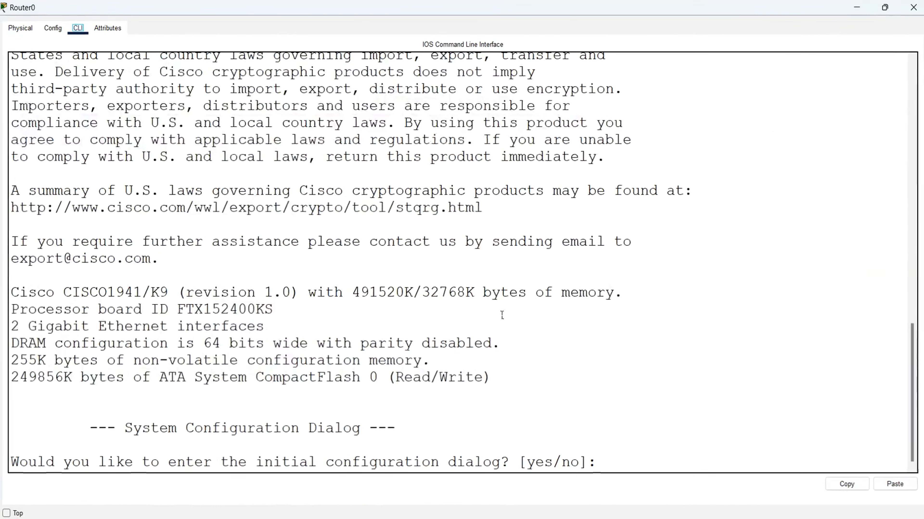
left_click(502, 315)
type("no")
key("Return")
key("Return")
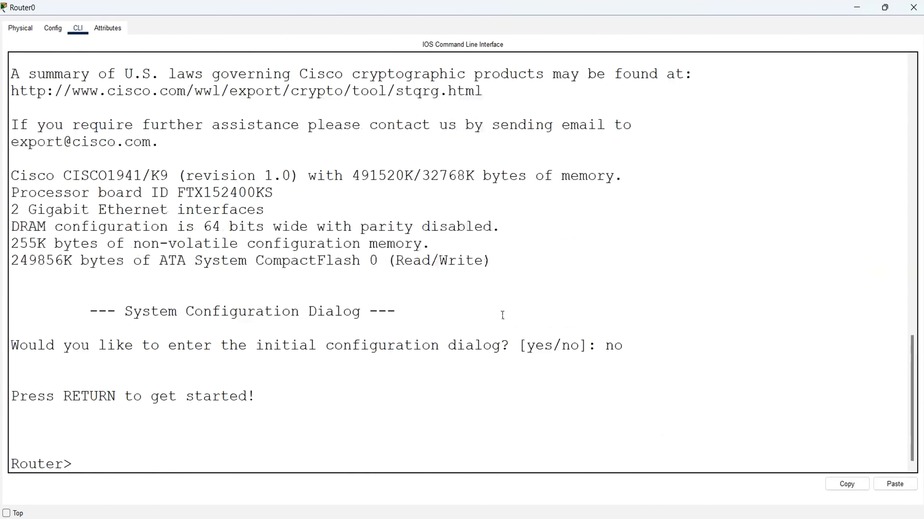
- Enter privileged mode and global configuration mode with the commands en and config t
key("Return")
key("Return")
type("en")
key("Return")
type("config t")
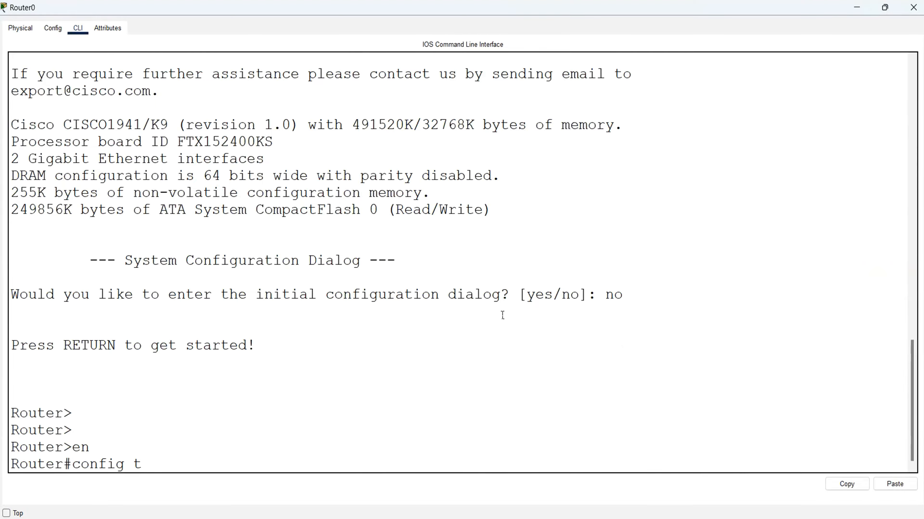
key("Return")
- Assign 192.168.100.254 with mask 255.255.255.0 to interface g0/0 and enable it with no shut
type("int g0/0")
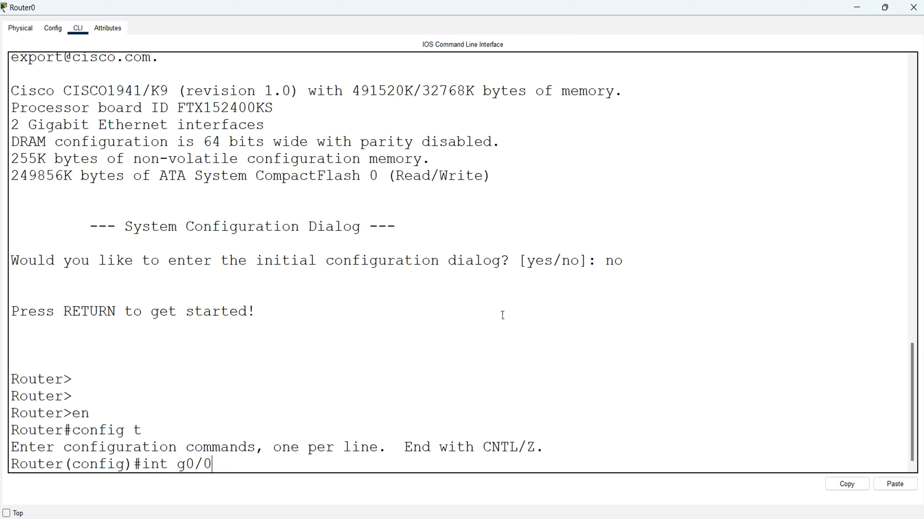
key("Return")
type("ip ad")
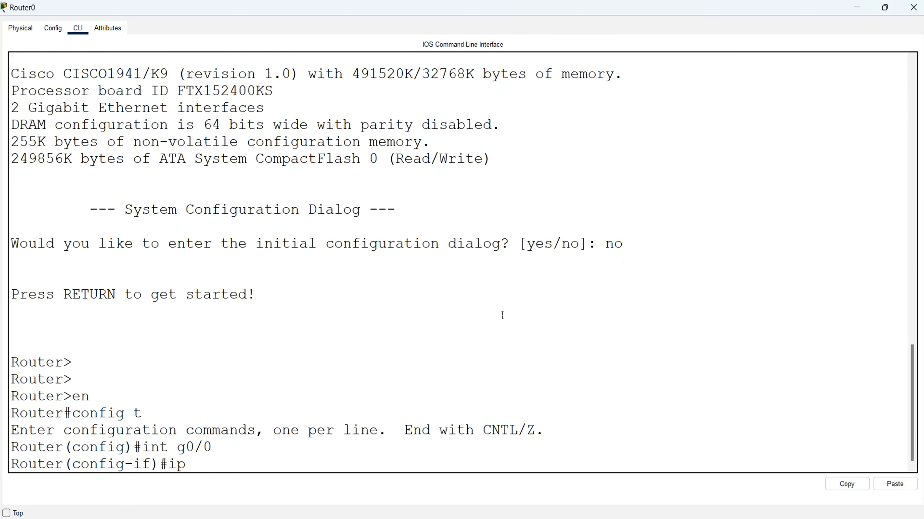
key("Tab")
type("192.168")
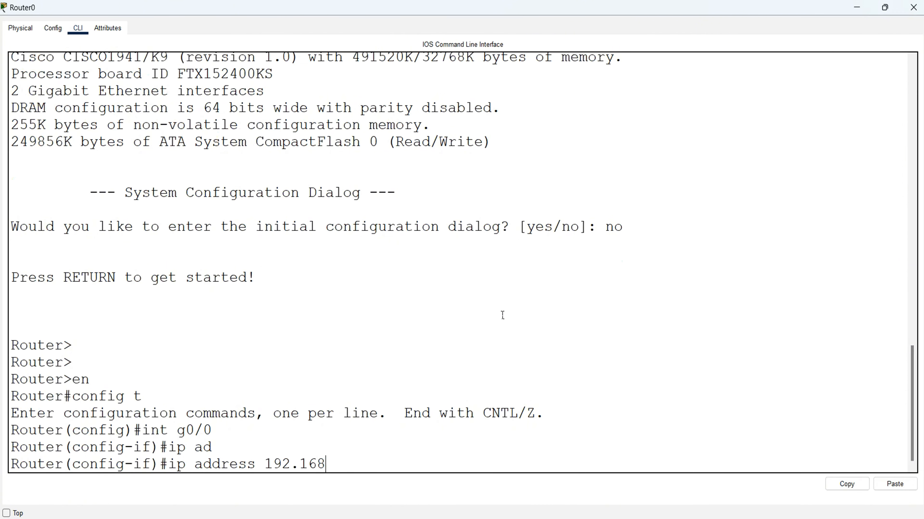
type(".100.254 255.255.255.0")
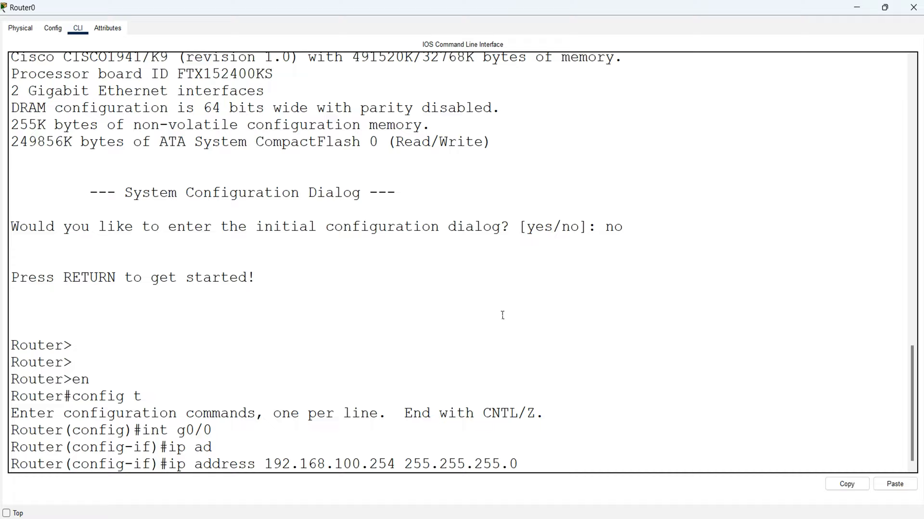
key("Return")
type("no shut")
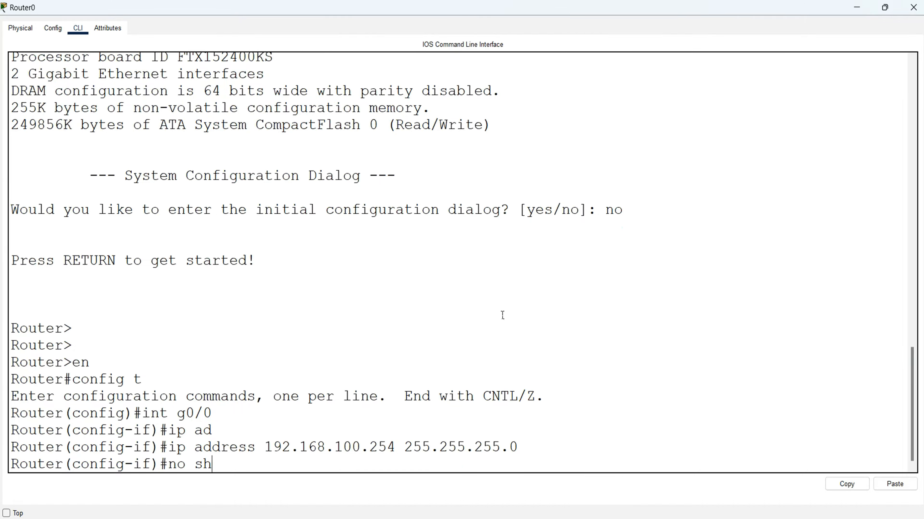
key("Return")
- Assign 192.168.200.254 with mask 255.255.255.0 to interface g0/1 and enable it with no shut
key("Up")
key("Up")
key("Up")
key("Up")
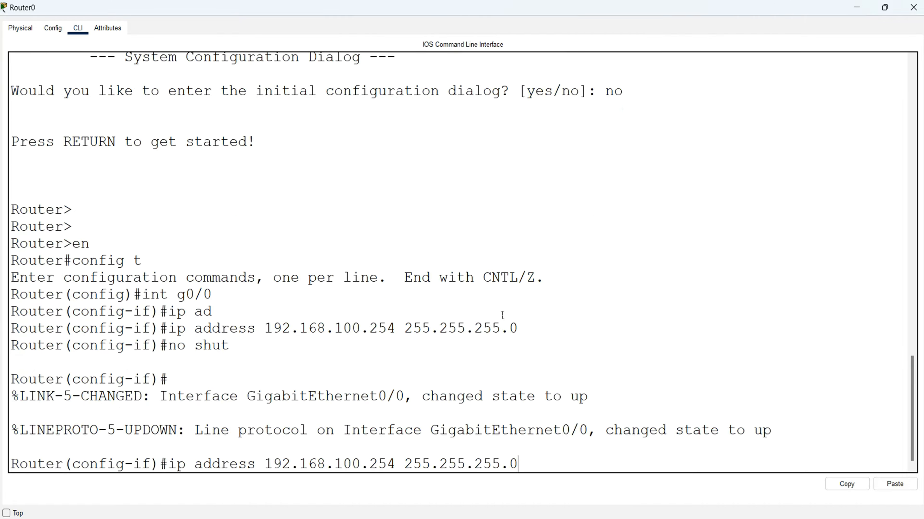
key("BackSpace")
type("1")
key("Return")
key("Up")
key("Up")
key("Up")
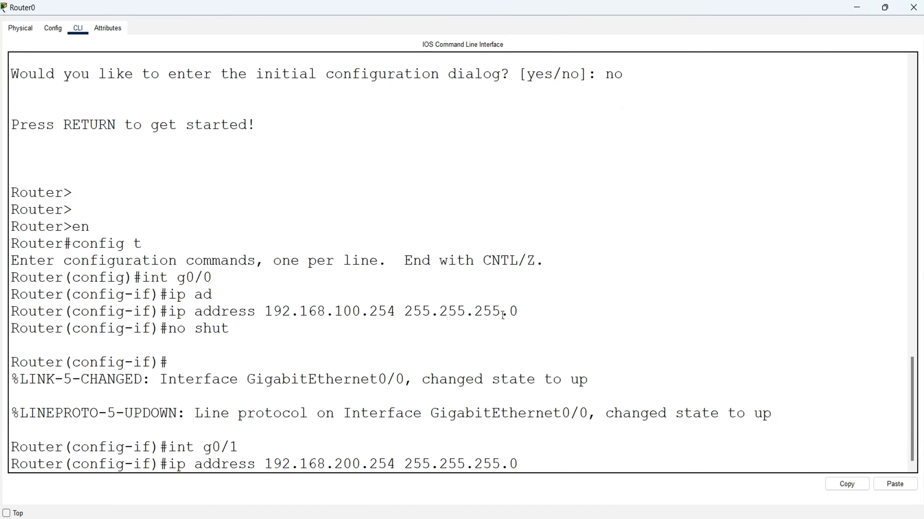
key("Return")
key("Up")
key("Up")
key("Up")
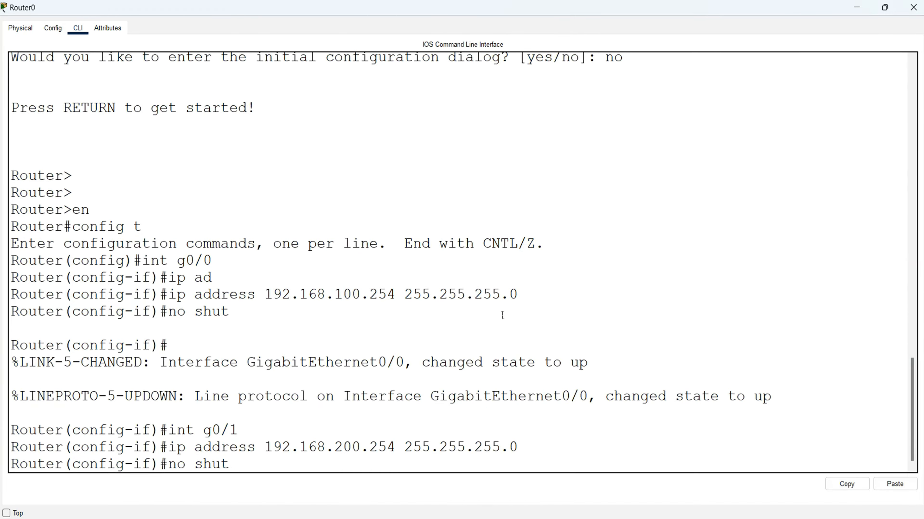
key("Return")
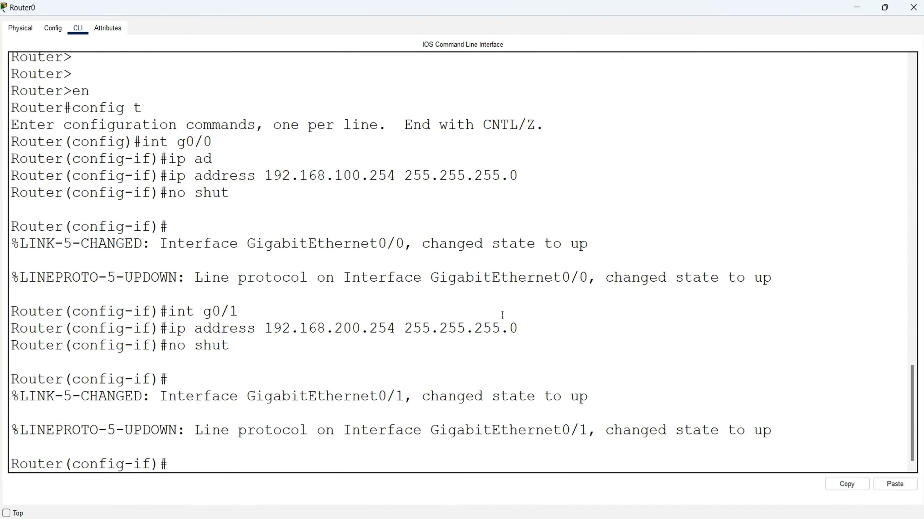
- Exit interface configuration and exclude 192.168.100.254 from DHCP assignment
type("exir")
key("Return")
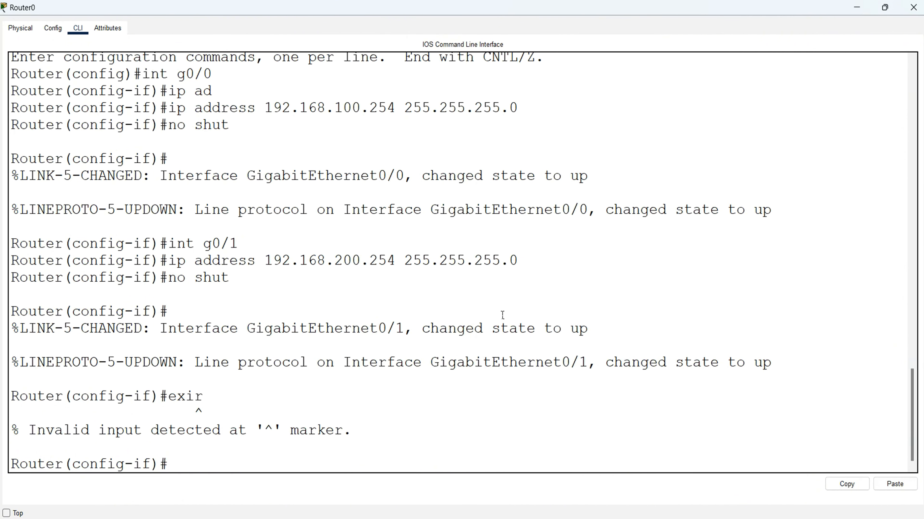
key("Up")
type("t")
key("Return")
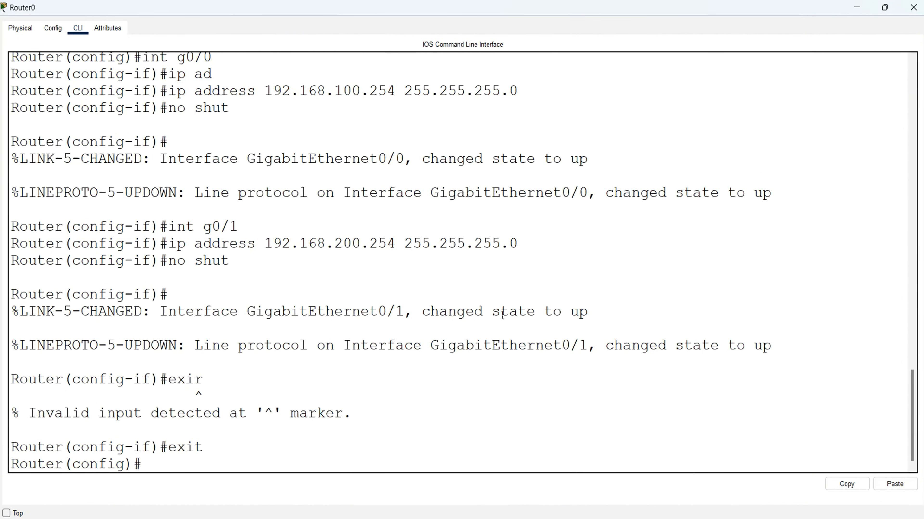
type("ip dhcp ex")
key("Tab")
type("192.")
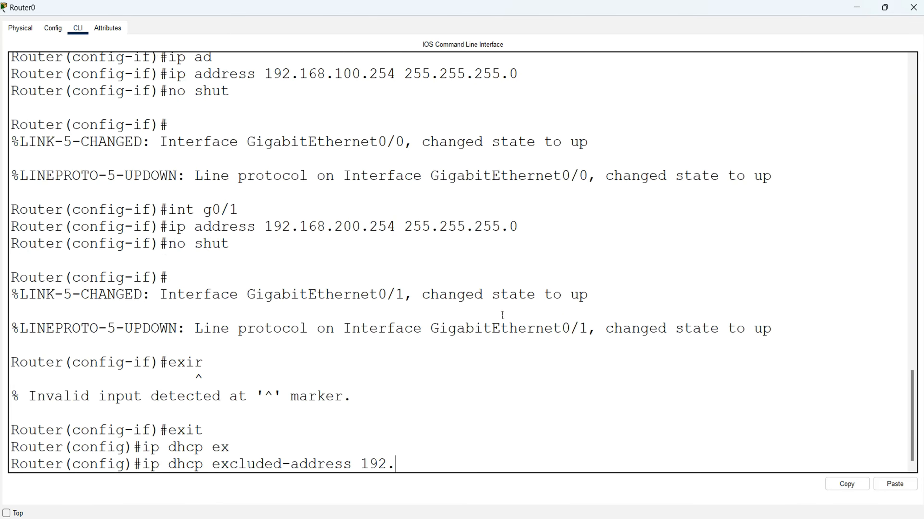
type("168.100.254")
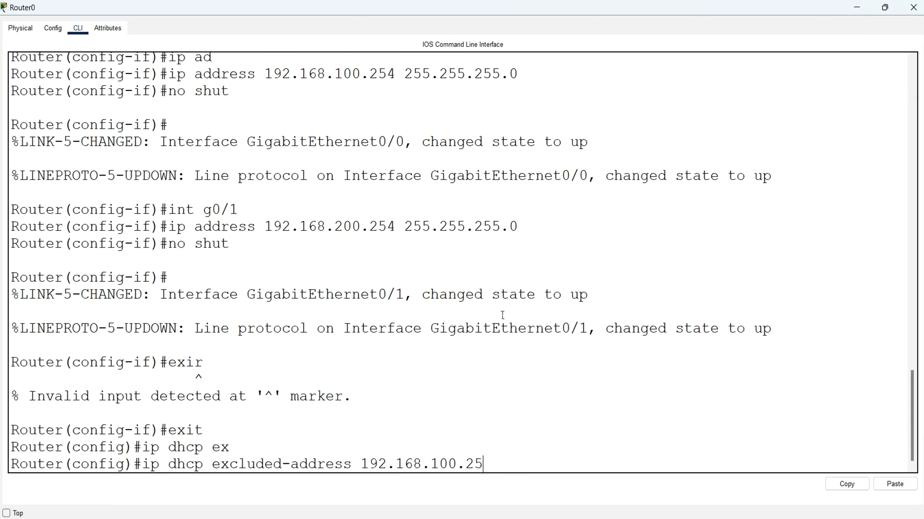
key("Return")
- Exclude 192.168.200.254 from DHCP assignment as well
key("Up")
key("Left")
key("Left")
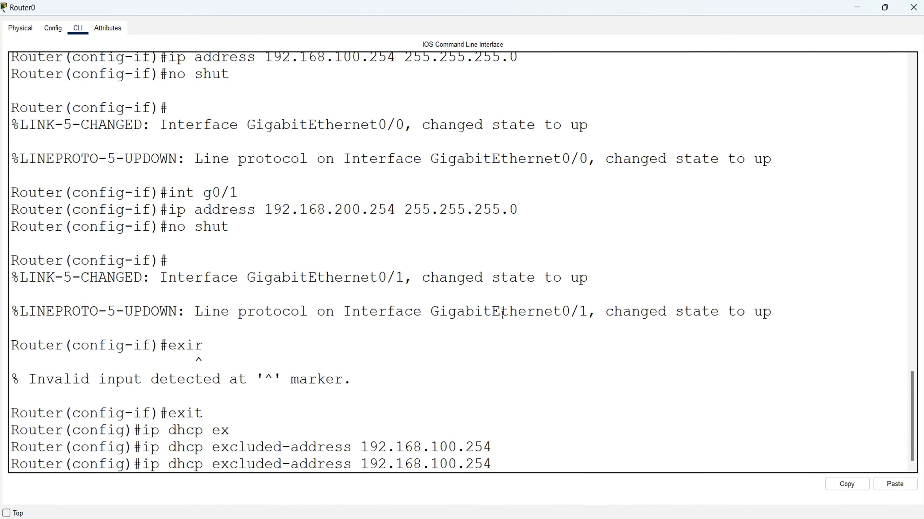
key("Left")
key("Left")
key("Left")
key("Left")
key("BackSpace")
type("2")
key("Return")
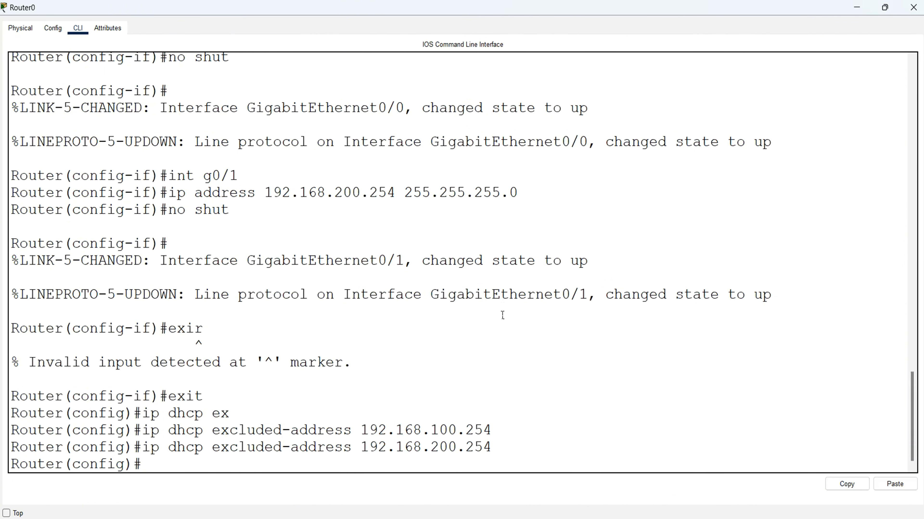
- Create DHCP pool 100 with the network 192.168.100.0 255.255.255.0
type("ip dhcp po")
key("Tab")
type("100")
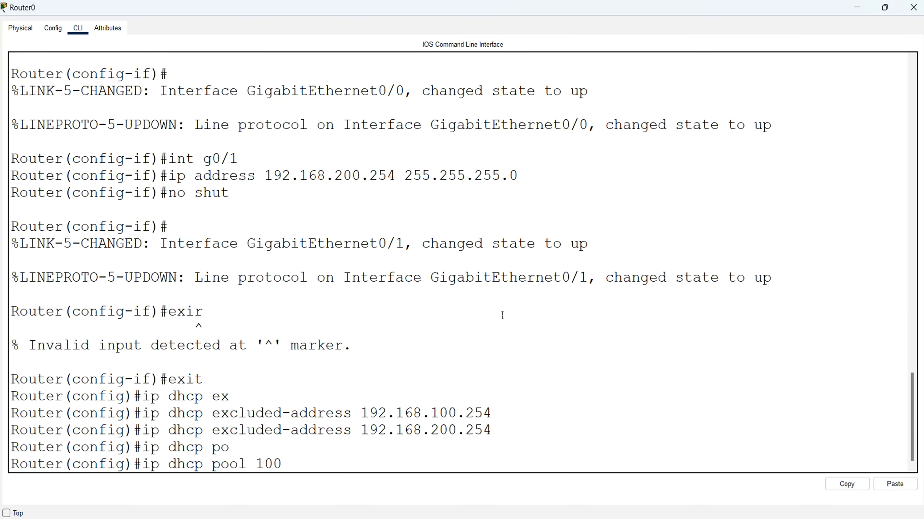
key("Return")
type("net")
key("Tab")
type("192")
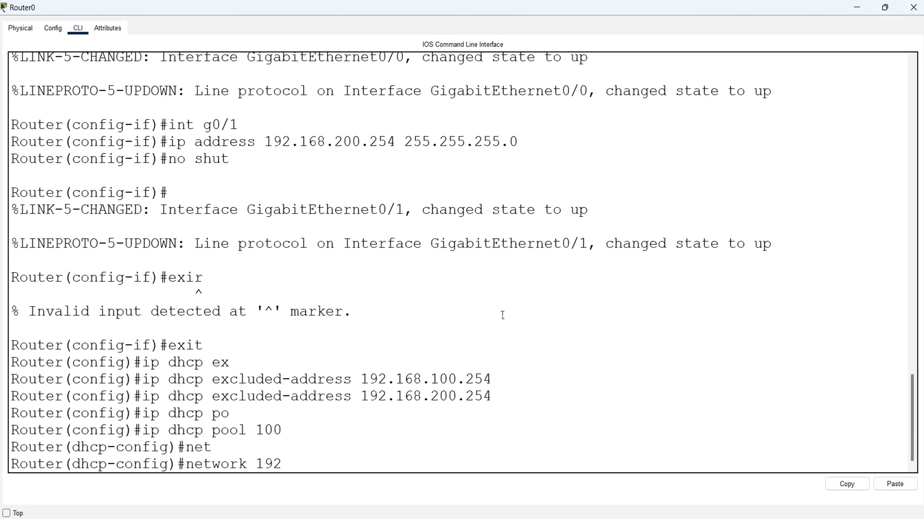
type(".168.100.0 255.255.2")
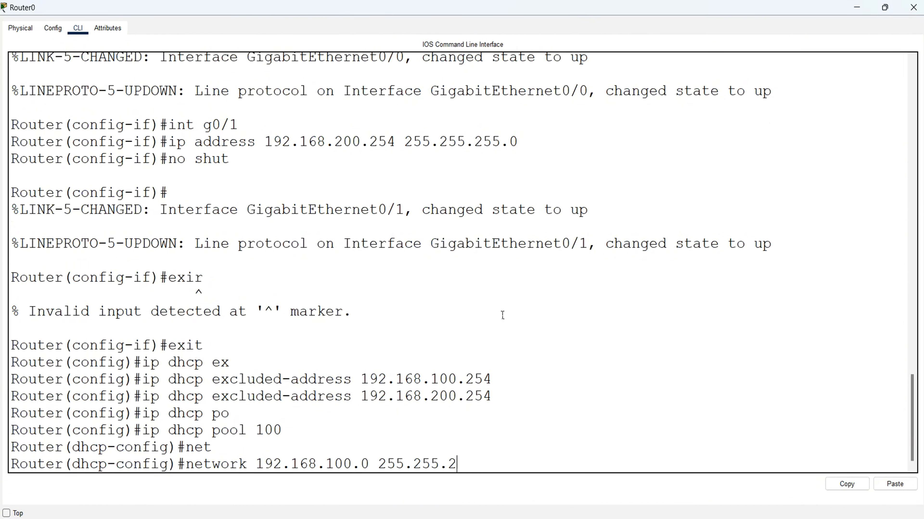
type("55.0")
key("Return")
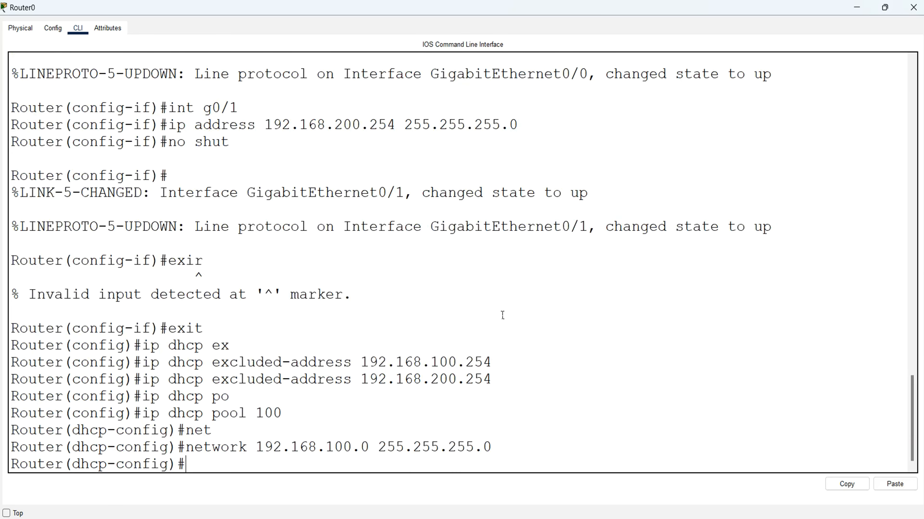
- Set pool 100's default router to 192.168.100.254 and its DNS server to 8.8.8.8
type("defa")
key("Tab")
type("1")
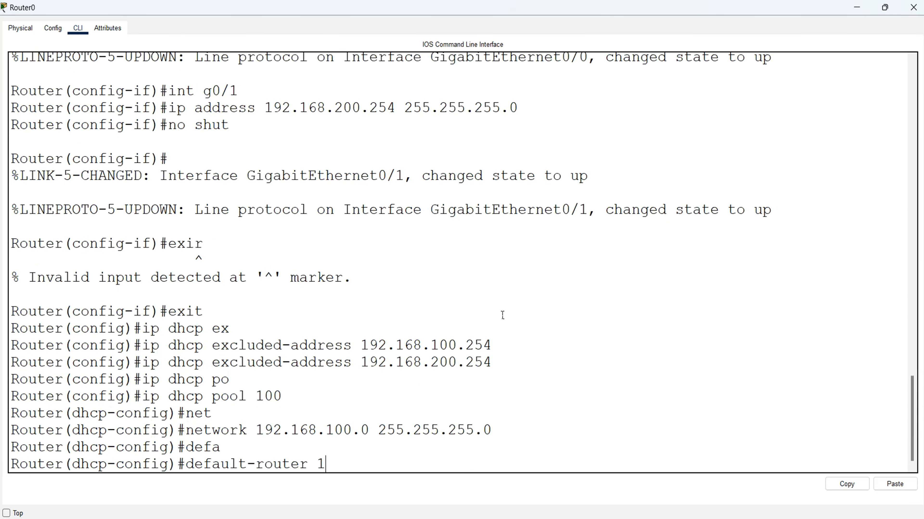
type("92.168.100.254")
key("Return")
type("dn")
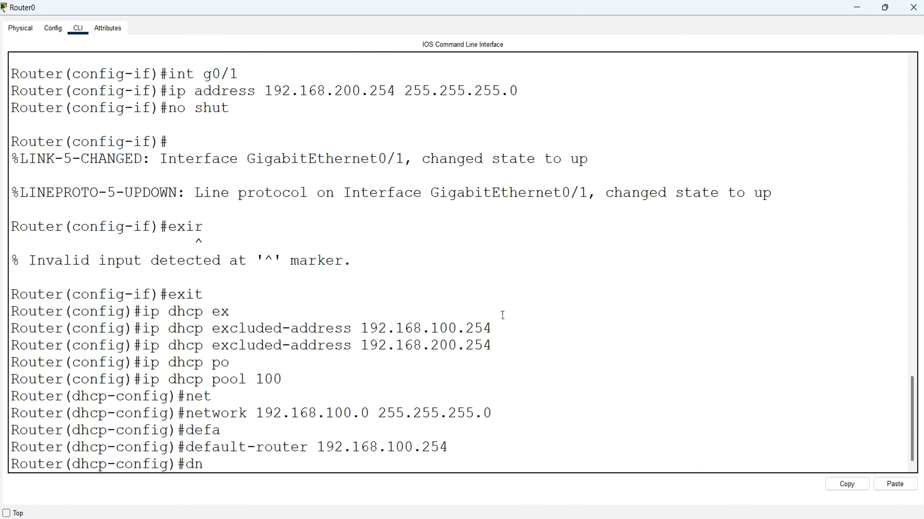
type("s")
key("Tab")
type("8.8.8.")
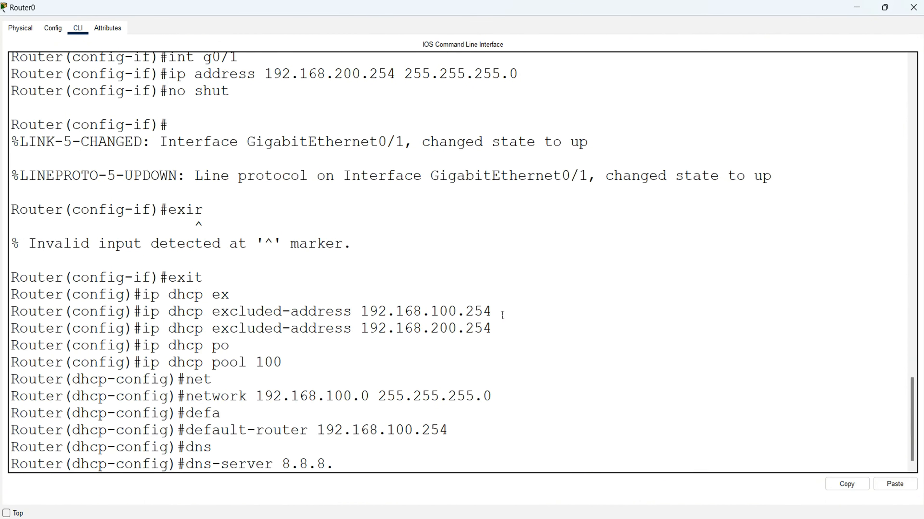
type("8")
key("Return")
- Create DHCP pool 200 with the network 192.168.200.0 255.255.255.0
key("Up")
key("Up")
key("Up")
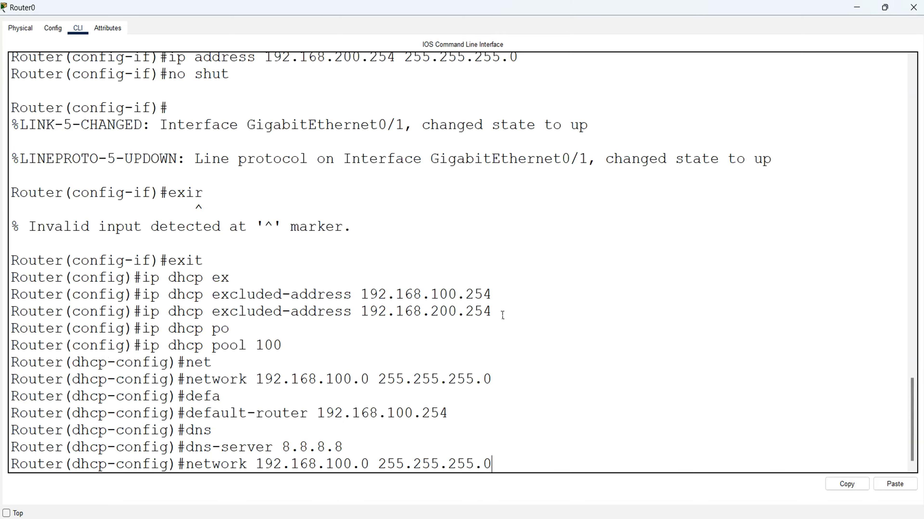
key("Up")
key("BackSpace")
key("BackSpace")
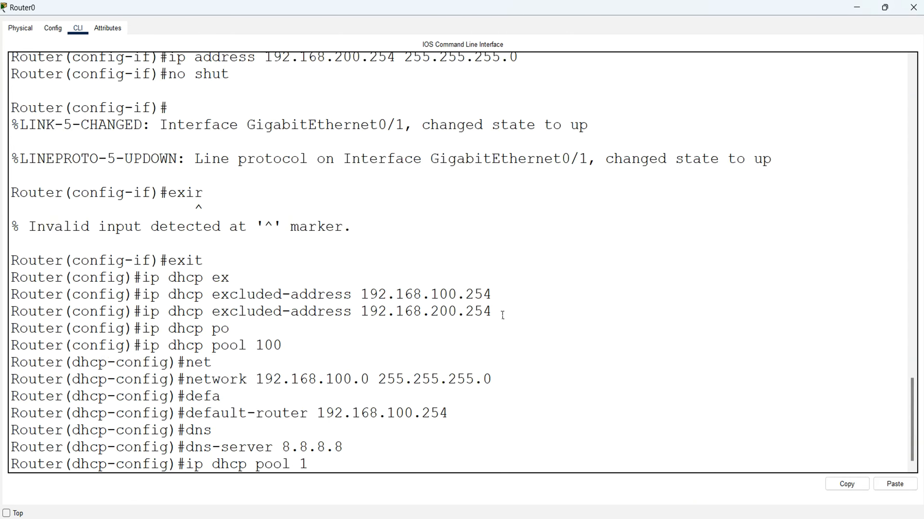
type("200")
key("Return")
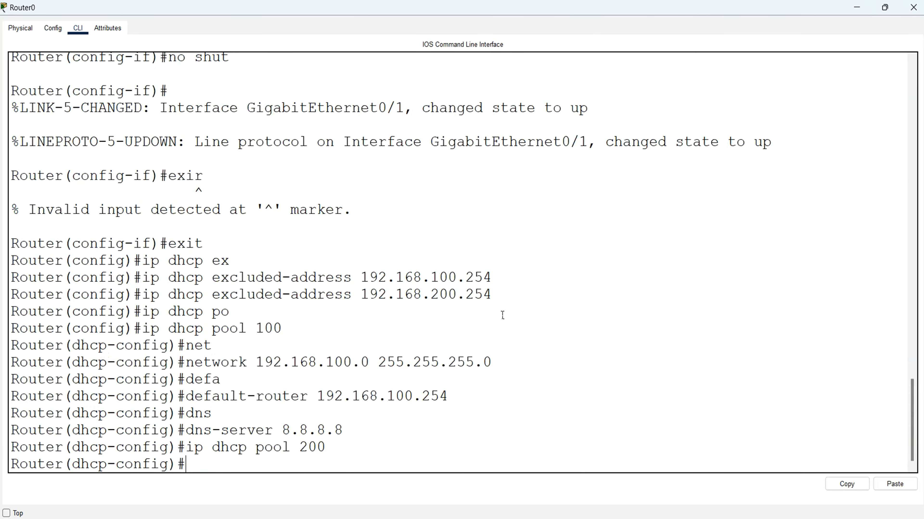
key("Up")
key("Up")
key("Up")
key("Up")
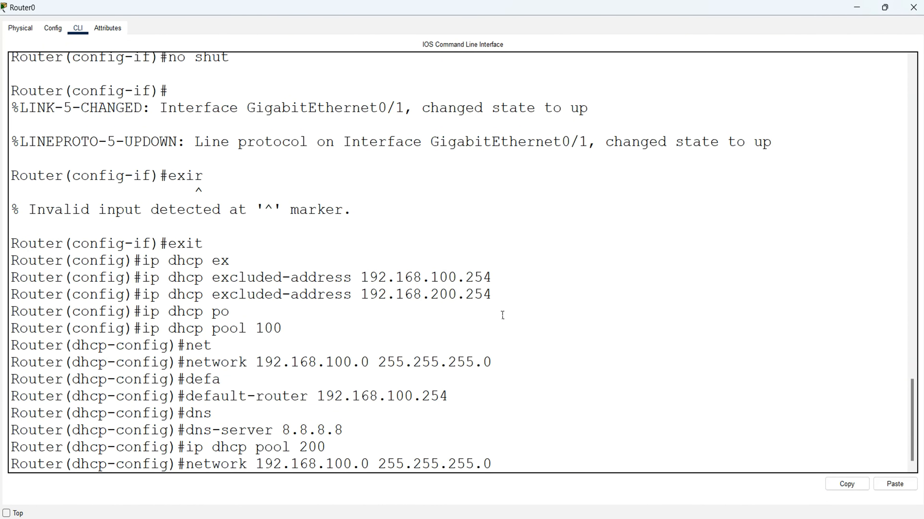
key("Return")
- Set pool 200's default router to 192.168.200.254 and DNS server to 8.8.8.8, and return to privileged mode
key("Up")
key("Up")
key("Up")
key("Up")
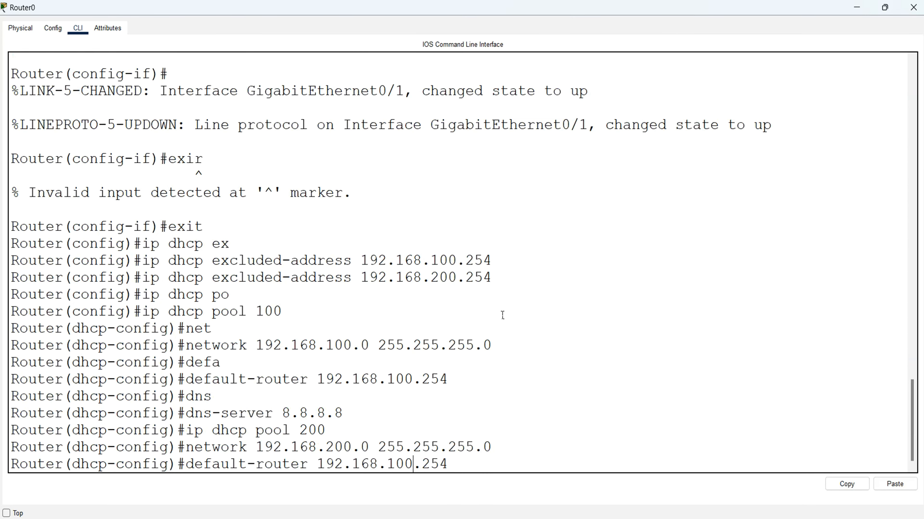
key("Left")
key("Left")
key("Return")
key("Up")
key("Up")
key("Up")
key("Up")
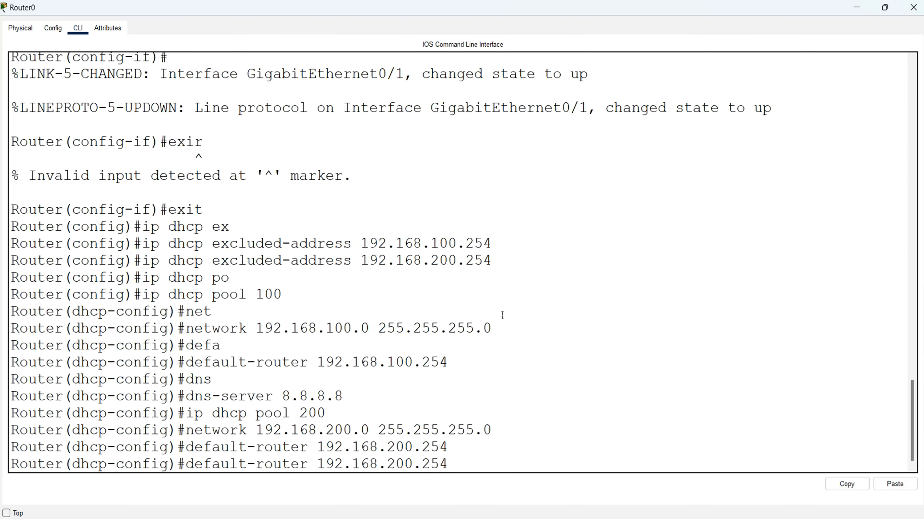
key("Return")
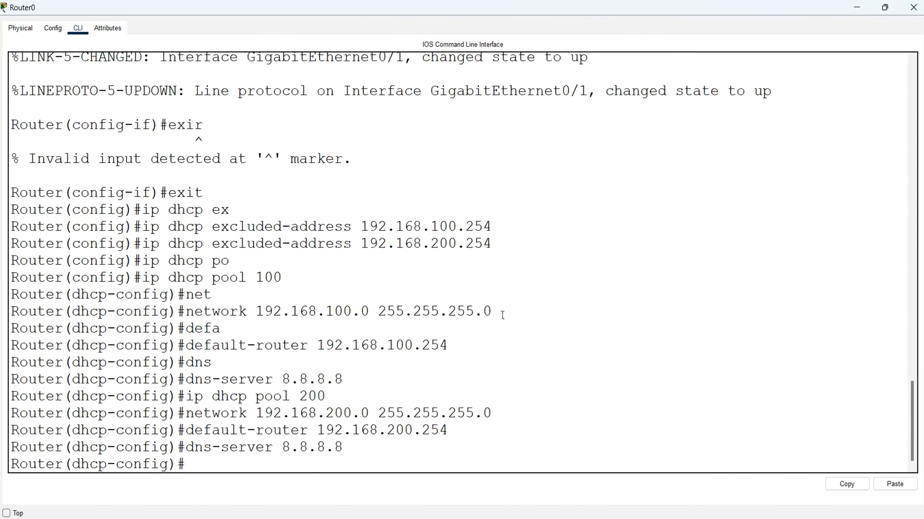
key("ctrl+z")
key("Return")
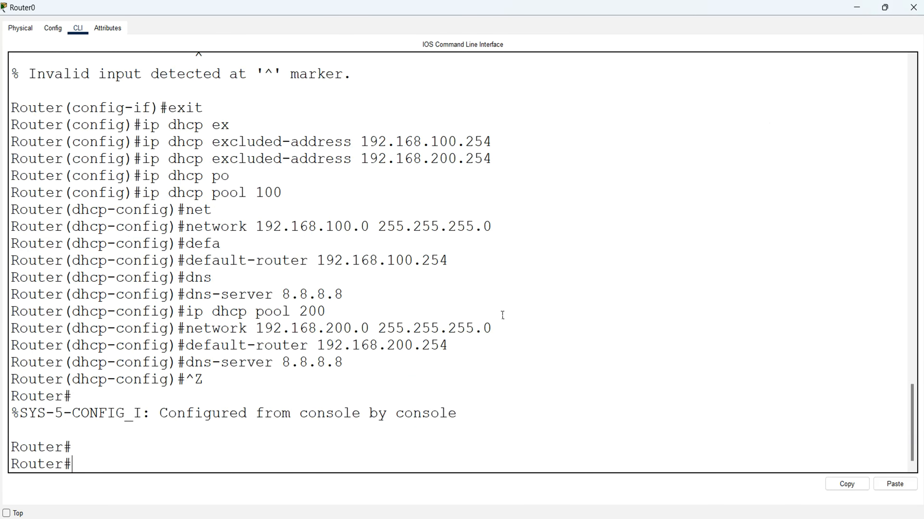
- Display the running configuration with sh run and review the DHCP exclusions and both pools through to the end
type("sh run")
key("Return")
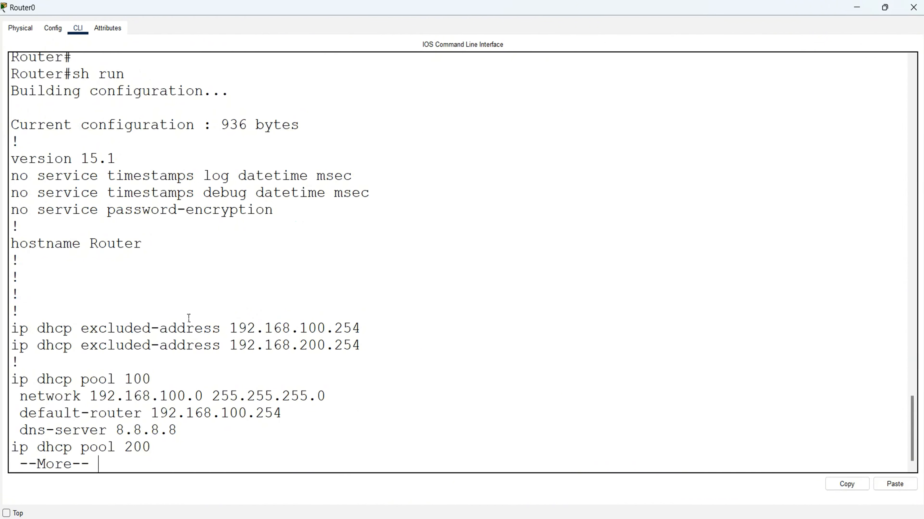
key("space")
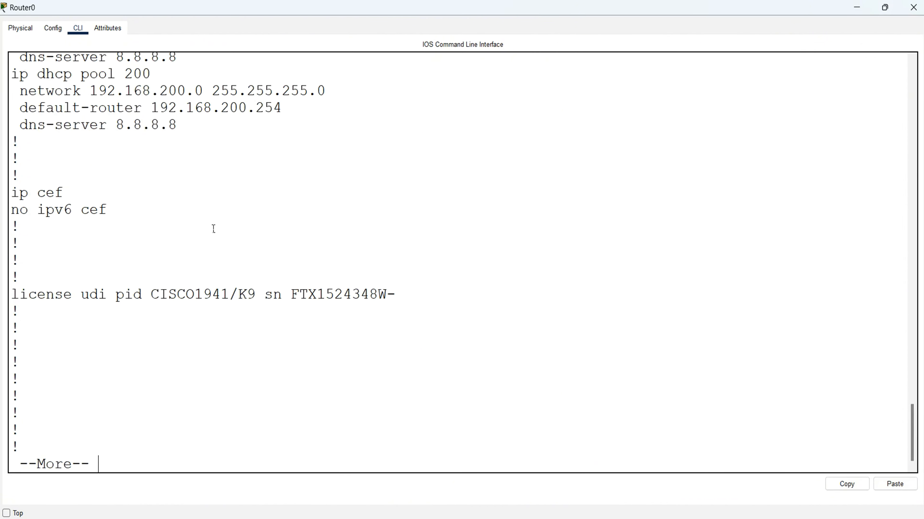
scroll(212, 229, "up", 3)
scroll(527, 281, "down", 10)
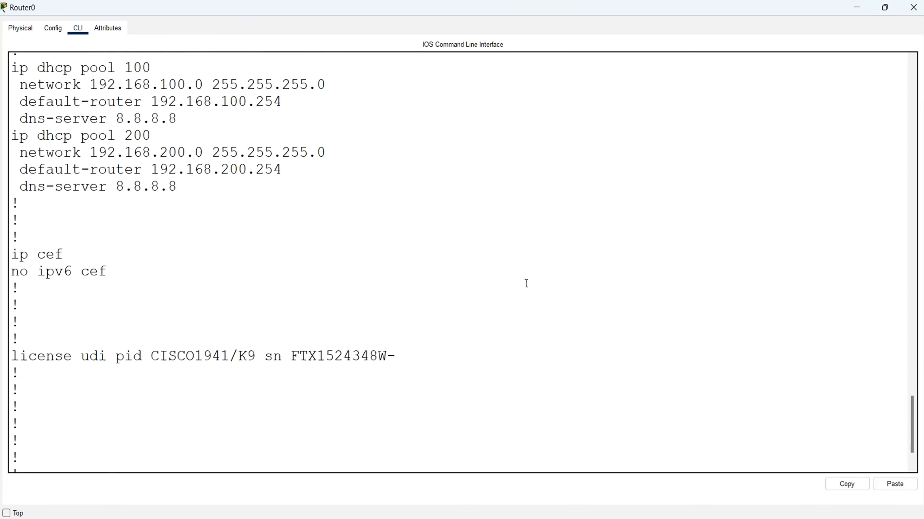
key("space")
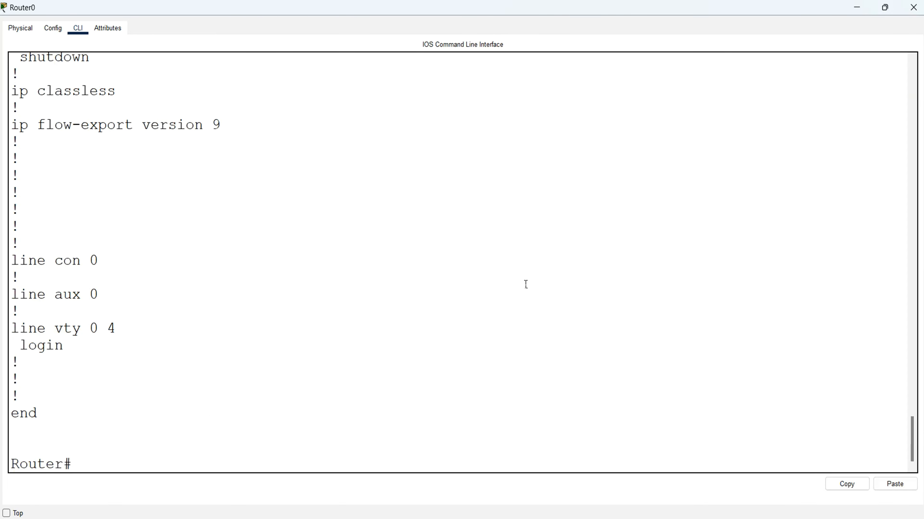
- Display Router0's DHCP leases with sh ip dhcp binding, then minimize the router window
type("sh ip dhcp b")
key("Tab")
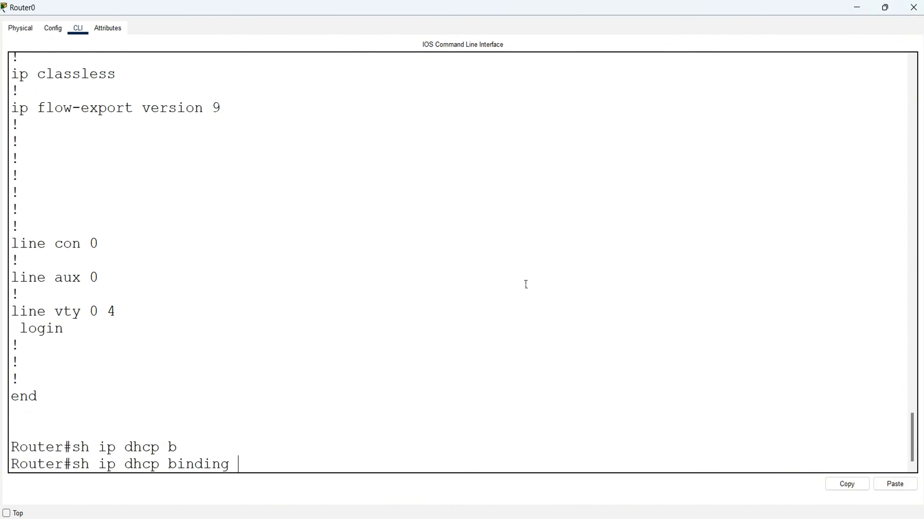
key("Return")
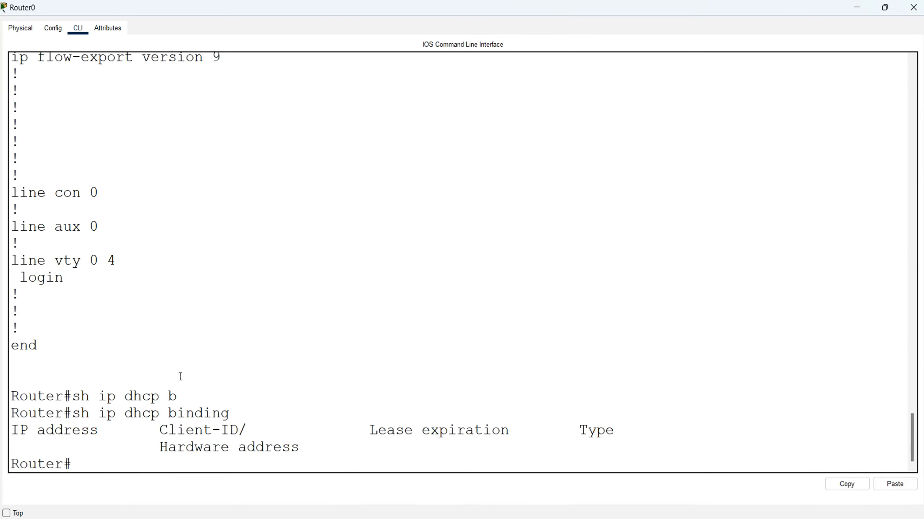
left_click(858, 8)
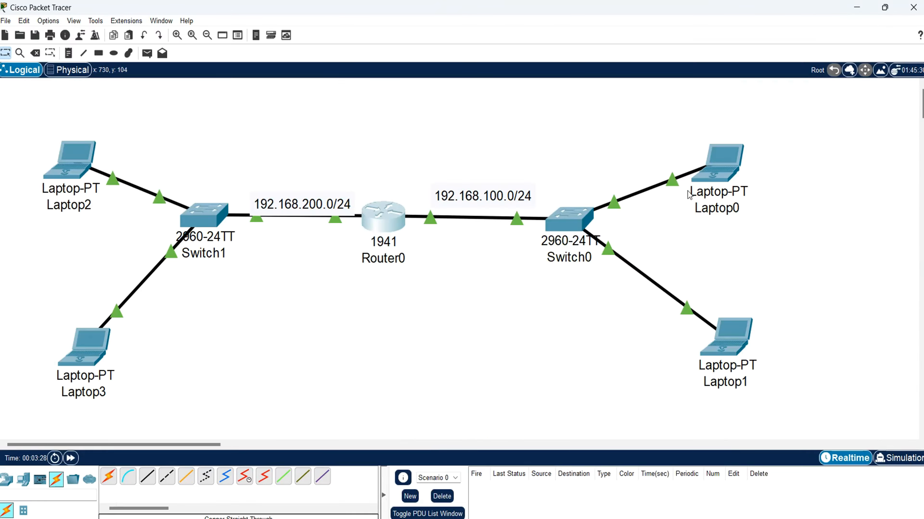
- Set Laptop0's FastEthernet0 IPv4 configuration to DHCP and close its window
left_click(722, 161)
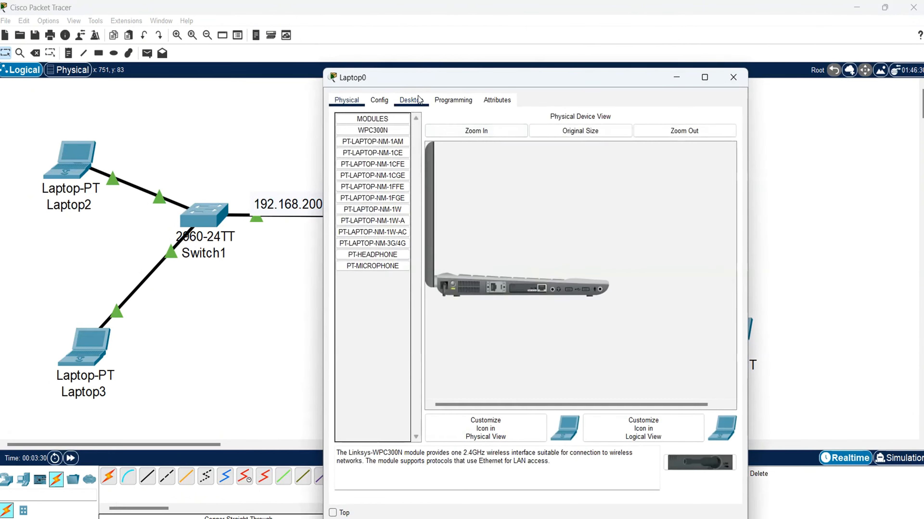
left_click(411, 100)
left_click(380, 160)
left_click(359, 161)
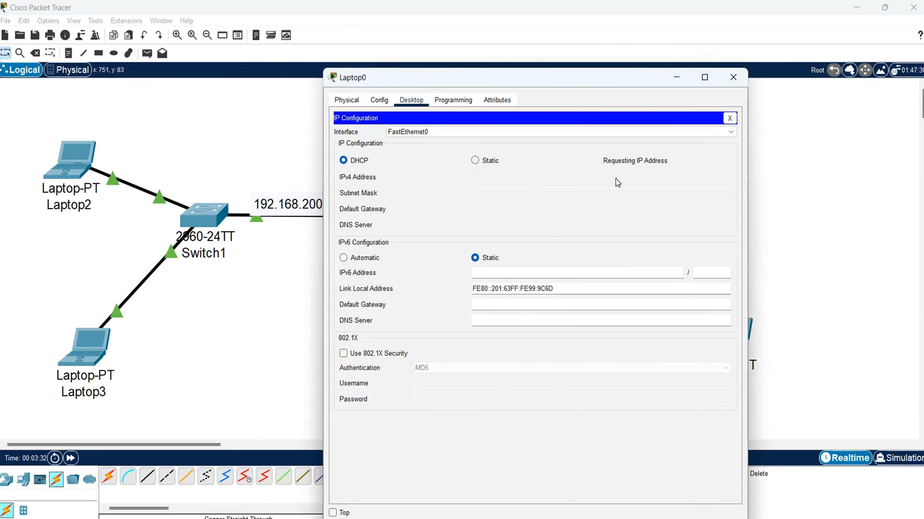
left_click(730, 118)
left_click(733, 77)
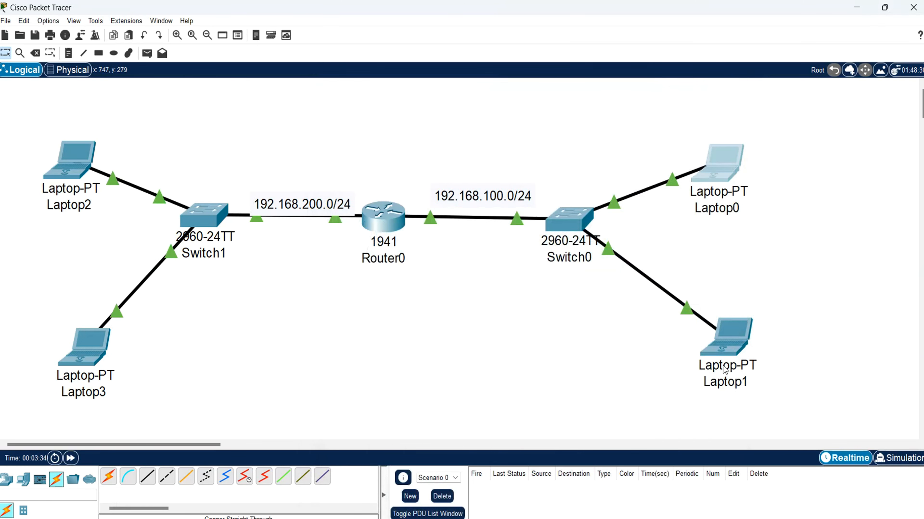
- Set Laptop1's IPv4 configuration to DHCP and close its window
left_click(726, 337)
left_click(411, 134)
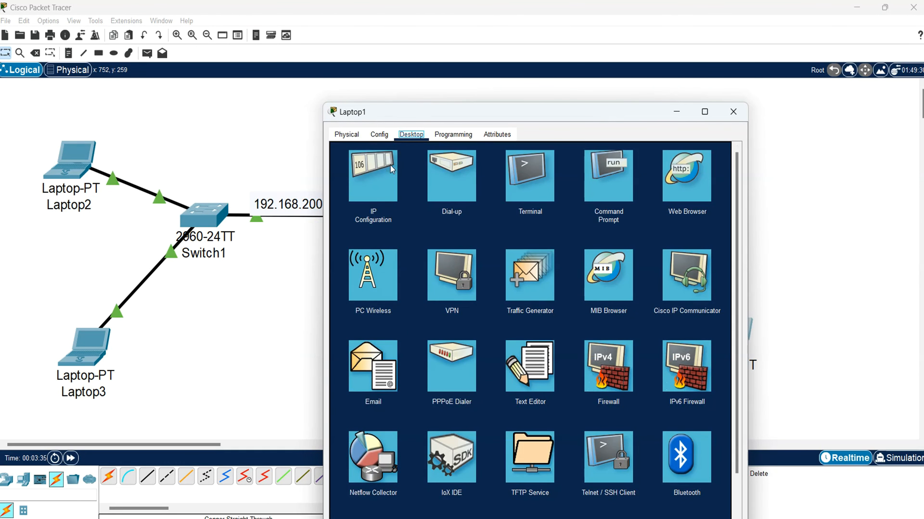
left_click(378, 169)
left_click(359, 195)
left_click(729, 153)
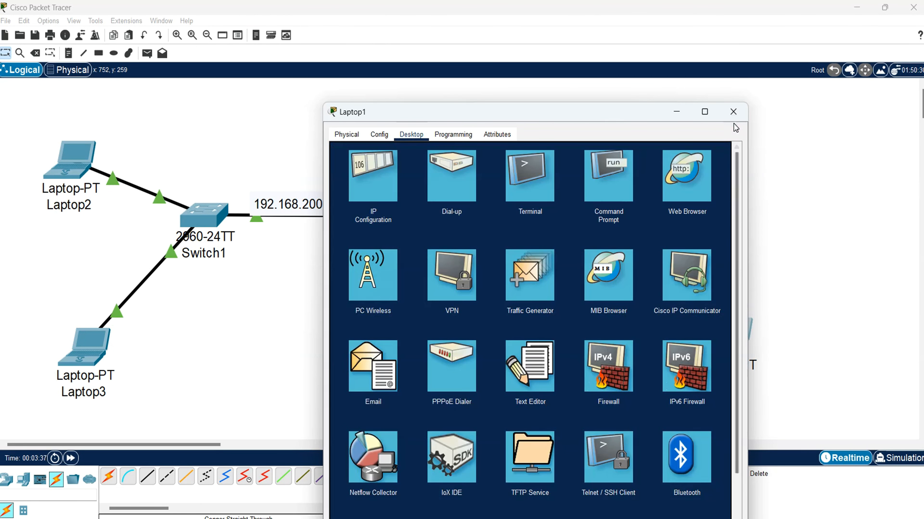
left_click(733, 112)
- Set Laptop2's FastEthernet0 IPv4 configuration to DHCP and close its window
left_click(69, 161)
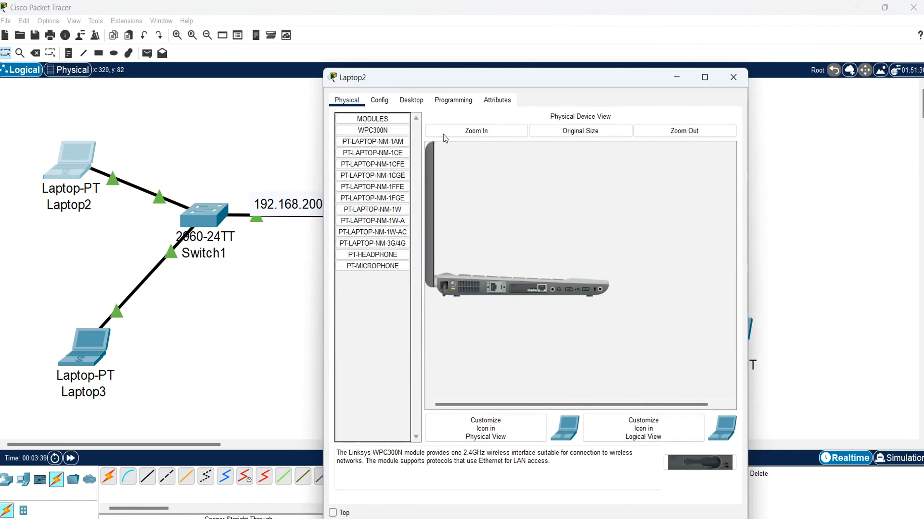
left_click(411, 100)
left_click(376, 139)
left_click(359, 160)
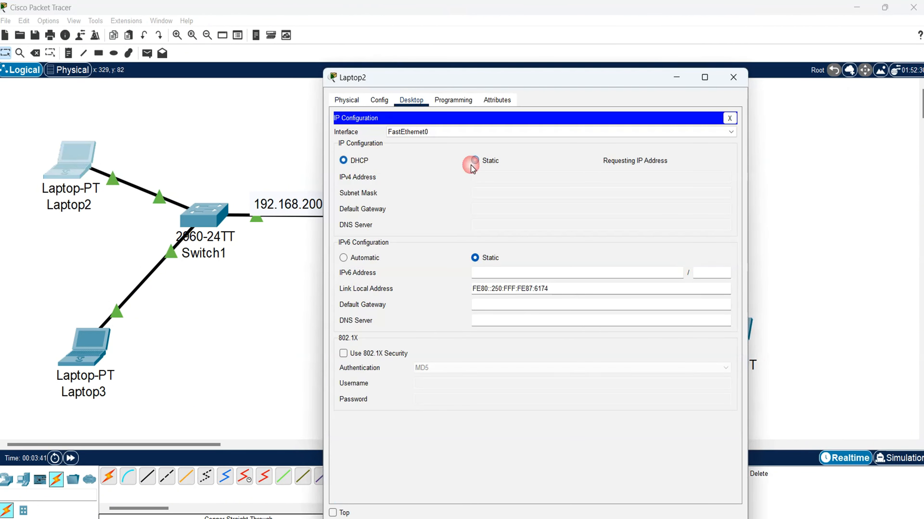
left_click(729, 119)
left_click(734, 77)
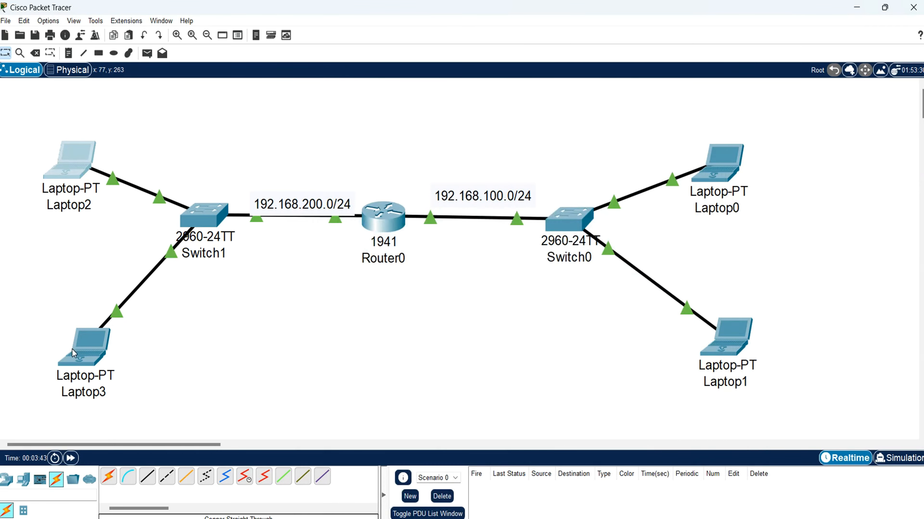
- Set Laptop3's FastEthernet0 IPv4 configuration to DHCP and close its window
left_click(79, 349)
left_click(410, 100)
left_click(376, 139)
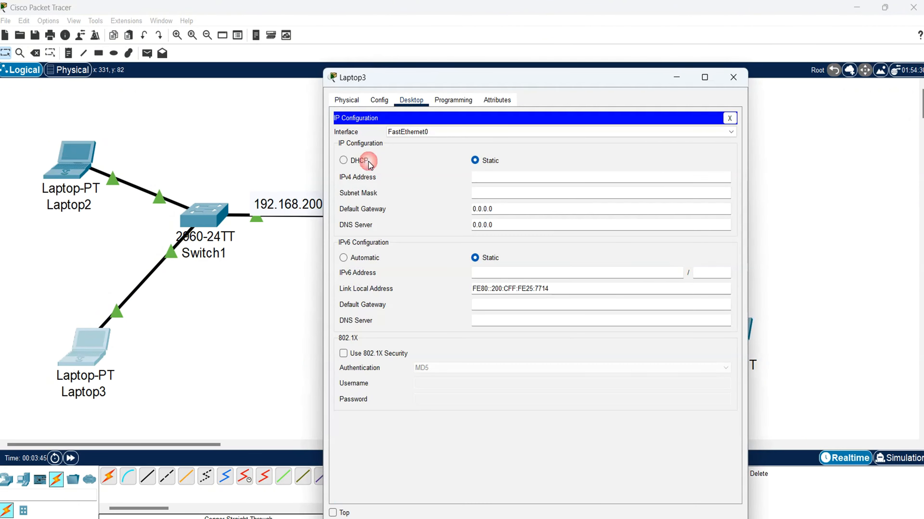
left_click(359, 160)
left_click(729, 118)
left_click(733, 77)
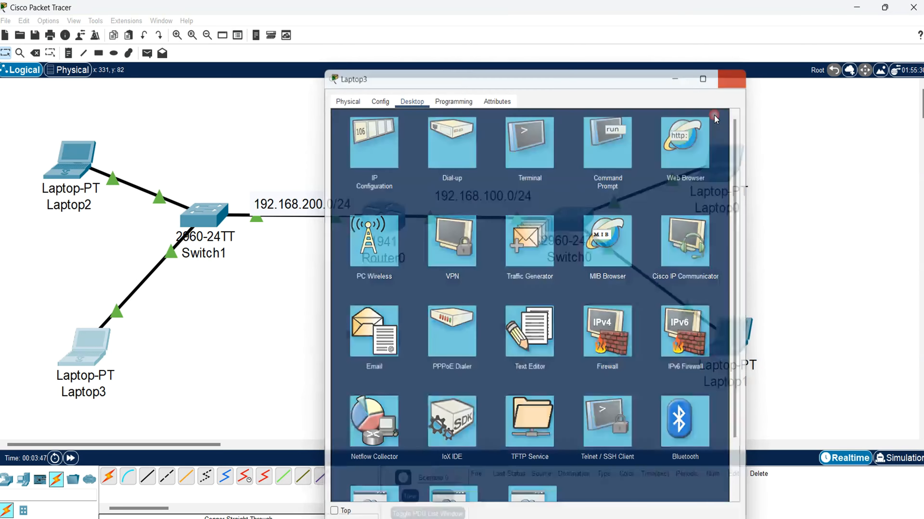
left_click_drag(714, 281, 773, 387)
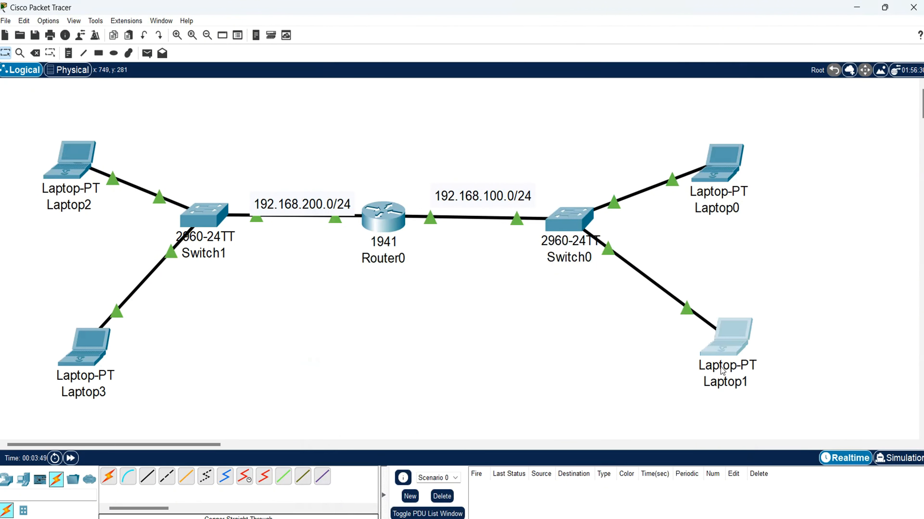
left_click(662, 378)
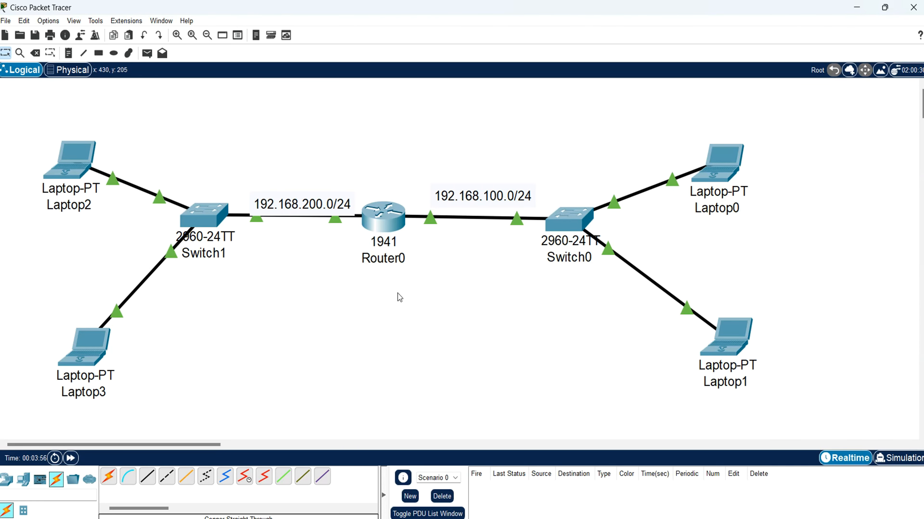
left_click_drag(451, 255, 412, 199)
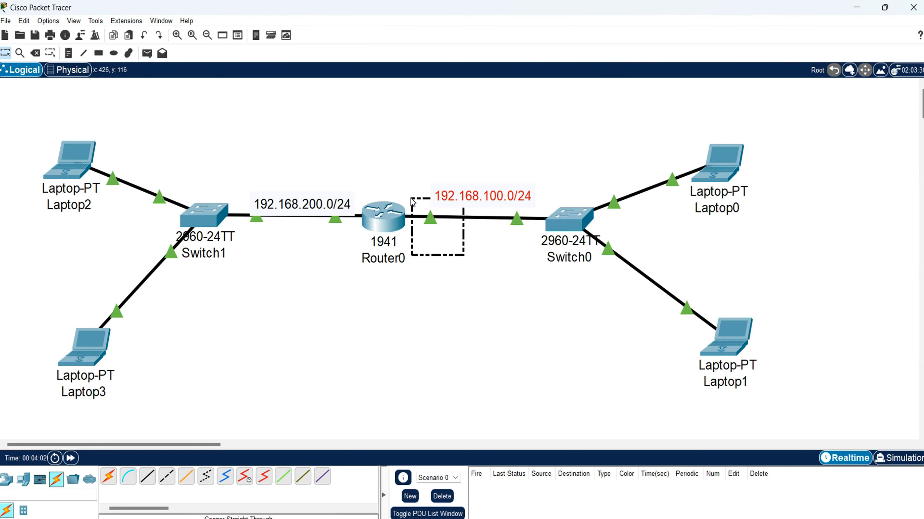
left_click_drag(412, 199, 472, 311)
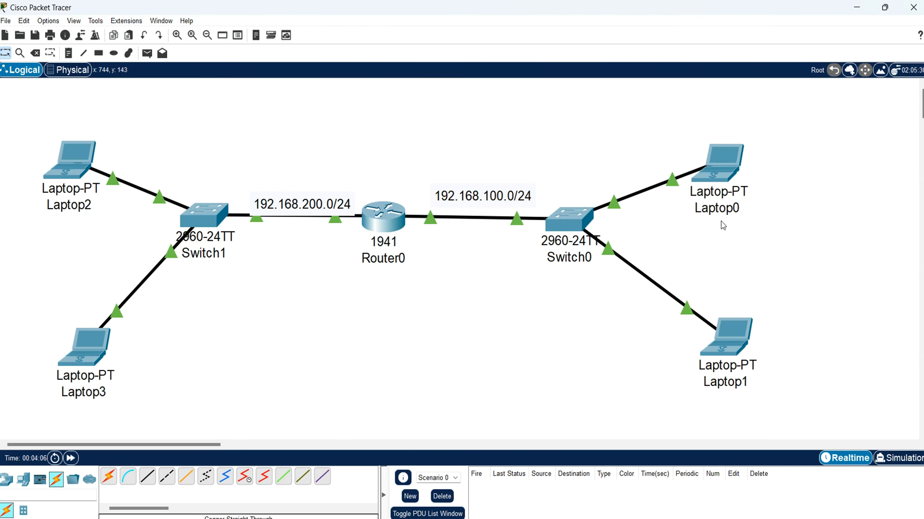
- Check the IP address, gateway and DNS server details of all four laptops in the topology
mouse_move(722, 154)
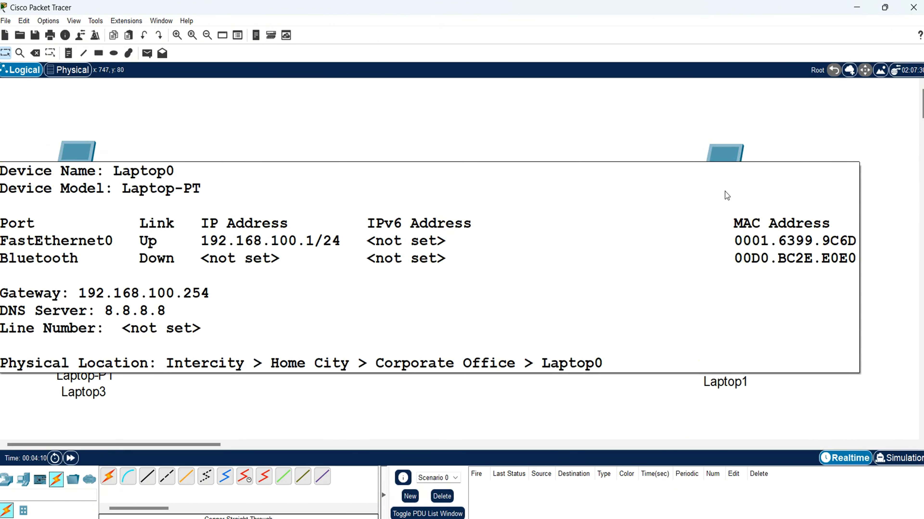
mouse_move(733, 348)
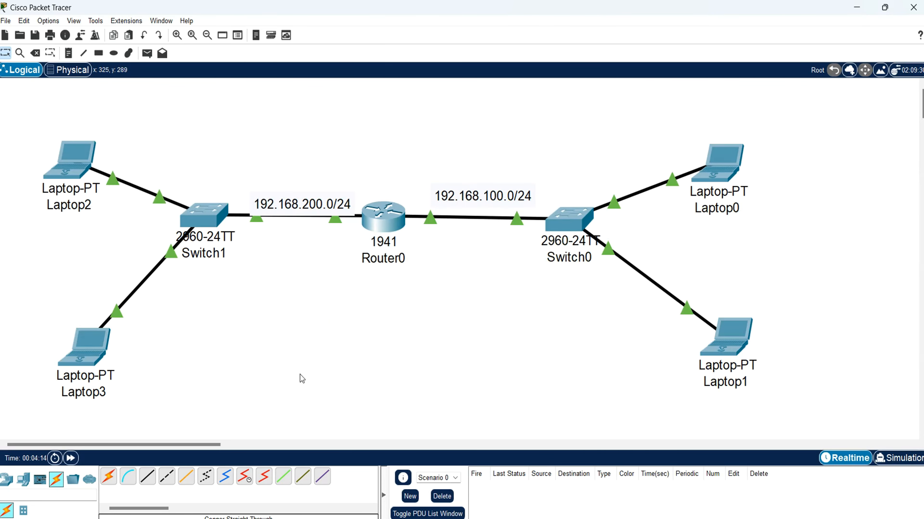
mouse_move(85, 158)
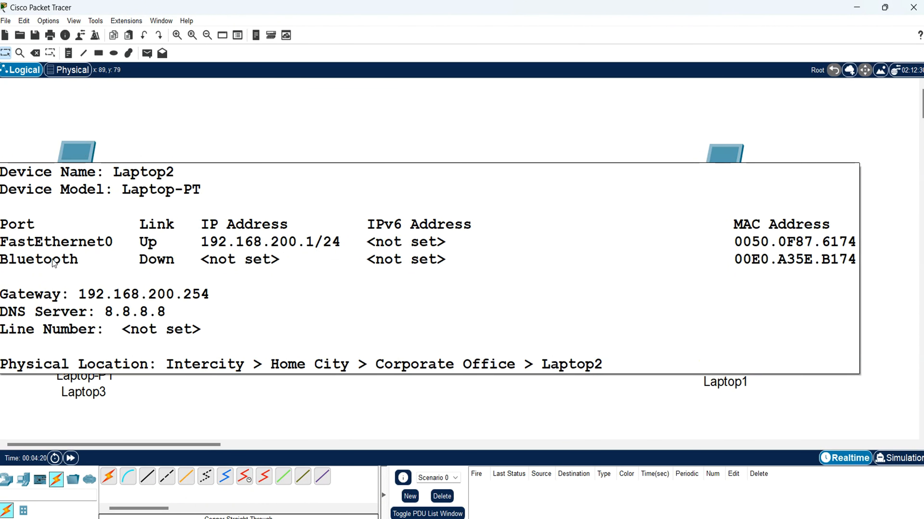
mouse_move(84, 343)
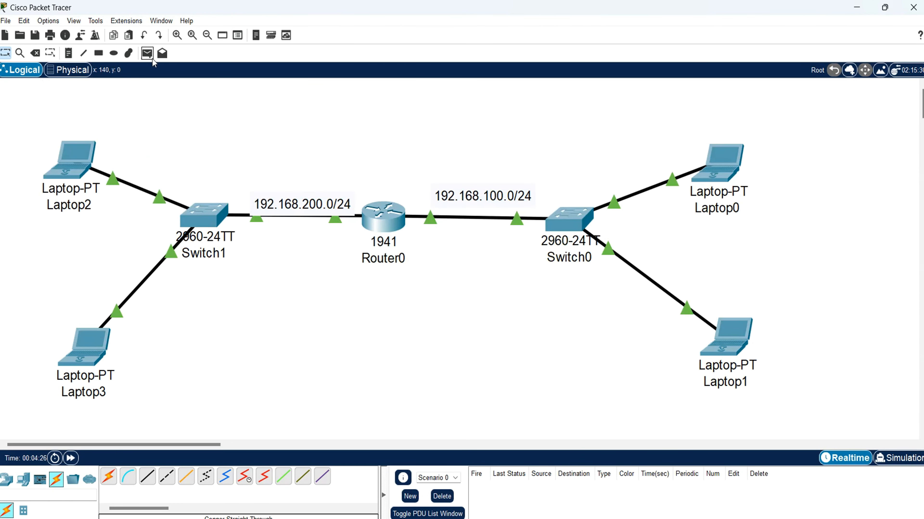
- Send a simple PDU from Laptop2 to Laptop3 to test connectivity within the 192.168.200.0/24 network
left_click(148, 54)
left_click(78, 161)
left_click(88, 350)
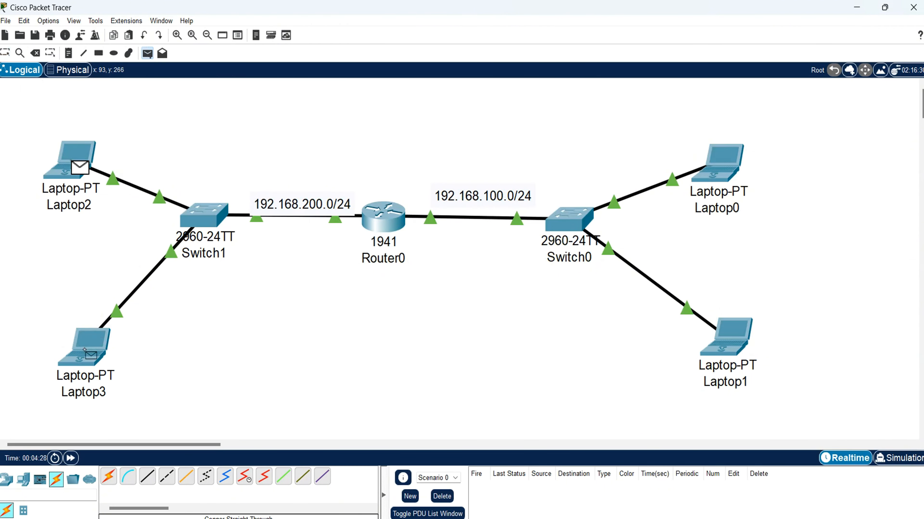
- Send a simple PDU from Laptop2 to Laptop0 twice to test connectivity between the two networks
left_click(147, 53)
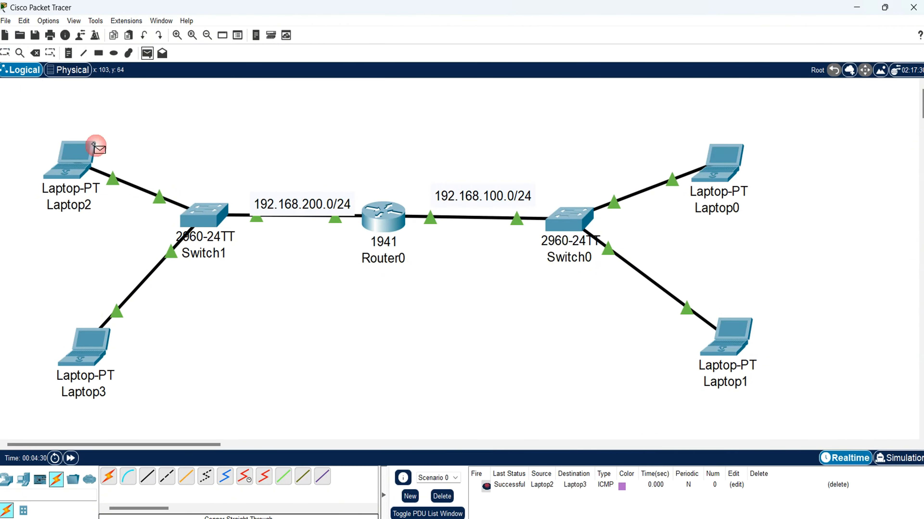
left_click(91, 153)
left_click(724, 168)
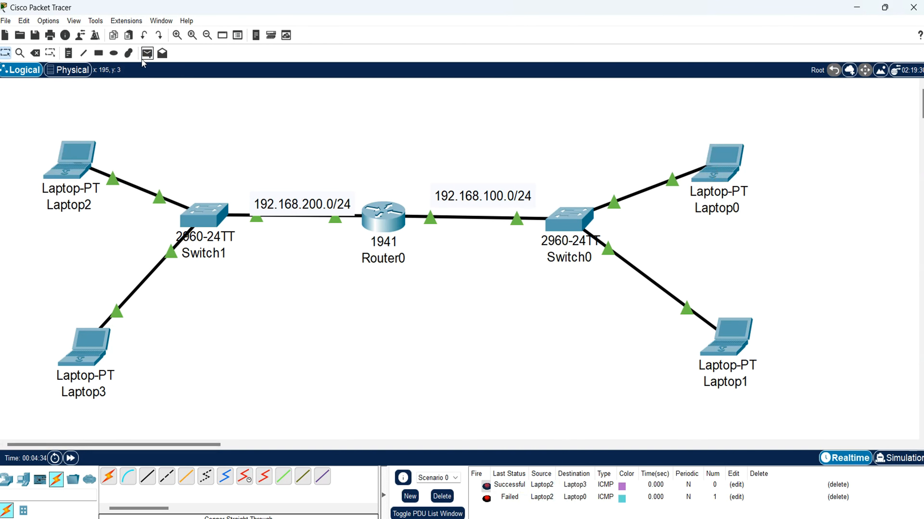
left_click(147, 54)
left_click(76, 157)
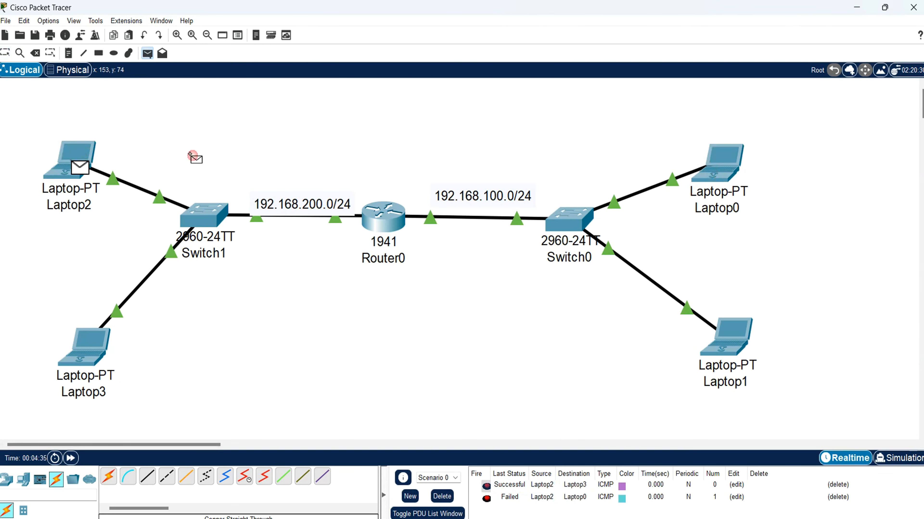
left_click(716, 160)
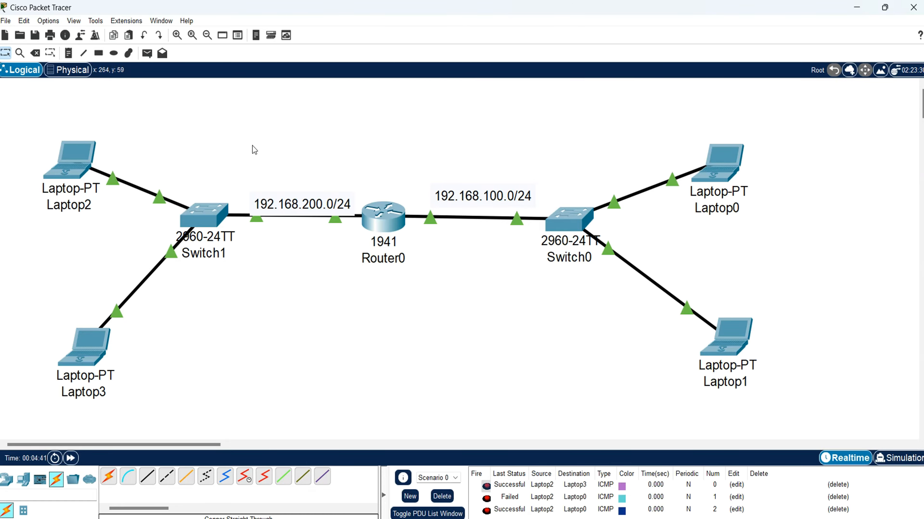
- Reopen Router0's command line, run sh ip dhcp binding again to review the laptop leases, and minimize the window
left_click(383, 217)
left_click(528, 186)
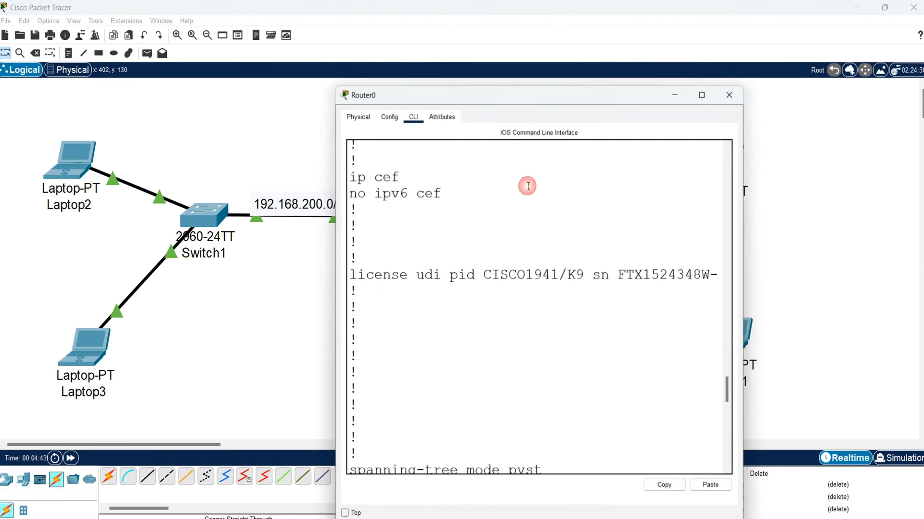
left_click(701, 95)
left_click(513, 301)
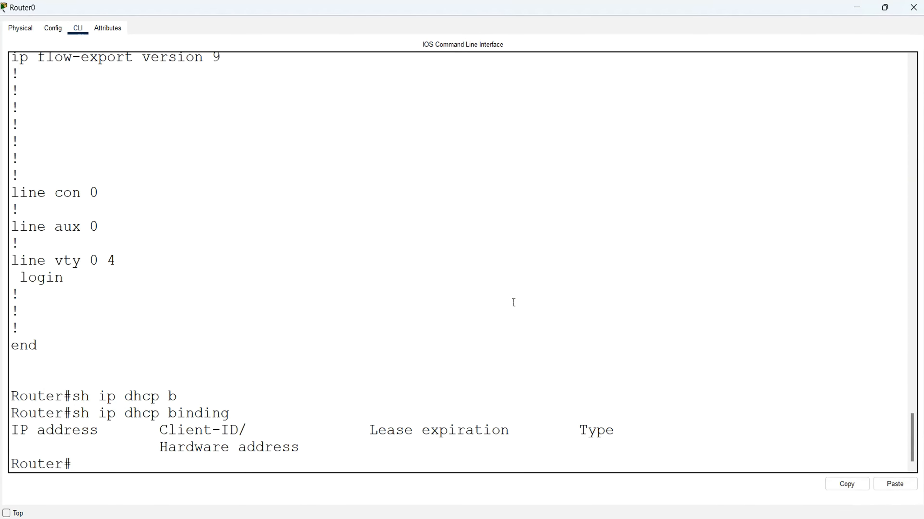
key("Up")
key("Return")
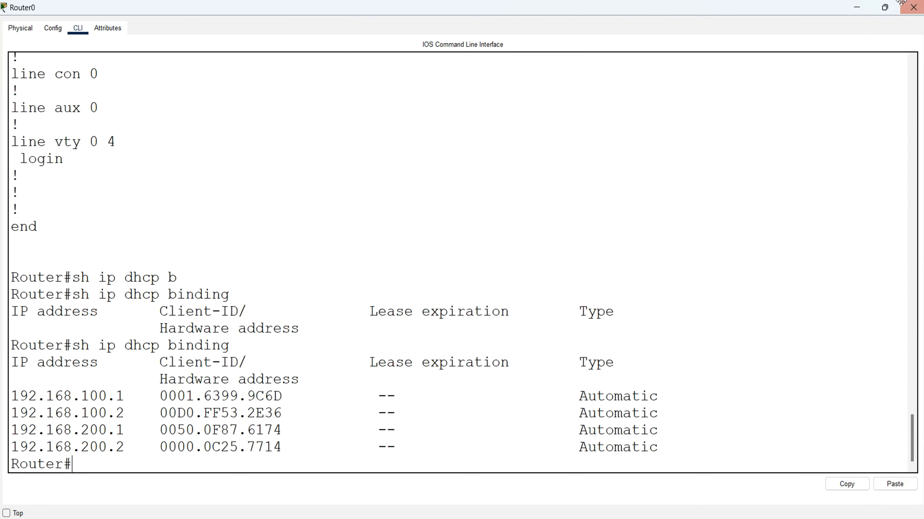
left_click(856, 6)
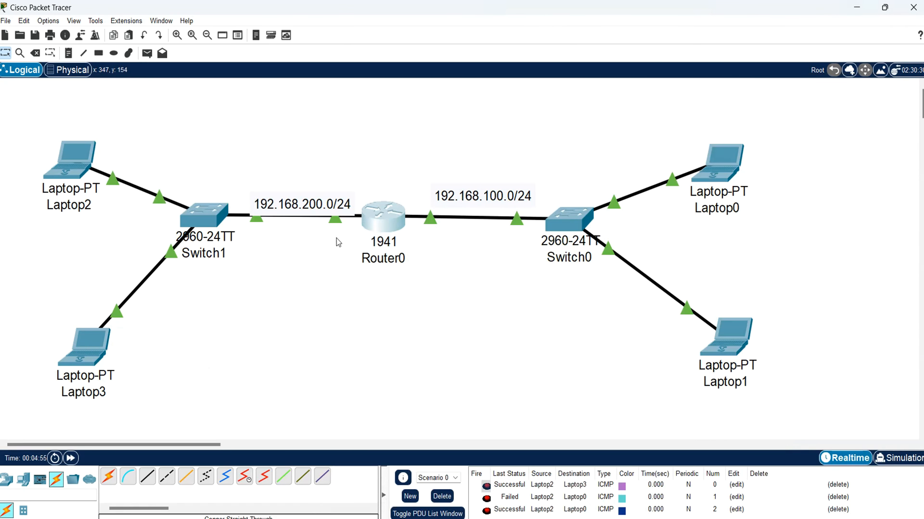
left_click_drag(444, 127, 491, 448)
left_click_drag(292, 105, 329, 275)
left_click(510, 330)
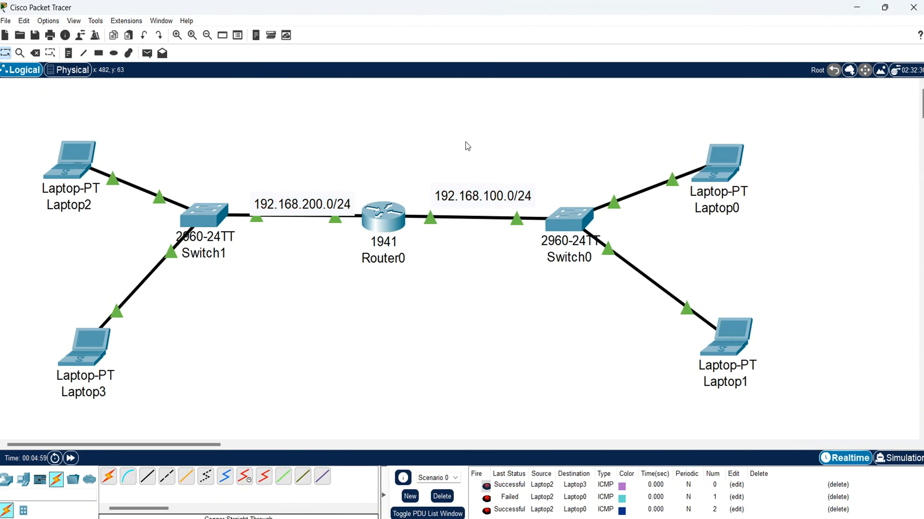
left_click_drag(458, 133, 508, 364)
left_click_drag(259, 140, 335, 393)
- Move the 192.168.200.0/24 label slightly up and toward Switch1, above the link to Router0
left_click(332, 220)
left_click_drag(312, 207, 301, 200)
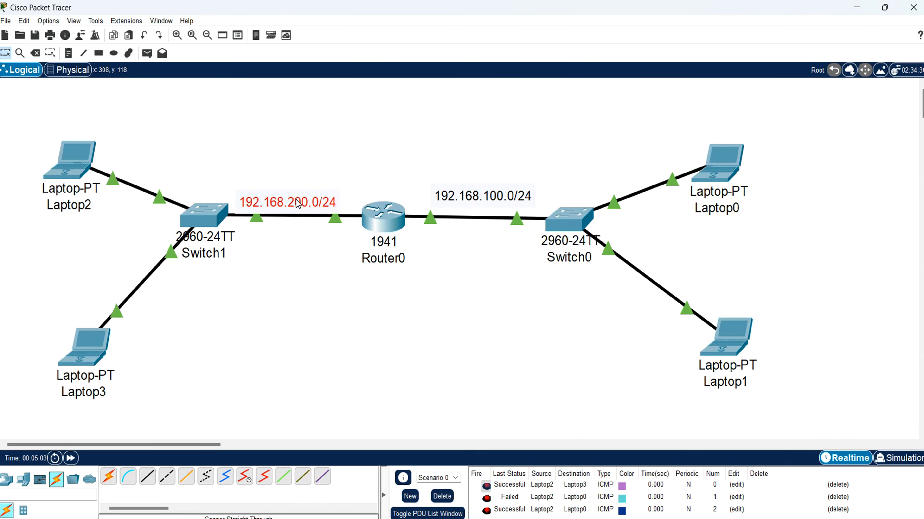
left_click(342, 326)
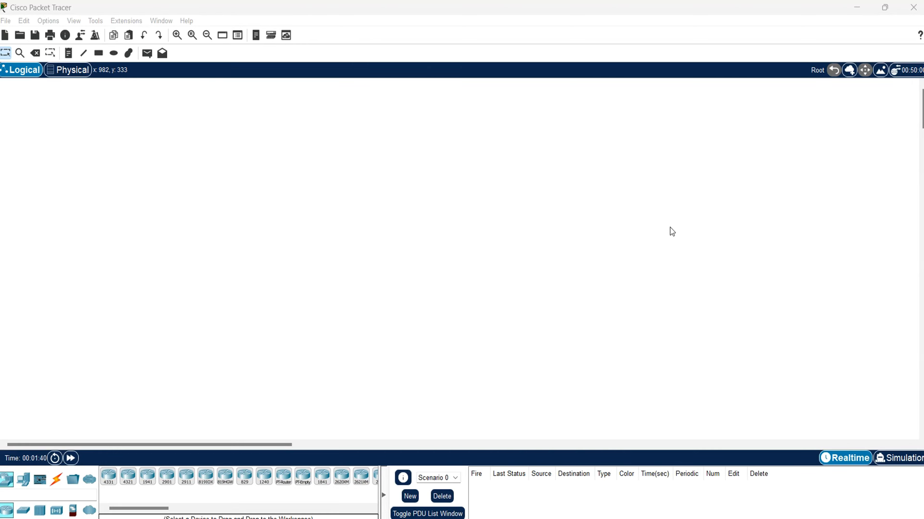
- Place a 1941 router near the centre of the empty workspace
left_click(476, 248)
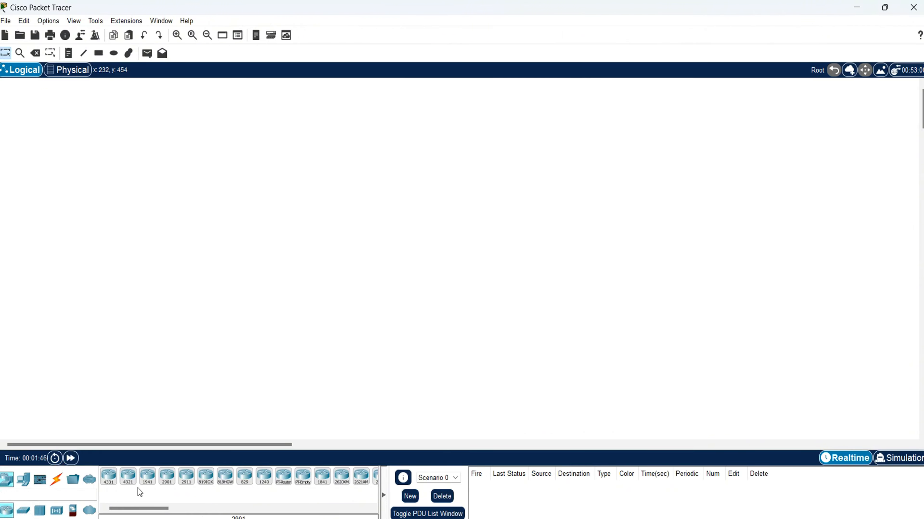
left_click(147, 478)
left_click(387, 233)
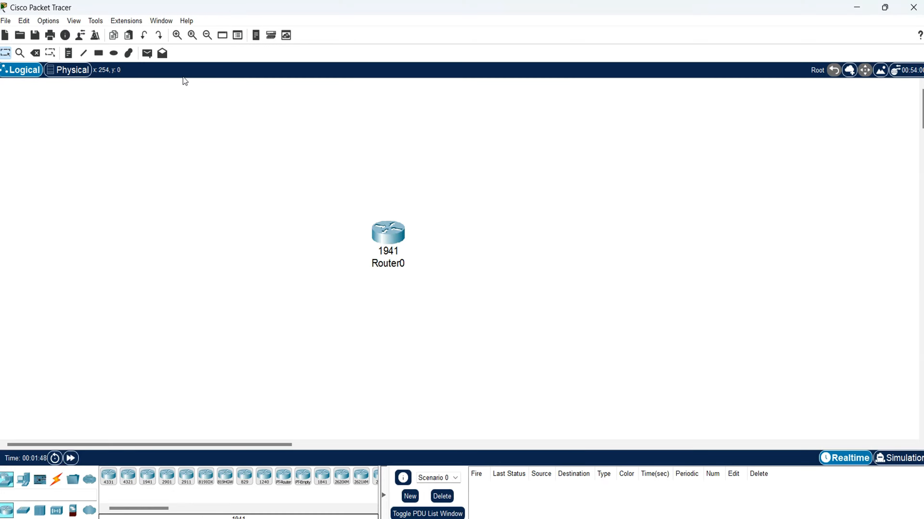
- Move the 1941 router to the middle of the workspace and place a 2960 switch on each side of it
left_click(177, 35)
left_click_drag(517, 287, 427, 234)
left_click(23, 511)
left_click(108, 477)
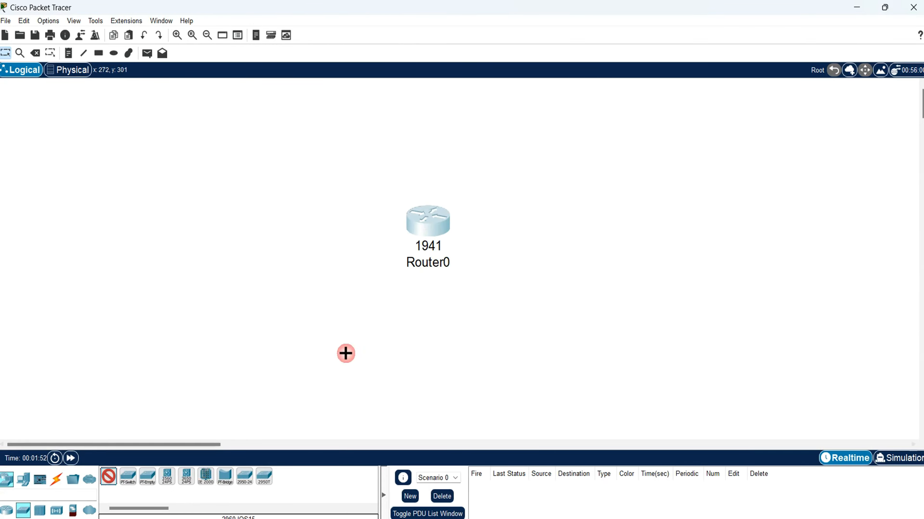
left_click(616, 228)
left_click(229, 219)
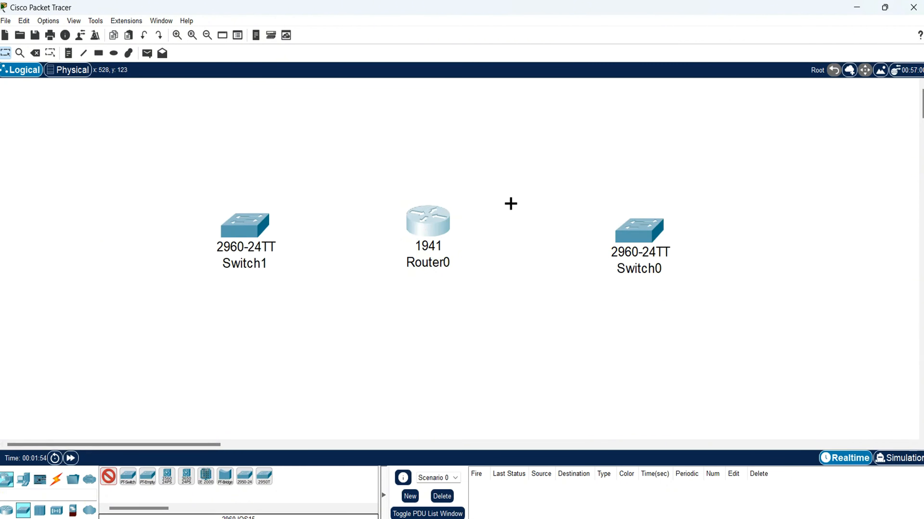
key("Escape")
left_click_drag(360, 151, 497, 372)
left_click(459, 365)
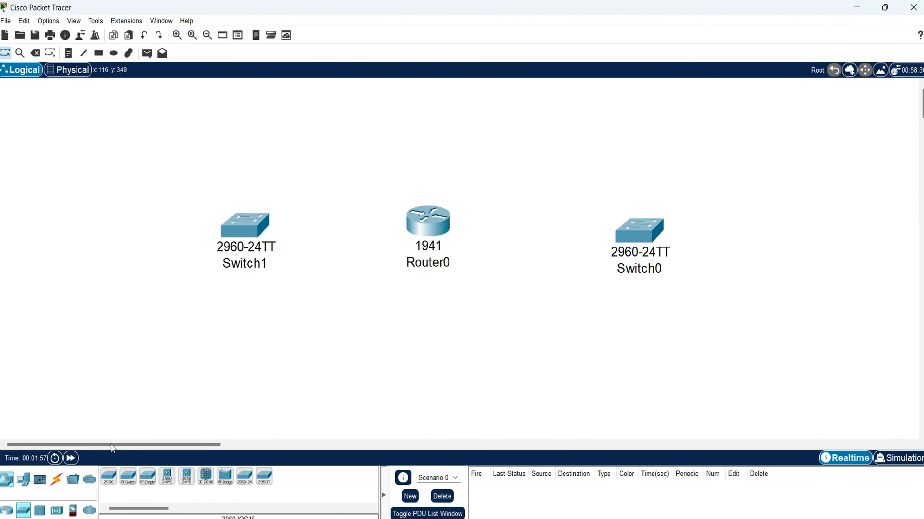
- Place four laptops at the outer edges of the topology, two beyond Switch0 and two beyond Switch1
left_click(20, 479)
left_click(134, 477)
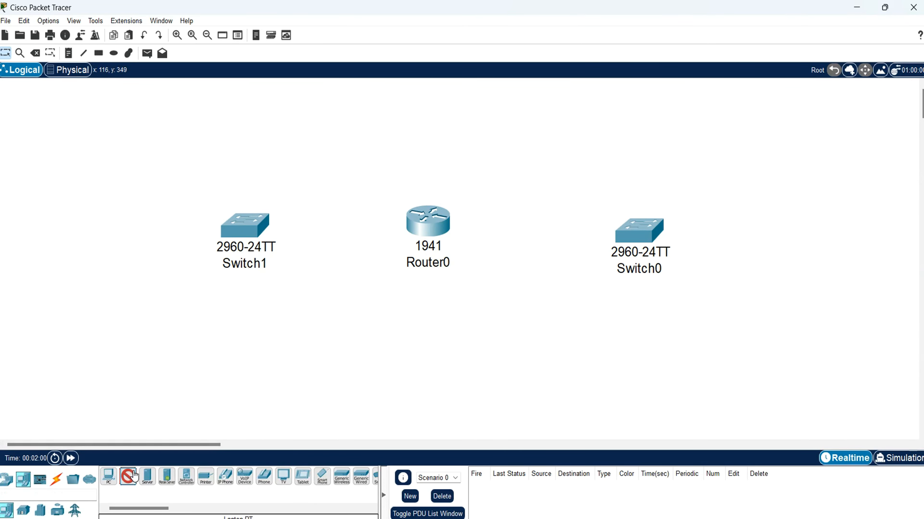
left_click(766, 148)
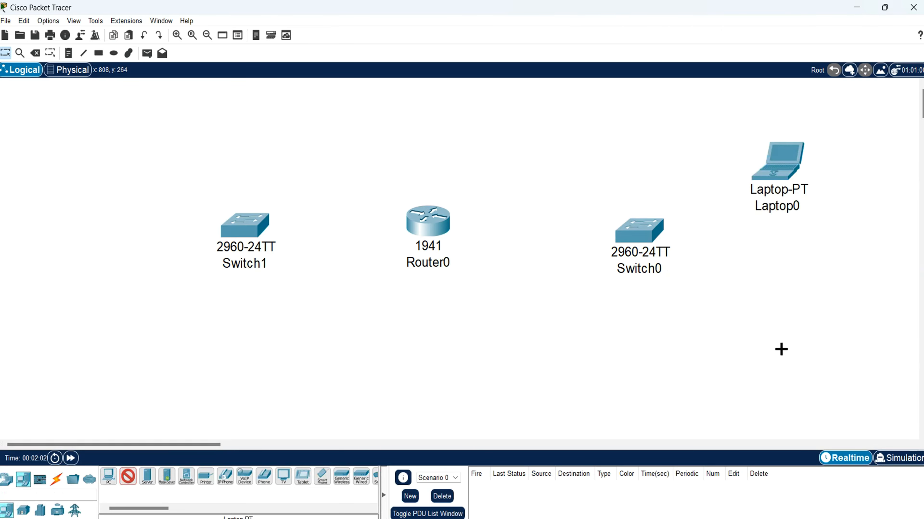
left_click(781, 349)
left_click(55, 169)
left_click(62, 347)
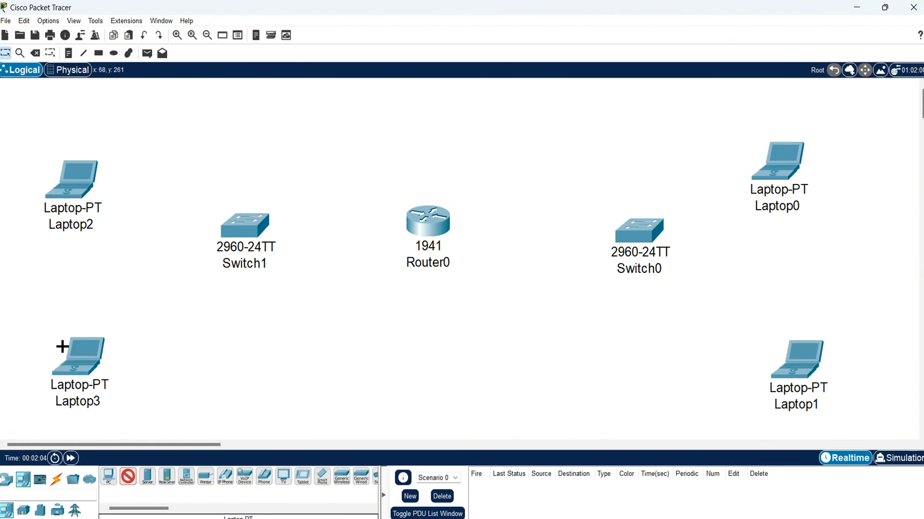
- Place a server above Switch1 and move Laptop2 and Laptop3 slightly inward toward the switch
left_click(147, 476)
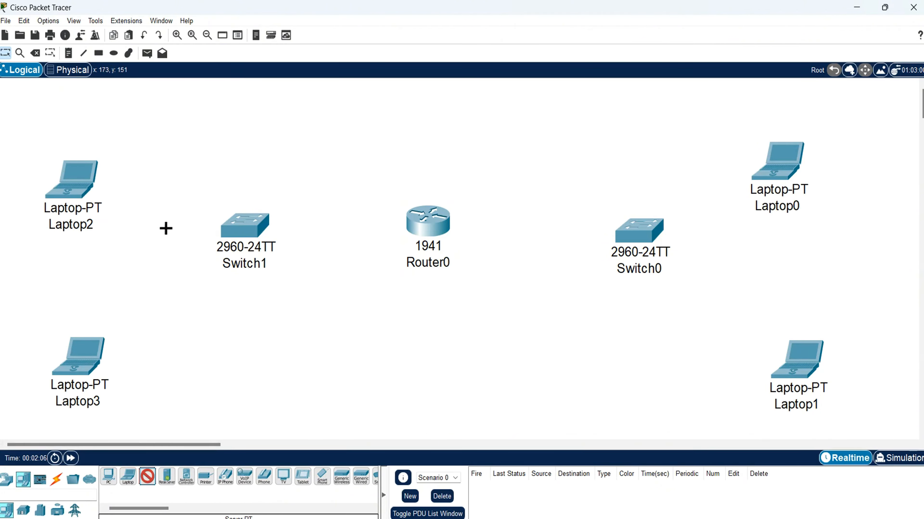
left_click(229, 105)
left_click_drag(80, 182, 95, 192)
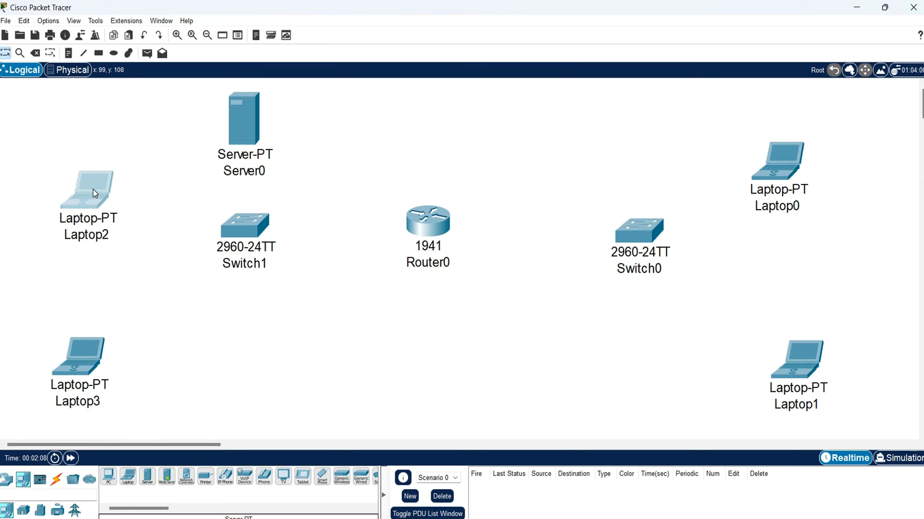
left_click_drag(97, 362, 106, 350)
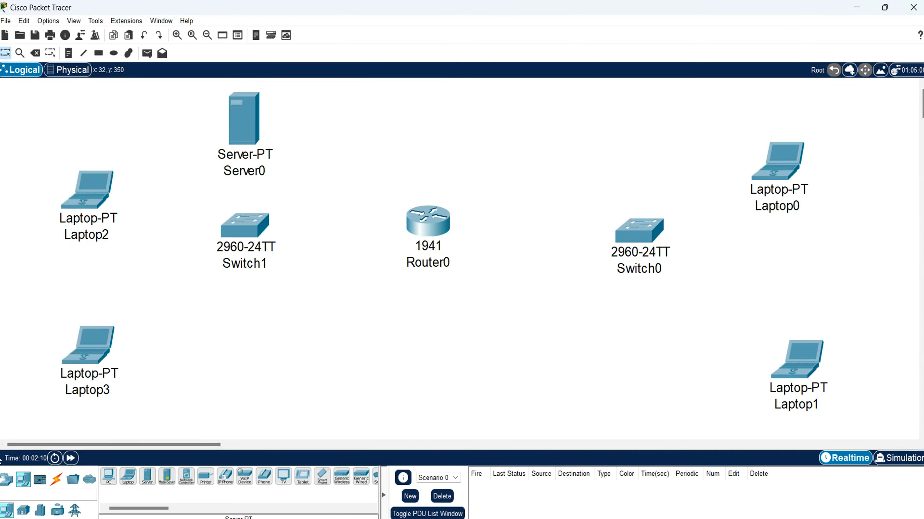
- Connect the FastEthernet0 ports of Laptop0 and Laptop1 to FastEthernet0/1 and FastEthernet0/2 on Switch0 with copper straight-through cables
left_click(56, 479)
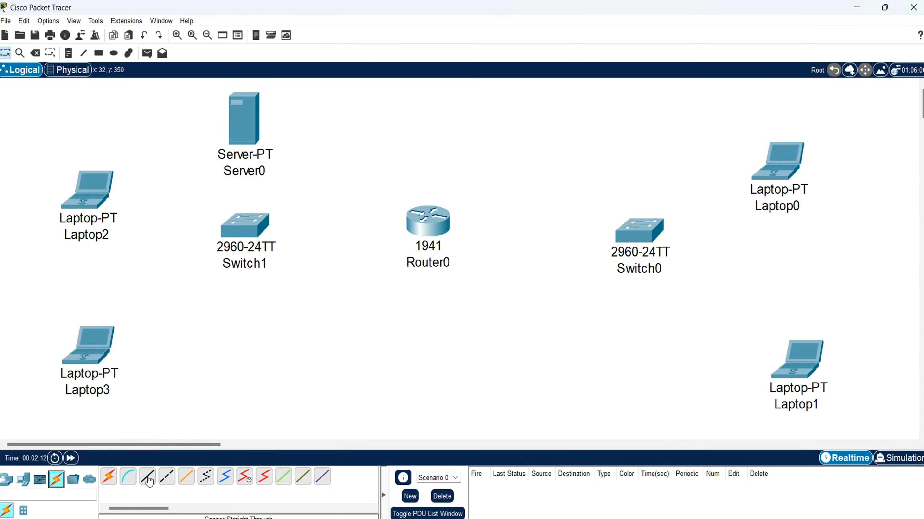
left_click(148, 481)
left_click(790, 162)
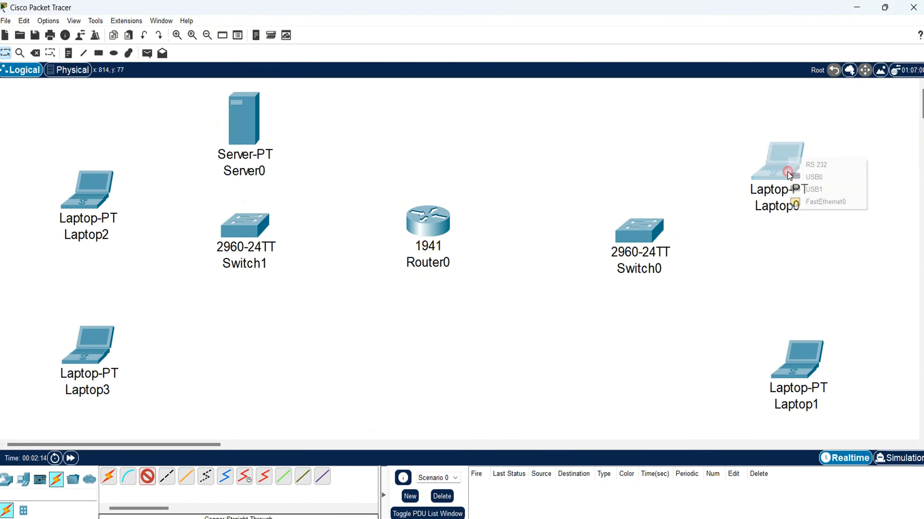
left_click(807, 202)
left_click(647, 230)
left_click(676, 18)
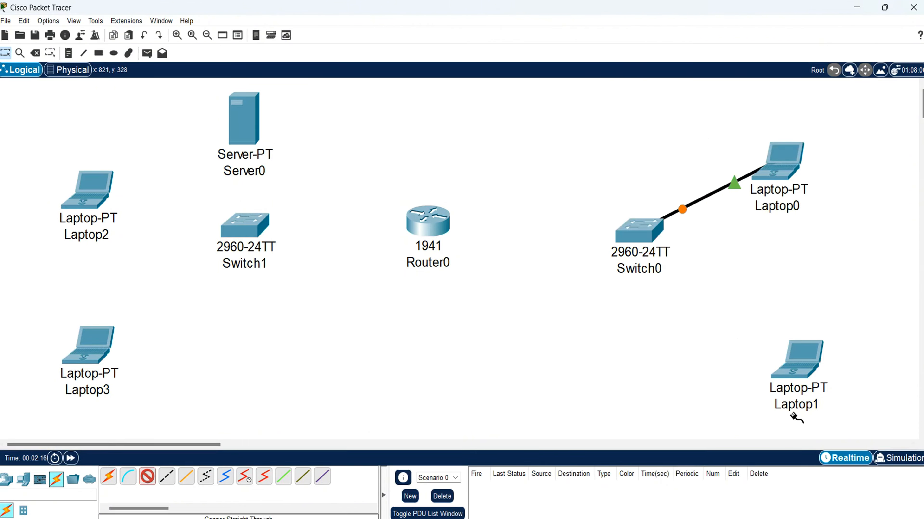
left_click(796, 376)
left_click(824, 418)
left_click(659, 231)
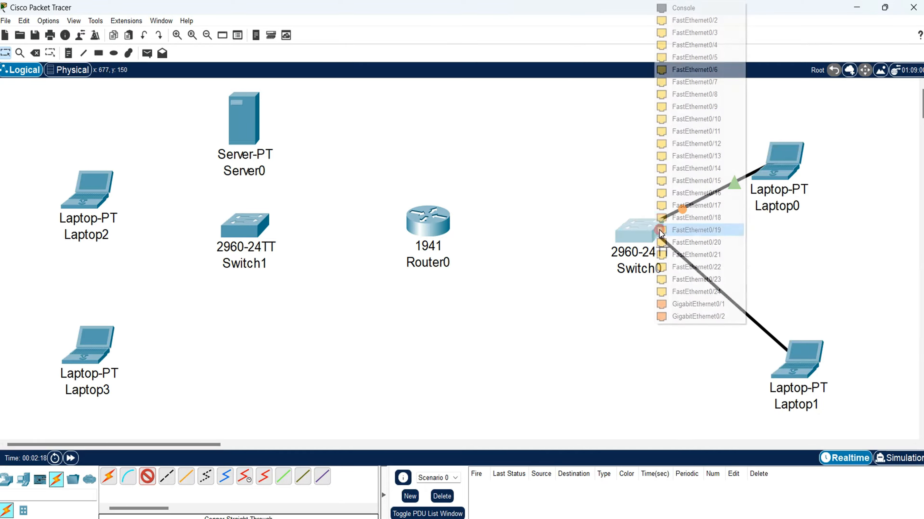
left_click(692, 20)
- Cable Laptop2's FastEthernet0 to FastEthernet0/1 on Switch1, and connect Laptop3 to a free FastEthernet port on the same switch
left_click(91, 199)
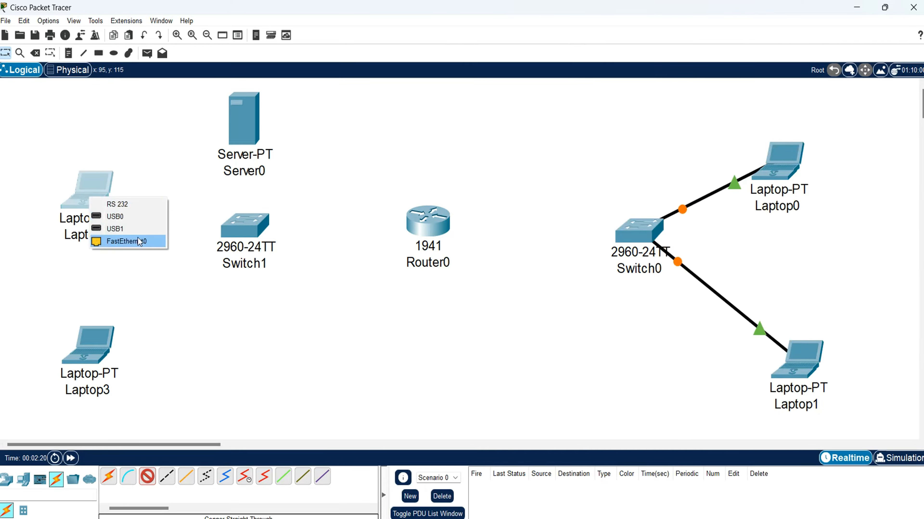
left_click(139, 241)
left_click(233, 226)
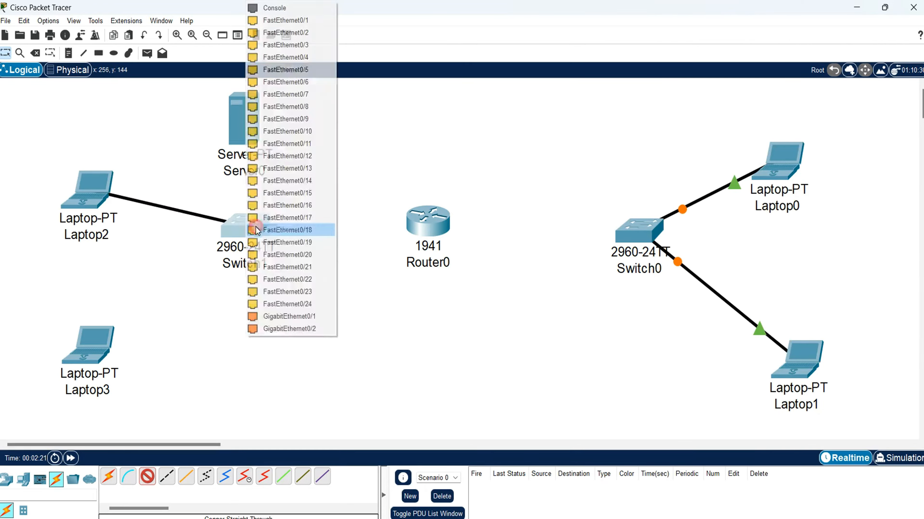
left_click(290, 20)
left_click(80, 350)
left_click(122, 399)
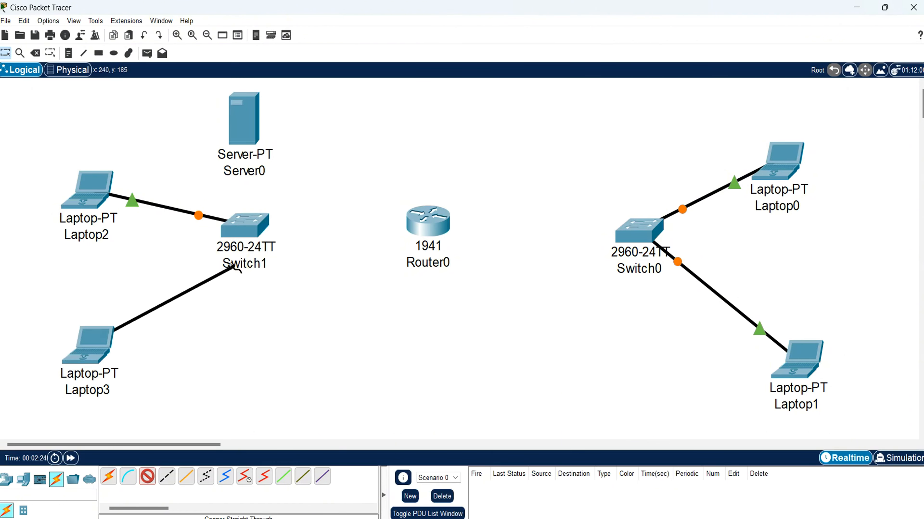
left_click(235, 268)
left_click(276, 253)
- Connect Server0's FastEthernet0 to a free FastEthernet port on Switch1 with a copper straight-through cable
left_click(259, 130)
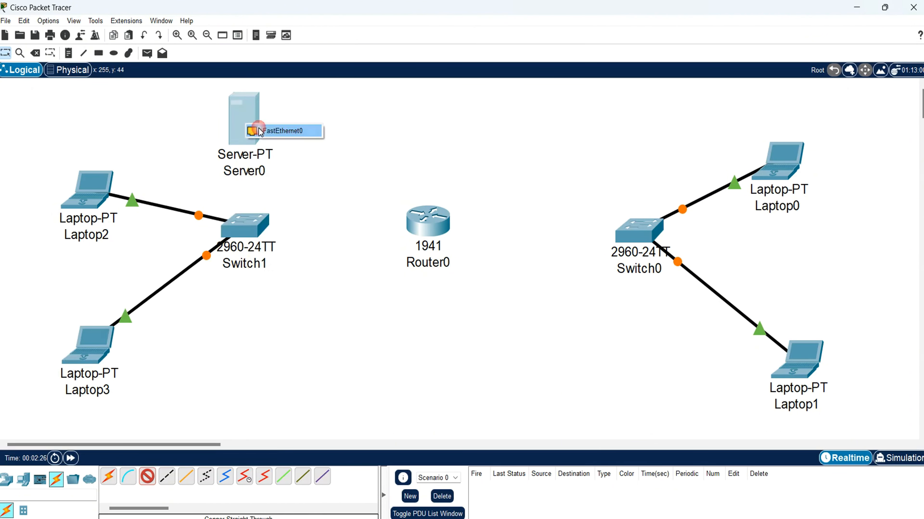
left_click(258, 131)
left_click(247, 220)
left_click(297, 255)
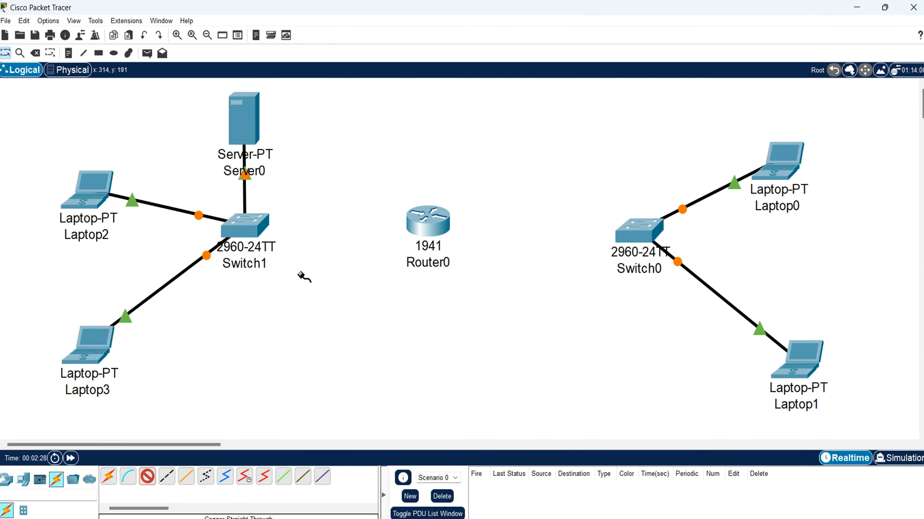
- Connect Router0's GigabitEthernet0/0 to GigabitEthernet0/1 on Switch0 with a copper straight-through cable
left_click(419, 229)
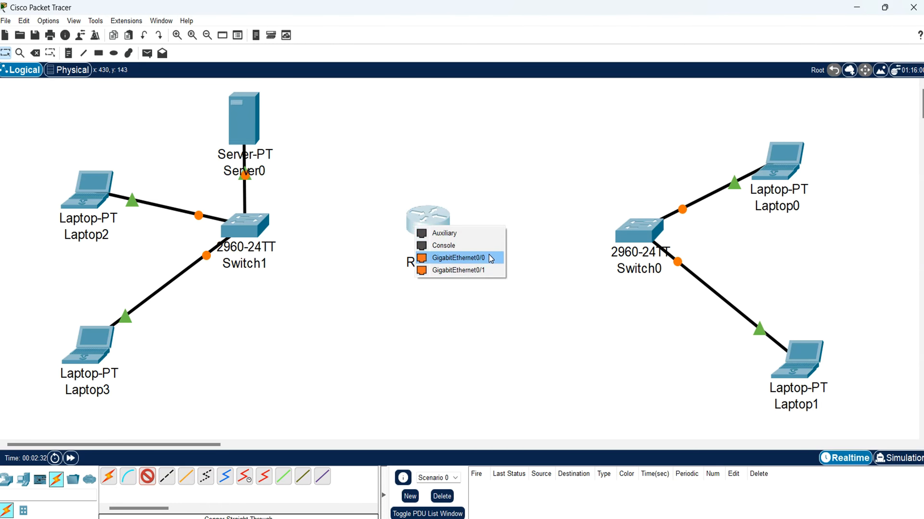
left_click(473, 258)
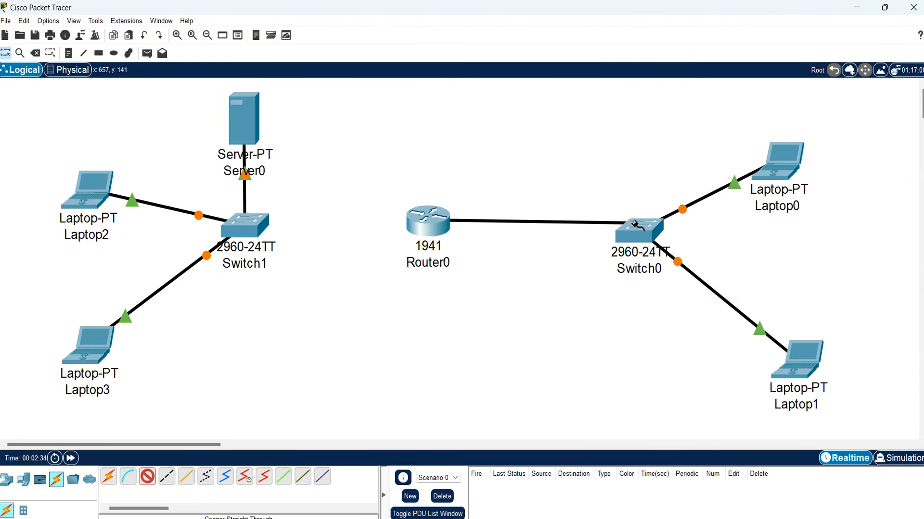
left_click(637, 225)
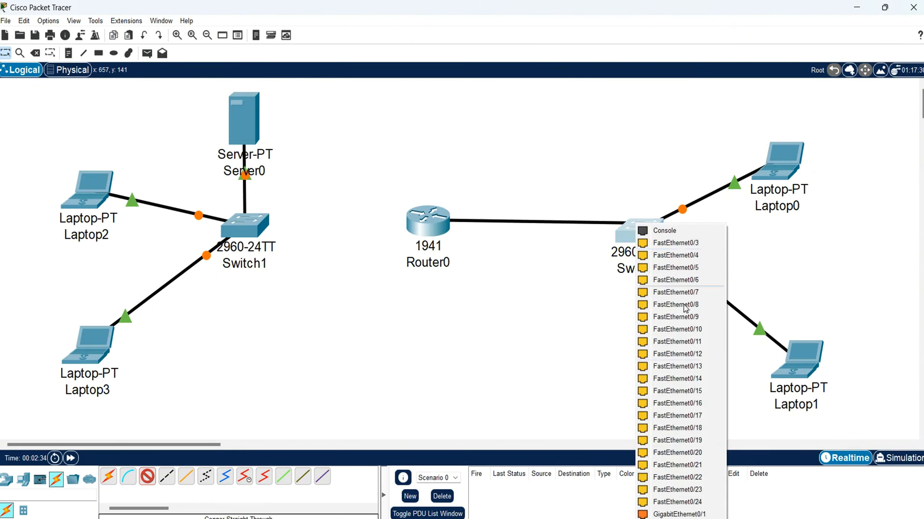
left_click(688, 515)
- Connect Router0's GigabitEthernet0/1 to GigabitEthernet0/1 on Switch1 with a copper straight-through cable
left_click(427, 214)
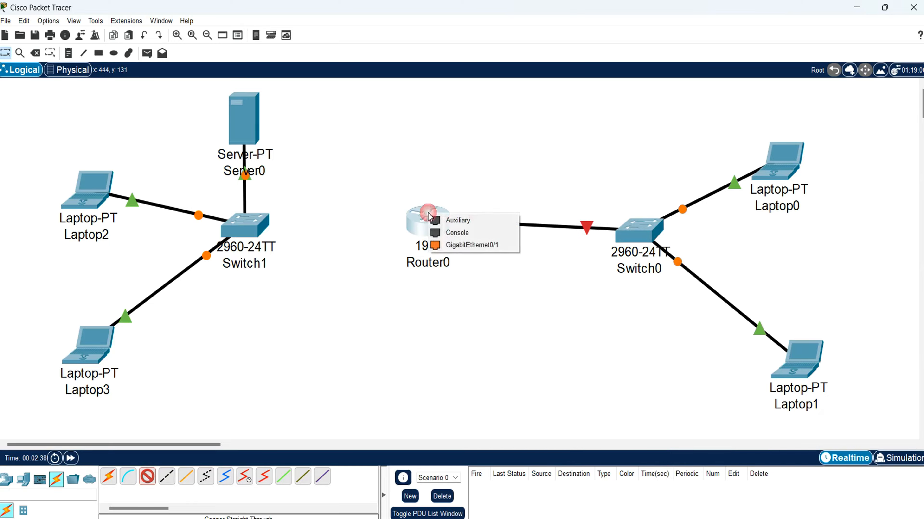
left_click(454, 246)
left_click(267, 226)
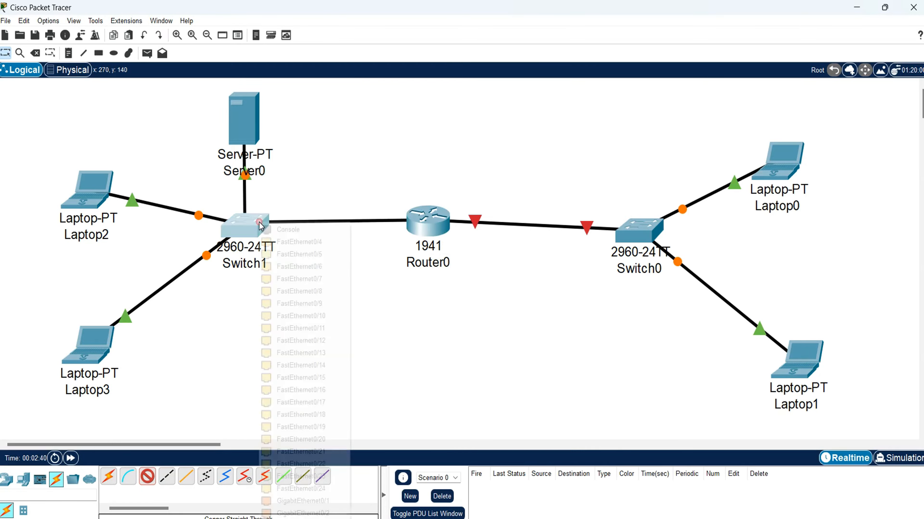
left_click(312, 501)
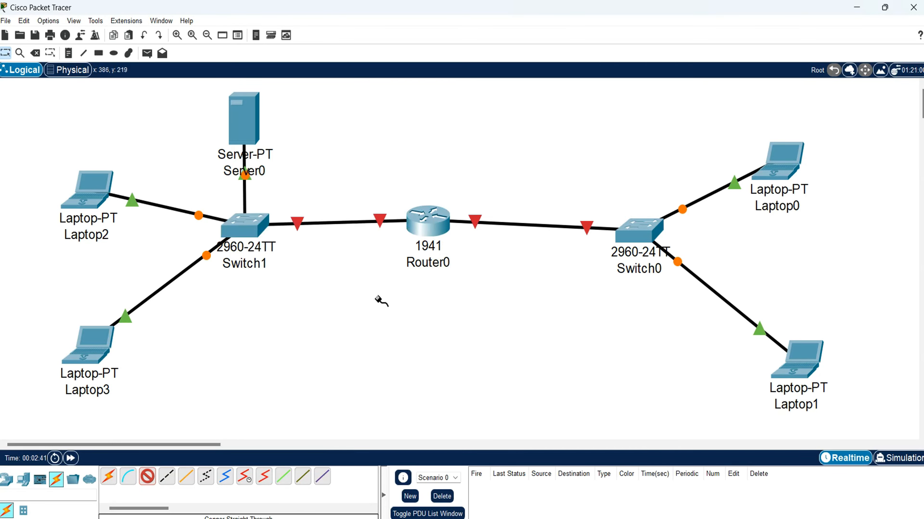
- Add the note 192.168.100.0/24 above the Router0–Switch0 link and 192.168.200.0/24 above the Router0–Switch1 link
left_click(68, 53)
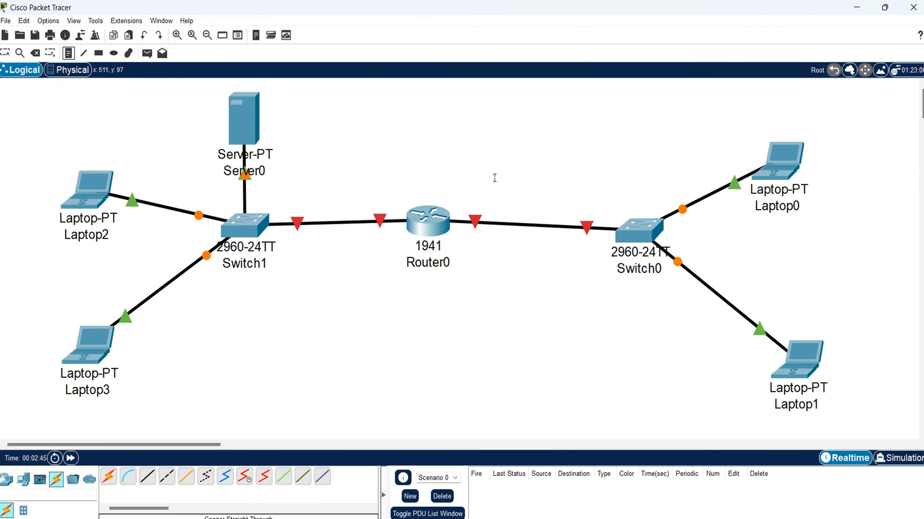
left_click(486, 188)
type("192.")
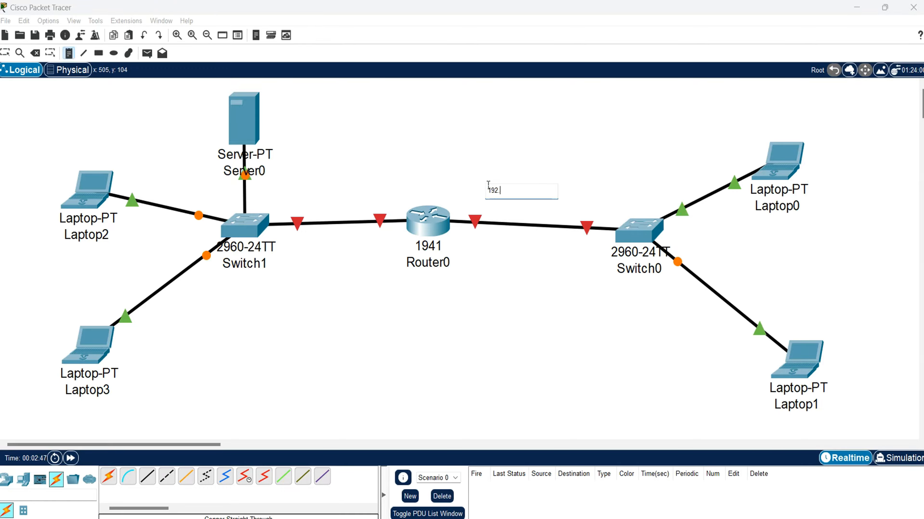
type("168.100.0/24")
left_click(305, 196)
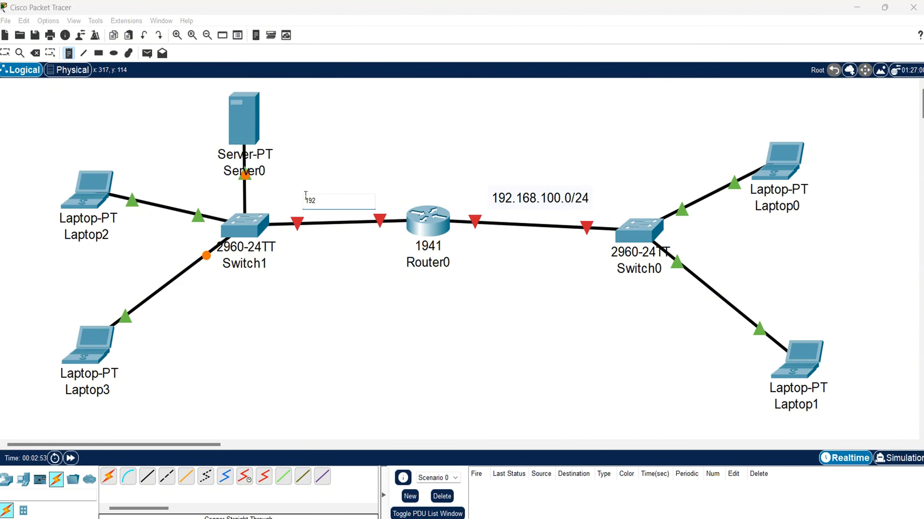
type("192.168.200.0/24")
key("Escape")
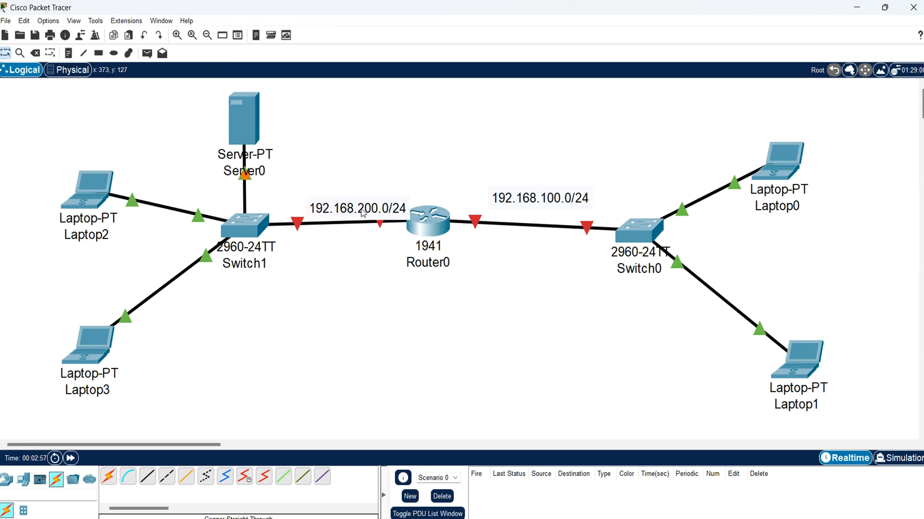
- Reposition both network labels above their links and align Switch1 and Switch0 horizontally with Router0
left_click_drag(361, 210, 343, 199)
left_click(285, 236)
left_click_drag(253, 226, 249, 219)
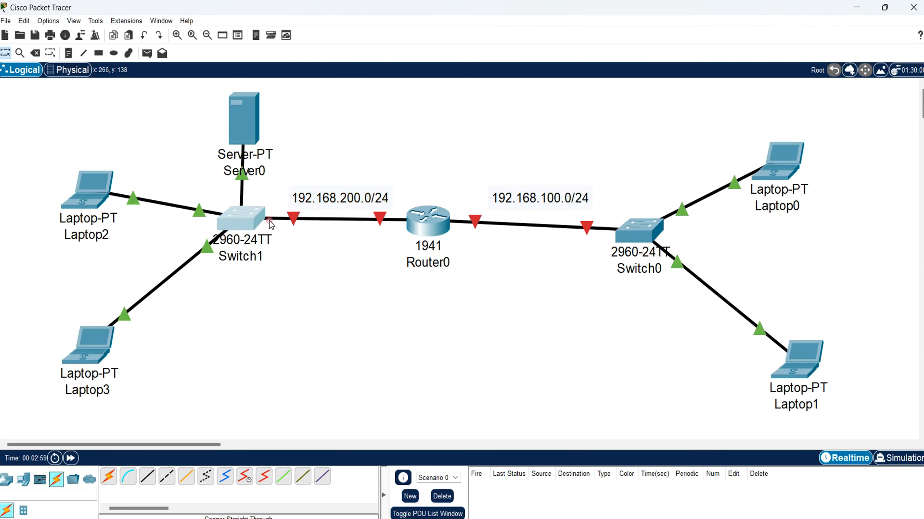
left_click_drag(641, 238, 641, 226)
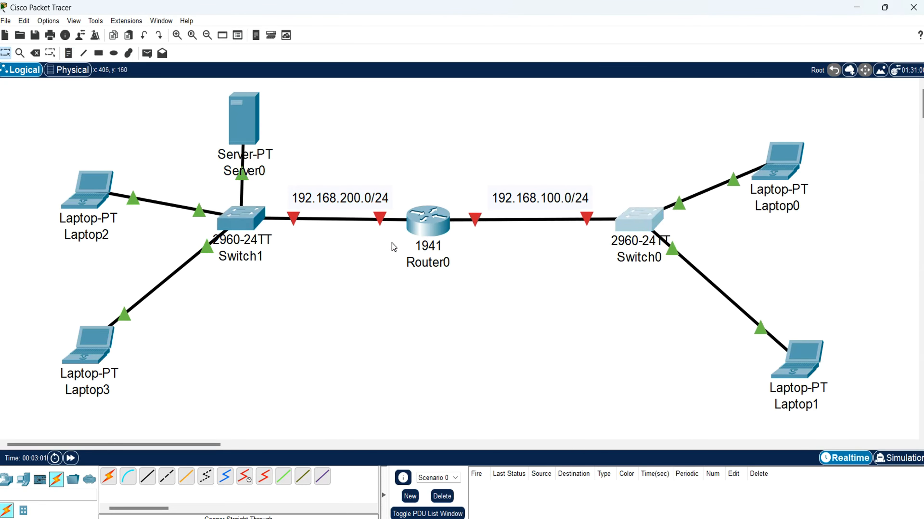
left_click(527, 202)
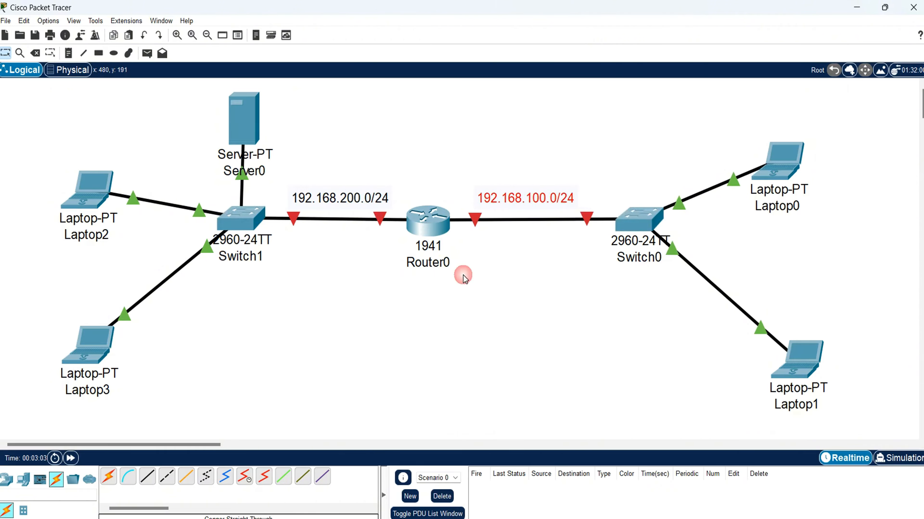
- Enable Router0's GigabitEthernet0/0 interface and give it the IPv4 address 192.168.100.254 with subnet mask 255.255.255.0
left_click(441, 222)
left_click(405, 102)
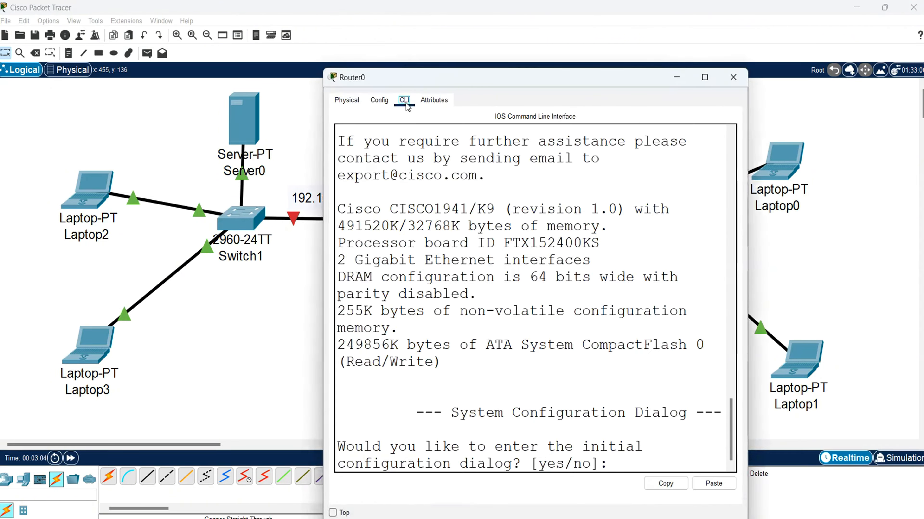
left_click(379, 100)
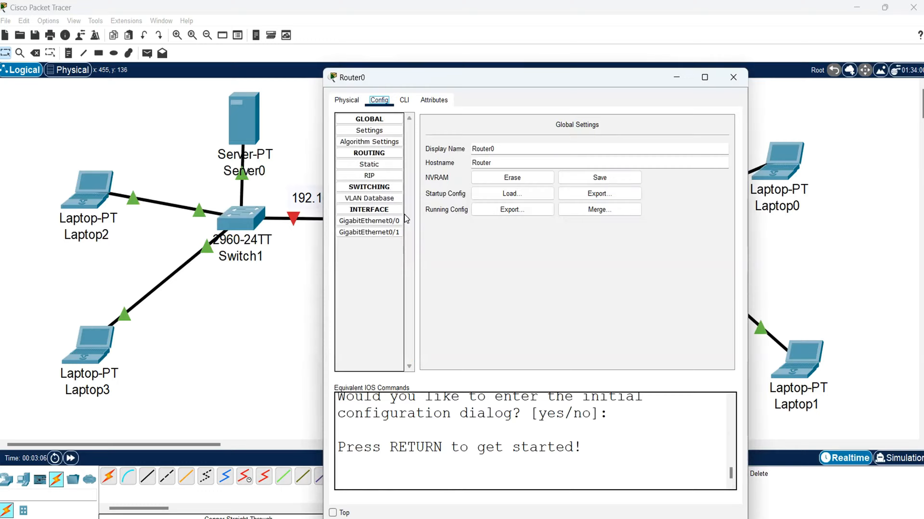
left_click(388, 221)
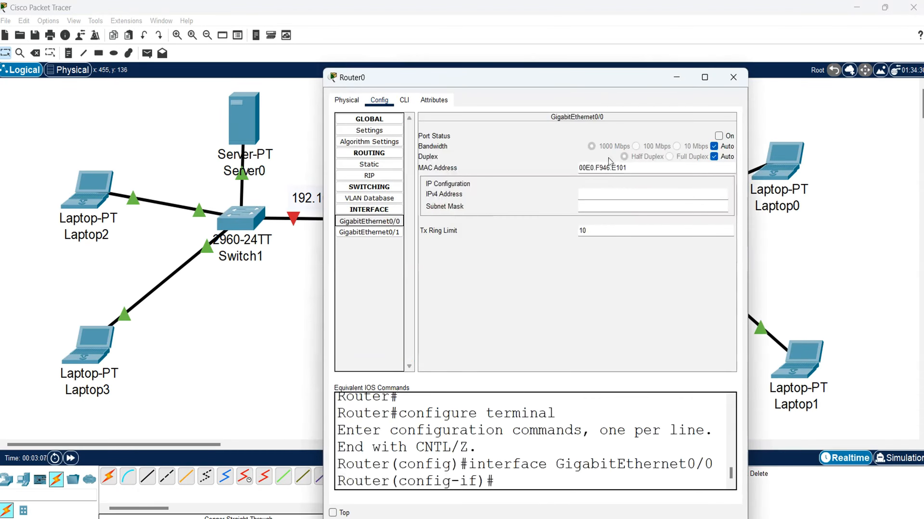
left_click(719, 136)
left_click(618, 196)
type("19")
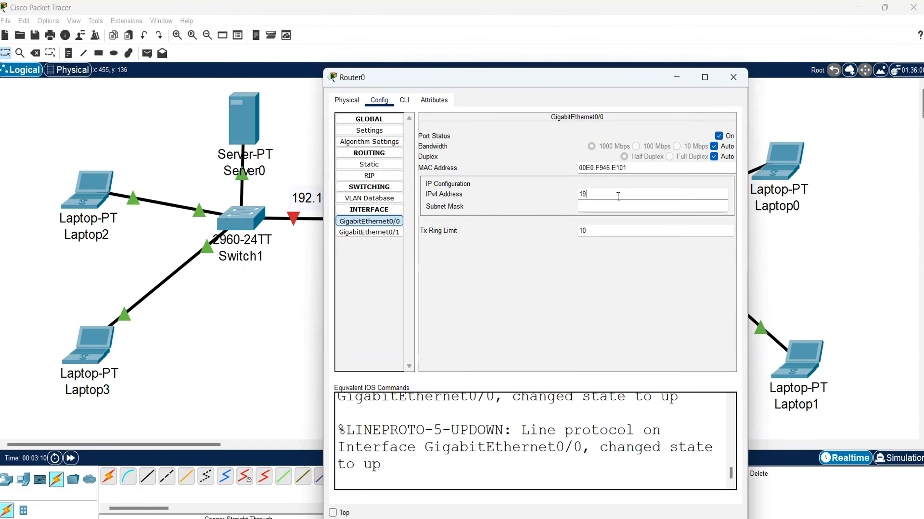
type("2.168.100.254")
key("Tab")
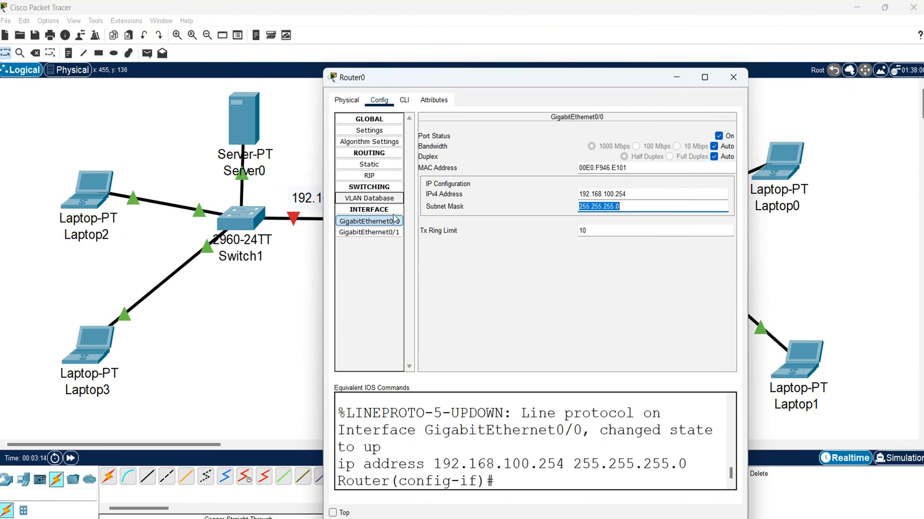
- Enable Router0's GigabitEthernet0/1 interface, give it the IPv4 address 192.168.200.254 with mask 255.255.255.0, and close the router's settings
left_click(398, 235)
left_click(718, 137)
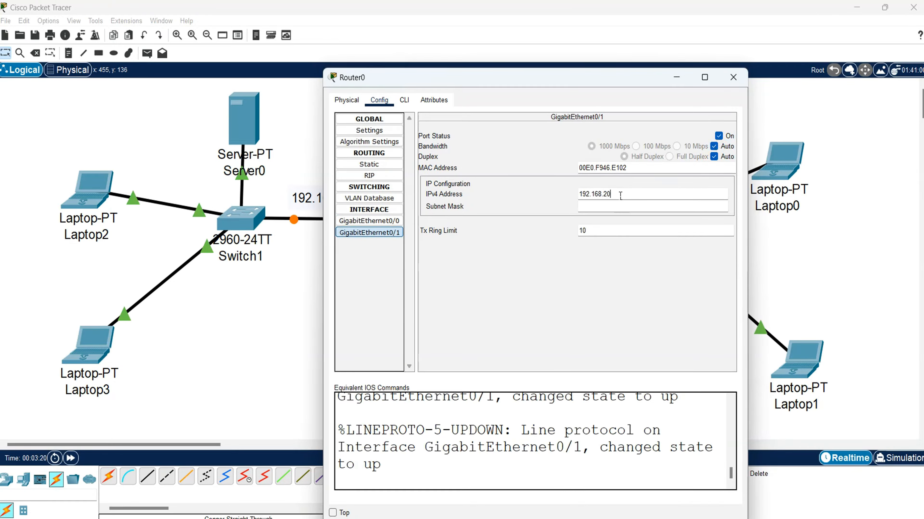
left_click(620, 196)
type("192.168.200.254")
key("Tab")
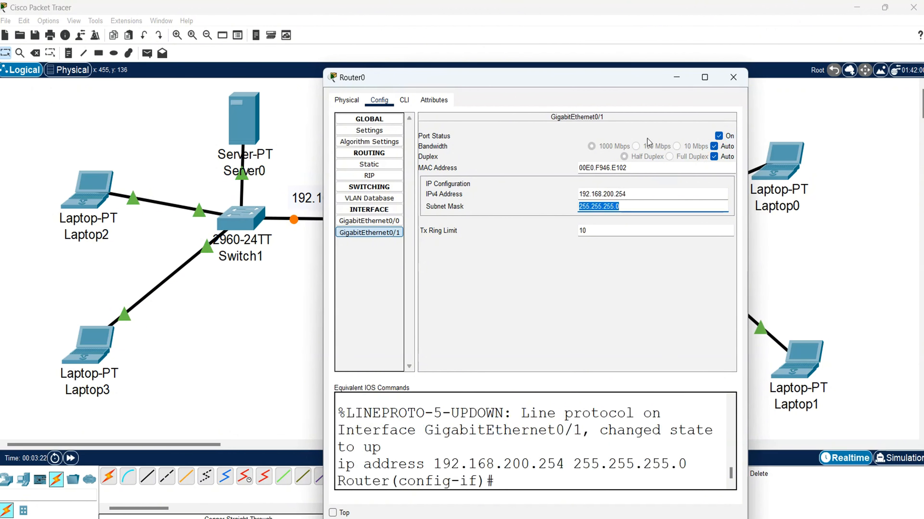
left_click(346, 100)
left_click(733, 77)
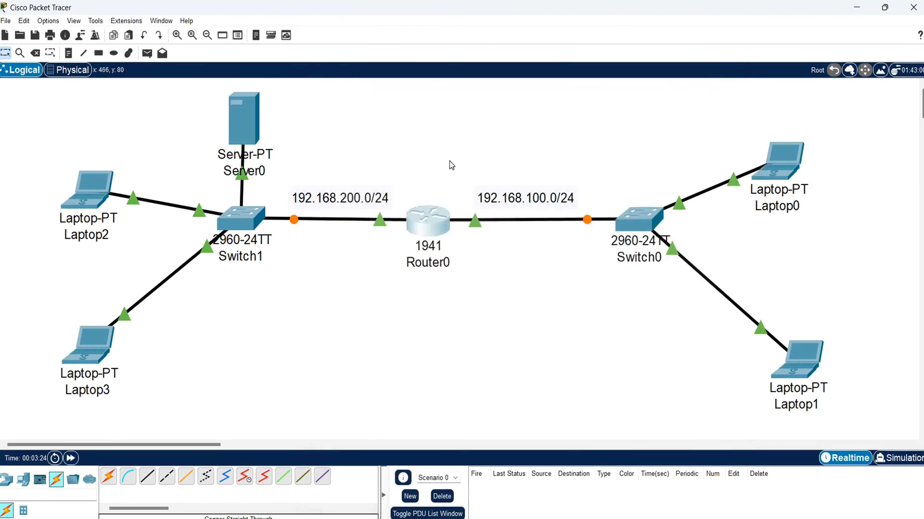
left_click_drag(399, 153, 461, 288)
left_click(445, 323)
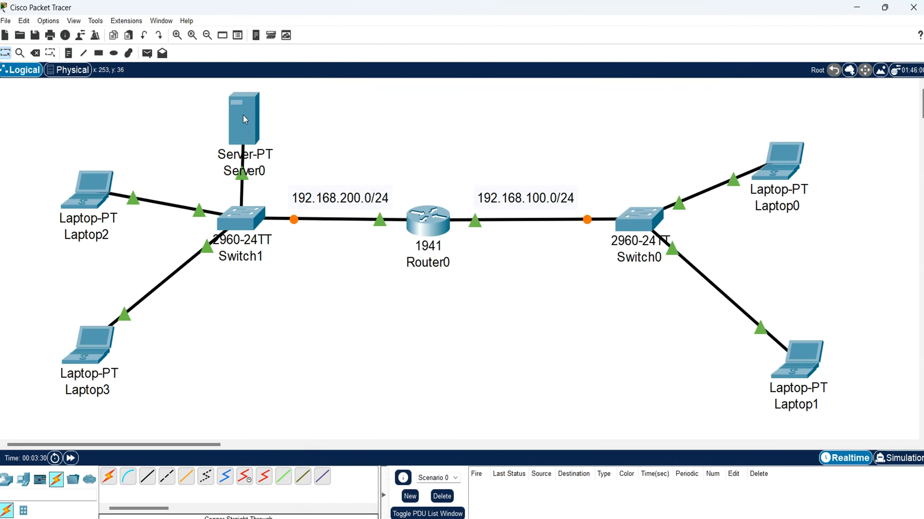
- Assign Server0 the static address 192.168.200.200 with mask 255.255.255.0, default gateway 192.168.200.254 and DNS server 8.8.8.8
mouse_move(242, 114)
left_click(245, 114)
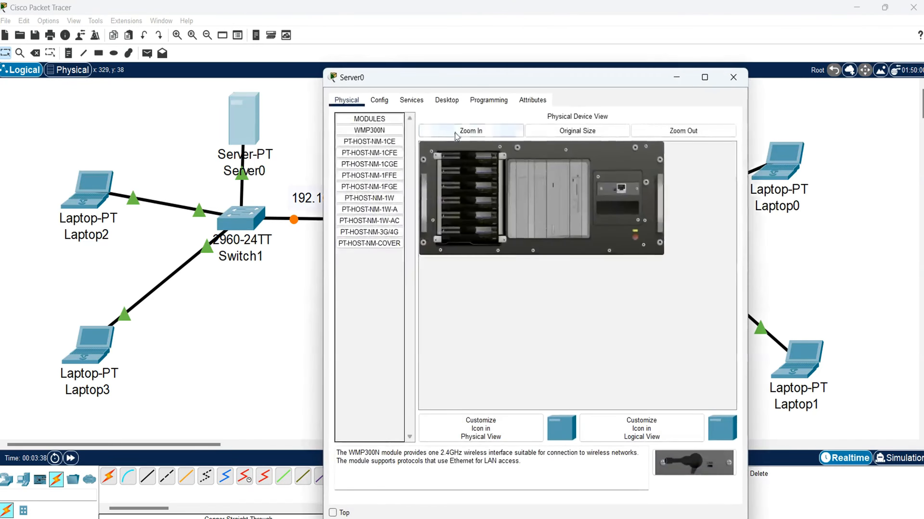
left_click(447, 99)
left_click(377, 144)
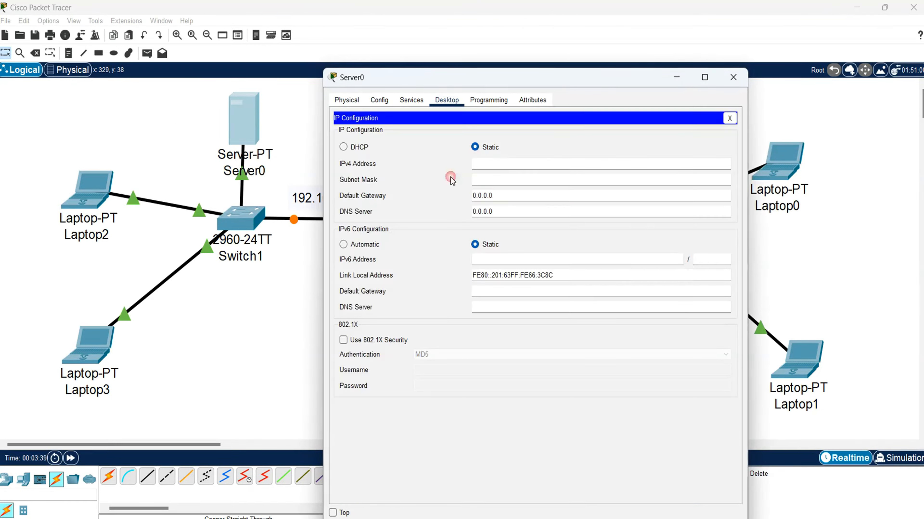
left_click(499, 165)
key("Tab")
key("Tab")
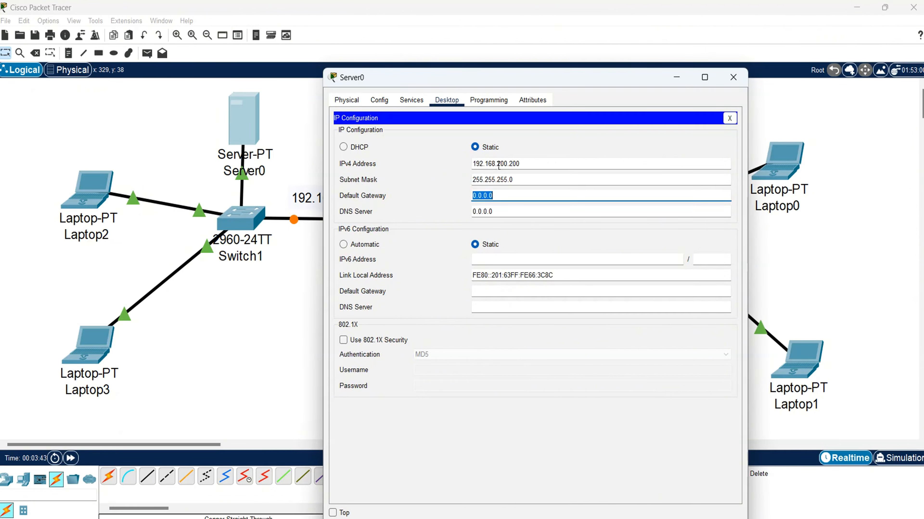
type("192.168.200.254")
key("Tab")
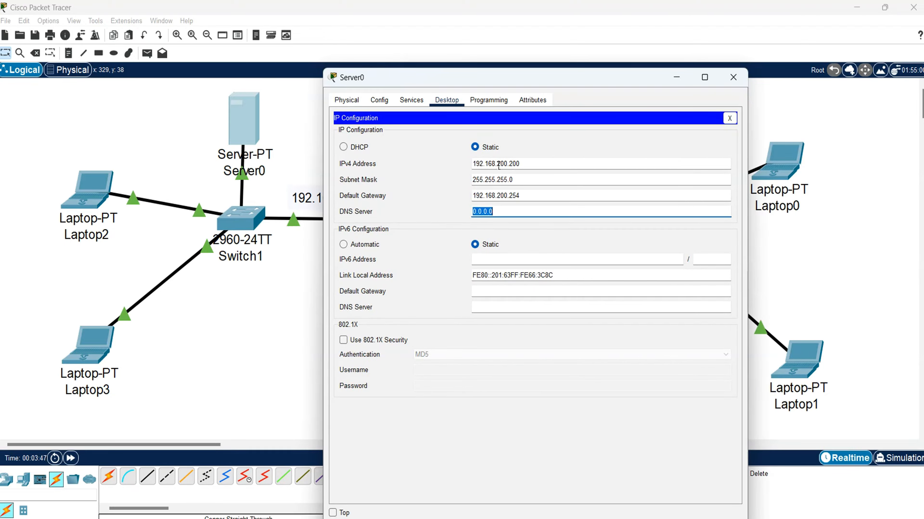
type("8.8.8.8")
left_click(729, 118)
- Turn on Server0's DHCP service and set the default pool's gateway to 192.168.200.254 and DNS server to 8.8.8.8
left_click(411, 100)
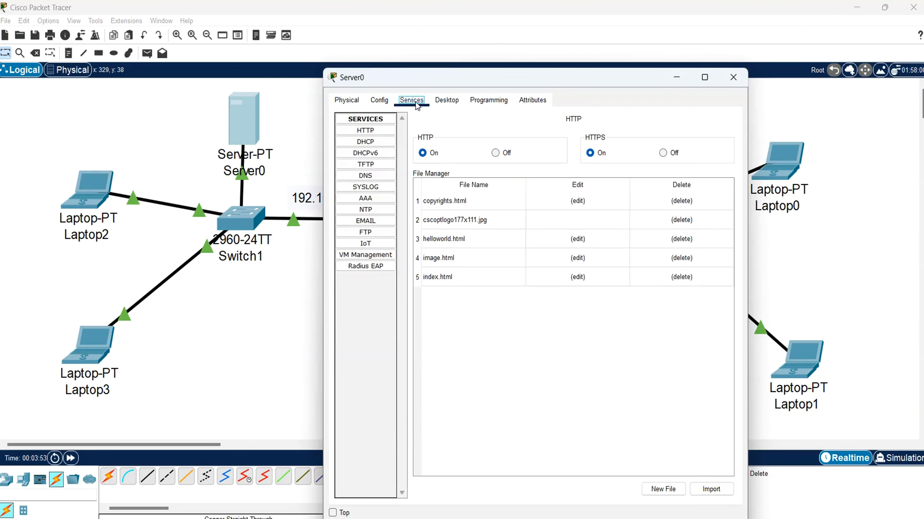
left_click(376, 148)
left_click(613, 141)
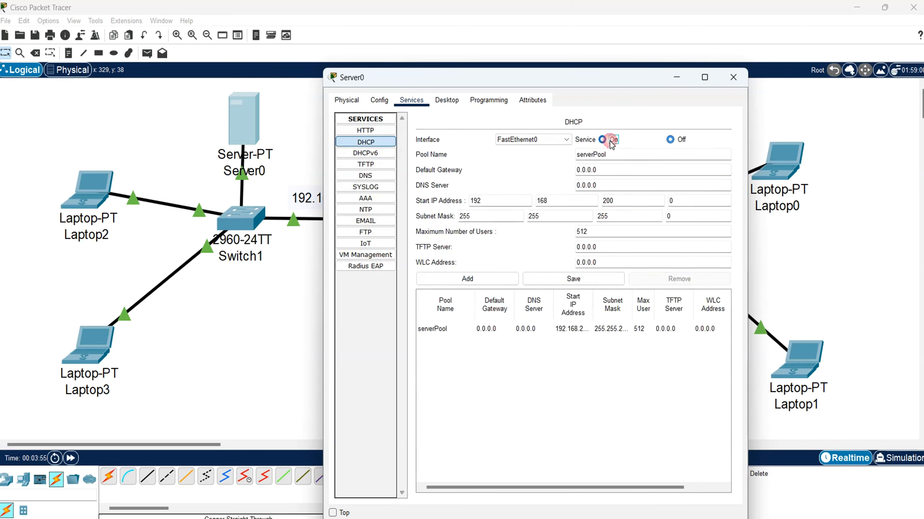
double_click(615, 172)
type("192.168.200.254")
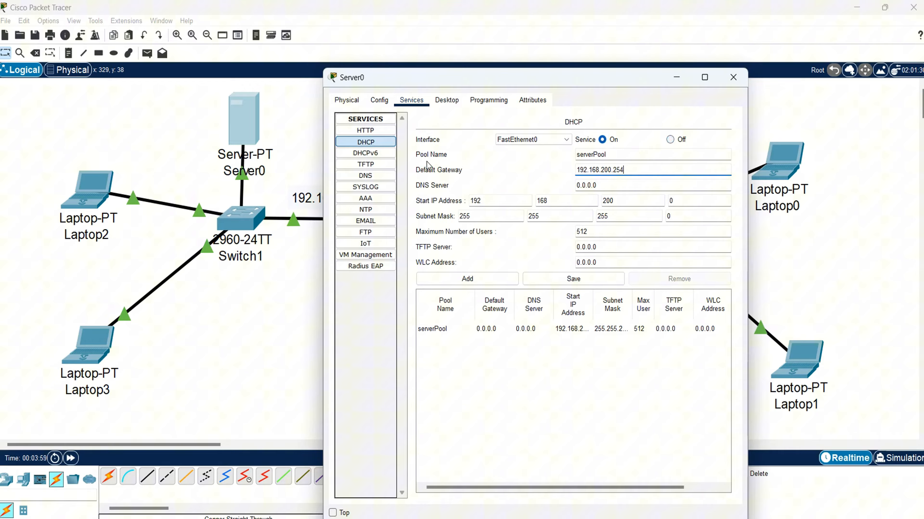
key("Tab")
type("8.")
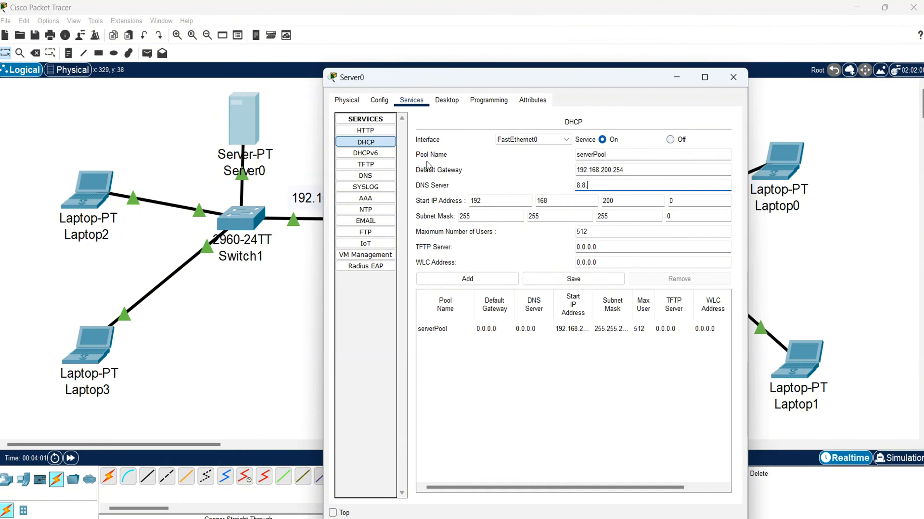
type("8.8.8")
- Set the serverPool start address to 192.168.200.50 with a maximum of 25 users, and save the pool
double_click(690, 204)
type("5")
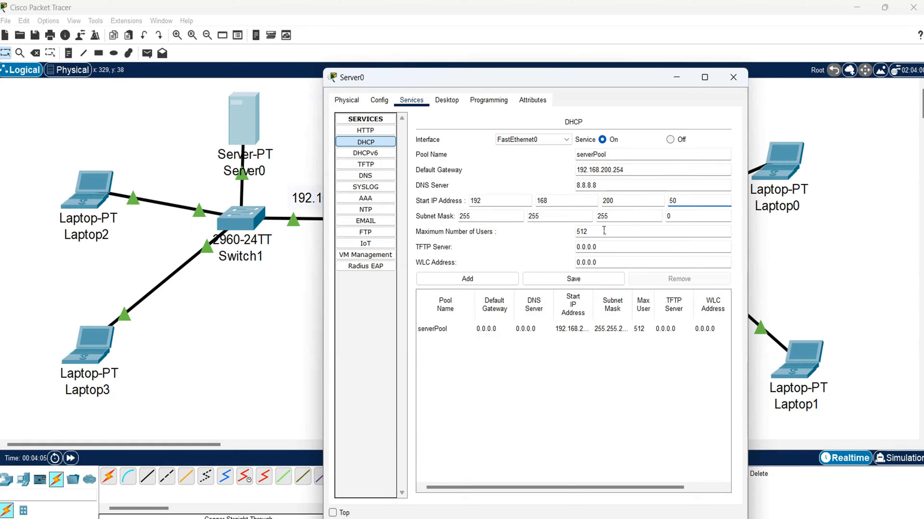
left_click(604, 230)
key("BackSpace")
key("BackSpace")
key("BackSpace")
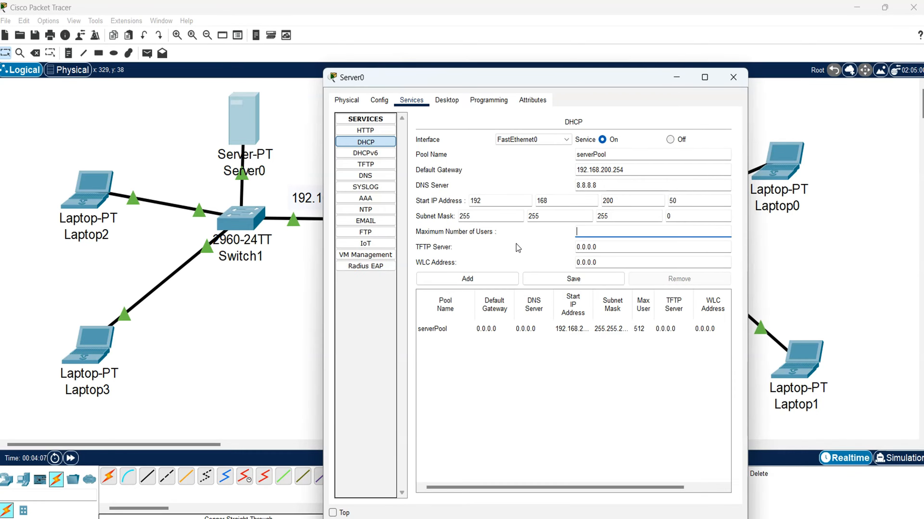
type("25")
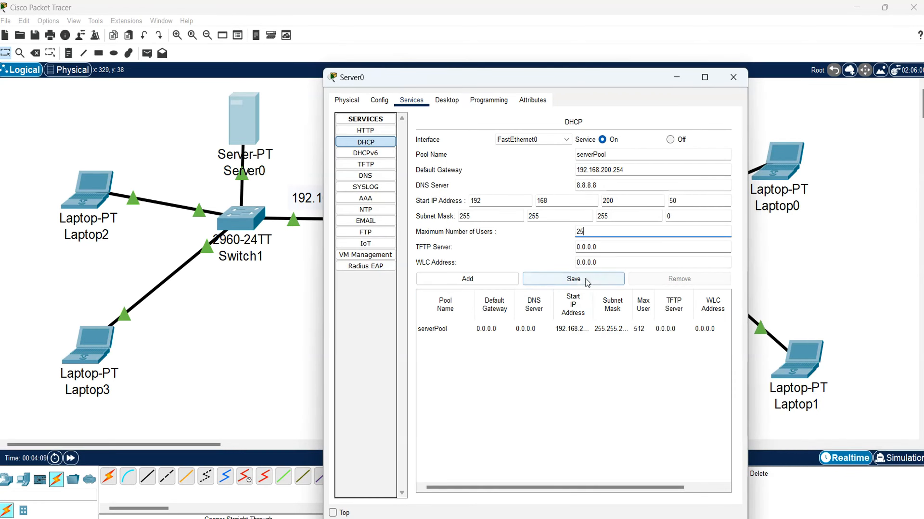
left_click(586, 280)
- Add a second DHCP pool named serverPool1 with gateway 192.168.100.254 and start address 192.168.100.50, and check both pool entries
left_click(620, 155)
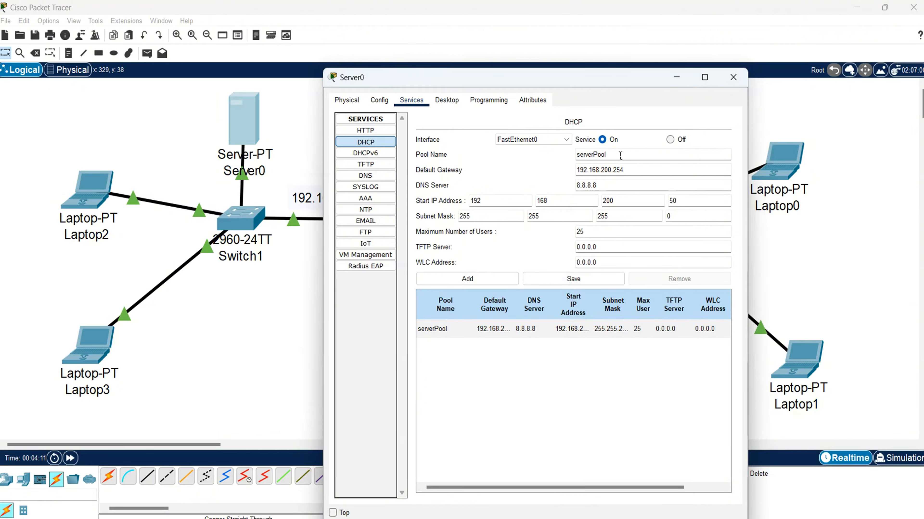
left_click(606, 173)
key("BackSpace")
type("1")
left_click(607, 201)
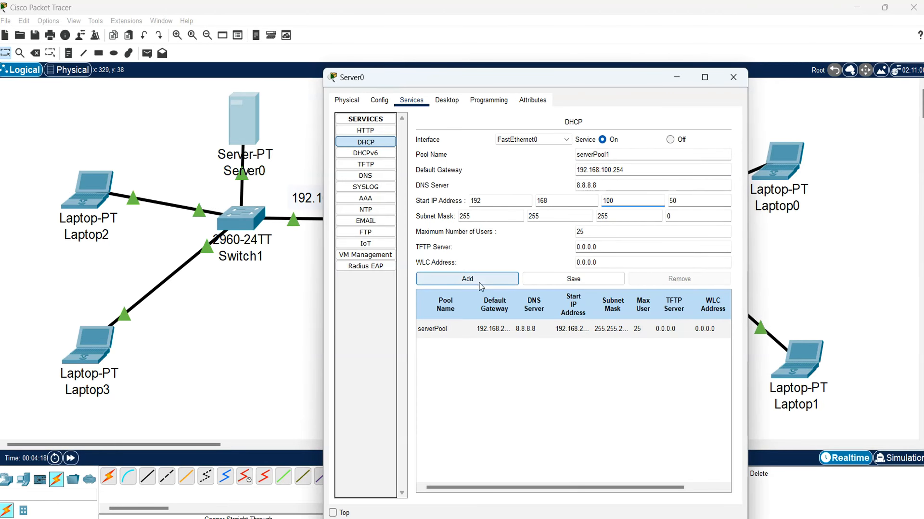
left_click(467, 279)
left_click(705, 78)
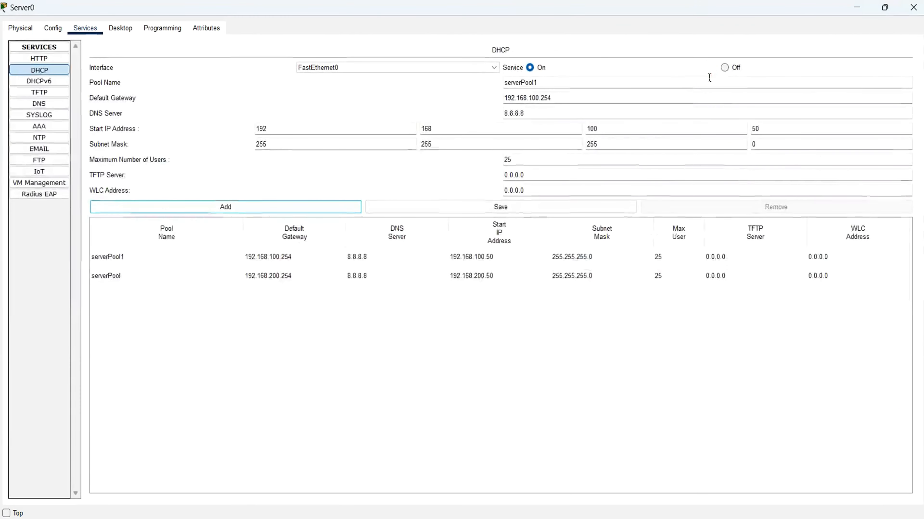
left_click(279, 281)
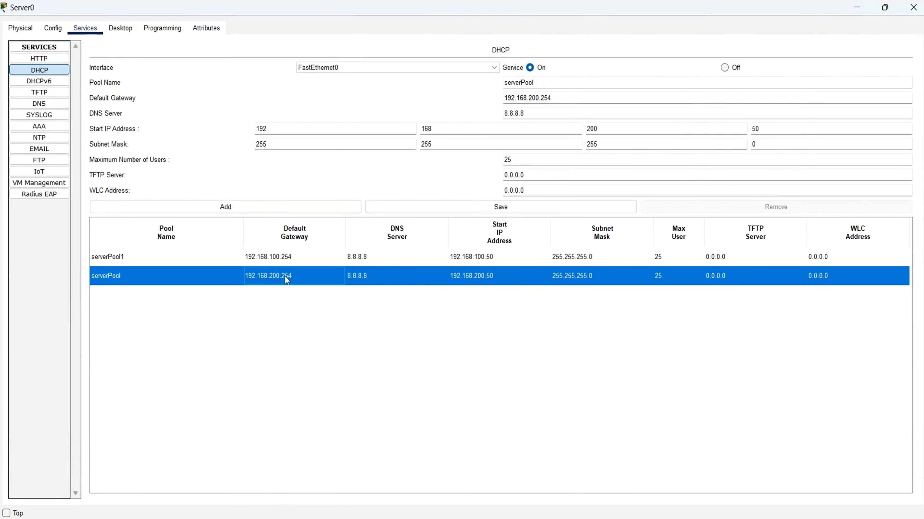
left_click(426, 259)
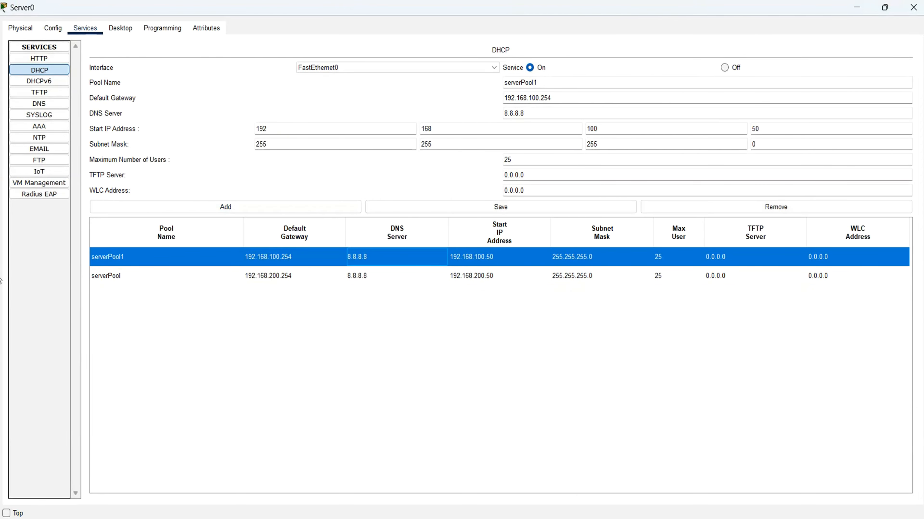
left_click(913, 8)
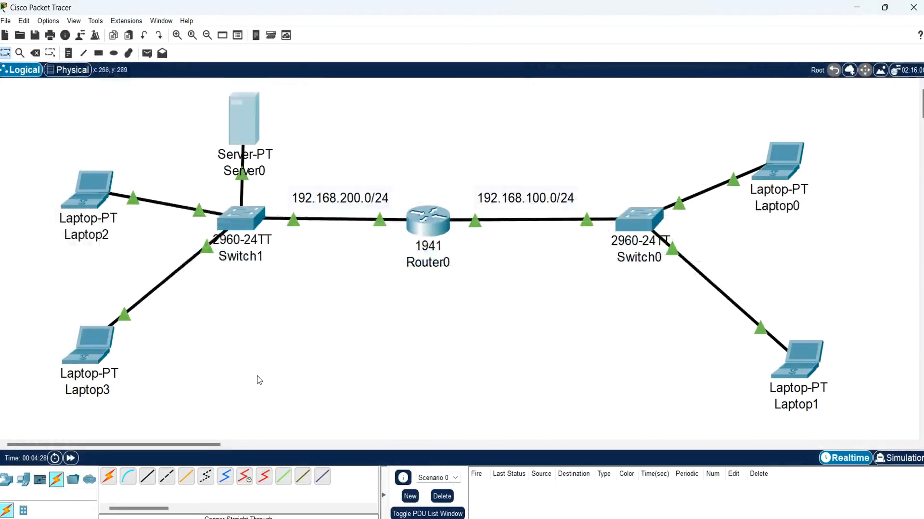
- Switch Laptop3's IP configuration to DHCP so it obtains its address from the server, and close its settings
left_click(103, 351)
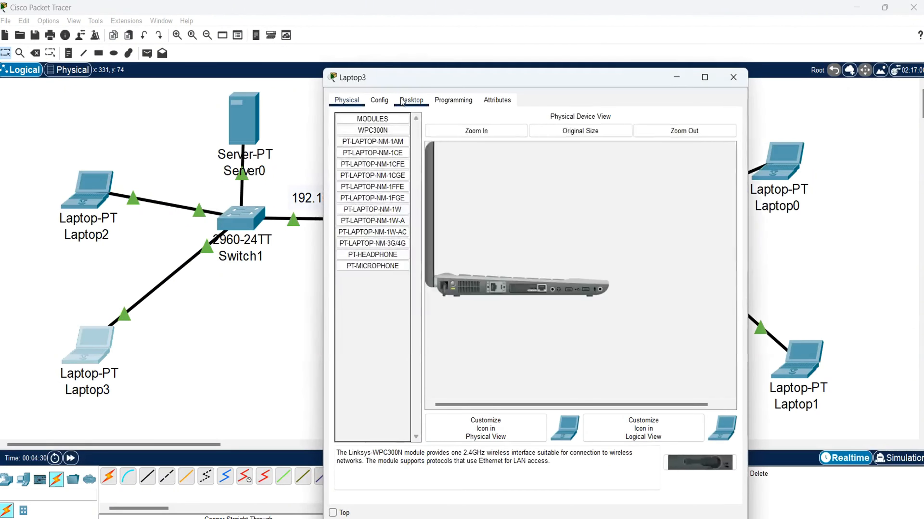
left_click(412, 104)
left_click(354, 162)
left_click(342, 161)
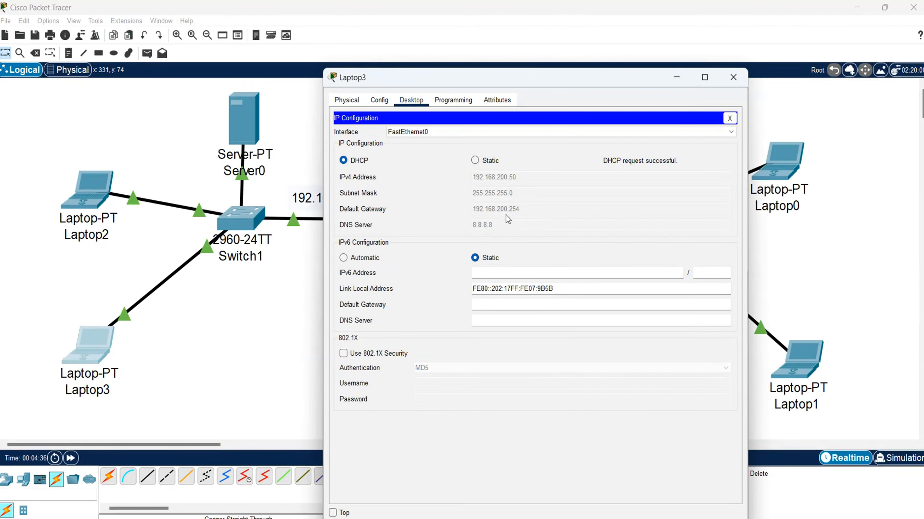
left_click(729, 118)
left_click(733, 77)
- Switch Laptop2's IP configuration to DHCP so it obtains its address from the server, and close its settings
left_click(87, 191)
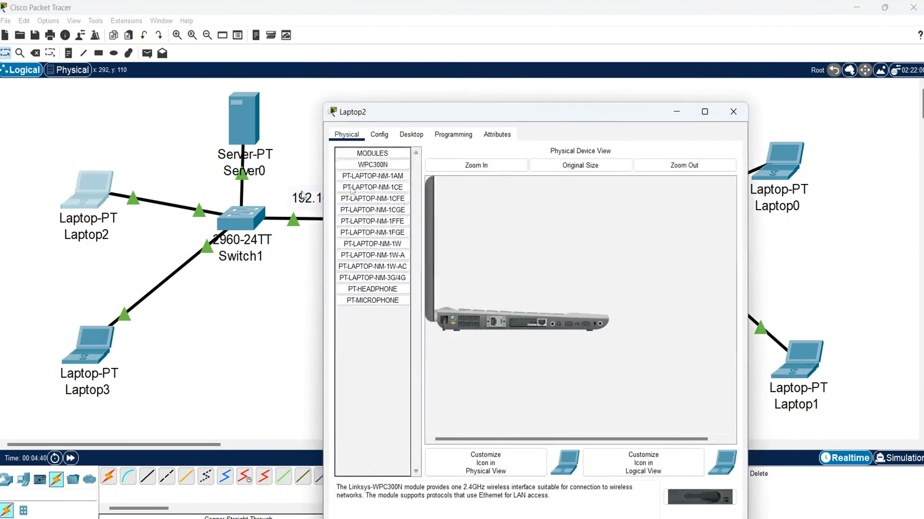
left_click(410, 135)
left_click(362, 183)
left_click(359, 196)
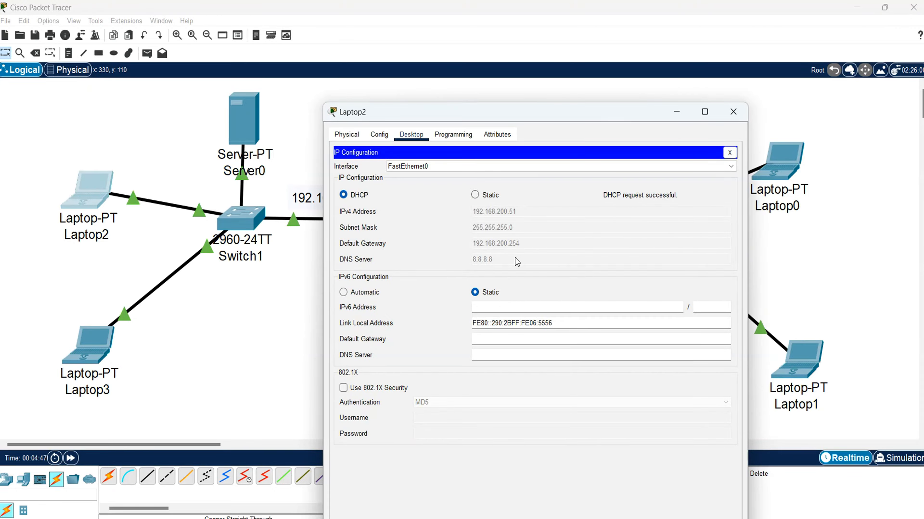
left_click(729, 152)
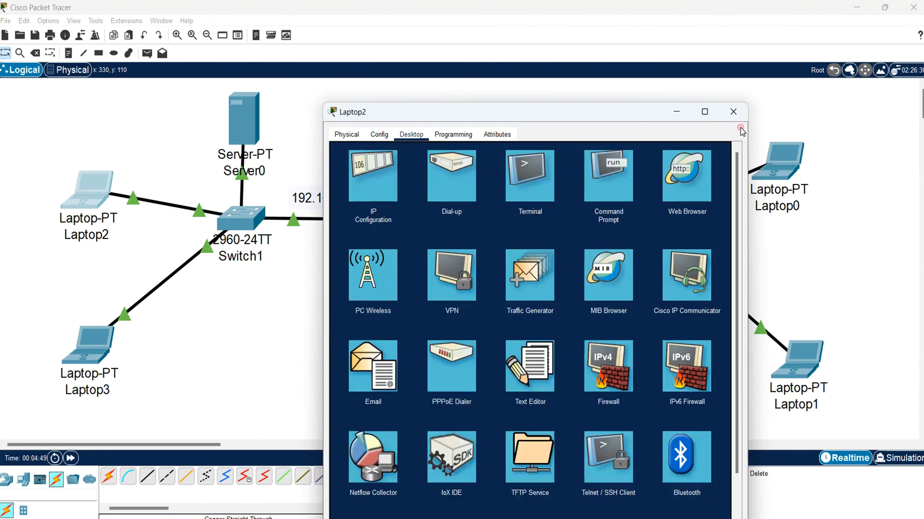
left_click(733, 113)
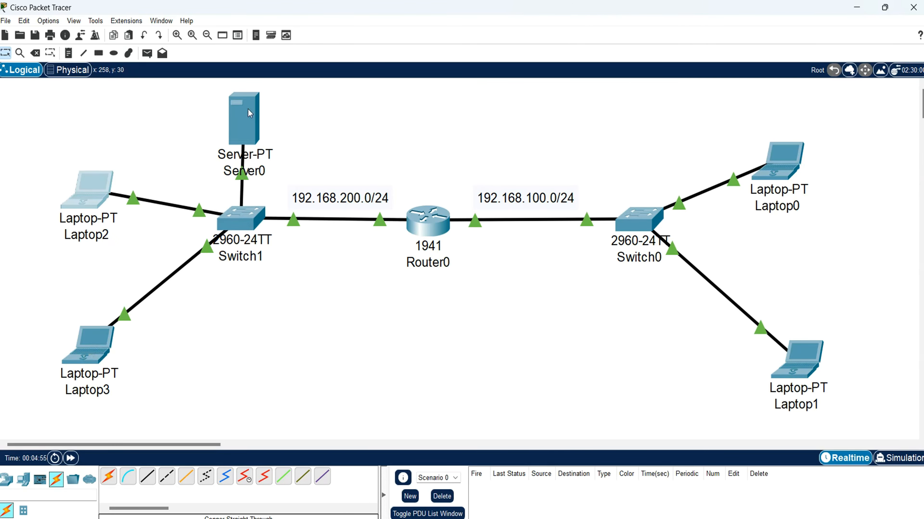
left_click_drag(209, 87, 298, 181)
left_click_drag(390, 249, 364, 219)
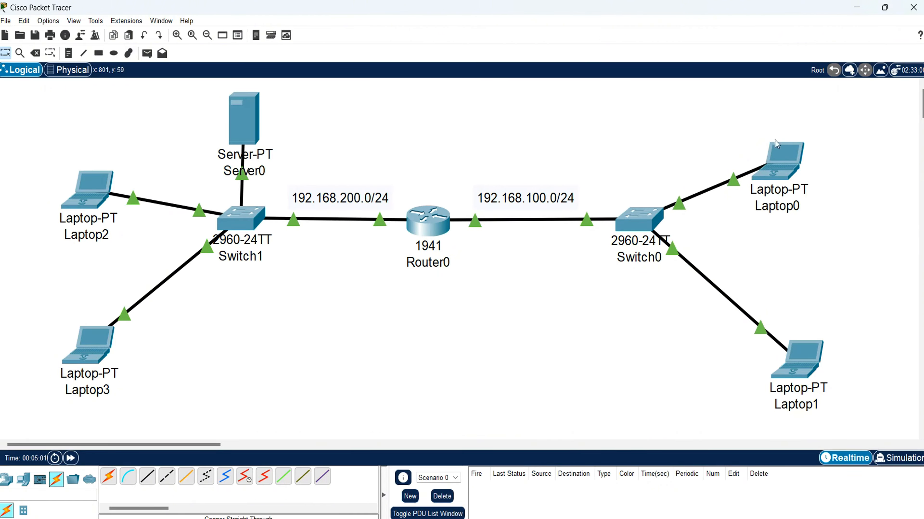
- Switch Laptop0's IP configuration to DHCP to request an address across the router
left_click(778, 152)
left_click(410, 100)
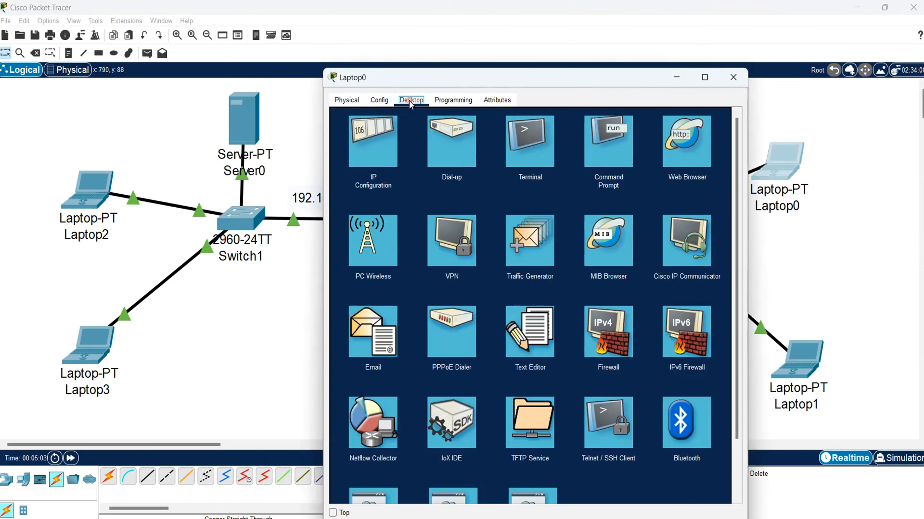
left_click(366, 156)
left_click(355, 160)
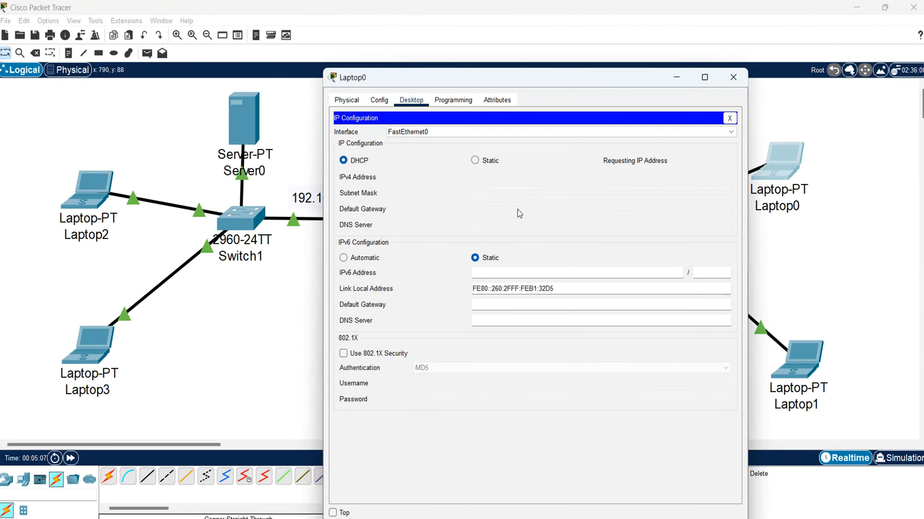
- Close Laptop0's settings, and switch Laptop1's IP configuration to DHCP so it requests an address across the router
left_click(730, 118)
left_click(733, 77)
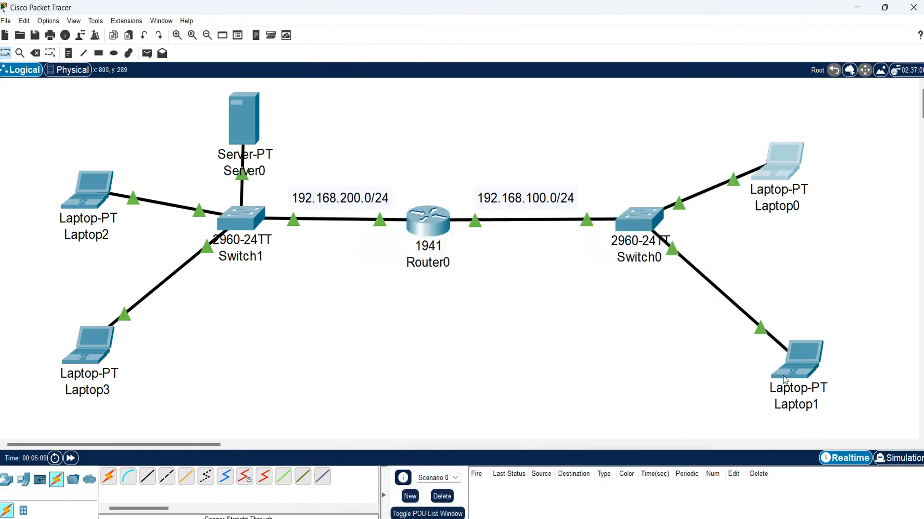
left_click(793, 375)
left_click(410, 100)
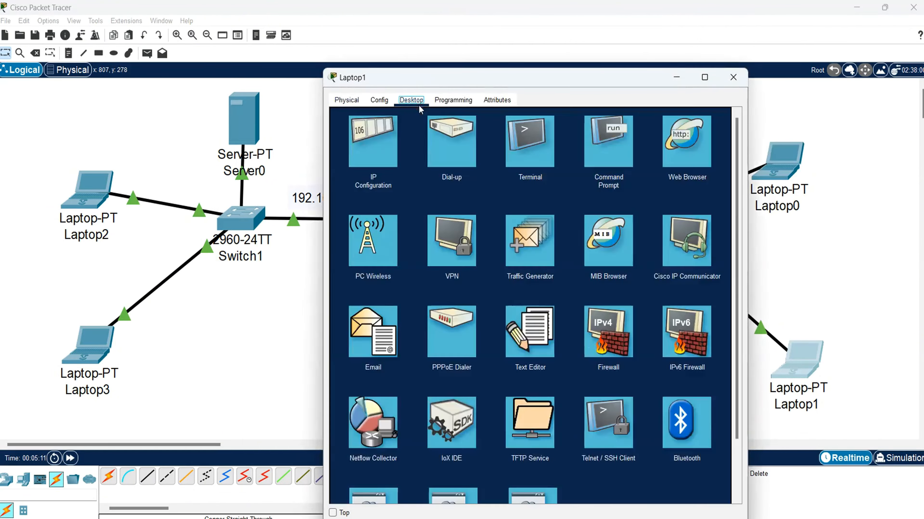
left_click(348, 147)
left_click(360, 161)
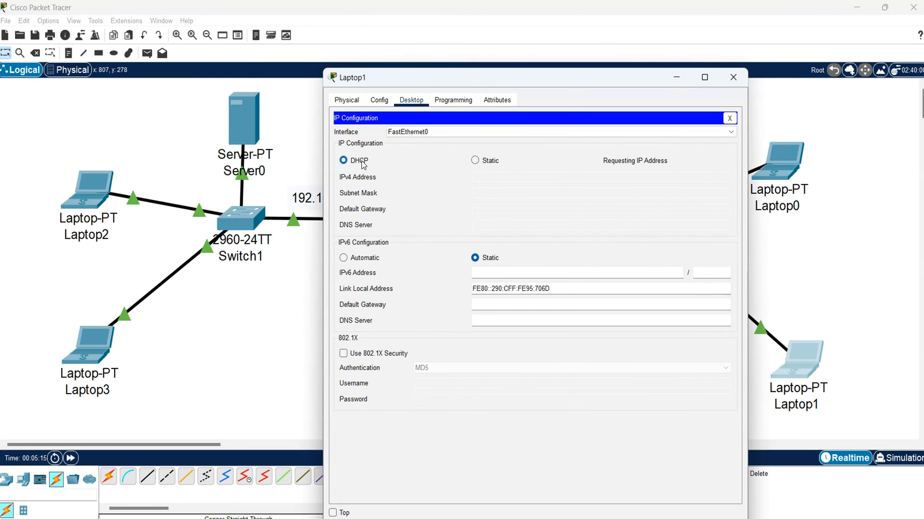
left_click(729, 118)
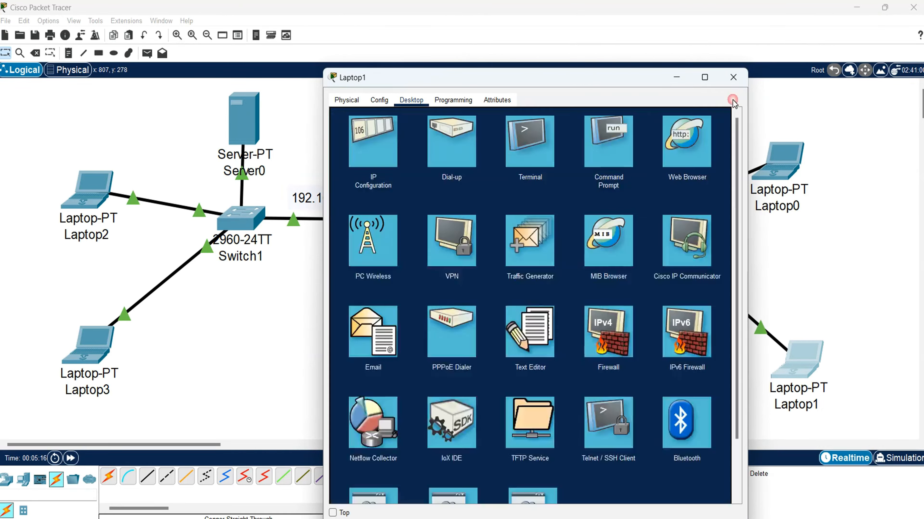
left_click(733, 77)
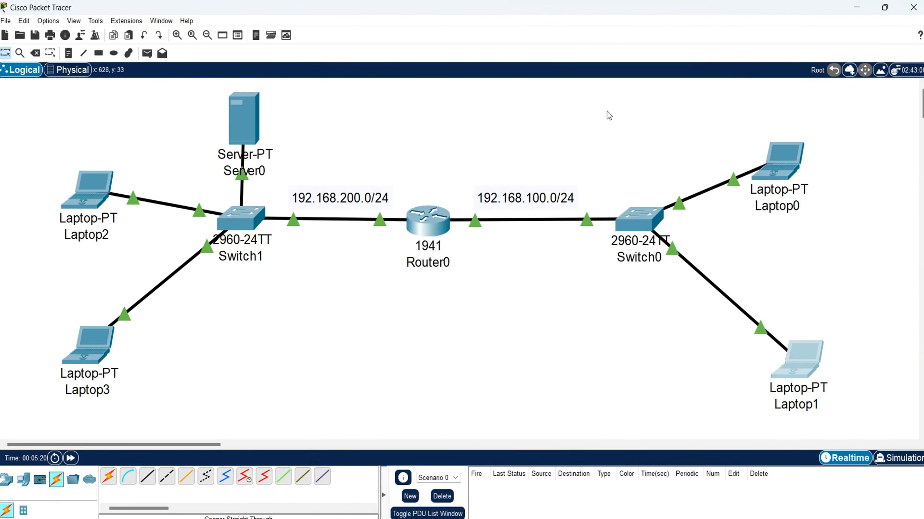
- Inspect the IP address details of Laptop0 and Laptop1 on the 192.168.100.0/24 network
left_click_drag(606, 101, 629, 115)
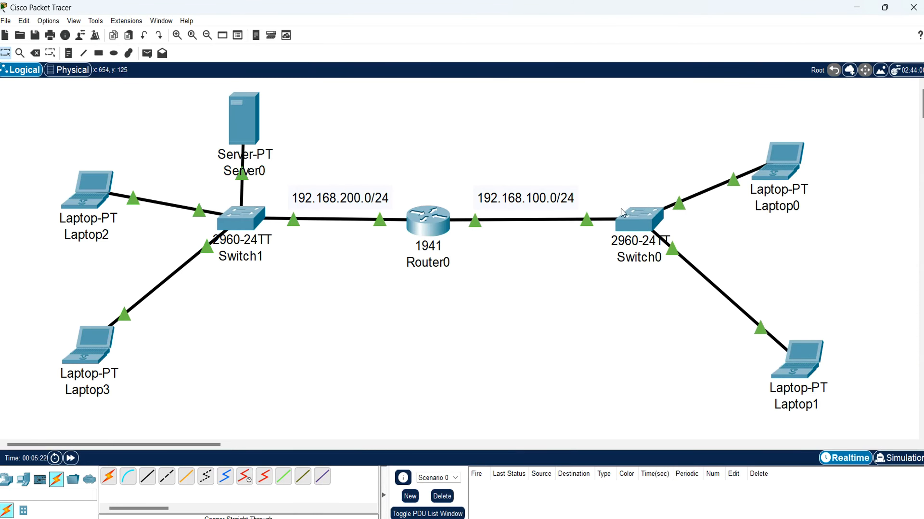
left_click_drag(469, 221, 471, 219)
mouse_move(774, 161)
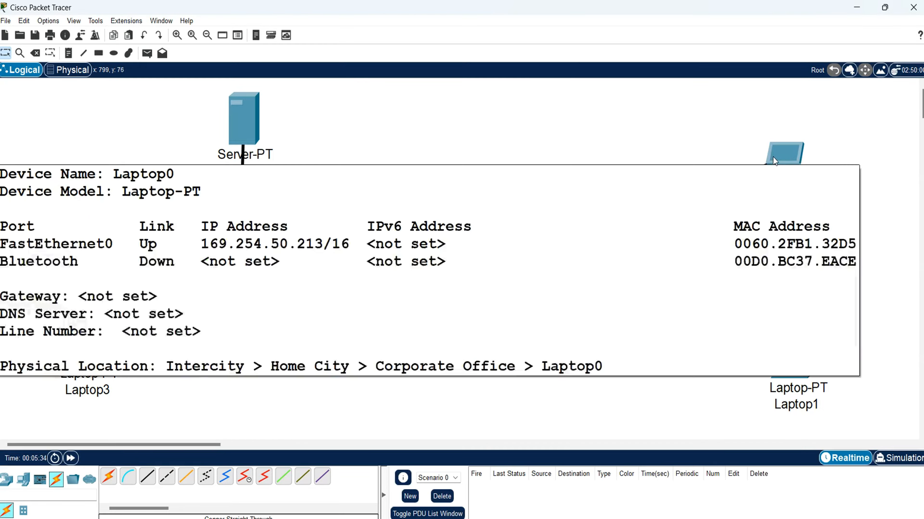
mouse_move(806, 355)
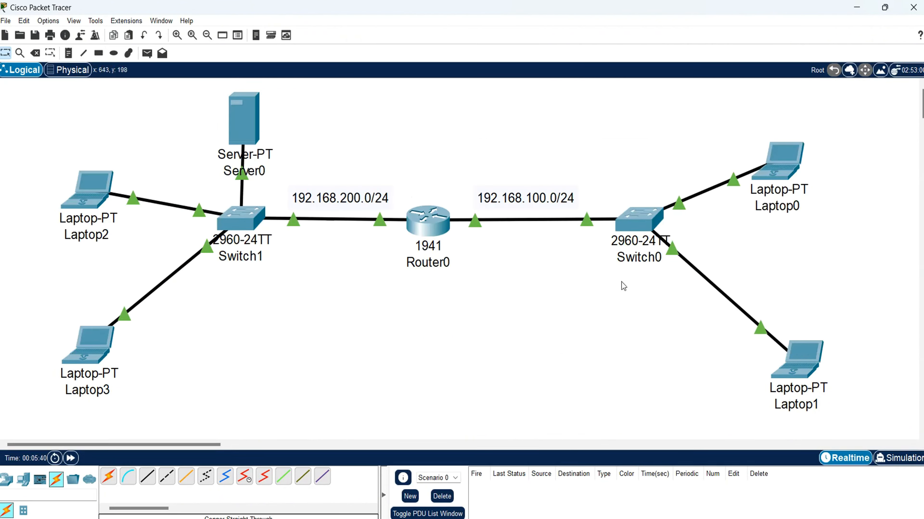
- In simulation mode with the Simulation Panel moved aside, renew Laptop0's address request by setting it to Static and back to DHCP
left_click(898, 457)
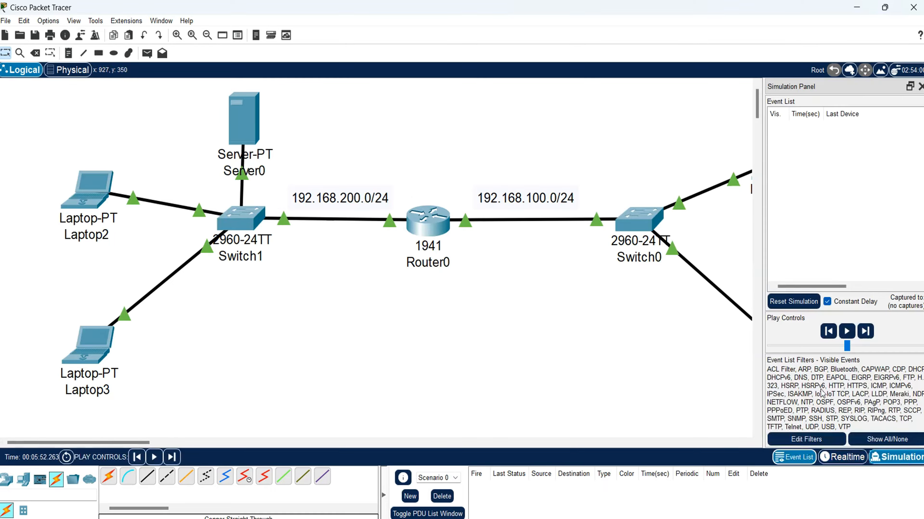
left_click_drag(830, 91, 90, 107)
left_click(778, 161)
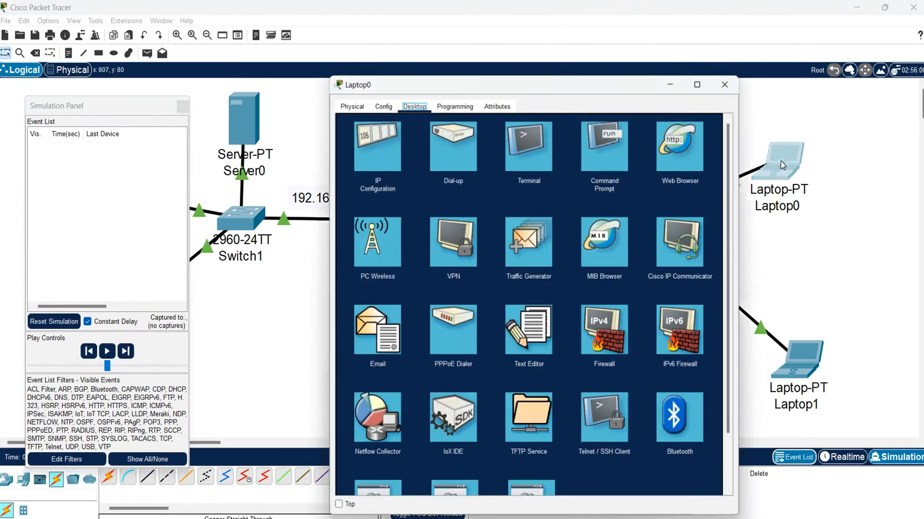
left_click(376, 154)
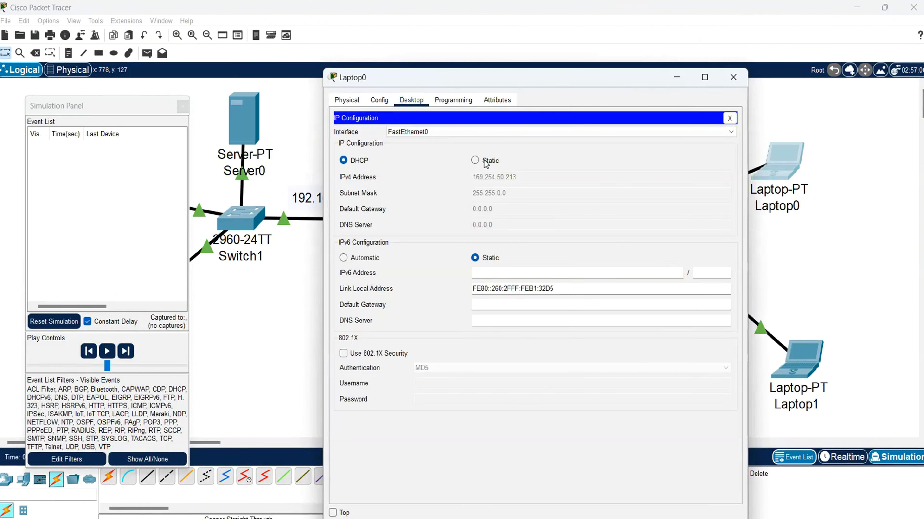
left_click(475, 160)
left_click(356, 164)
- Play the simulation to trace Laptop0's DHCP request towards the router, and return to Realtime mode
left_click(107, 351)
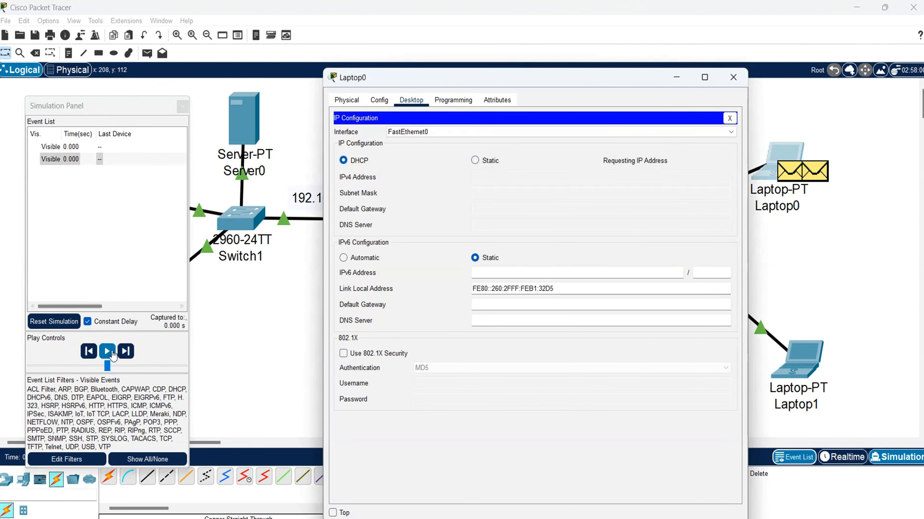
left_click(274, 317)
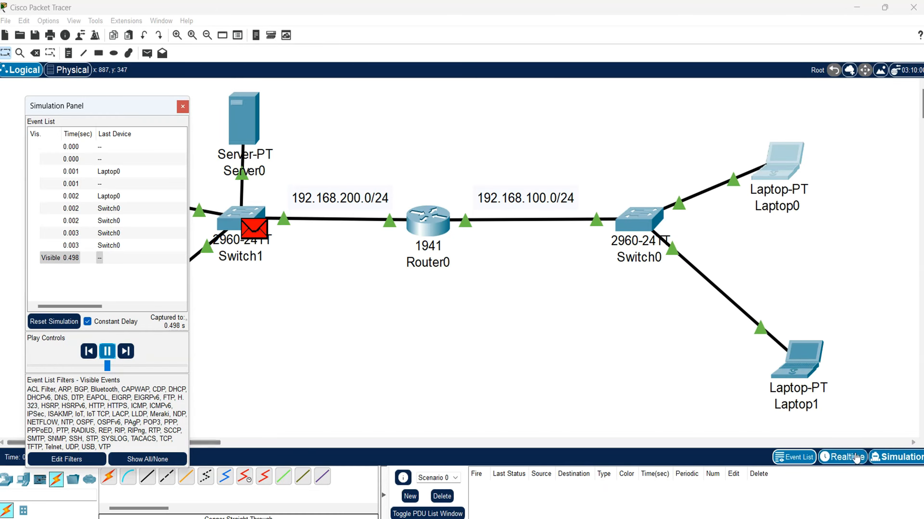
left_click(848, 457)
left_click(399, 321)
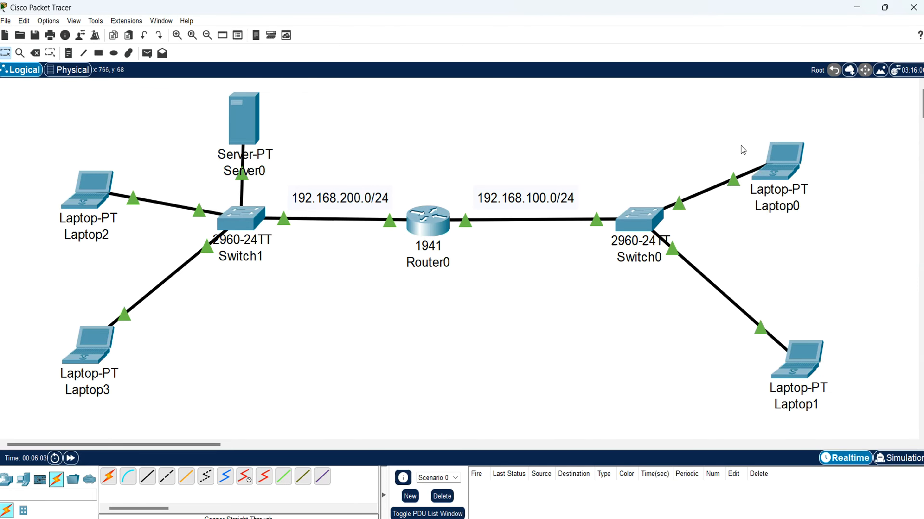
left_click_drag(743, 110, 849, 416)
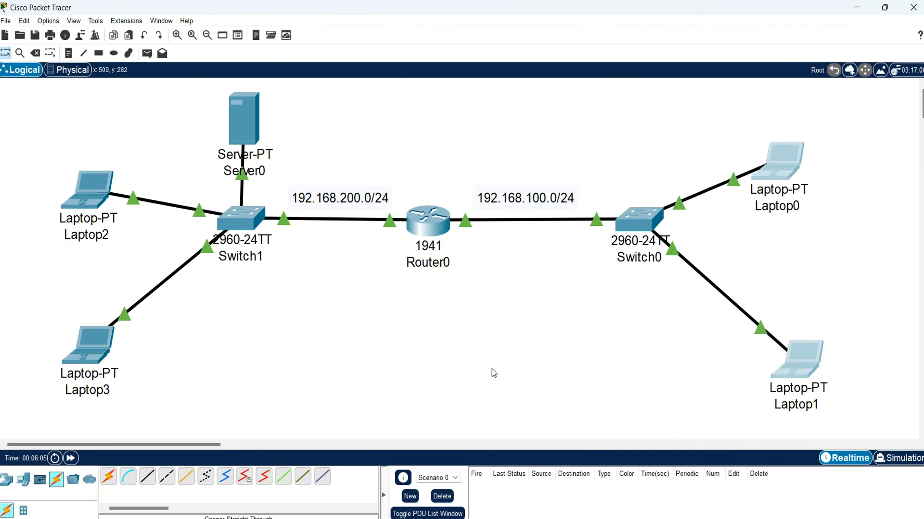
left_click(503, 265)
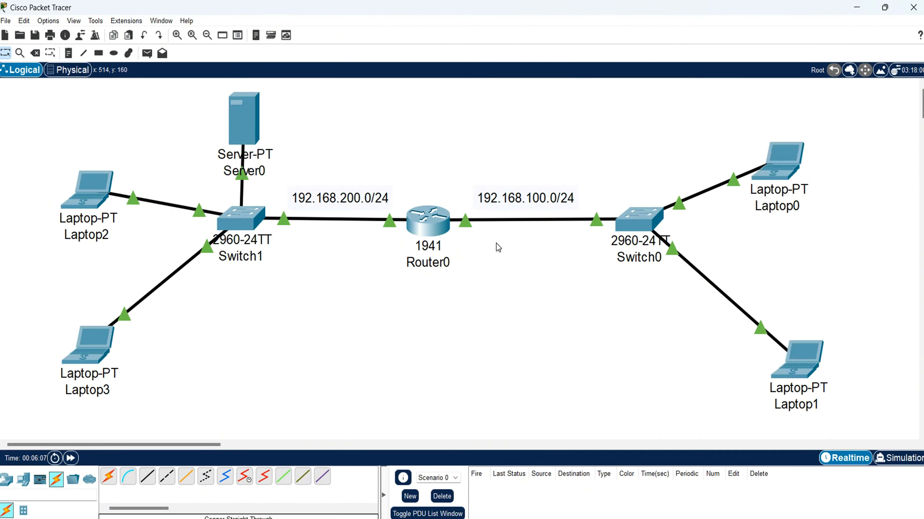
left_click_drag(496, 242, 451, 205)
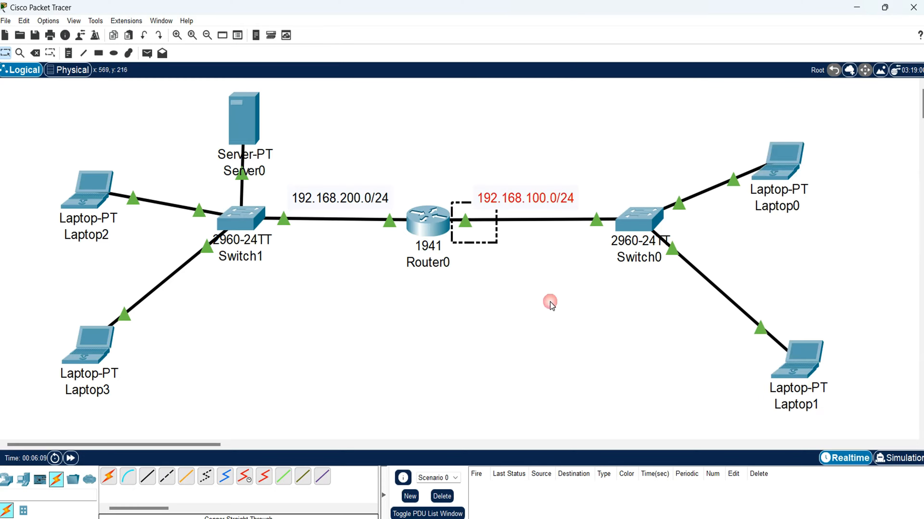
left_click(549, 329)
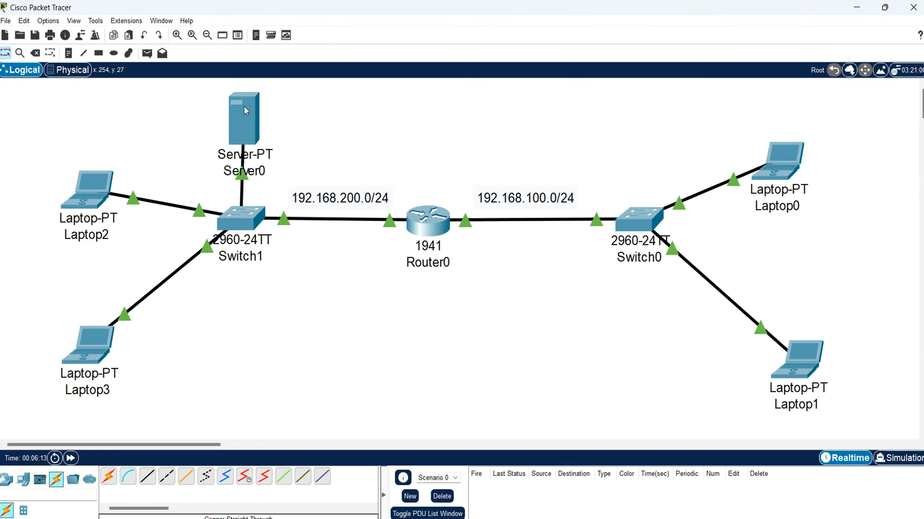
- In Router0's command line, exit the current interface and enter configuration of interface g0/0
mouse_move(244, 106)
left_click(424, 222)
left_click(406, 103)
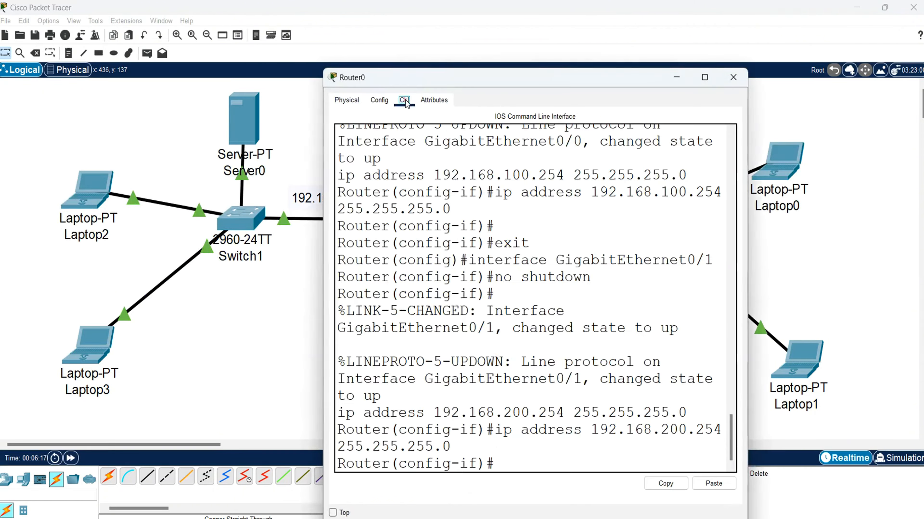
key("Return")
key("Return")
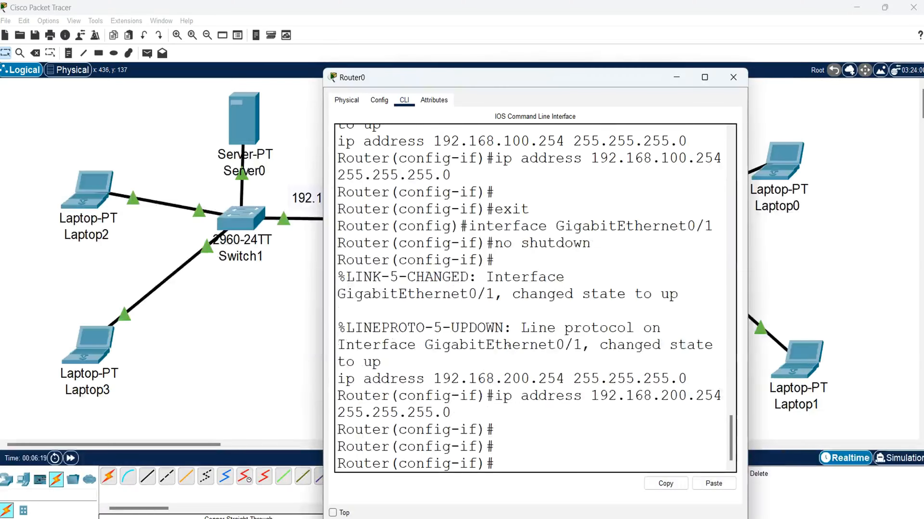
type("exit")
key("Return")
type("int ")
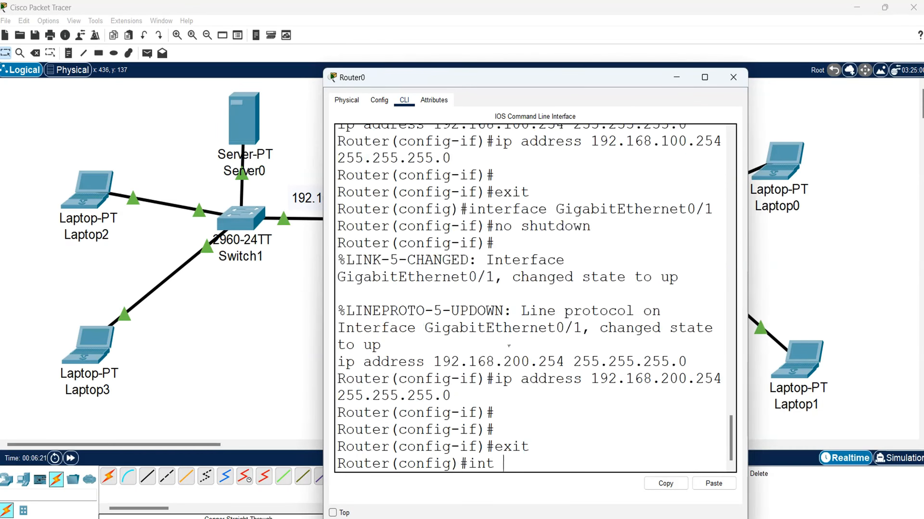
type("g0/0")
key("Return")
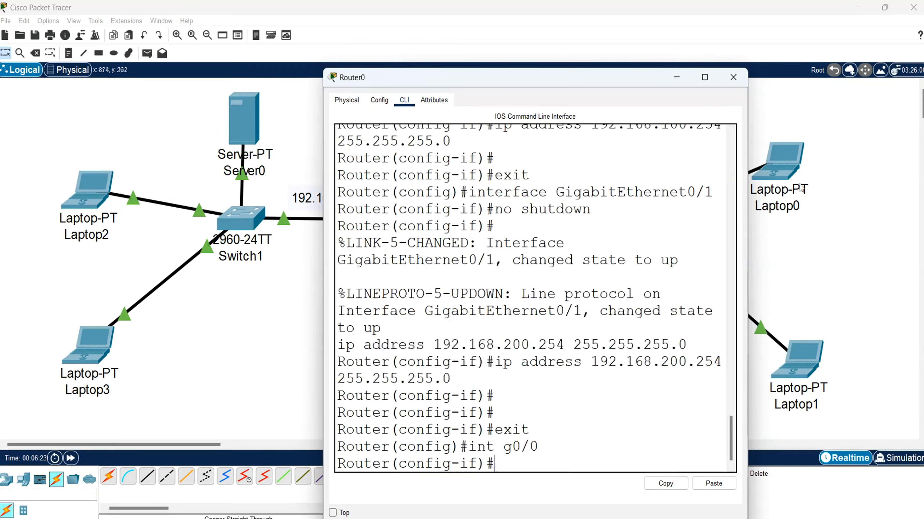
- Set ip helper-address 192.168.200.200 on Router0's g0/0 interface, and put the router window away
left_click_drag(639, 82, 495, 91)
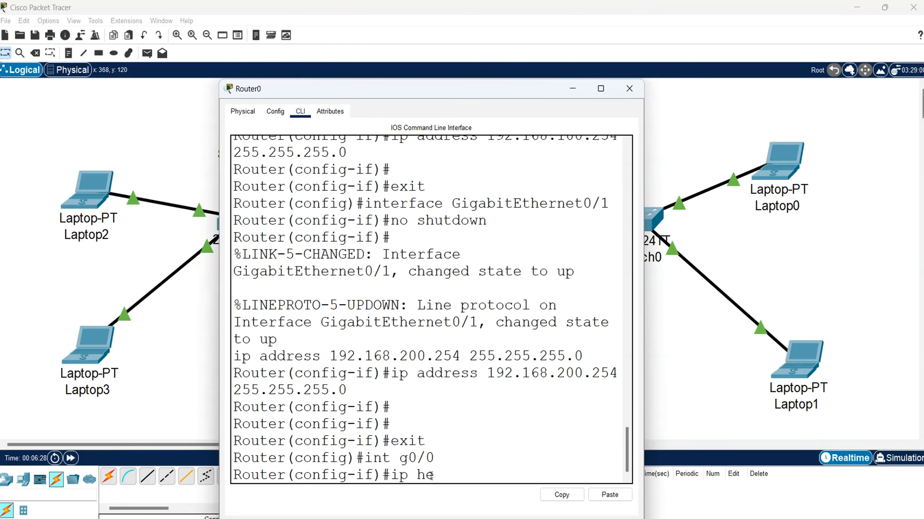
type("l")
key("Tab")
type("p")
key("Tab")
type("1")
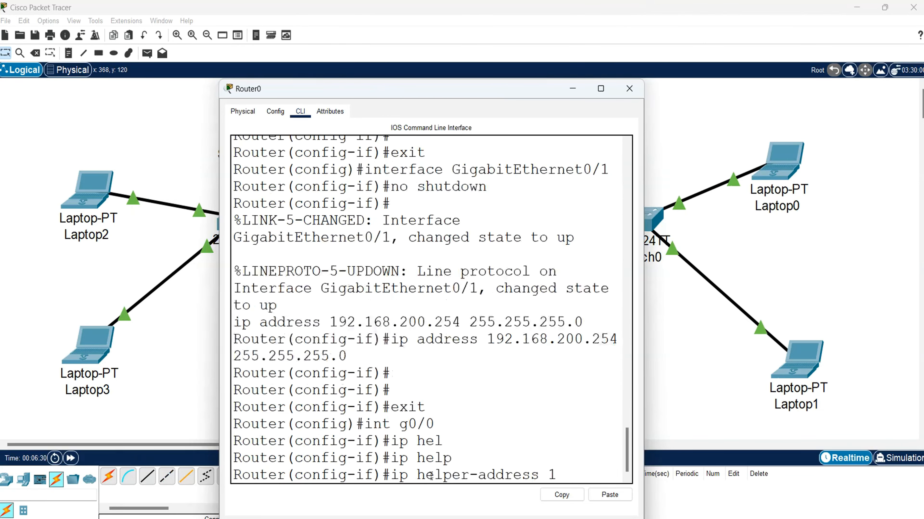
type("92.168.200")
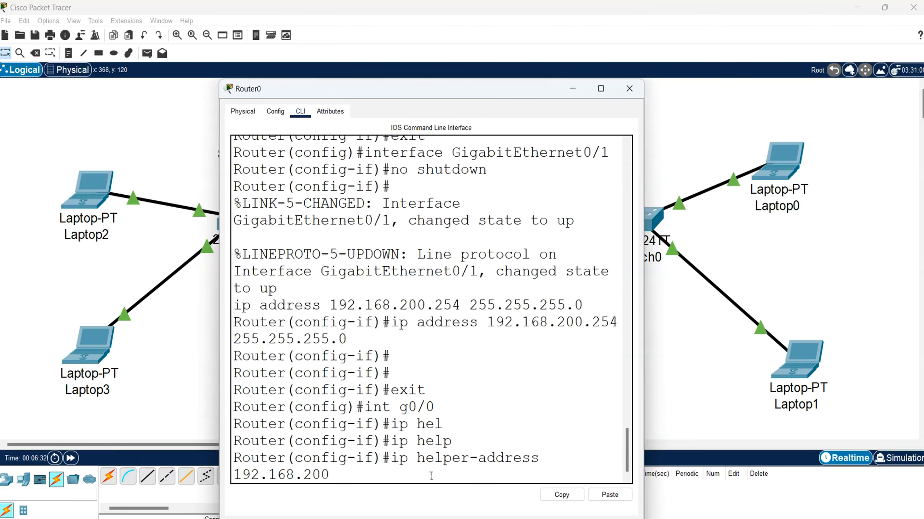
type(".200")
key("Return")
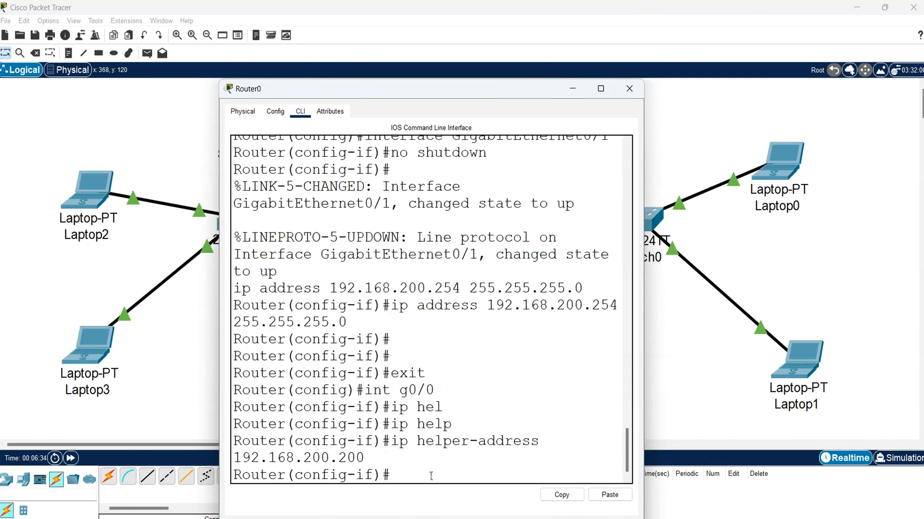
left_click(629, 89)
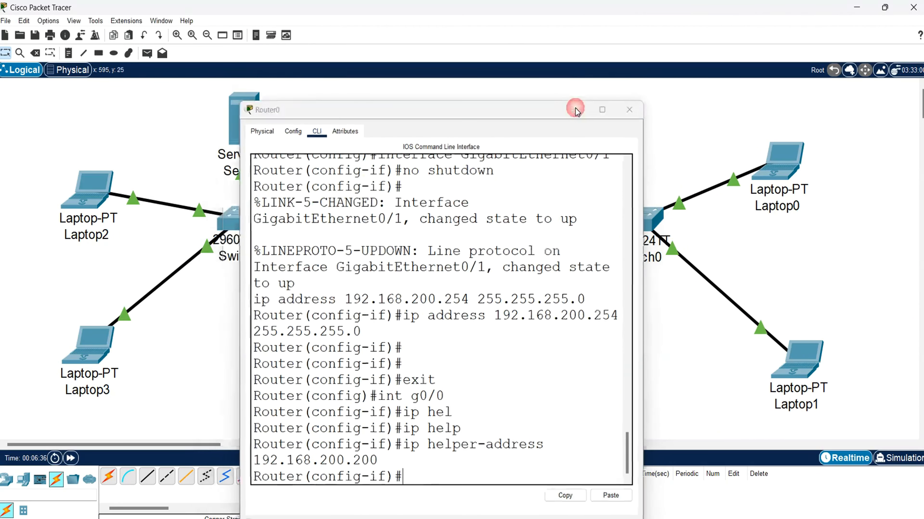
- In simulation mode, send a new address request from Laptop0 by toggling its IP configuration to Static and back to DHCP
left_click(800, 156)
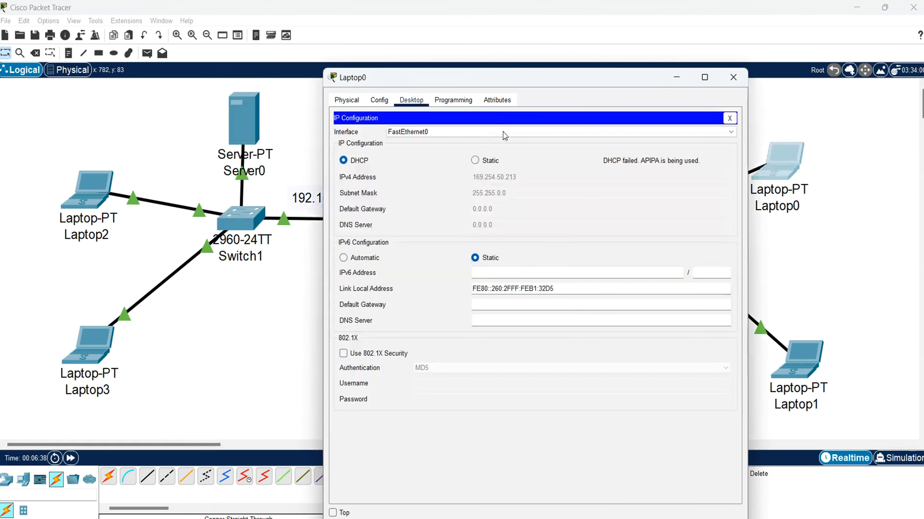
left_click_drag(538, 83, 226, 84)
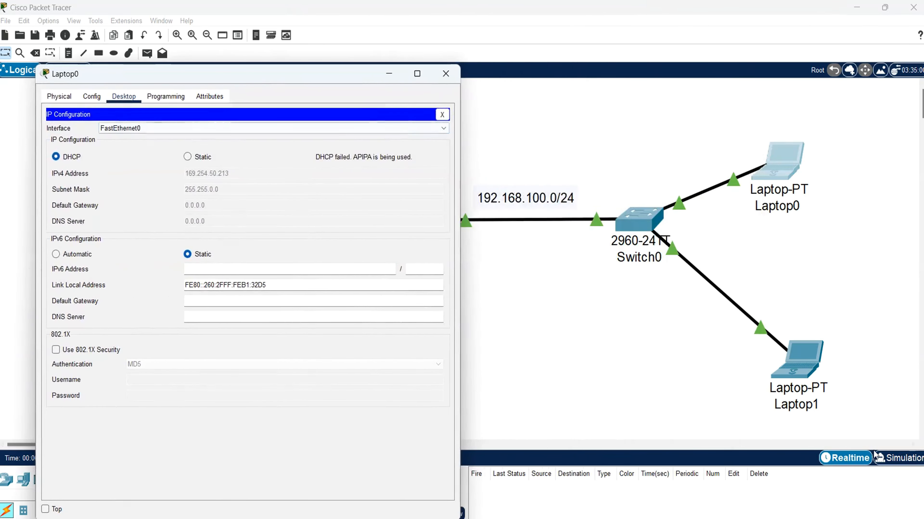
left_click(887, 458)
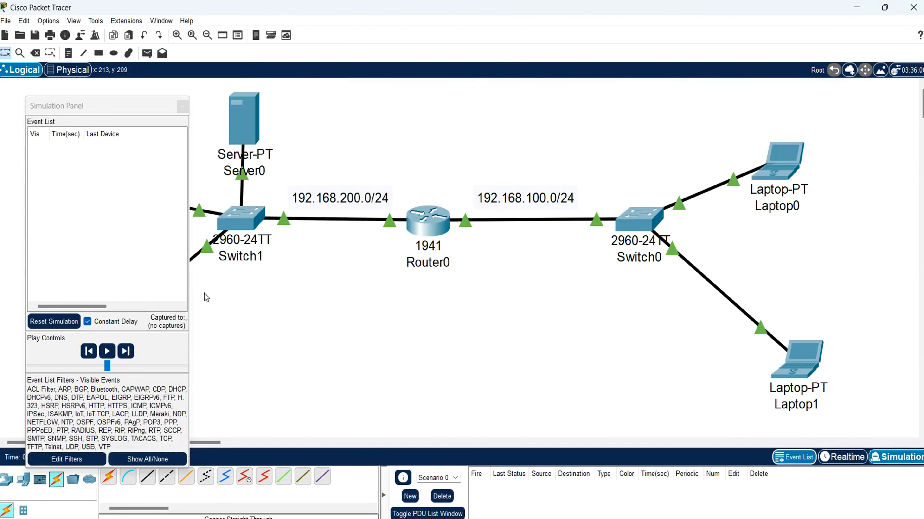
left_click(789, 165)
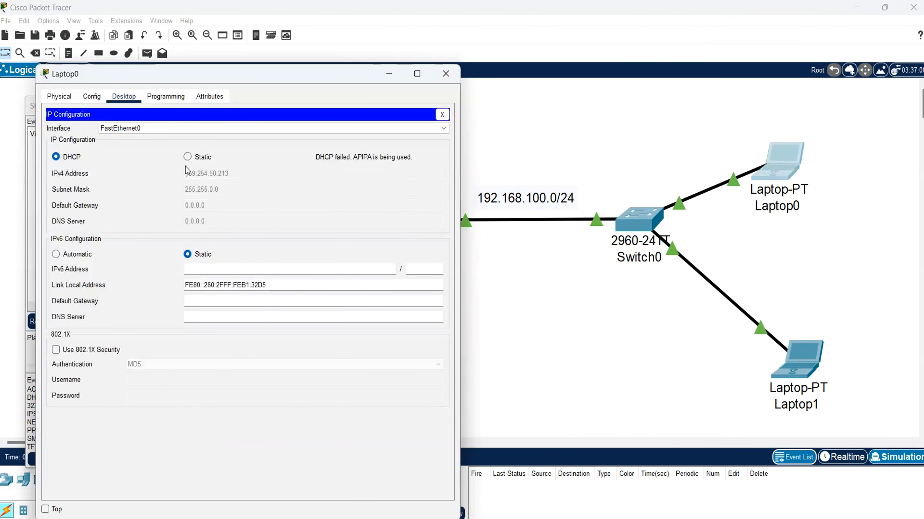
left_click(188, 156)
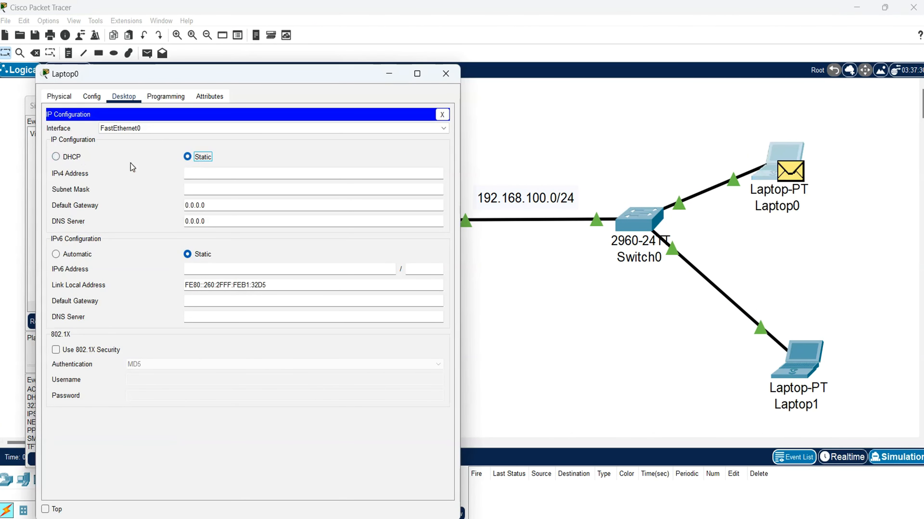
left_click(78, 161)
- Play the simulation to follow Laptop0's relayed DHCP exchange with Server0, and close the Simulation Panel
left_click(390, 74)
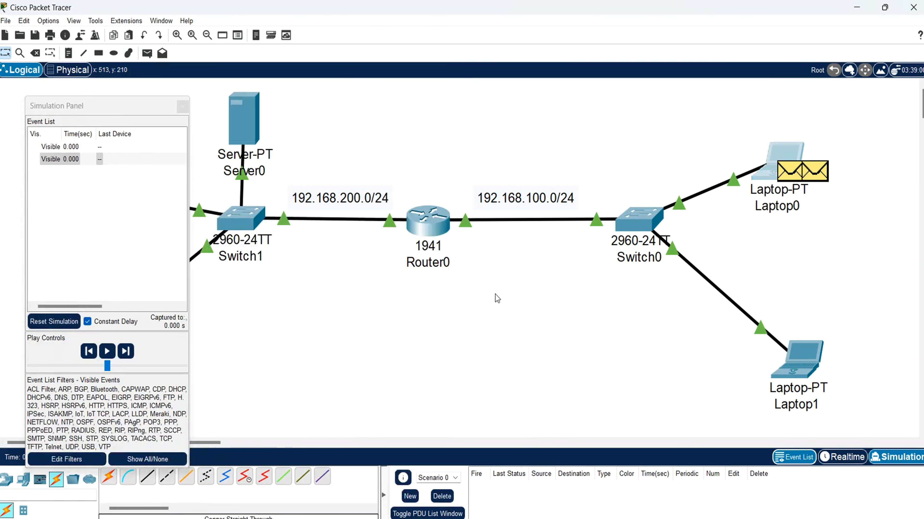
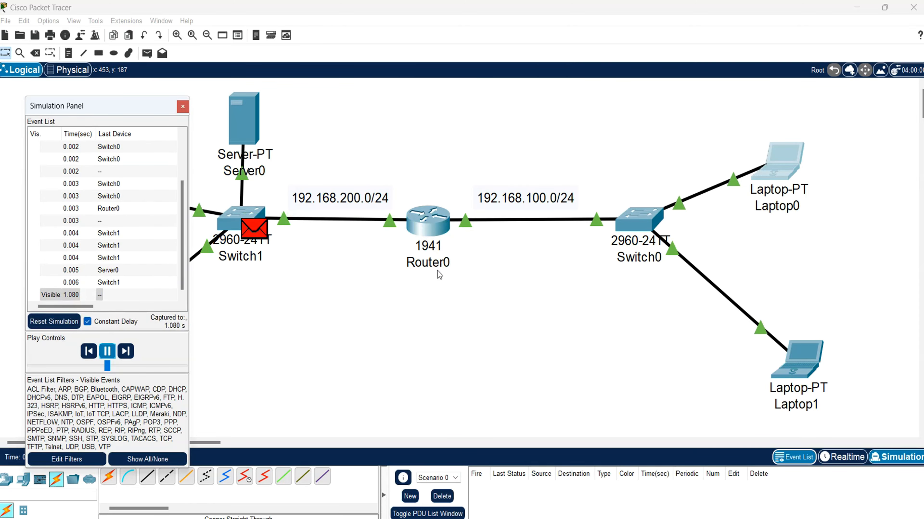
left_click(179, 108)
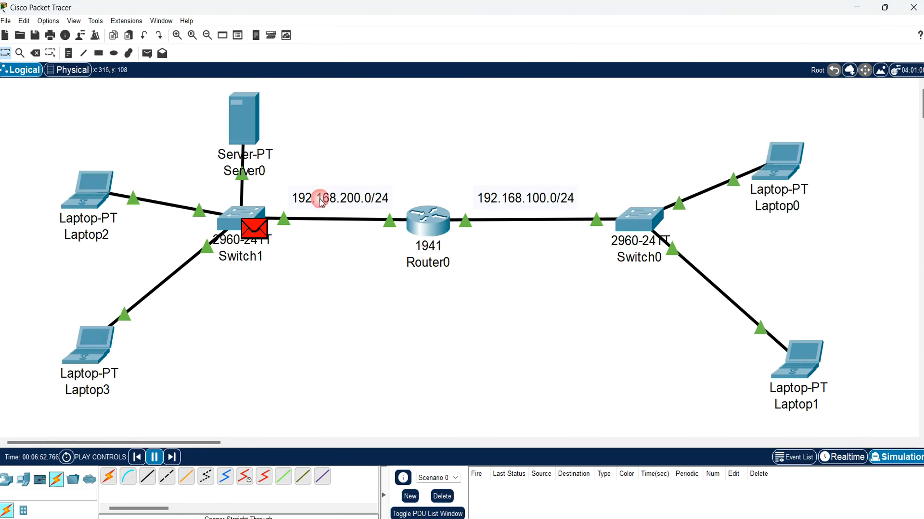
- Return to Realtime mode, renew Laptop0's address by switching its IP configuration to Static and back to DHCP, and close its window
left_click(845, 457)
left_click(781, 161)
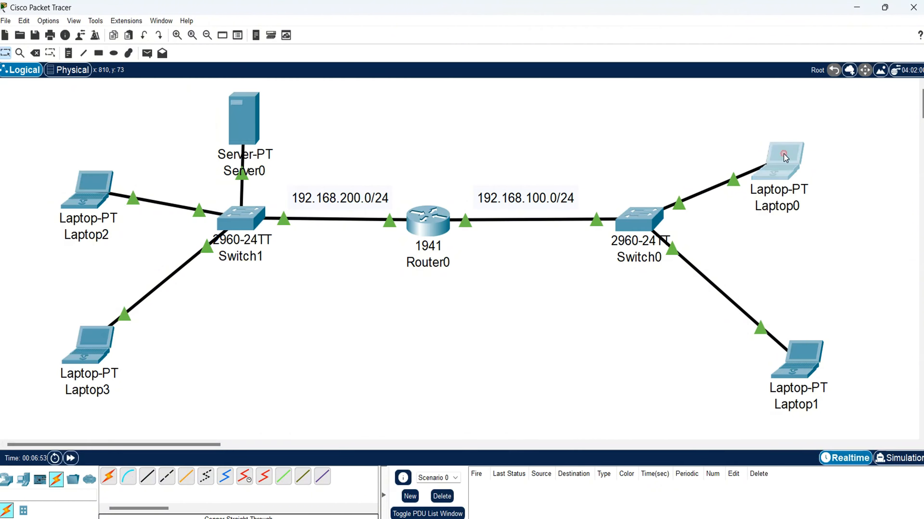
left_click(198, 158)
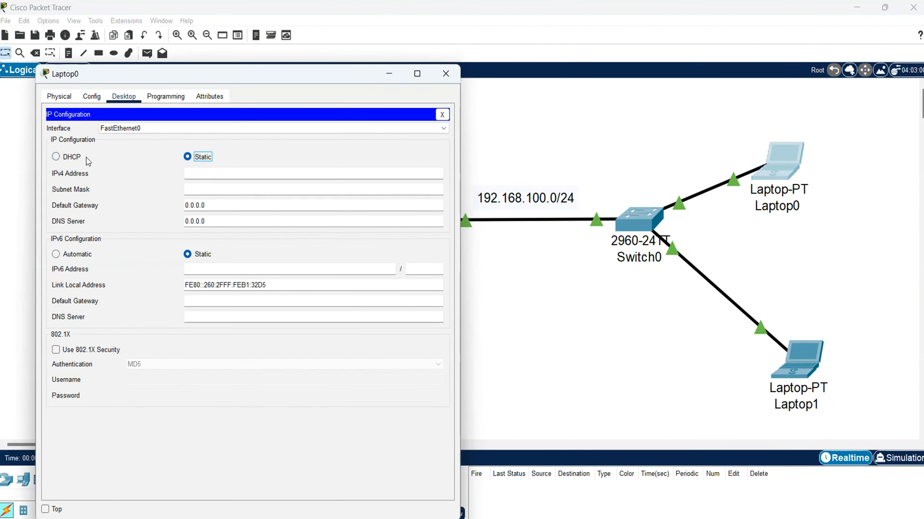
left_click(85, 160)
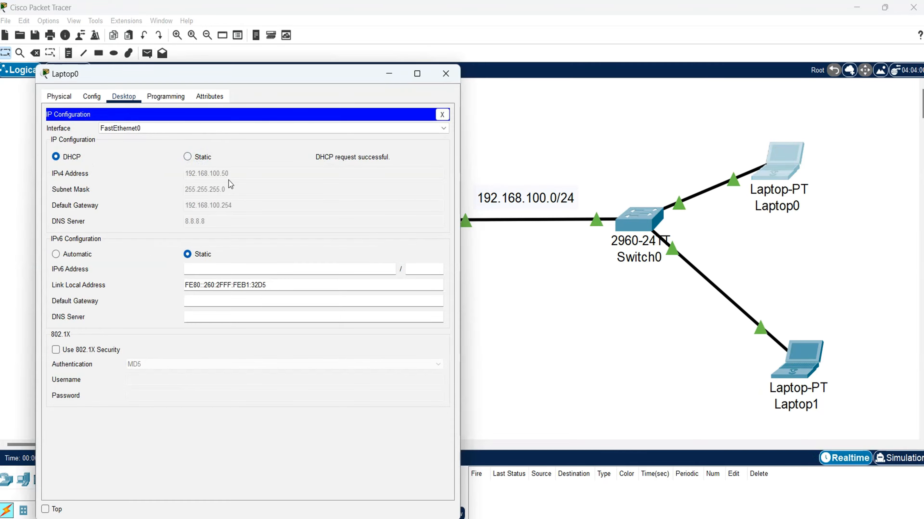
left_click(442, 115)
left_click(445, 75)
- Renew Laptop1's address by switching its IP configuration to Static and back to DHCP, and close its window
left_click(793, 358)
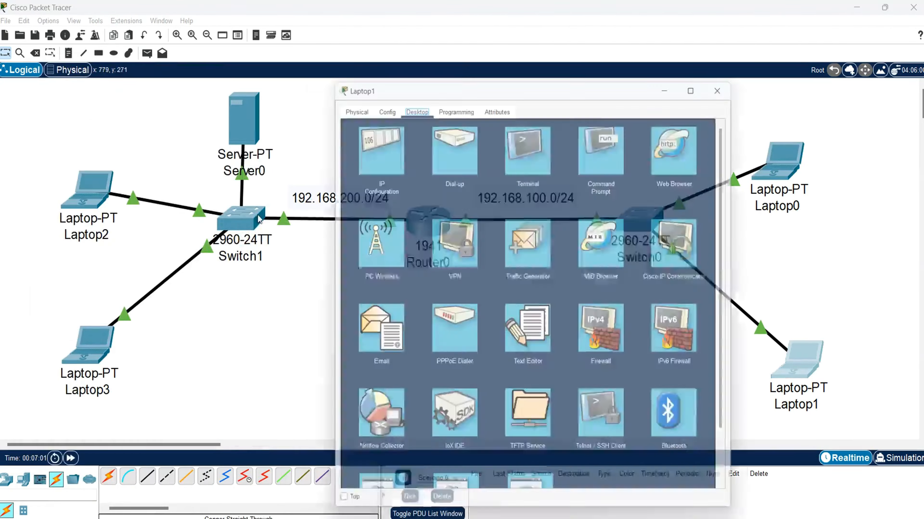
left_click(374, 141)
left_click(489, 160)
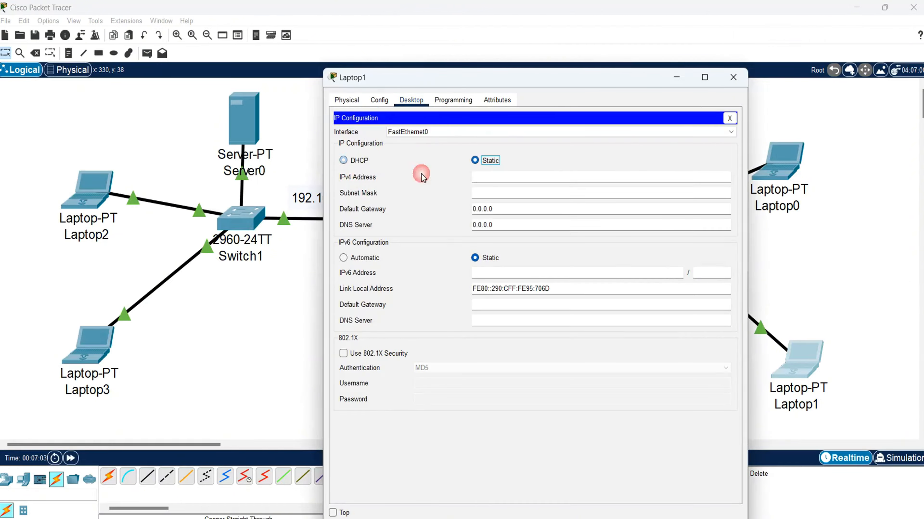
left_click(358, 160)
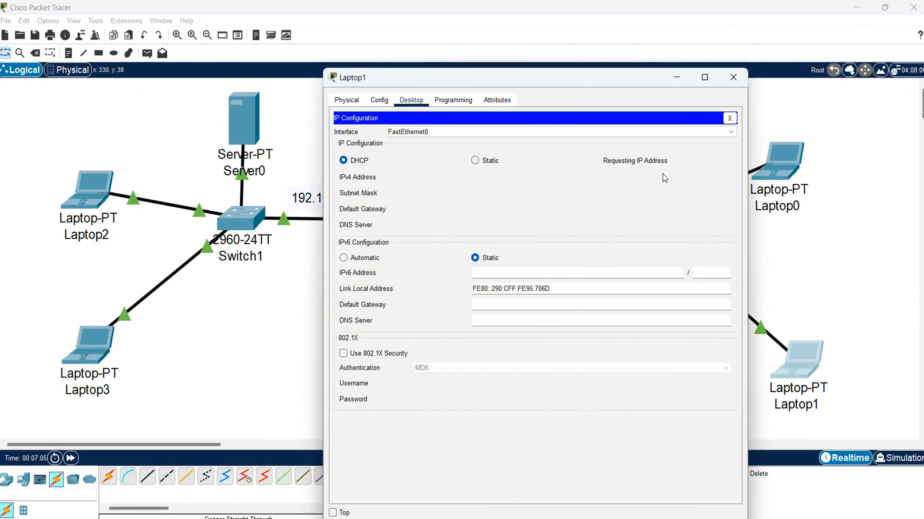
left_click(729, 117)
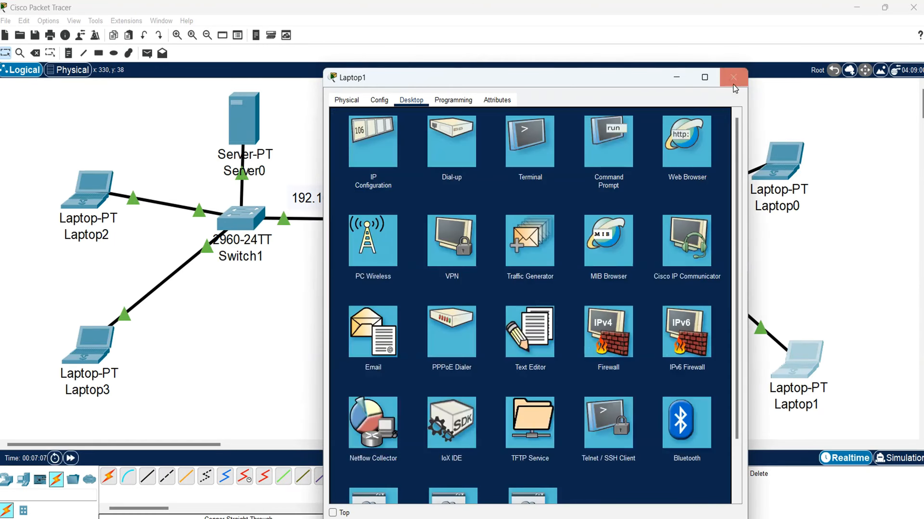
left_click(733, 78)
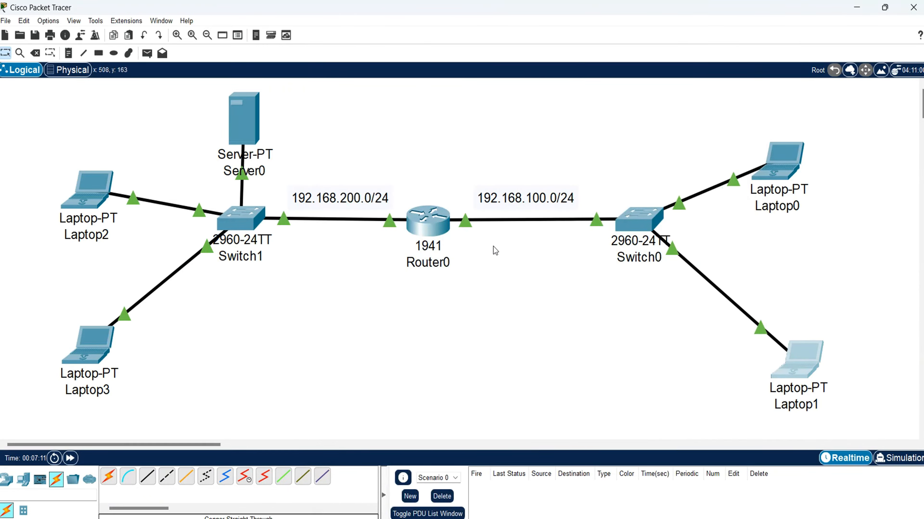
- Review the ip helper-address command in Router0's maximized command line, and put the router window away
left_click_drag(495, 246, 455, 216)
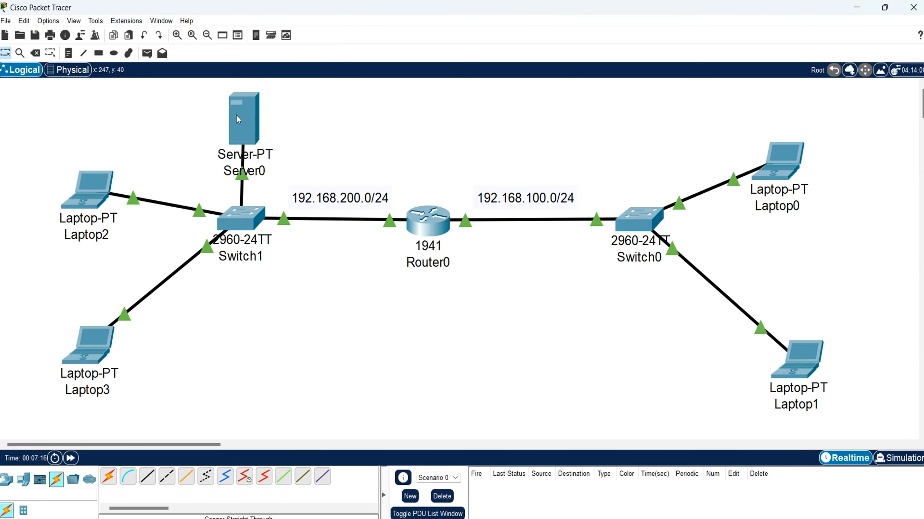
left_click(427, 233)
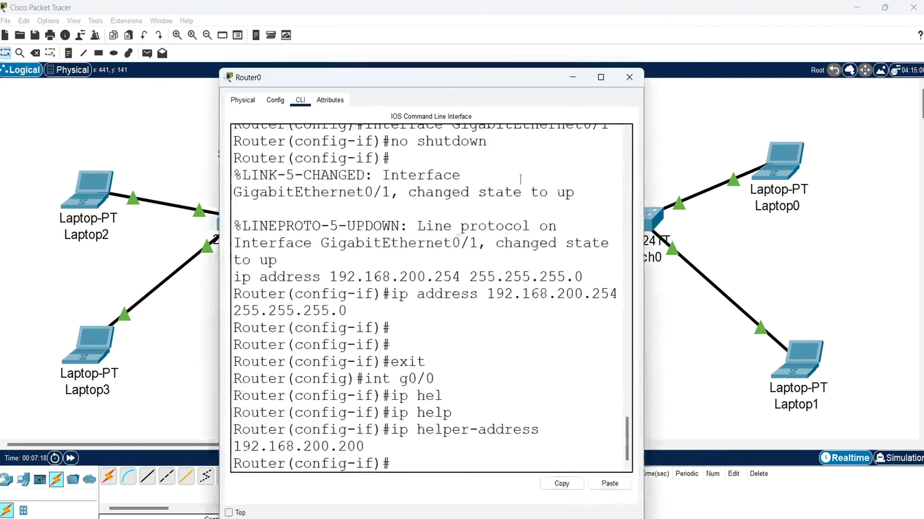
left_click(600, 78)
left_click_drag(490, 445, 176, 414)
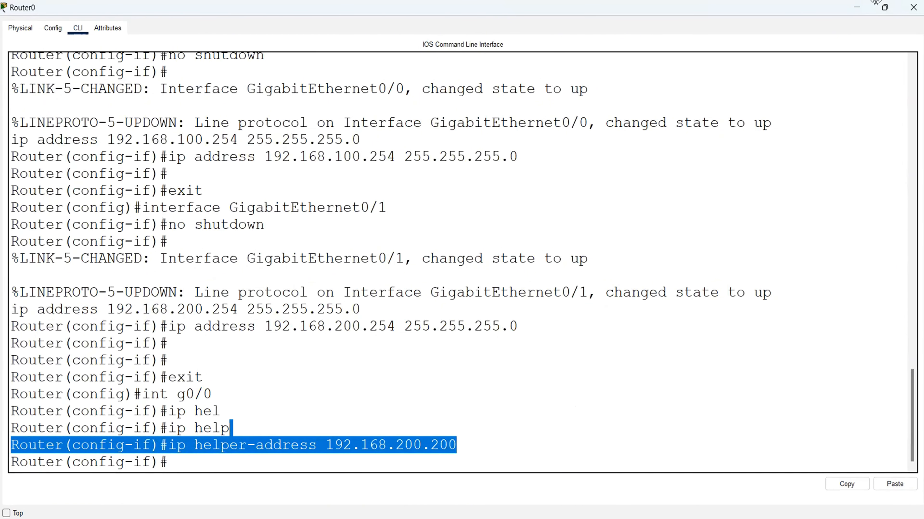
left_click(856, 7)
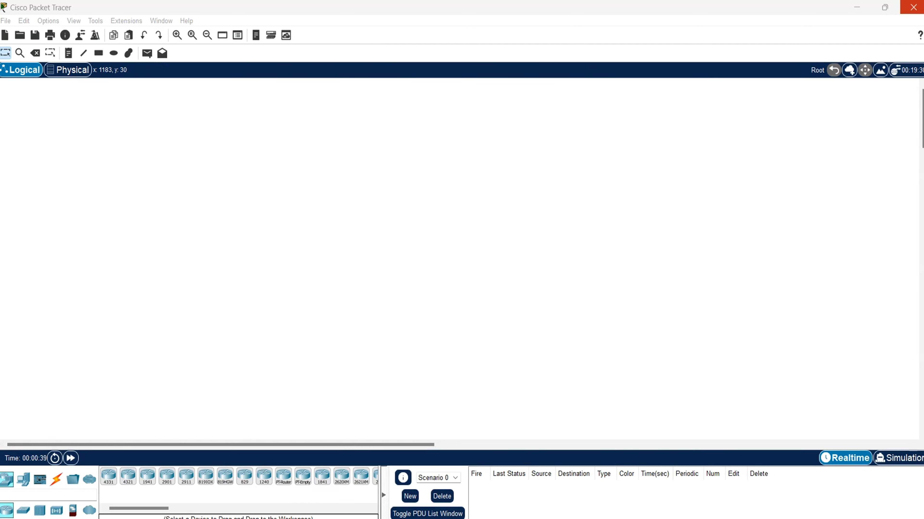
- Place a 2960 switch near the middle of the empty workspace
left_click(913, 7)
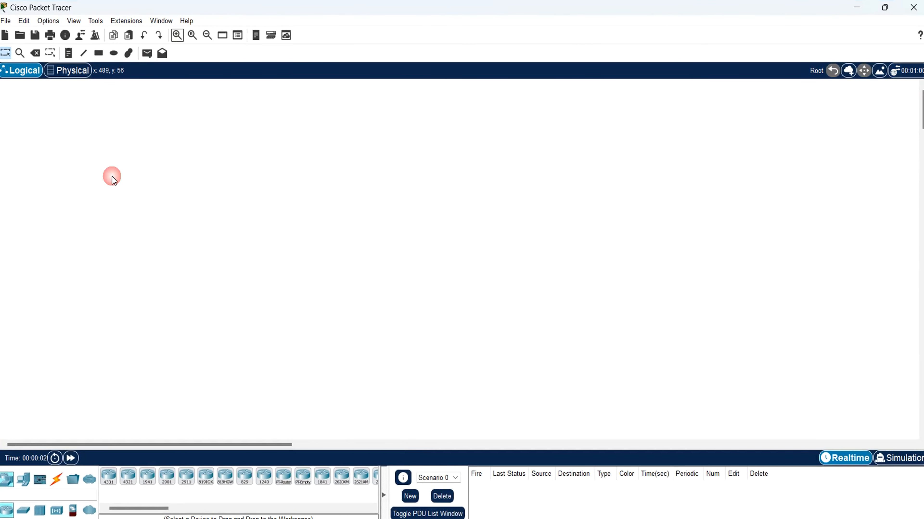
left_click(22, 510)
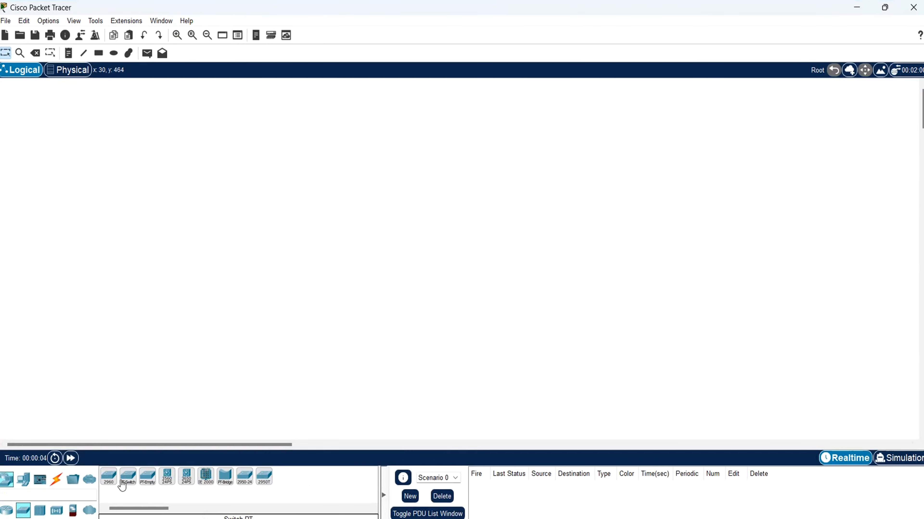
left_click(108, 476)
left_click(344, 236)
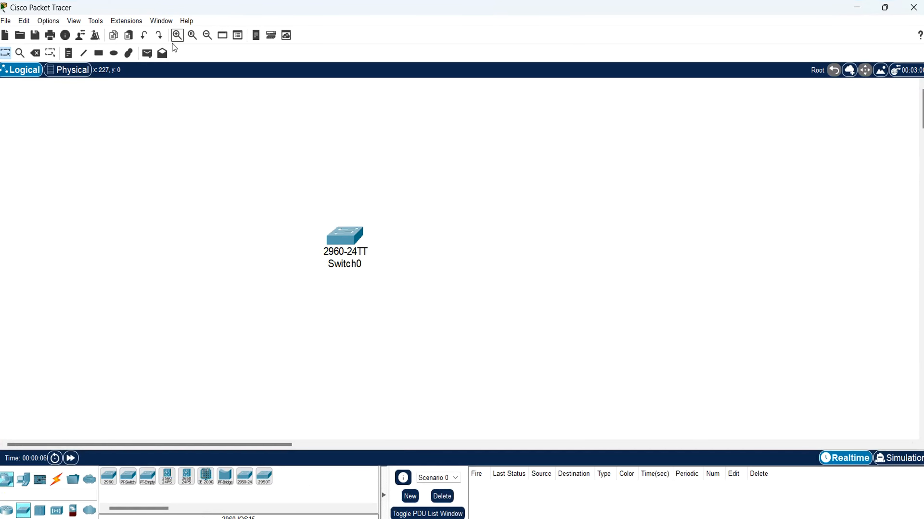
left_click(177, 35)
left_click_drag(459, 286, 350, 226)
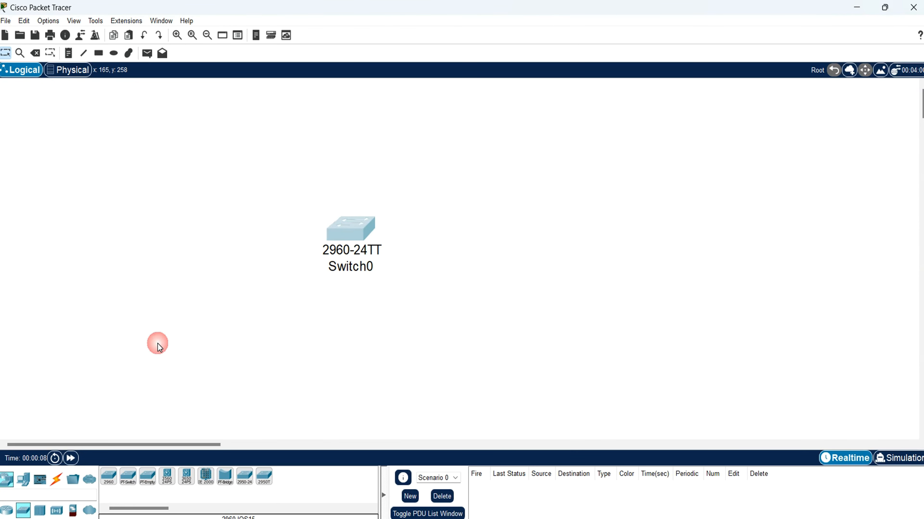
- Place four laptops in a row below Switch0
left_click(23, 479)
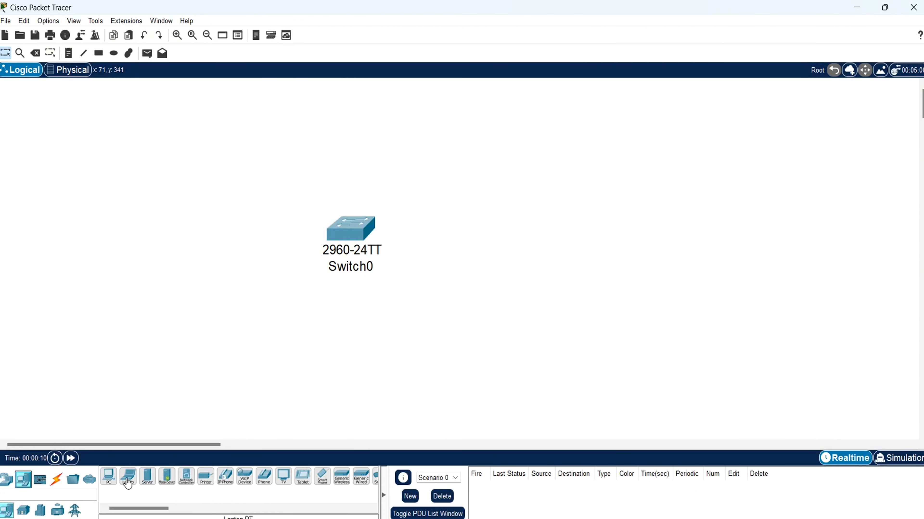
left_click(128, 476)
left_click(254, 338)
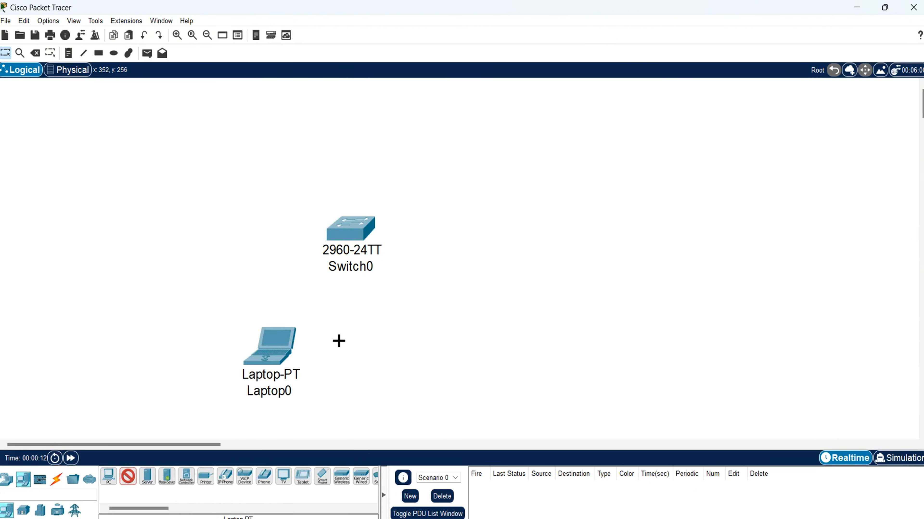
left_click(339, 341)
left_click(425, 342)
left_click(517, 344)
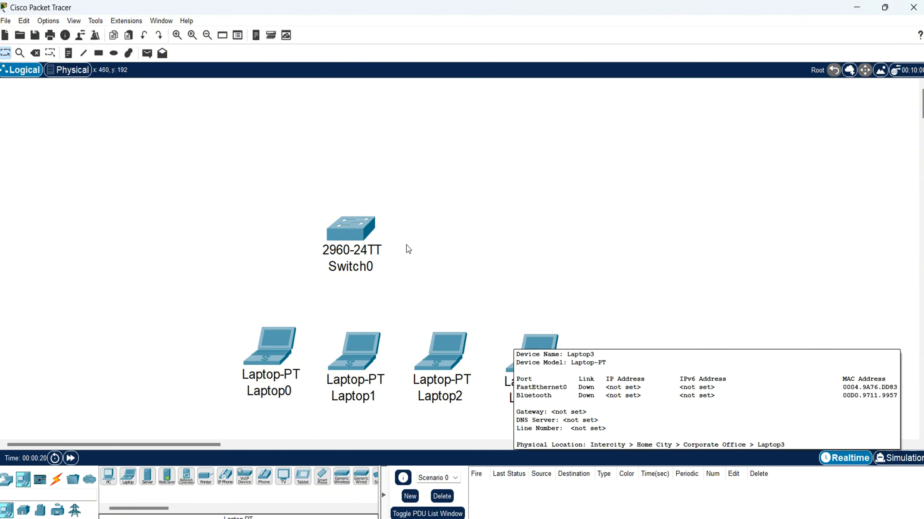
- Add a server up and to the right of Switch0, and reposition the switch centrally above the laptops
left_click_drag(349, 234, 396, 214)
left_click(288, 244)
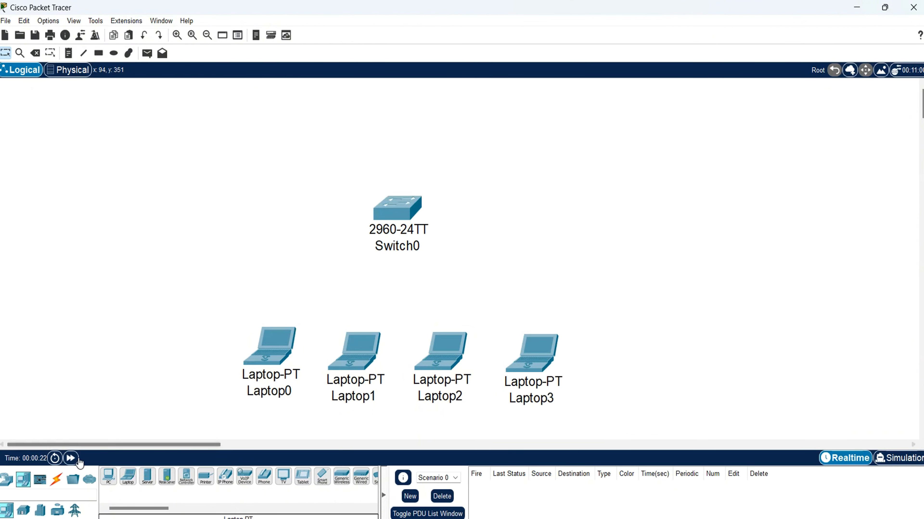
left_click(152, 484)
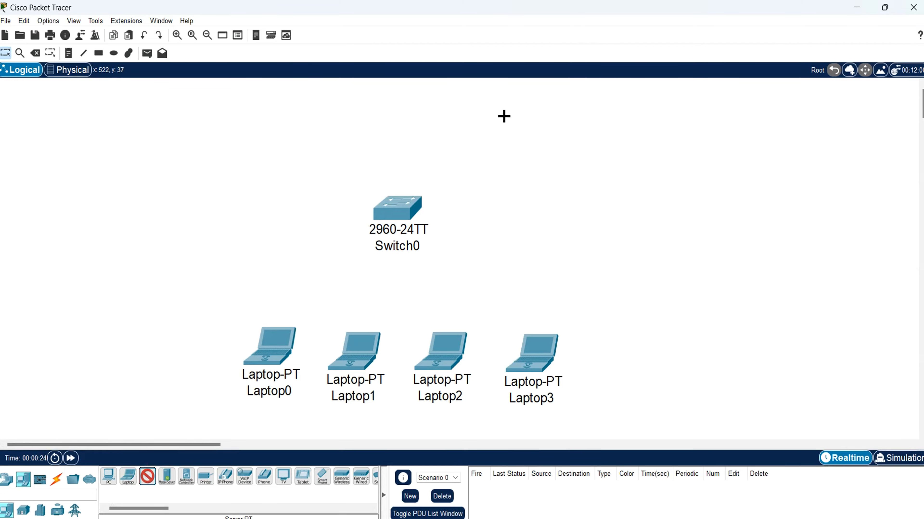
left_click(518, 130)
left_click_drag(409, 206, 412, 218)
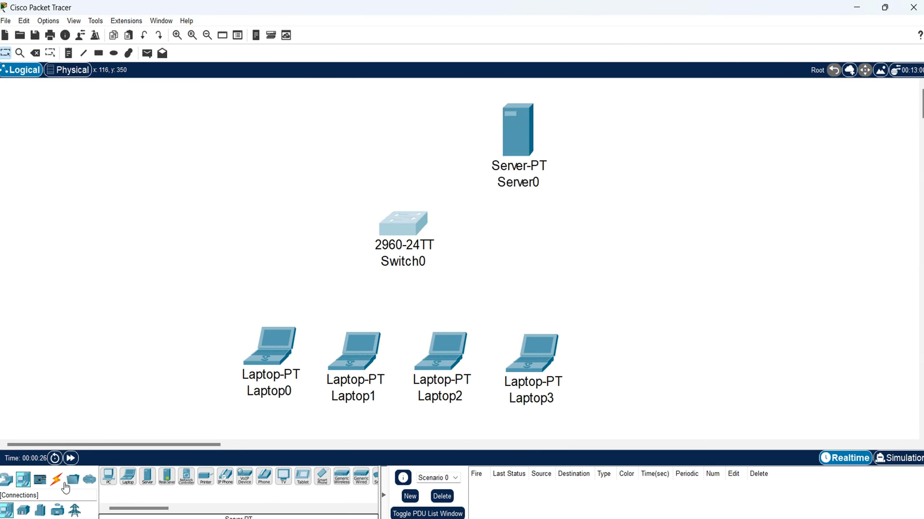
- Connect Laptop0 and Laptop1 to Switch0's FastEthernet0/1 and FastEthernet0/2 ports with copper straight-through cables
left_click(56, 480)
left_click(148, 478)
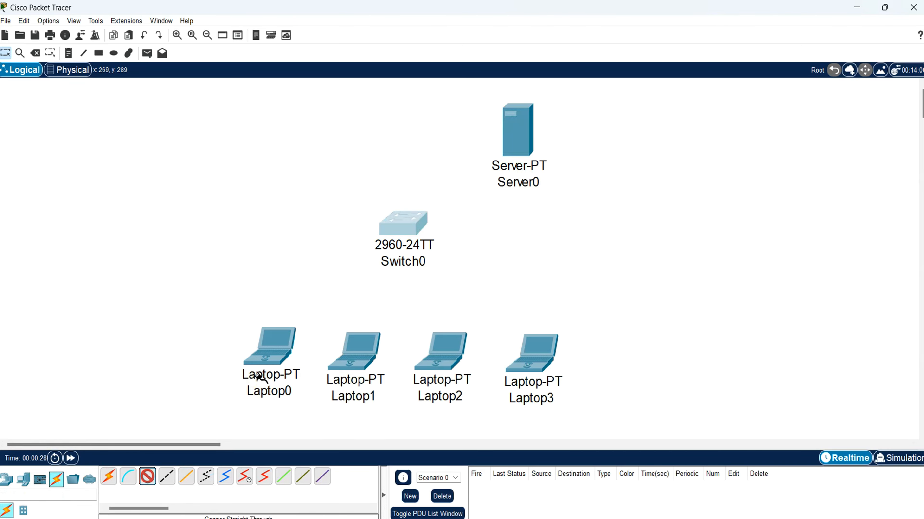
left_click(266, 349)
left_click(307, 353)
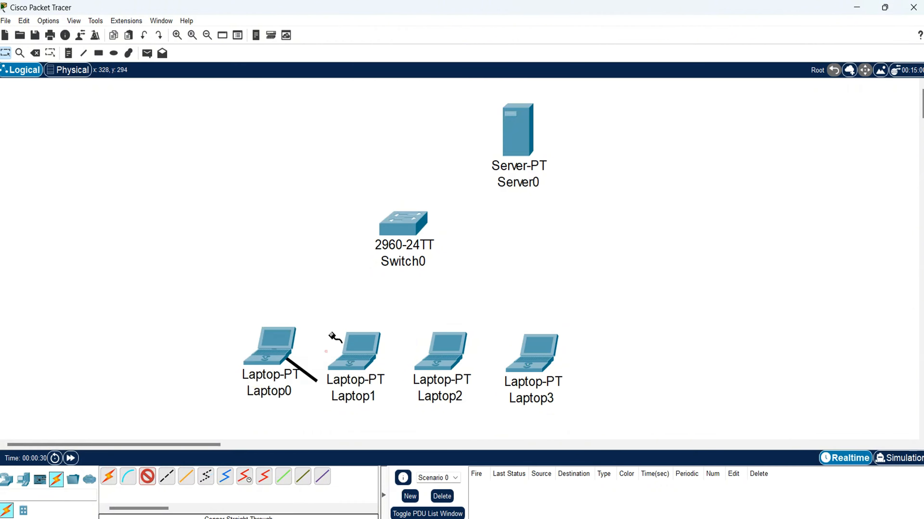
left_click(395, 226)
left_click(433, 20)
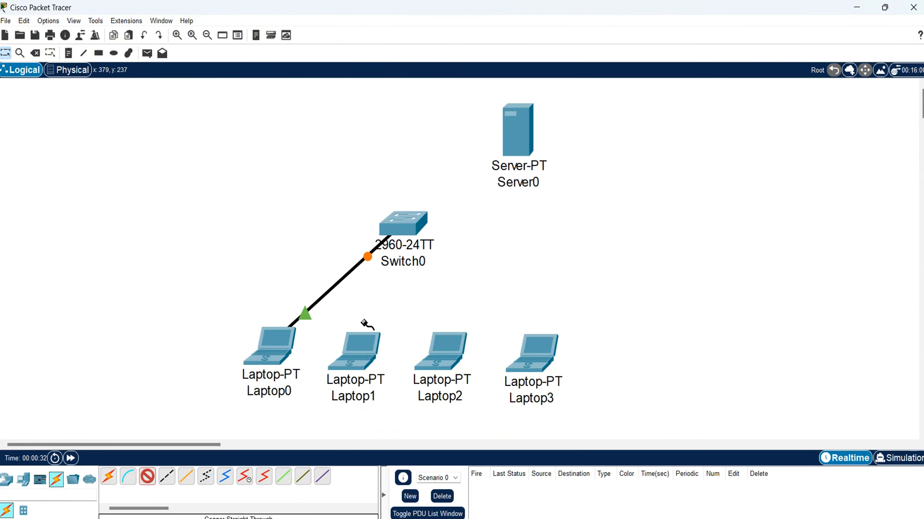
left_click(361, 356)
left_click(394, 397)
left_click(407, 221)
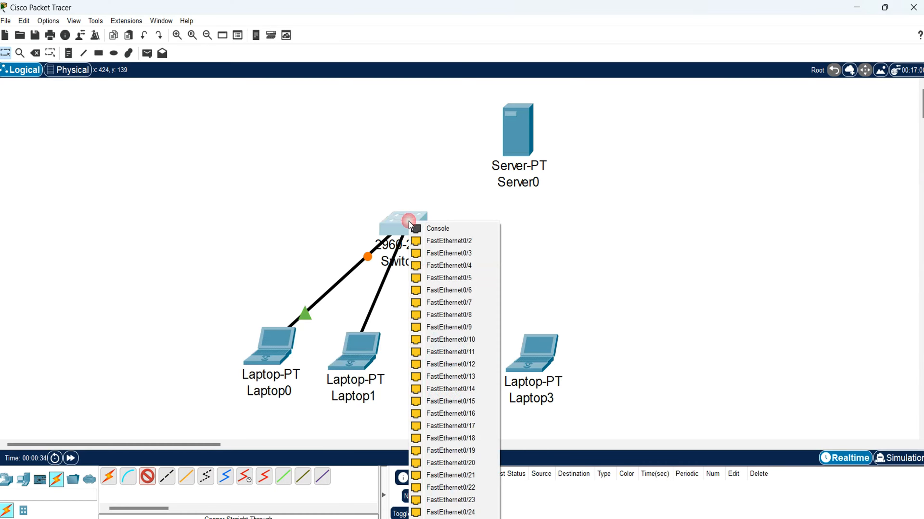
left_click(472, 241)
- Connect the FastEthernet0 ports of Laptop2 and Laptop3 to Switch0's FastEthernet0/3 and FastEthernet0/4 with copper straight-through cables
left_click(442, 351)
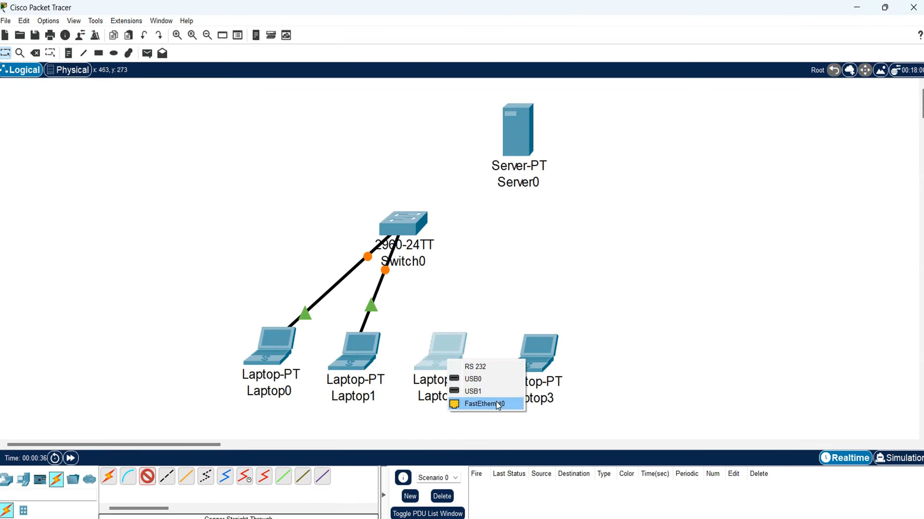
left_click(487, 404)
left_click(414, 227)
left_click(454, 264)
left_click(539, 357)
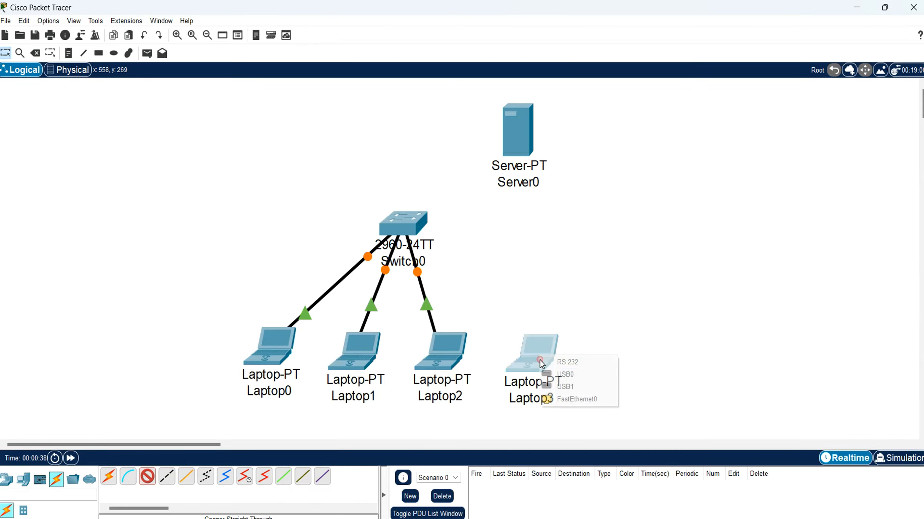
left_click(583, 399)
left_click(408, 223)
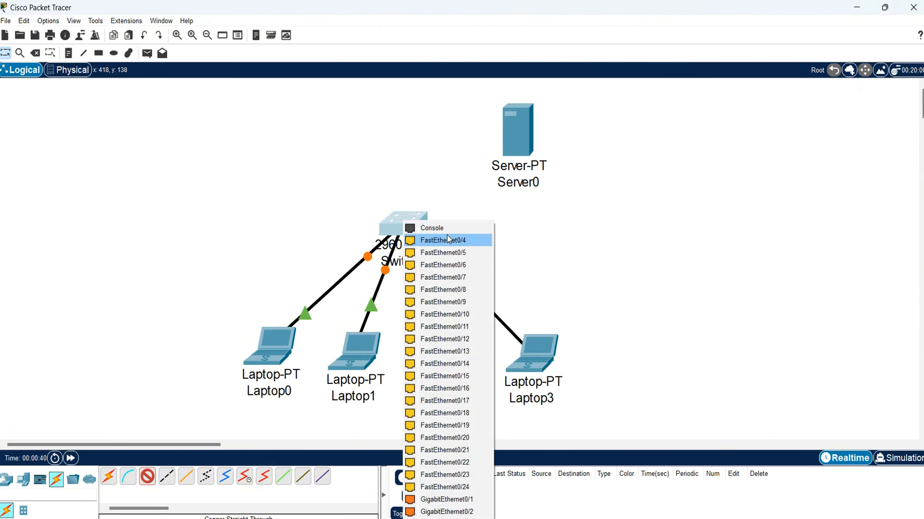
left_click(455, 276)
- Connect Server0 to Switch0 with a copper straight-through cable, and fast-forward the network time
left_click(500, 137)
left_click(531, 128)
left_click(402, 222)
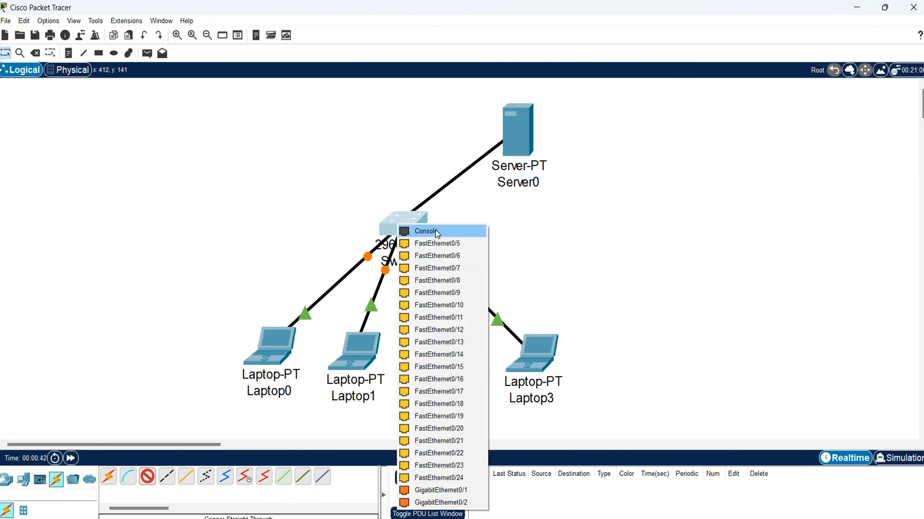
left_click(437, 287)
key("Escape")
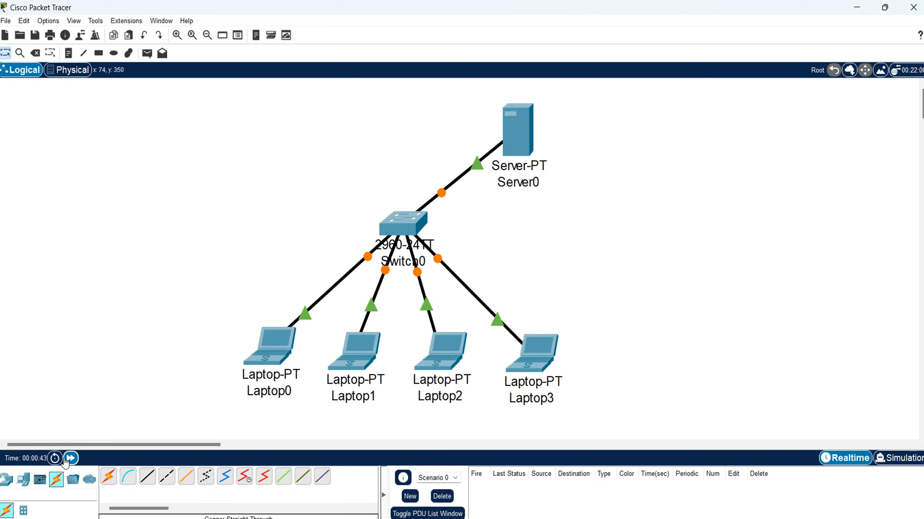
double_click(70, 459)
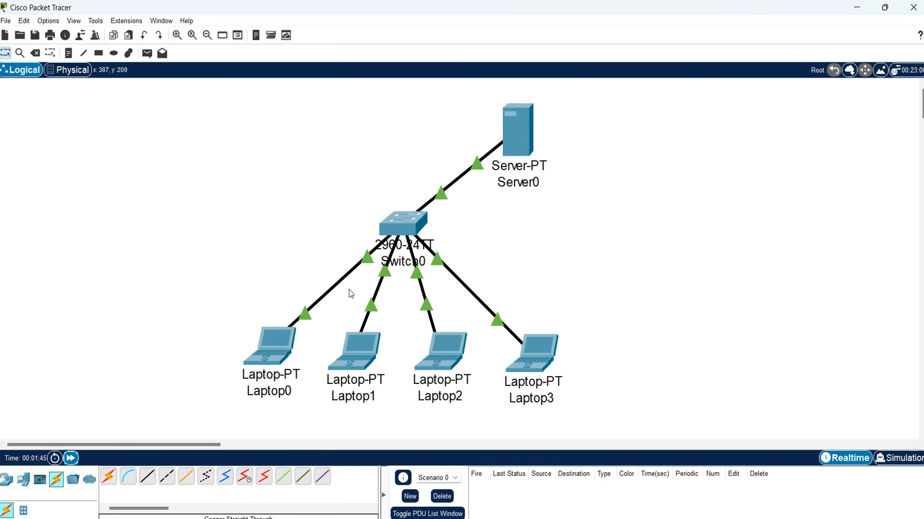
left_click(295, 244)
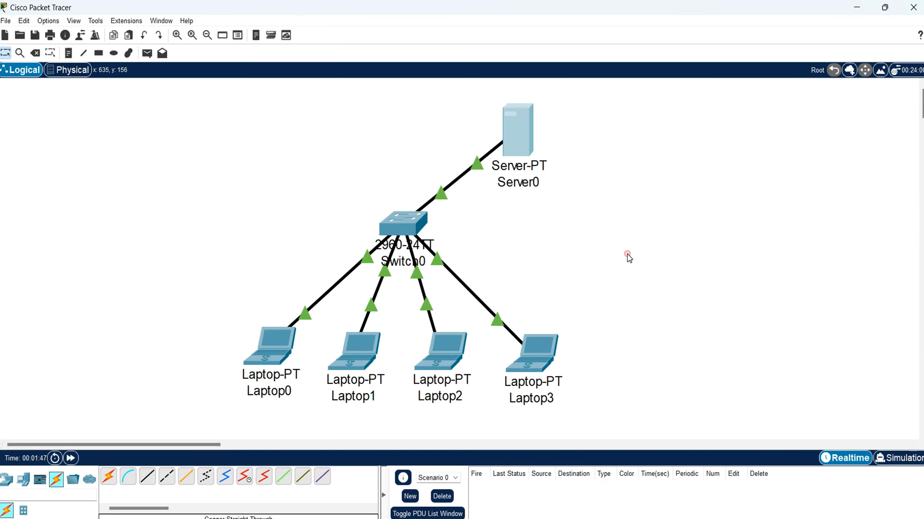
- Set Laptop0's IP configuration to DHCP to request an address, and close its window
left_click(284, 354)
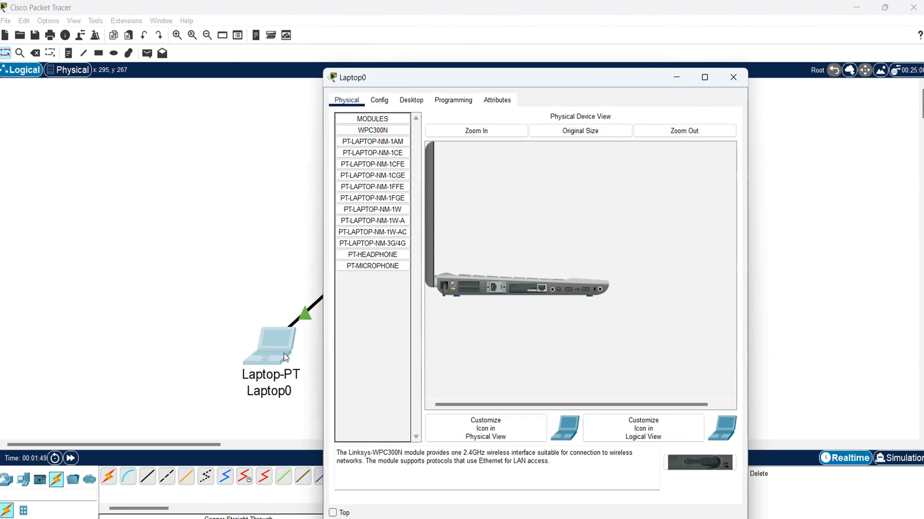
left_click(411, 100)
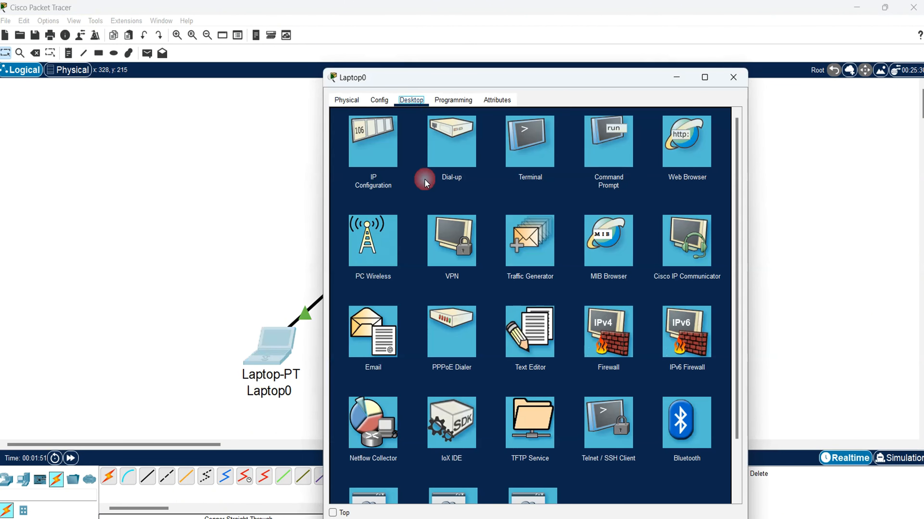
left_click(373, 156)
left_click(343, 161)
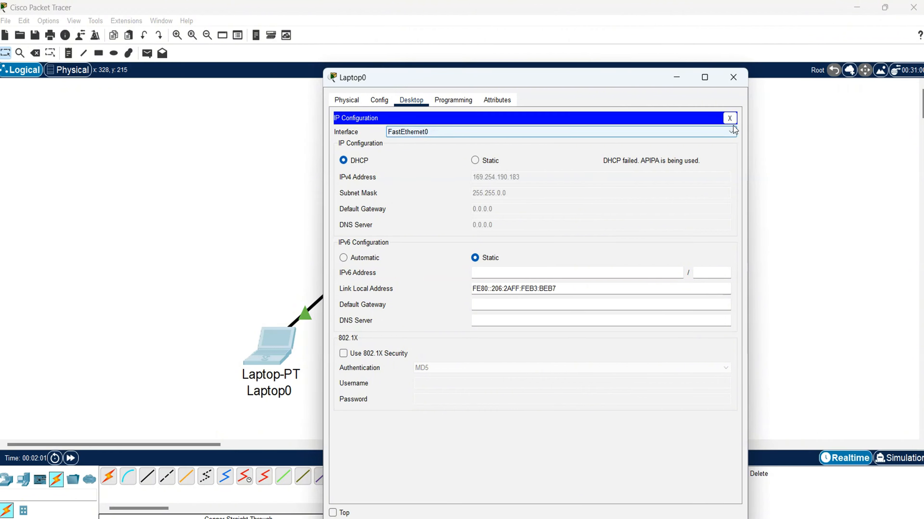
left_click(730, 118)
left_click(734, 77)
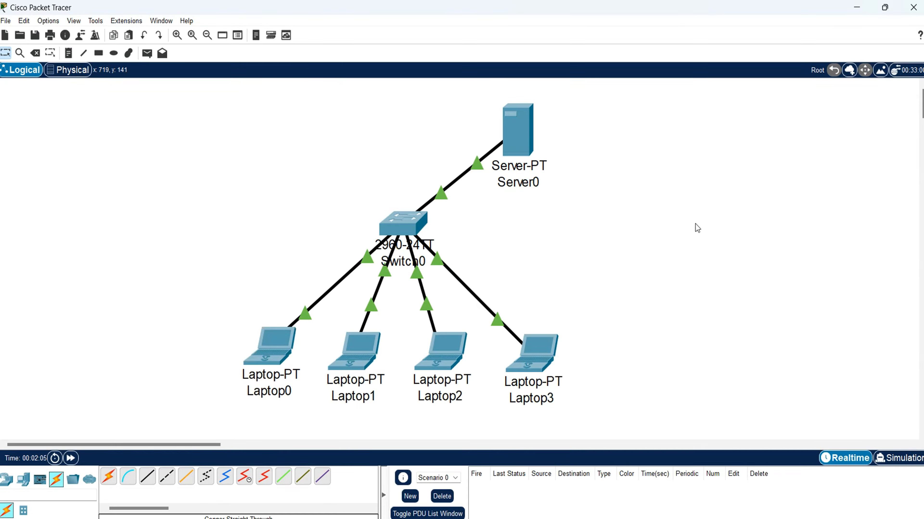
- Switch to simulation mode and request a DHCP address again on Laptop0 by toggling its configuration to static and back to DHCP
left_click(900, 459)
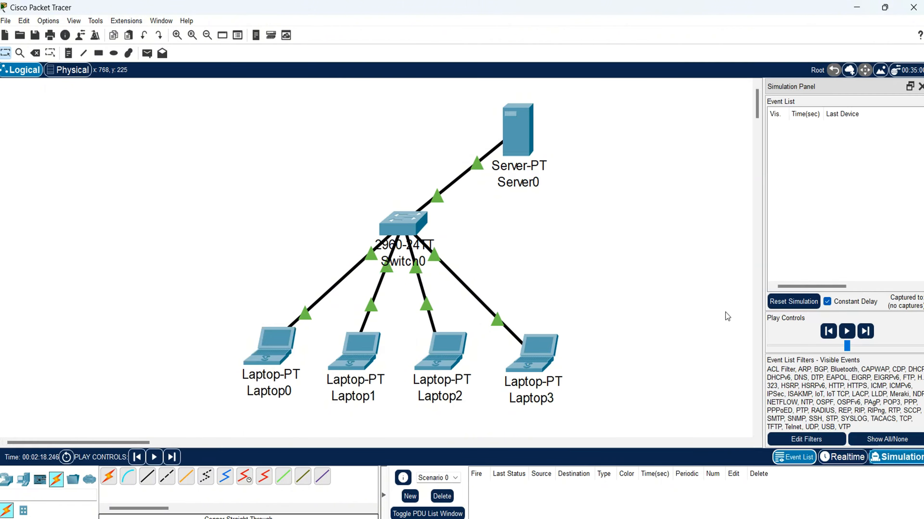
left_click(269, 346)
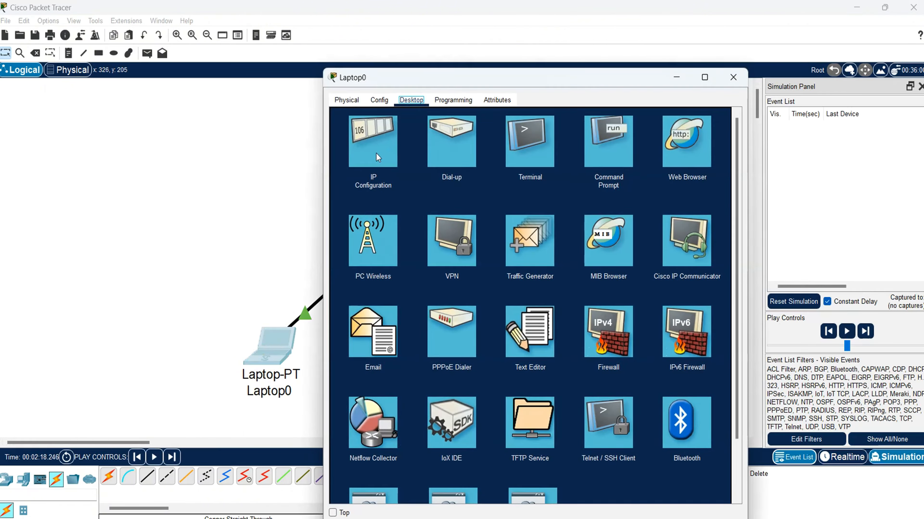
left_click(376, 154)
left_click(485, 162)
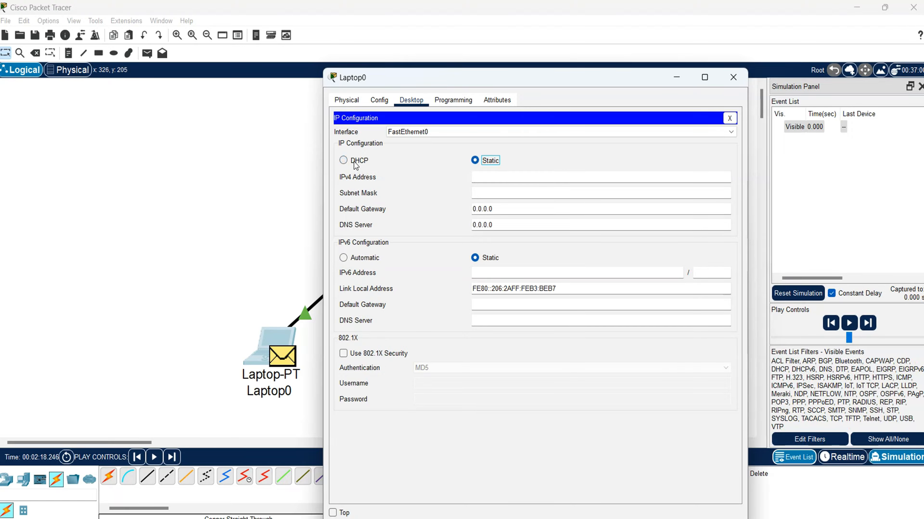
left_click(354, 163)
- Play the DHCP simulation with the event list detached and widened to trace Laptop0's packets, and return to realtime mode
left_click_drag(870, 88, 689, 105)
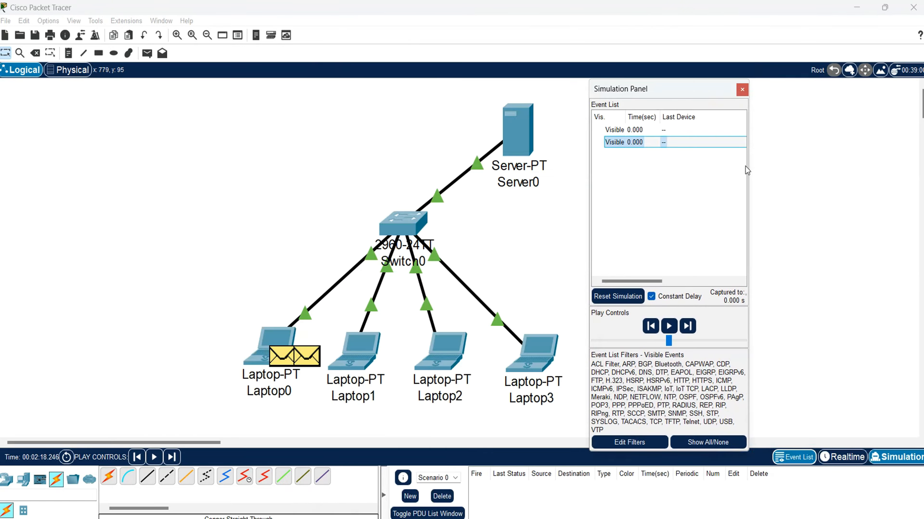
left_click_drag(749, 164, 860, 164)
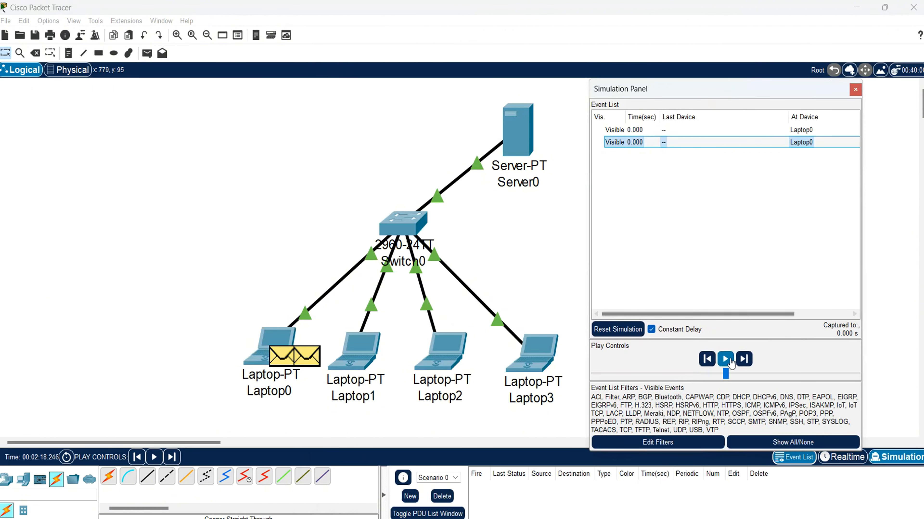
left_click(726, 359)
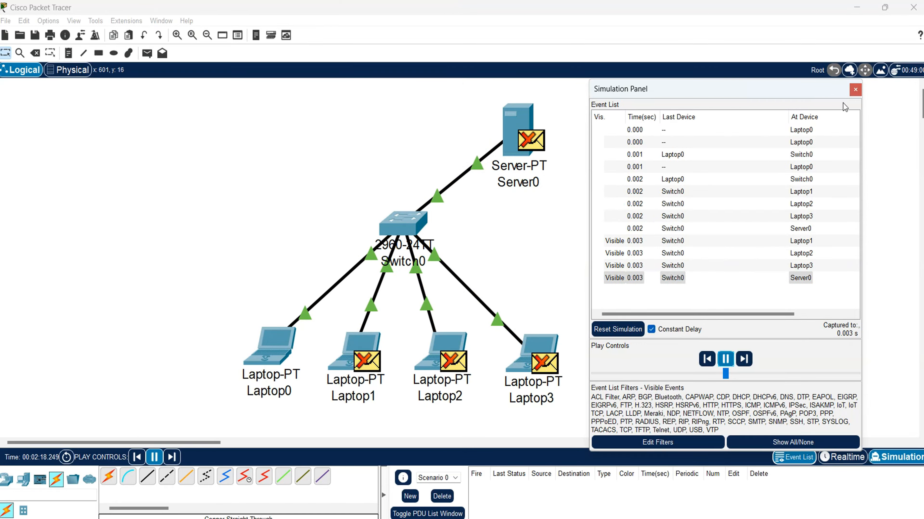
left_click(855, 90)
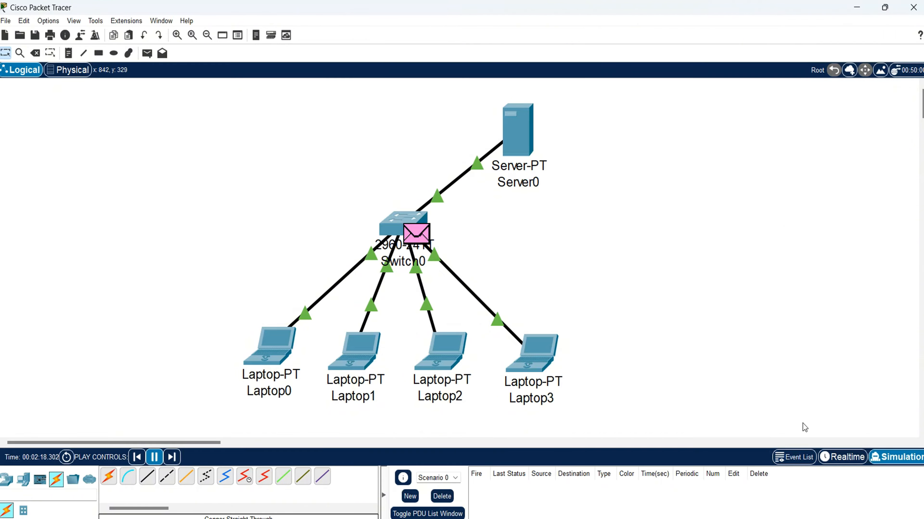
left_click(844, 458)
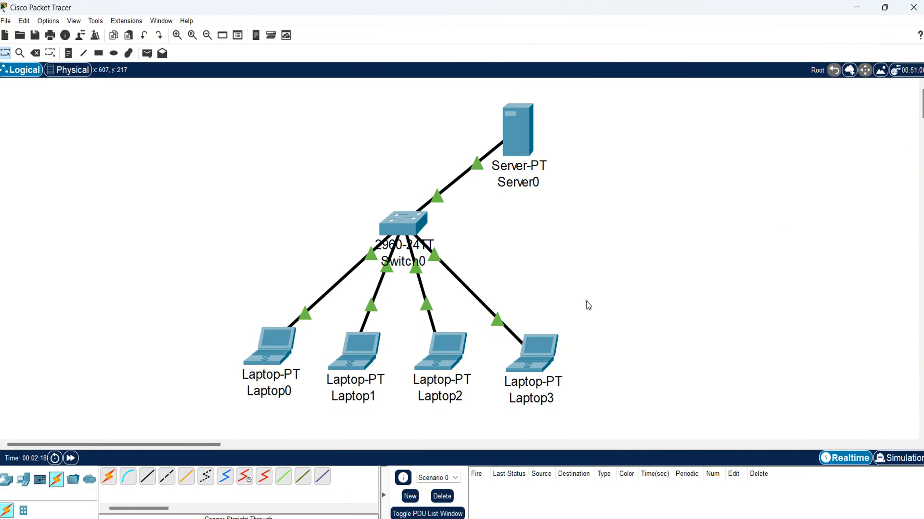
- Assign Server0 the static IPv4 address 192.168.100.11 with subnet mask 255.255.255.0
left_click(520, 133)
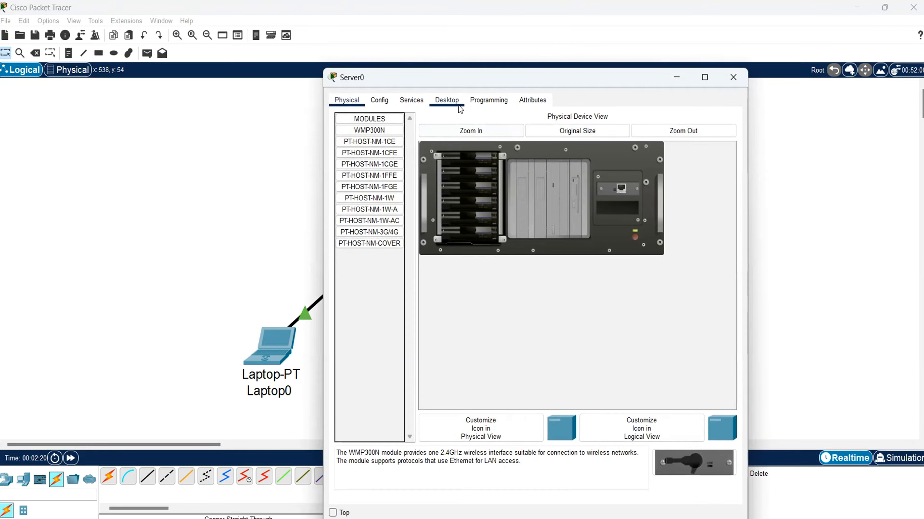
left_click(448, 101)
left_click(396, 164)
left_click(528, 162)
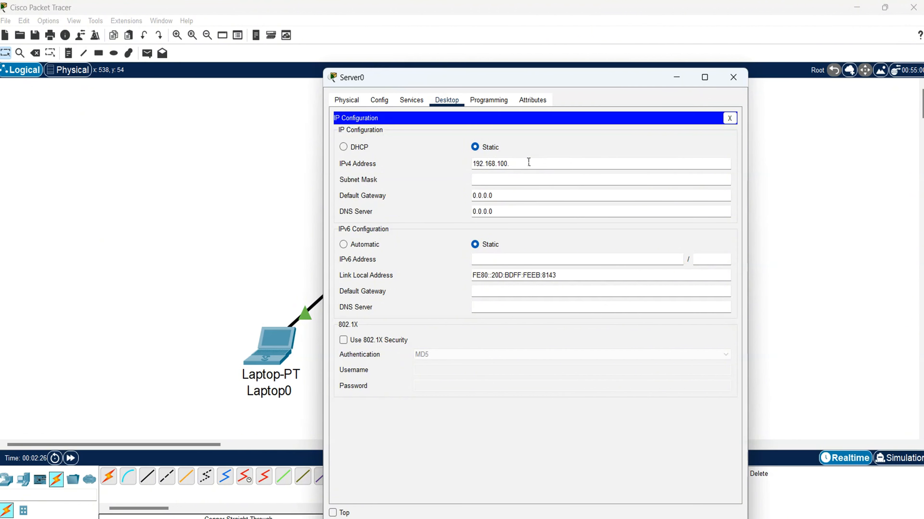
type("192.168.100.11")
key("Tab")
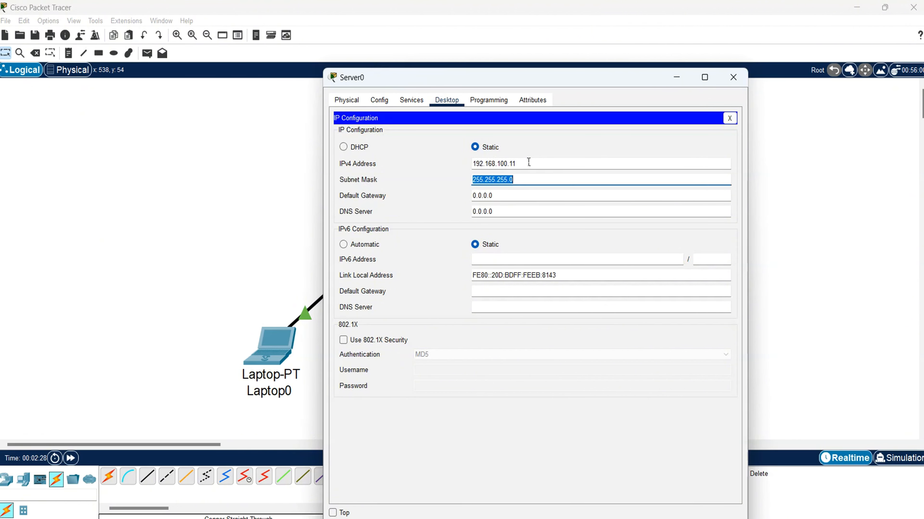
- Set Server0's default gateway to 192.168.100.254 and its DNS server to 8.8.8.8, and close the IP configuration
key("Tab")
type("192")
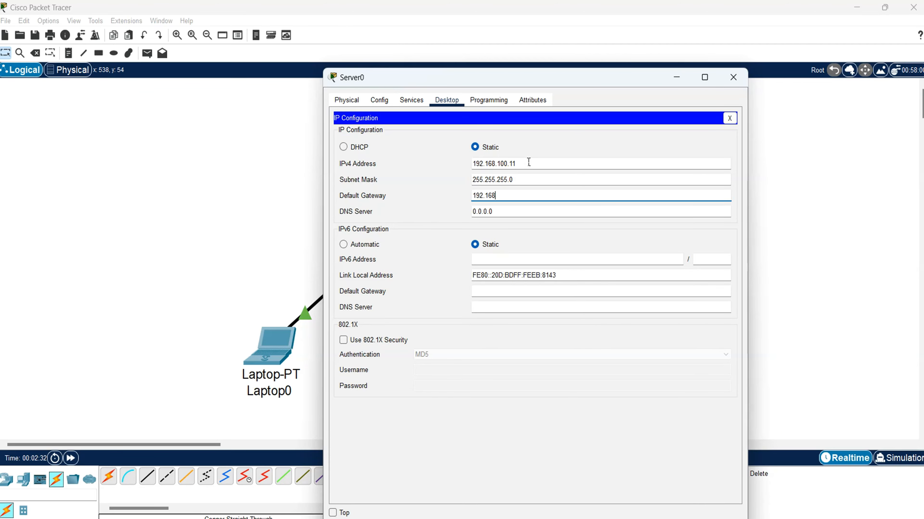
type(".168.100.254")
key("Tab")
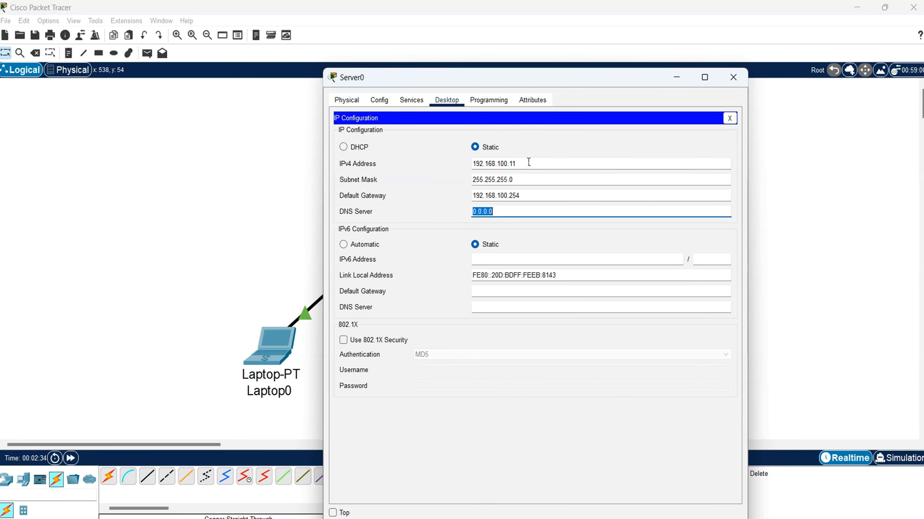
type("8.8.8.8")
left_click(729, 119)
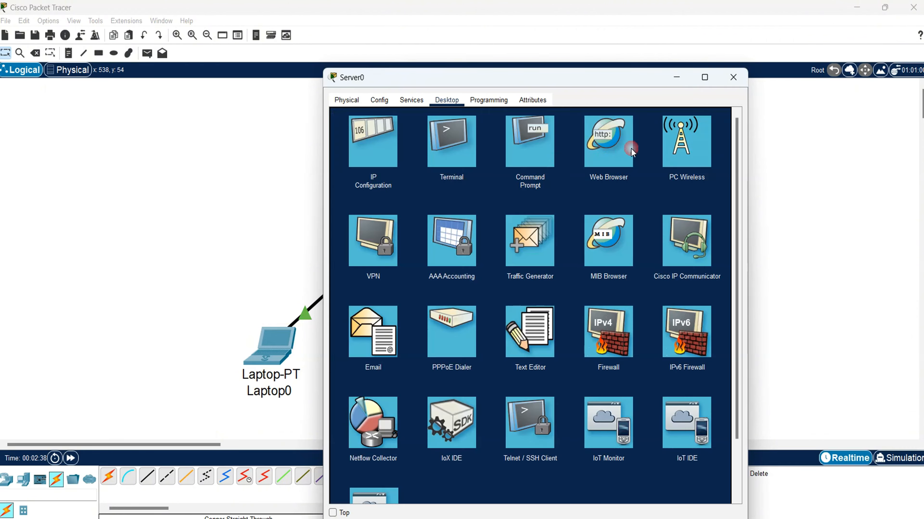
- Turn on Server0's DHCP service and give serverPool the default gateway 192.168.100.254 and DNS server 8.8.8.8
left_click(418, 100)
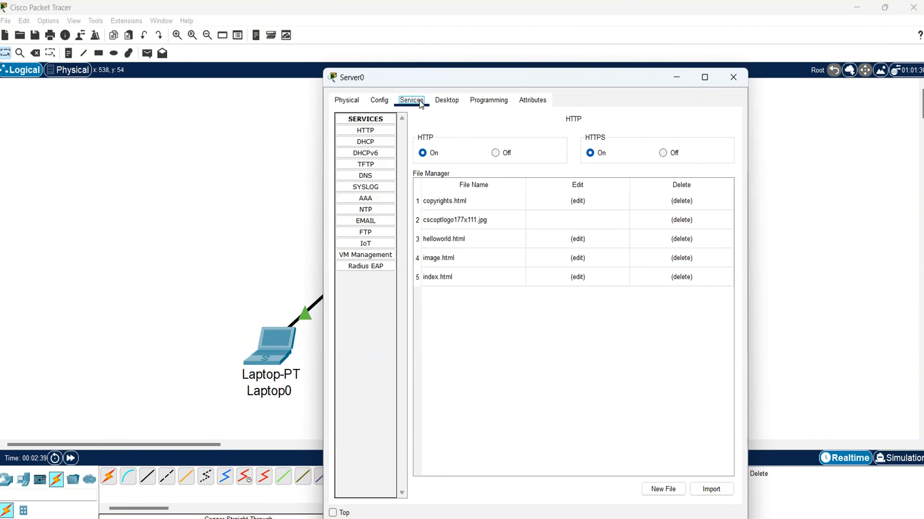
left_click(371, 142)
left_click(602, 140)
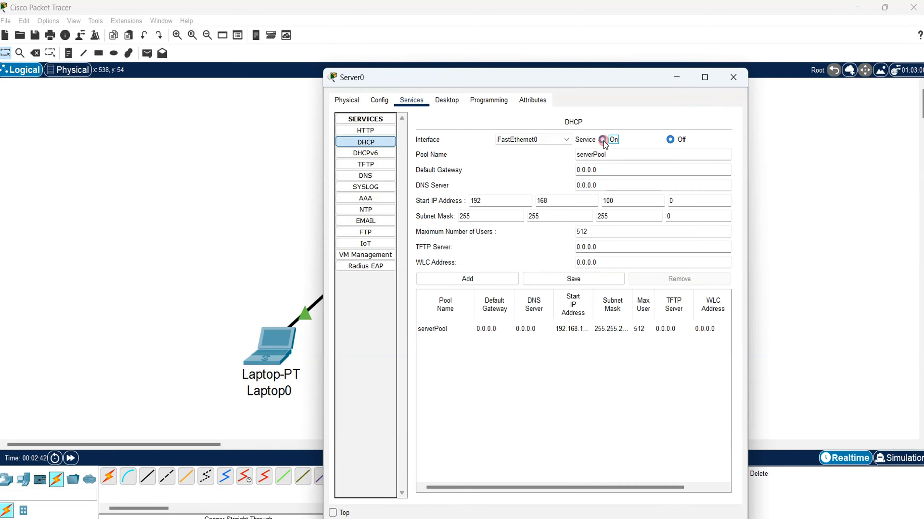
left_click_drag(596, 169, 557, 169)
type("192.168.100.254")
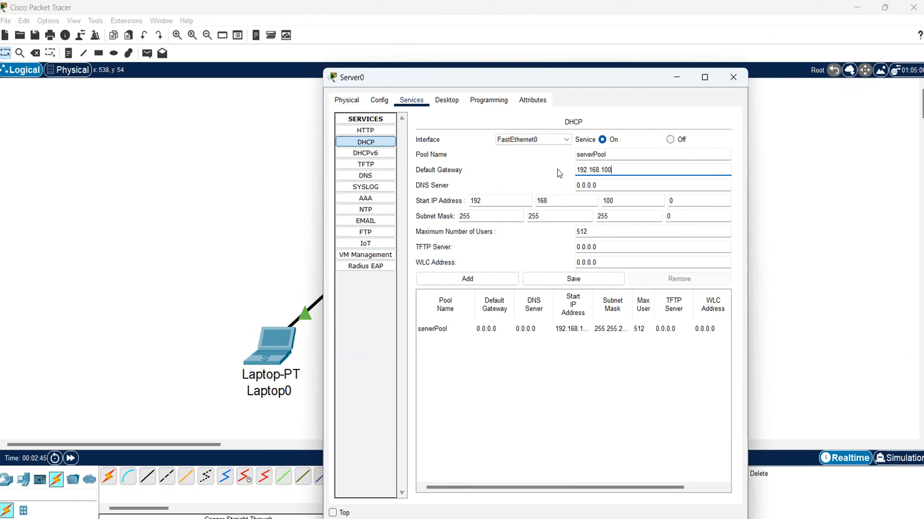
key("Tab")
type("8.8.8.8")
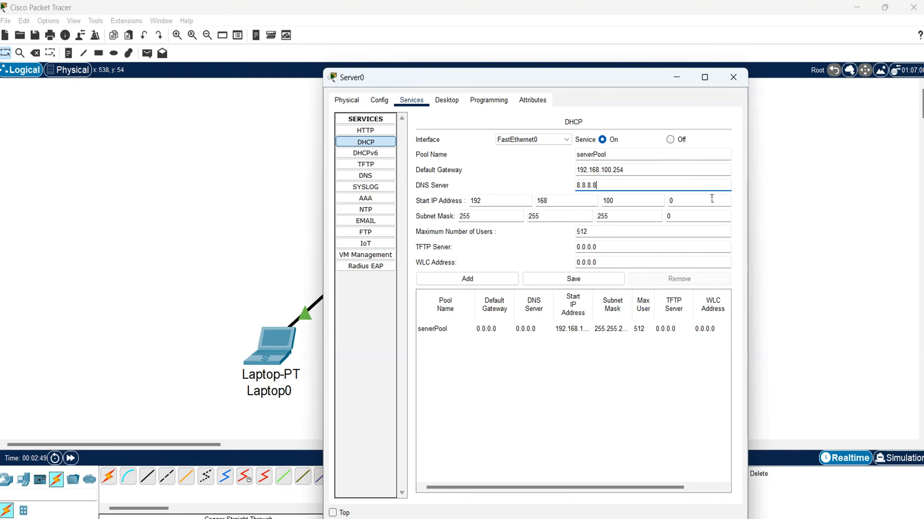
- Set serverPool's start IP address to 192.168.100.50 and its maximum number of users to 25, and save the pool
left_click_drag(711, 196, 626, 196)
type("5")
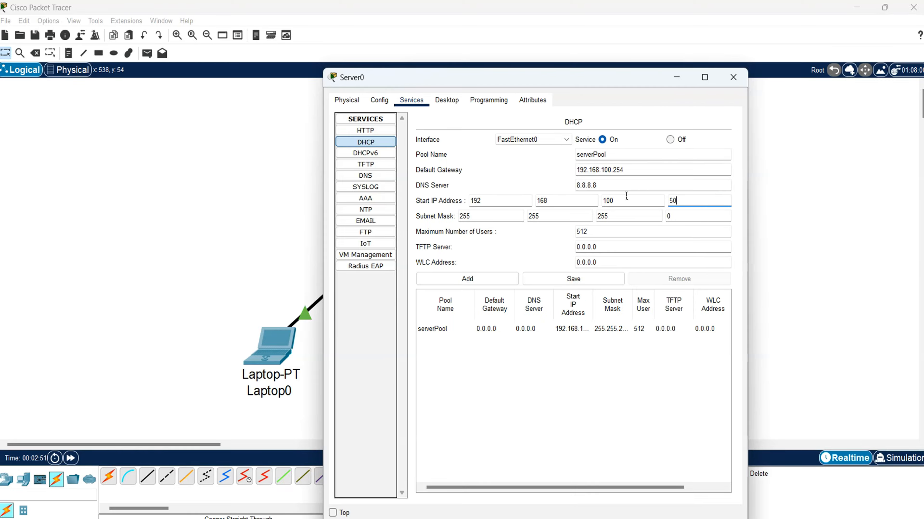
left_click_drag(691, 232, 501, 234)
type("25")
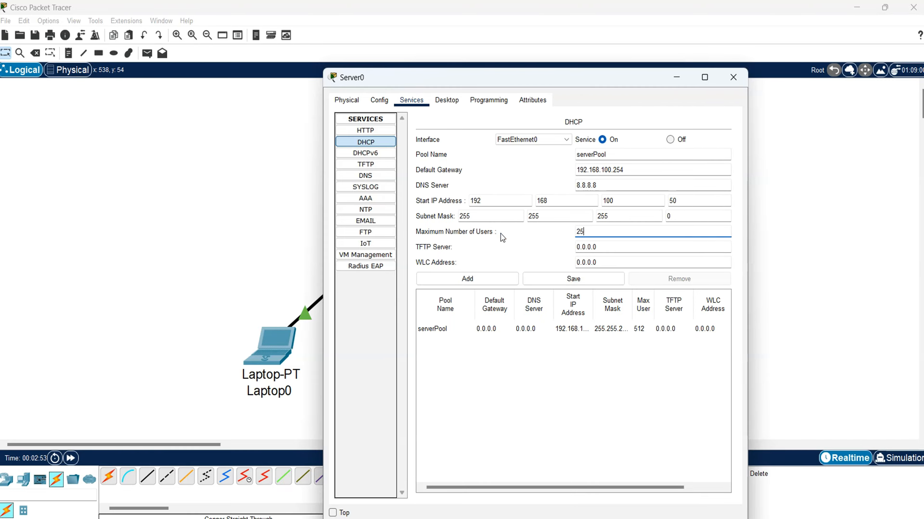
left_click(595, 283)
left_click(733, 77)
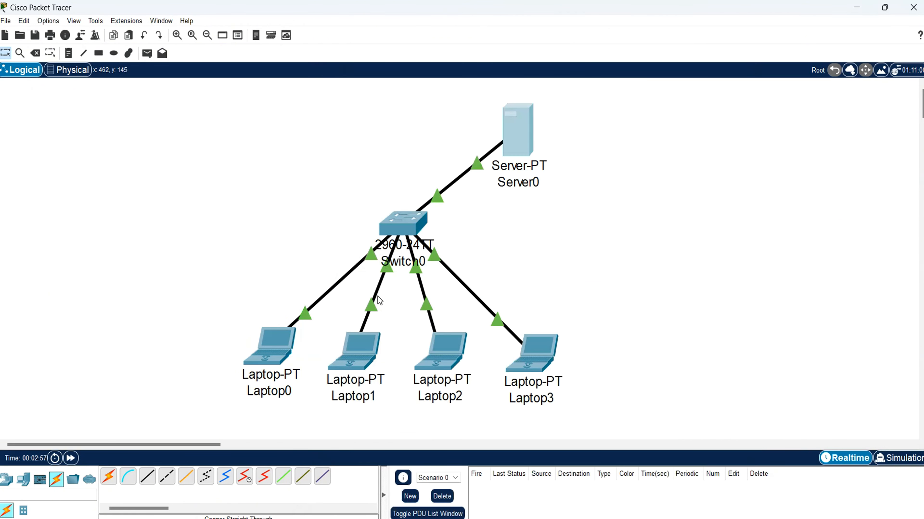
- Renew Laptop0's address by switching its IP configuration to static and back to DHCP, and close its window
left_click(266, 365)
left_click(481, 161)
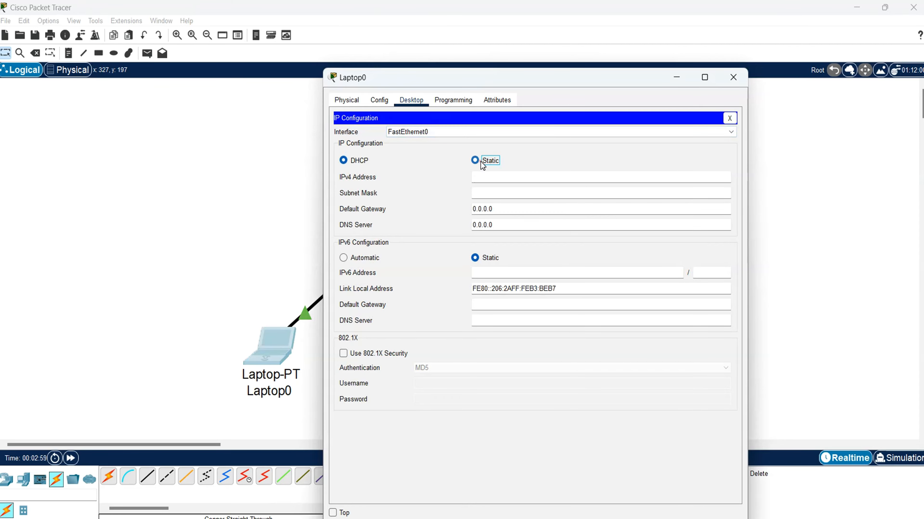
left_click(358, 163)
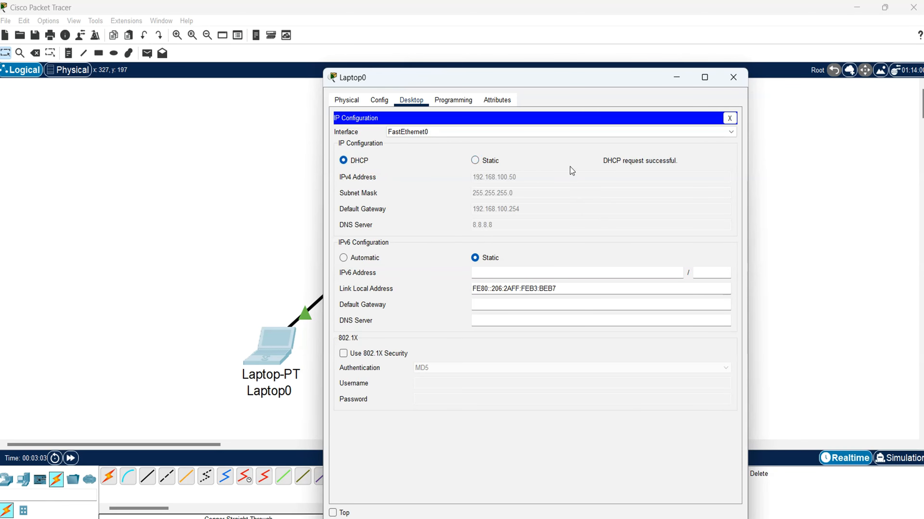
left_click(729, 118)
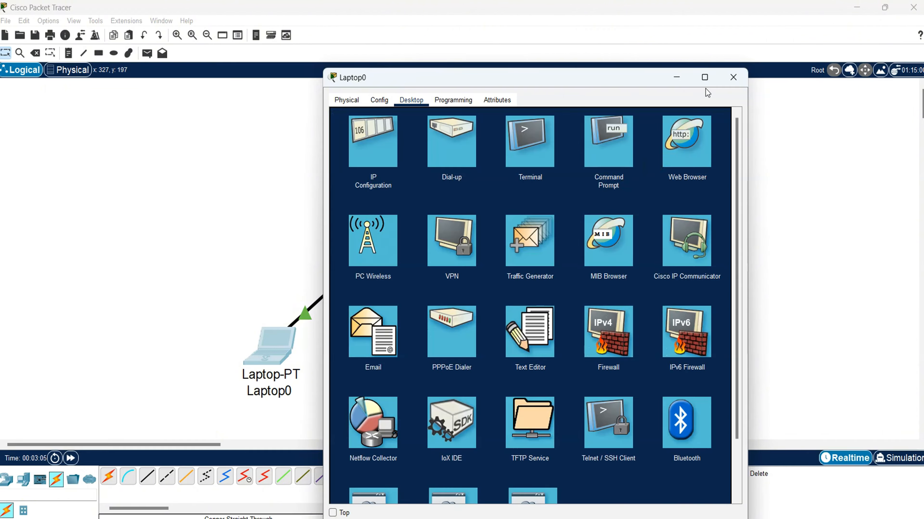
left_click(733, 77)
- Open the command prompt on Laptop1
left_click(362, 346)
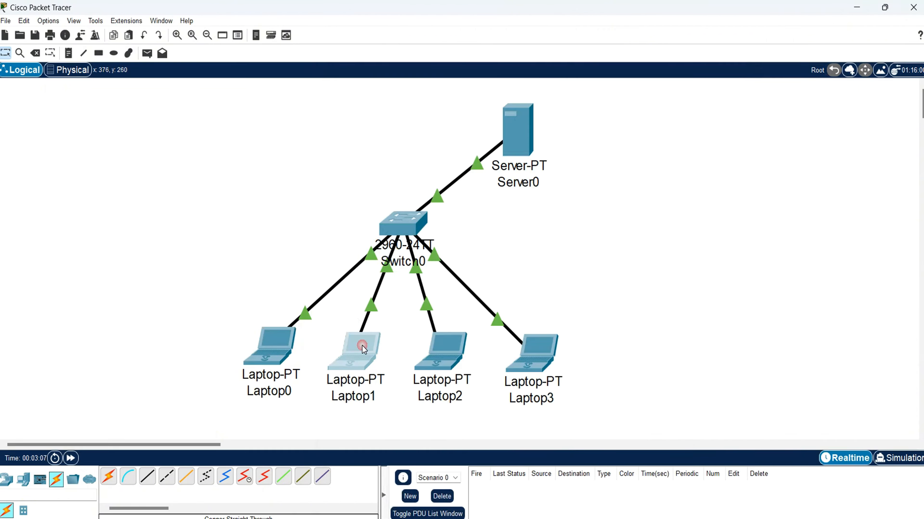
left_click(408, 100)
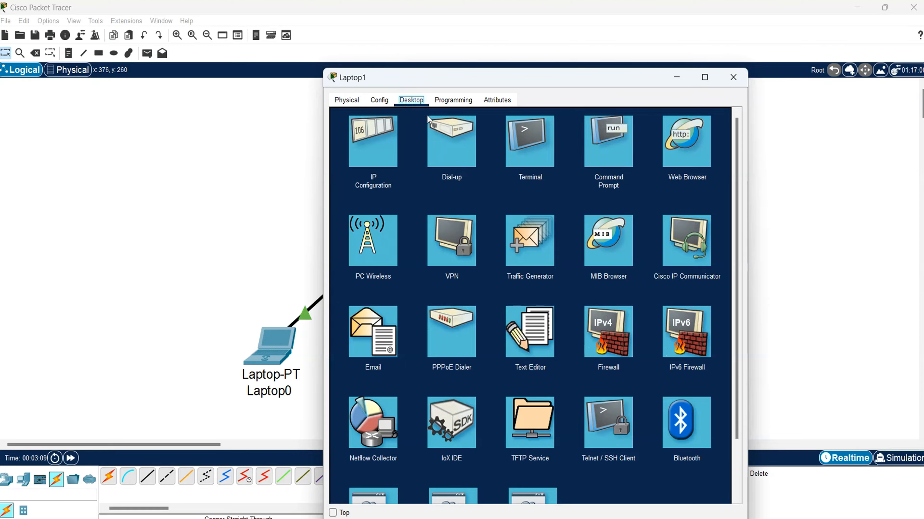
left_click(606, 140)
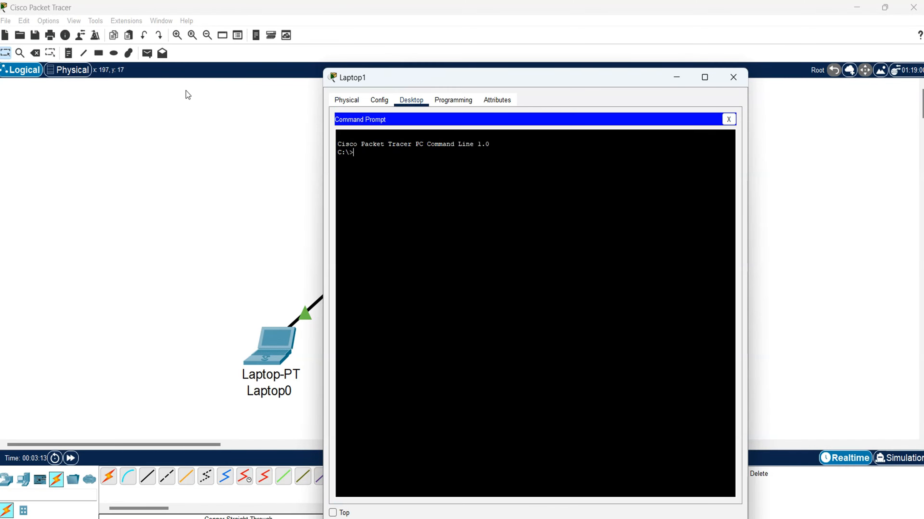
- Set the CLI and tooltip font sizes to 18 in the preferences, apply the change and close the preferences
left_click(75, 22)
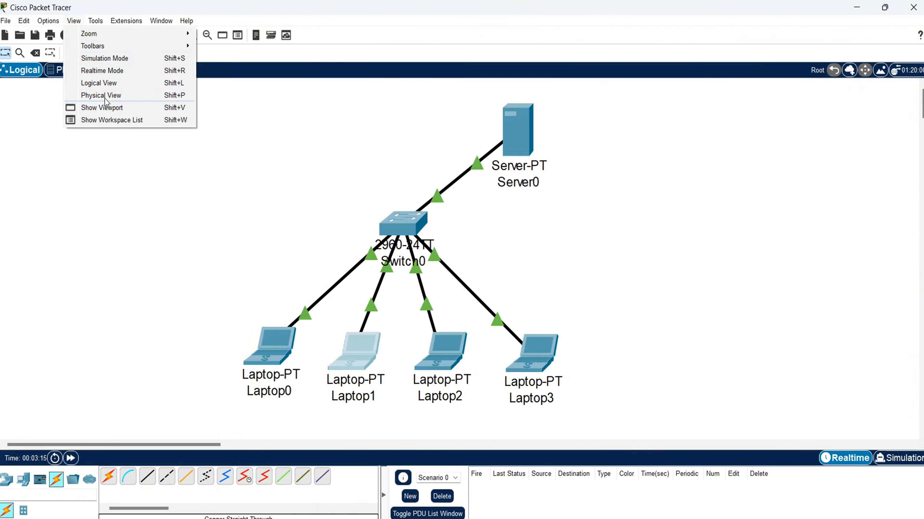
left_click(60, 33)
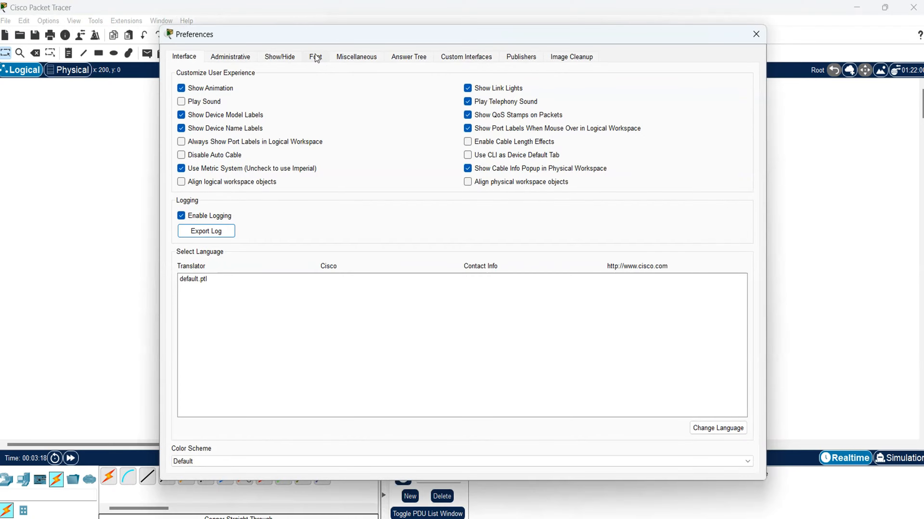
left_click(316, 57)
left_click(610, 142)
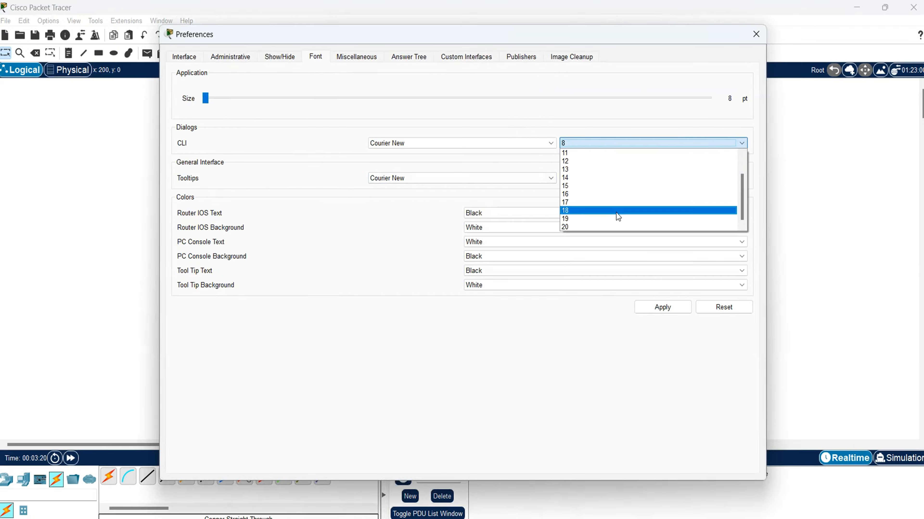
left_click(615, 213)
left_click(611, 178)
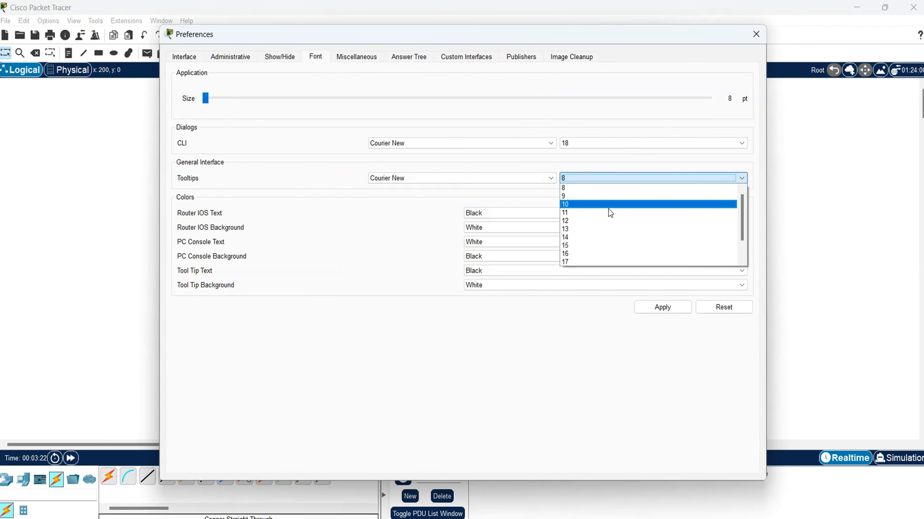
scroll(595, 239, "down", 1)
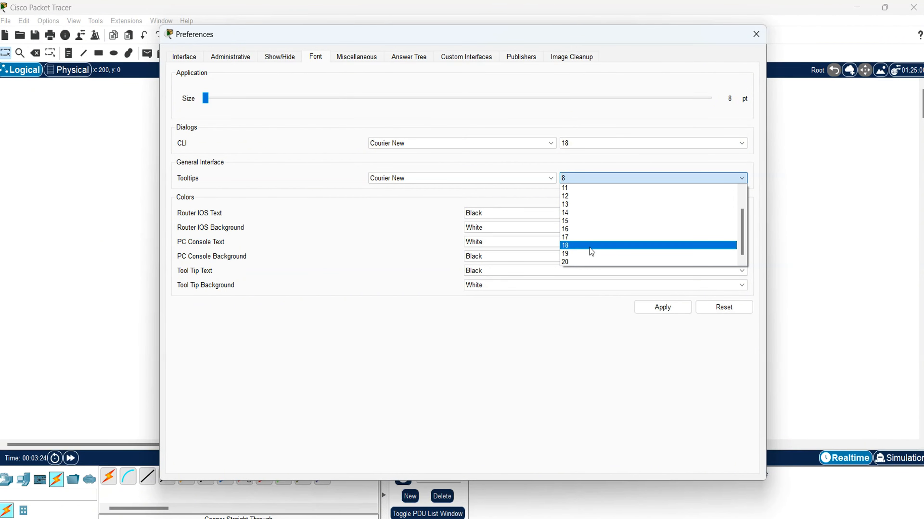
left_click(589, 246)
left_click(663, 307)
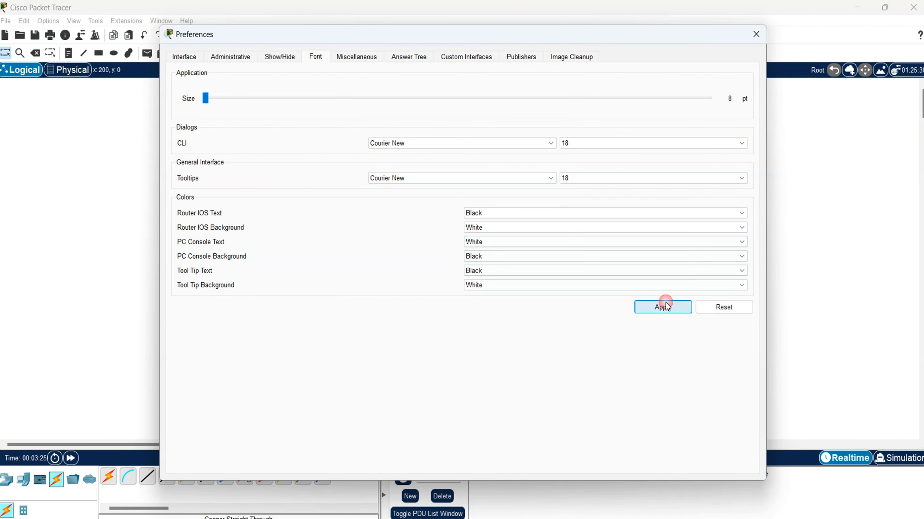
left_click(756, 34)
- Reopen Laptop1's command prompt and try to release its address with ipconfig /release
left_click(359, 355)
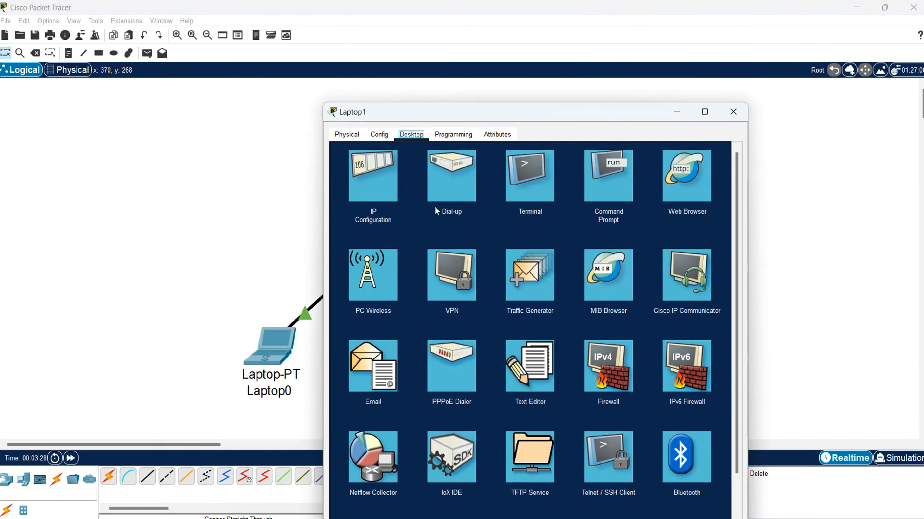
left_click(598, 195)
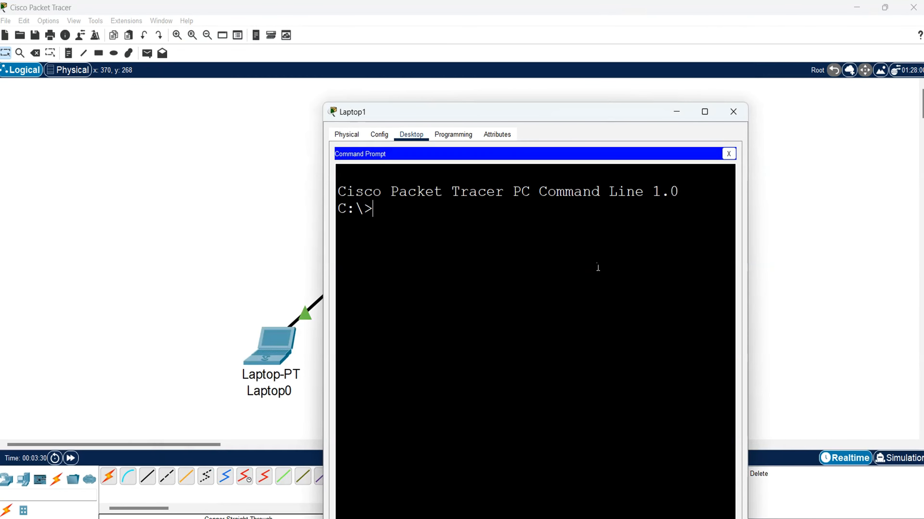
type("ipconfig")
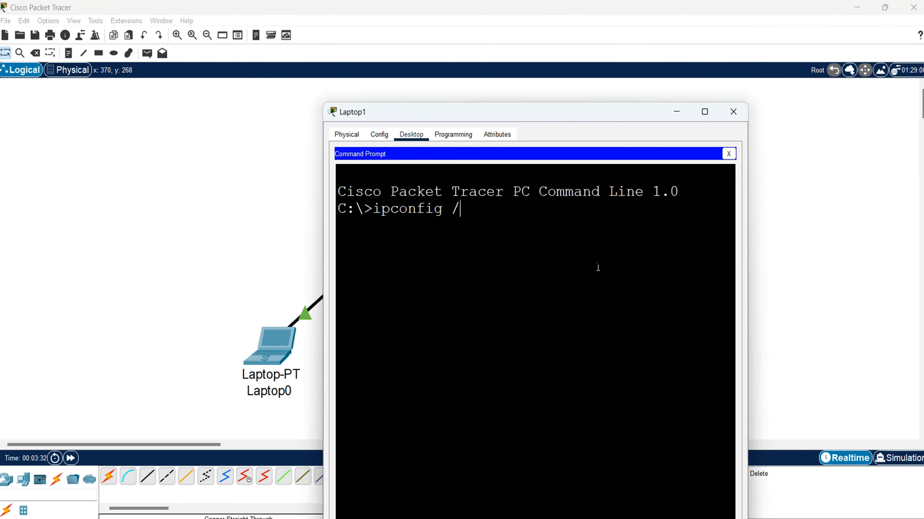
type(" /release")
key("Return")
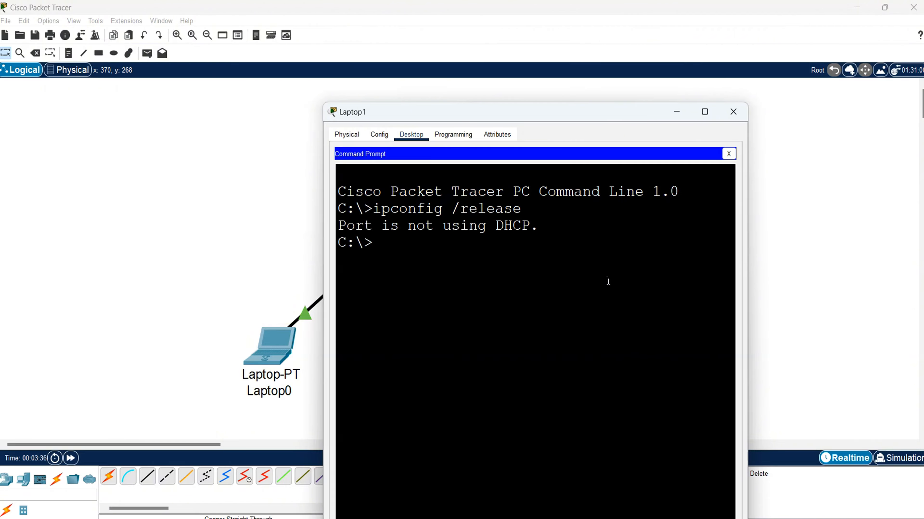
- Switch Laptop1's IPv4 configuration to DHCP and close its IP configuration
left_click(731, 154)
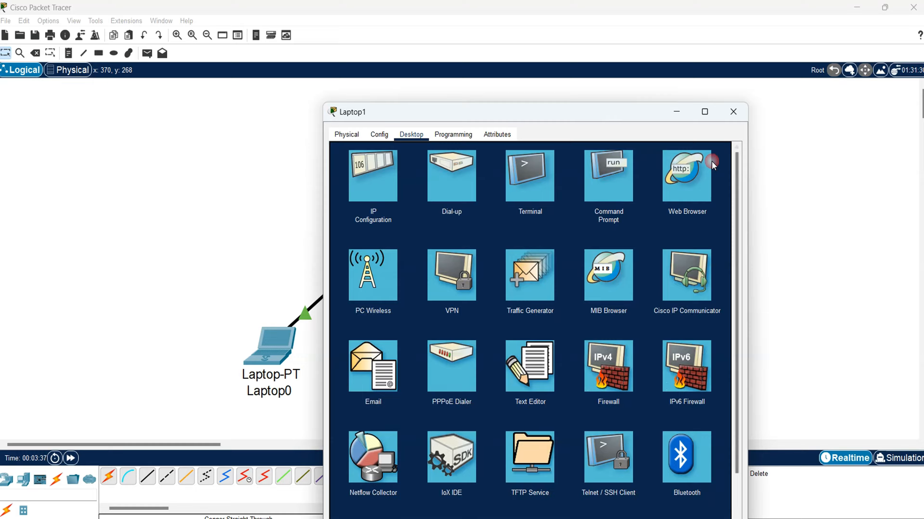
left_click(381, 184)
left_click(350, 196)
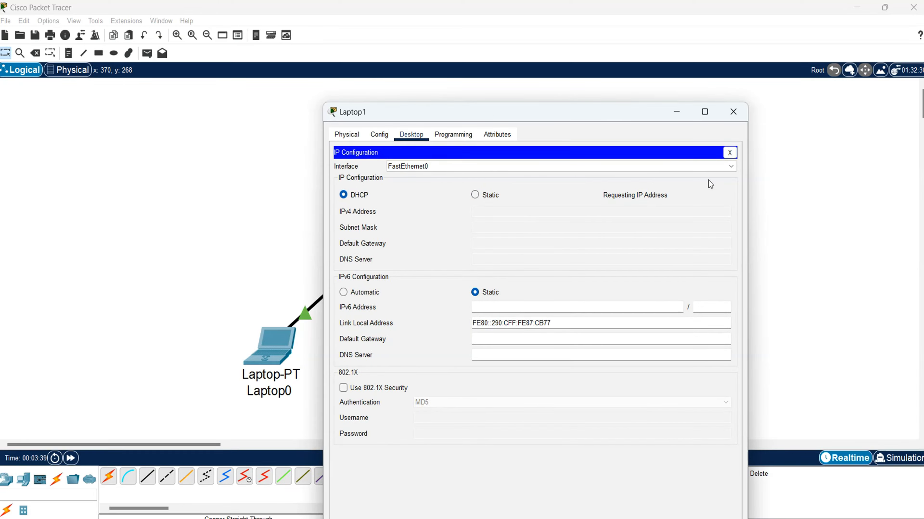
left_click(730, 153)
- Run ipconfig /release again in Laptop1's command prompt
left_click(591, 177)
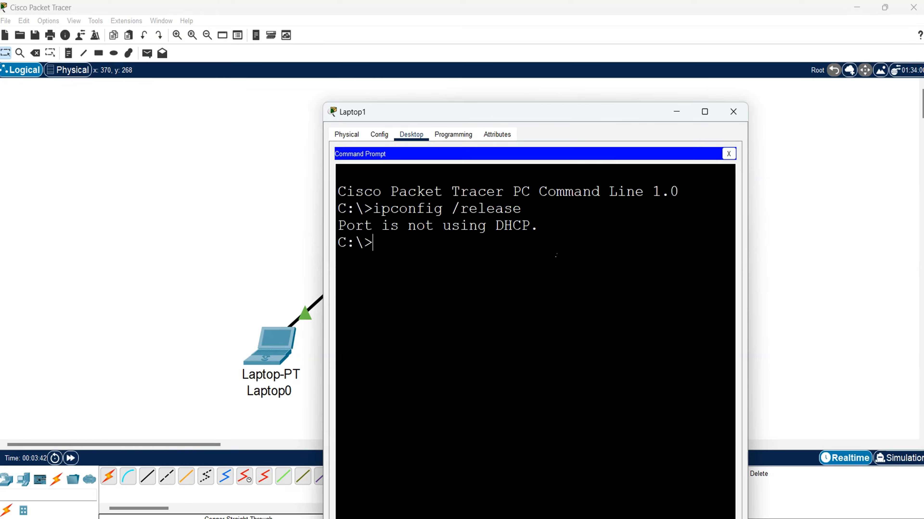
key("Up")
key("Return")
- Run ipconfig /renew on Laptop1, maximize its window to read the output, and minimize it
key("Up")
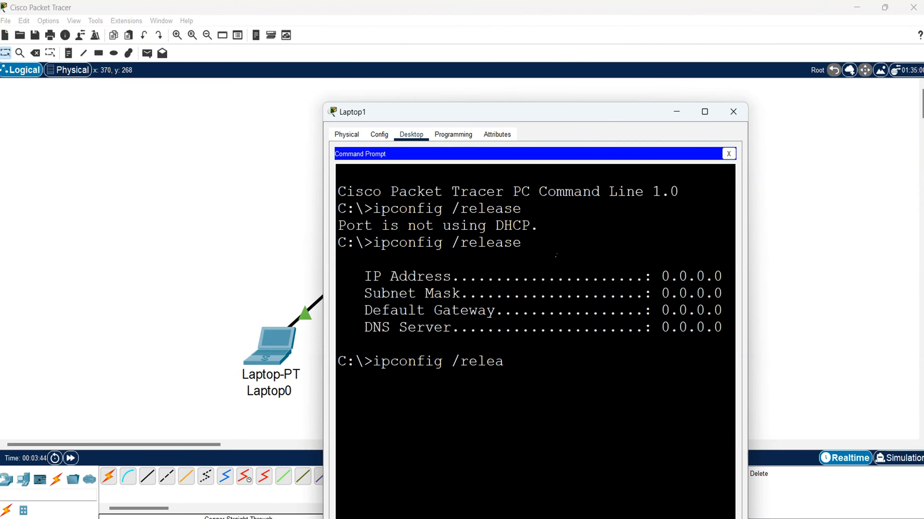
key("BackSpace")
key("BackSpace")
key("BackSpace")
type("new")
key("Return")
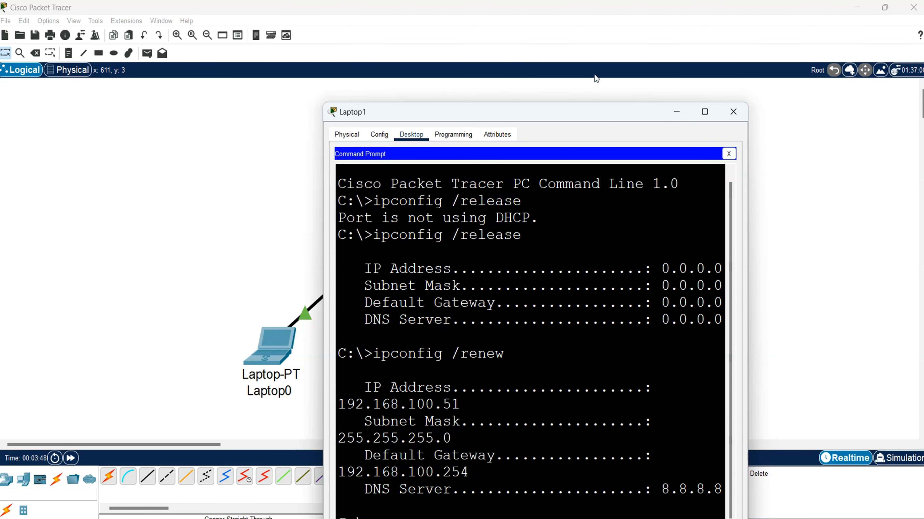
double_click(598, 121)
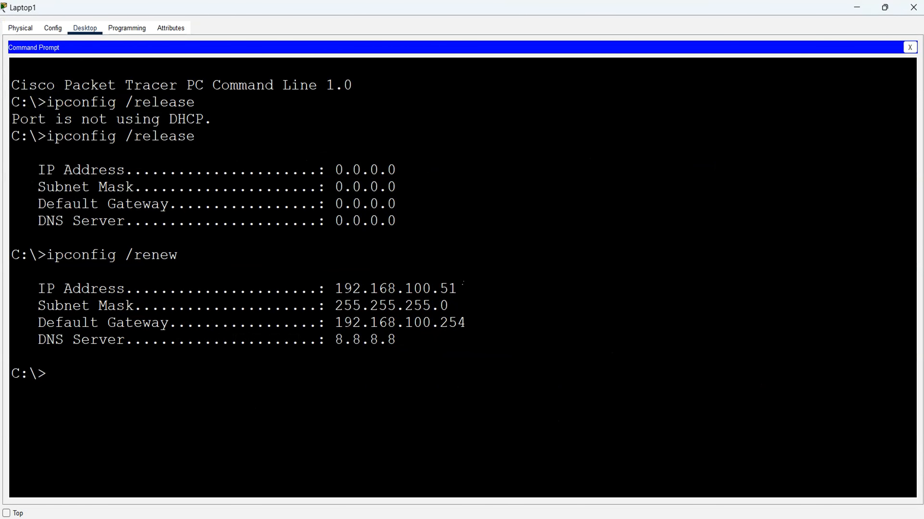
left_click(499, 289)
left_click(855, 8)
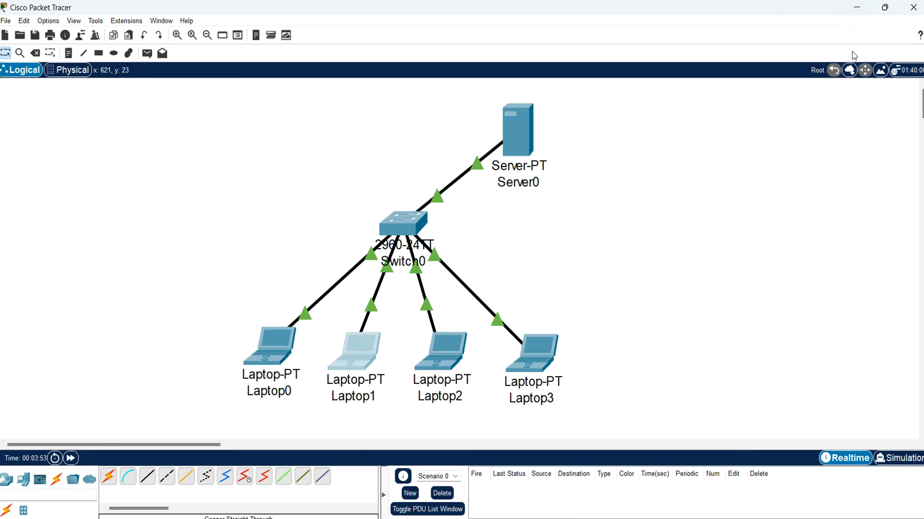
- Open Laptop2's IP configuration, put the network in simulation mode, and switch the laptop to DHCP
left_click(432, 356)
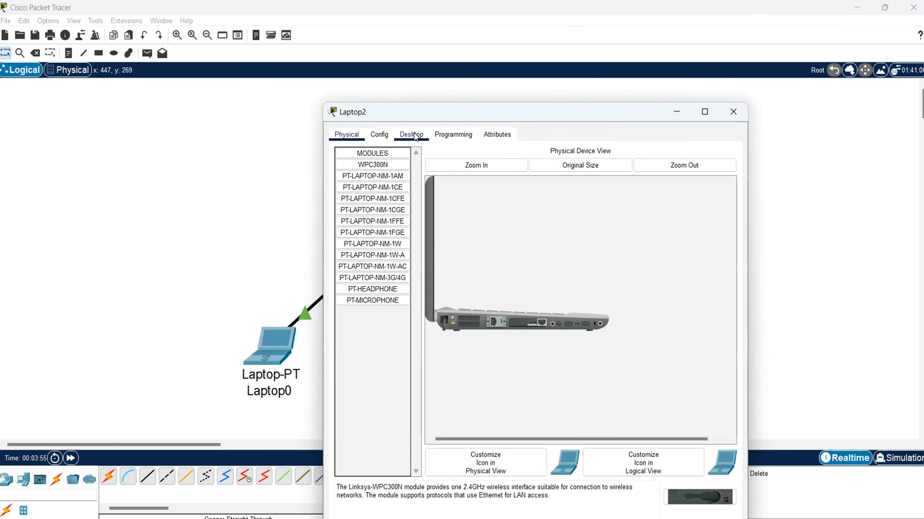
left_click(416, 137)
left_click(373, 191)
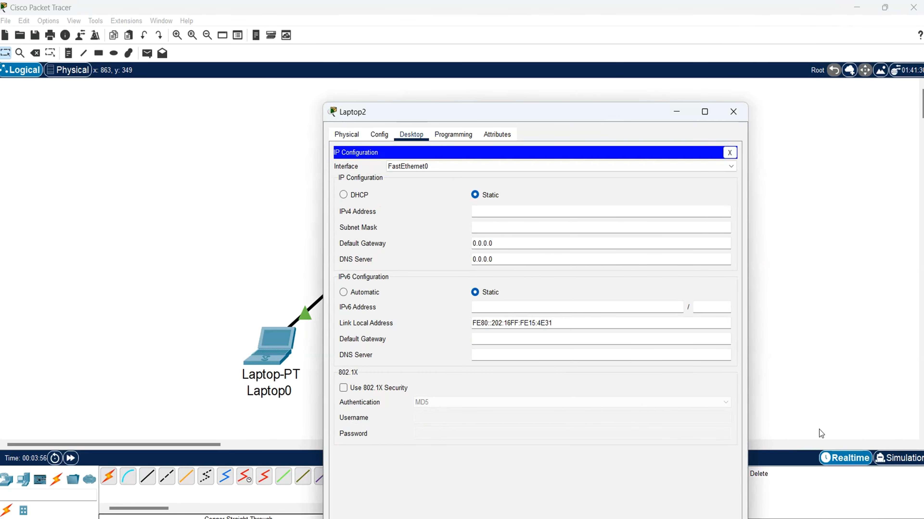
left_click(898, 457)
left_click(450, 340)
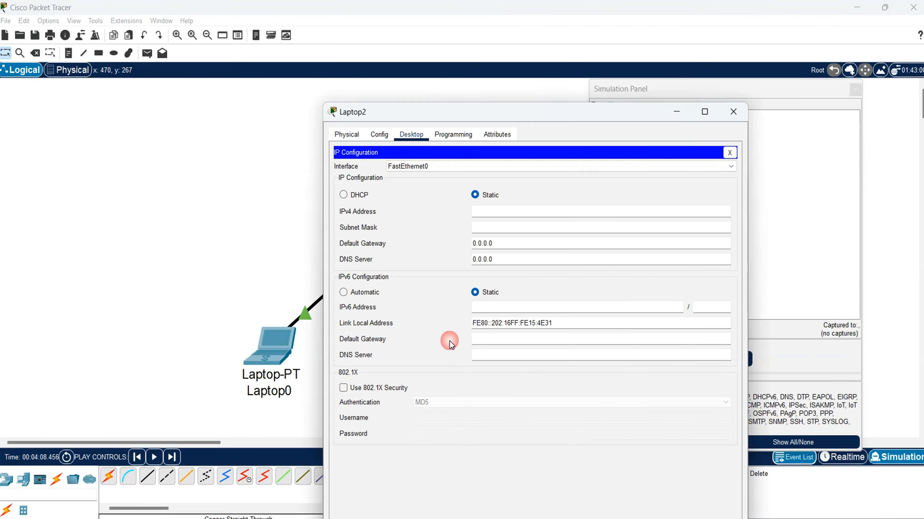
left_click(343, 195)
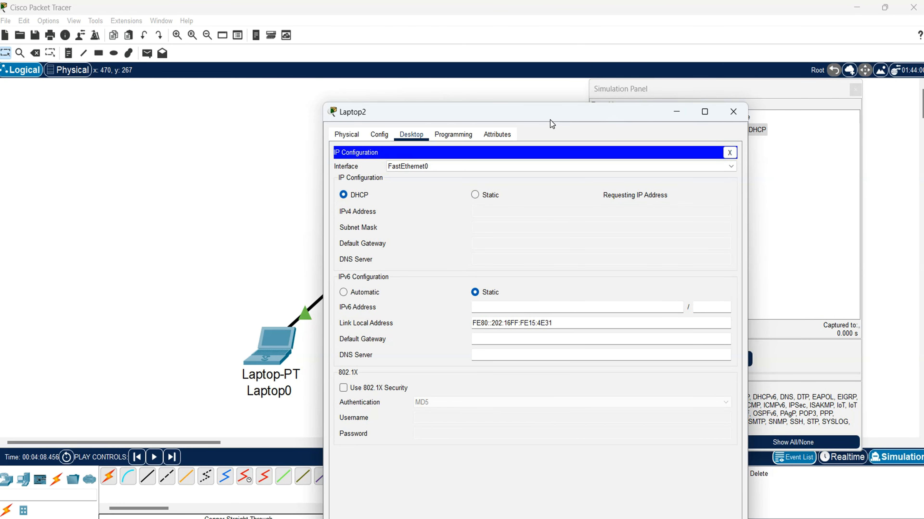
- Play the simulation to watch Laptop2's DHCP exchange, close the event list, and return to realtime mode
left_click_drag(550, 120, 324, 99)
left_click(725, 359)
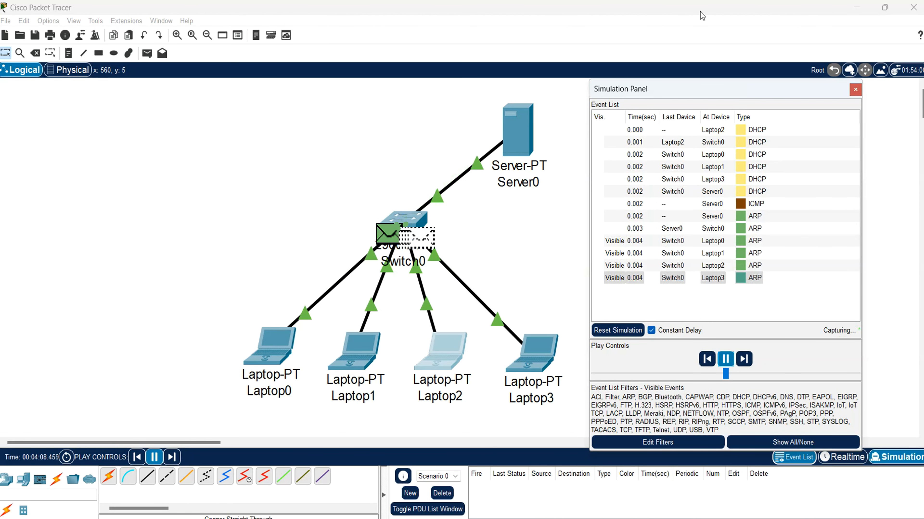
left_click(854, 89)
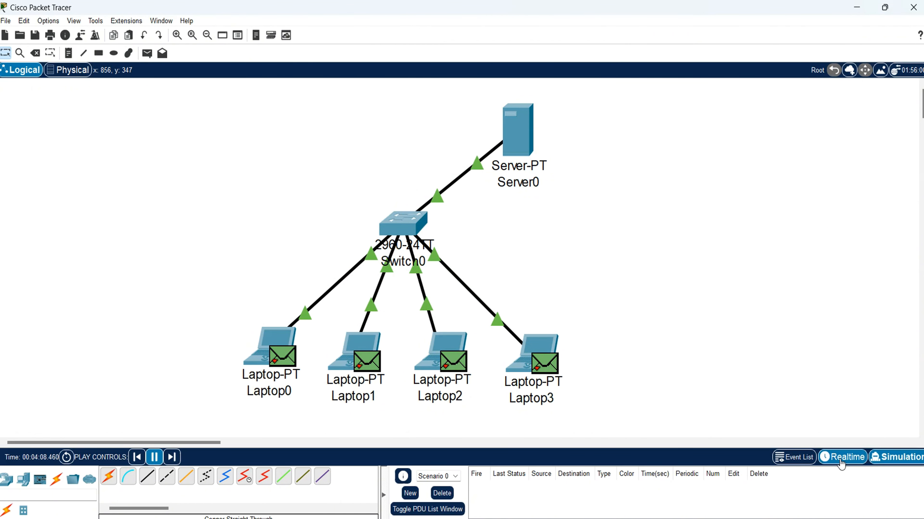
left_click(833, 457)
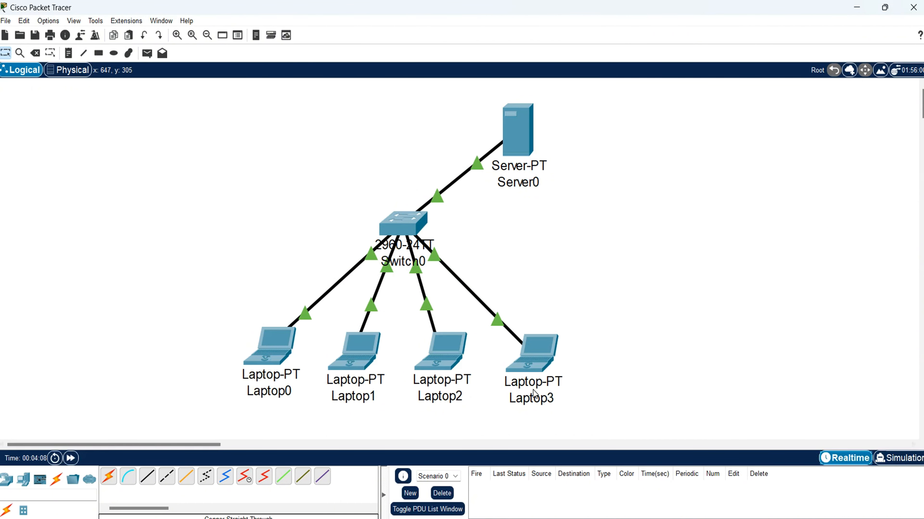
- Check the address settings Laptop2 obtained by DHCP and close its window
left_click(446, 349)
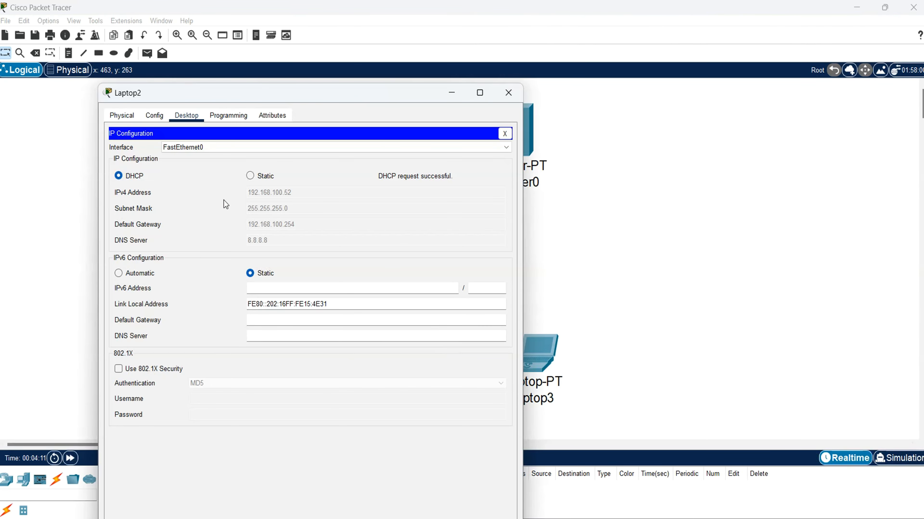
left_click(507, 138)
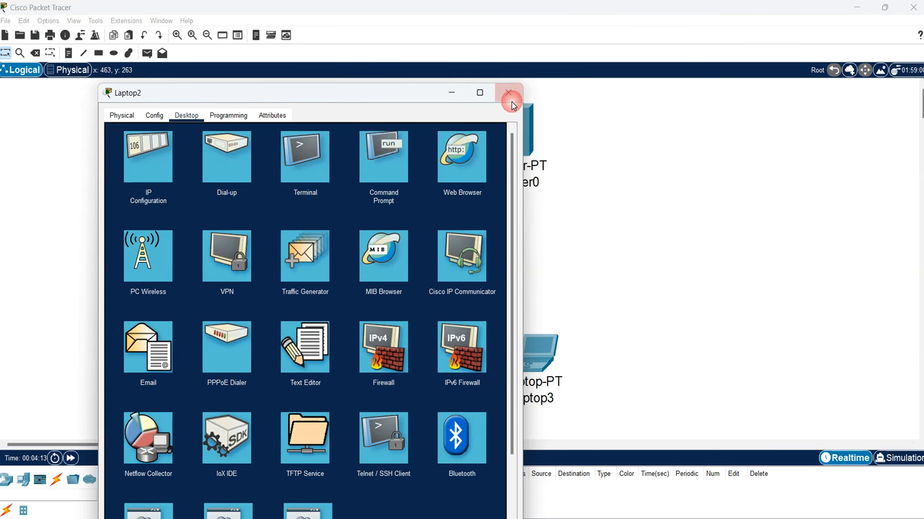
left_click(510, 95)
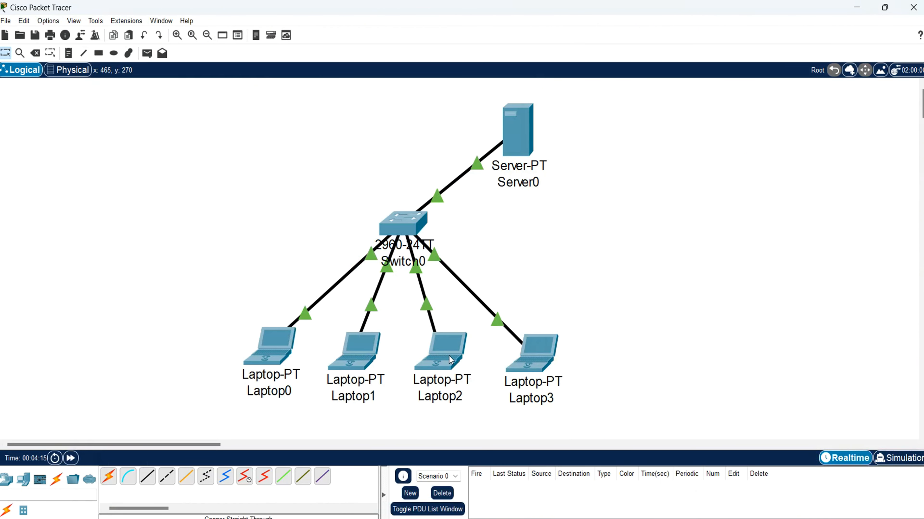
- Switch Laptop3's IPv4 configuration from static to DHCP
left_click(532, 352)
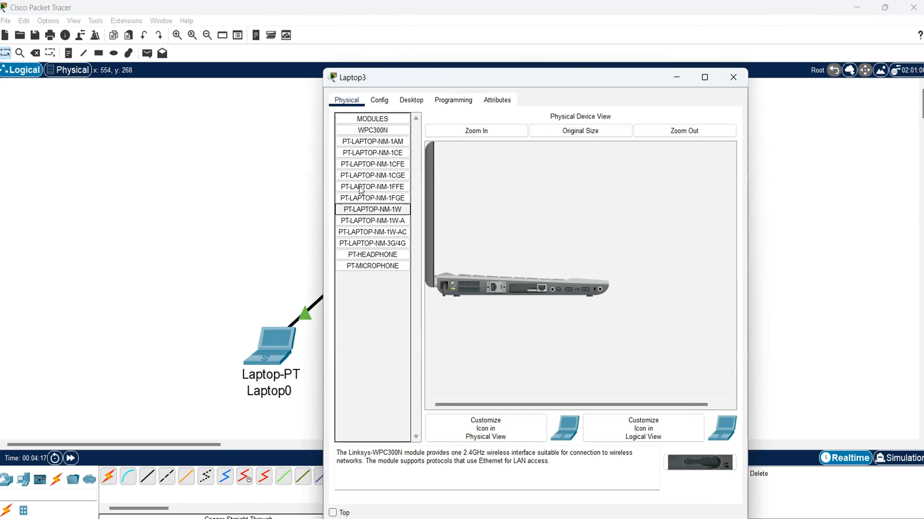
left_click(411, 101)
left_click(389, 141)
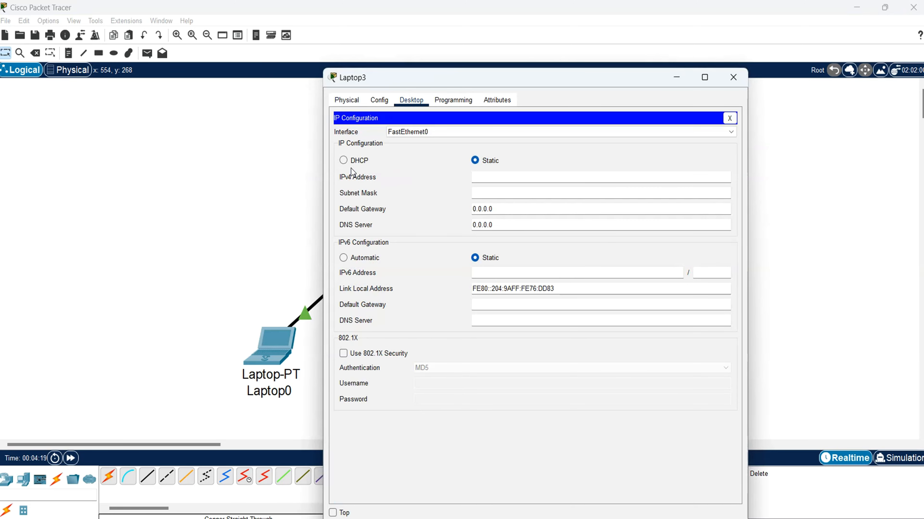
left_click(351, 160)
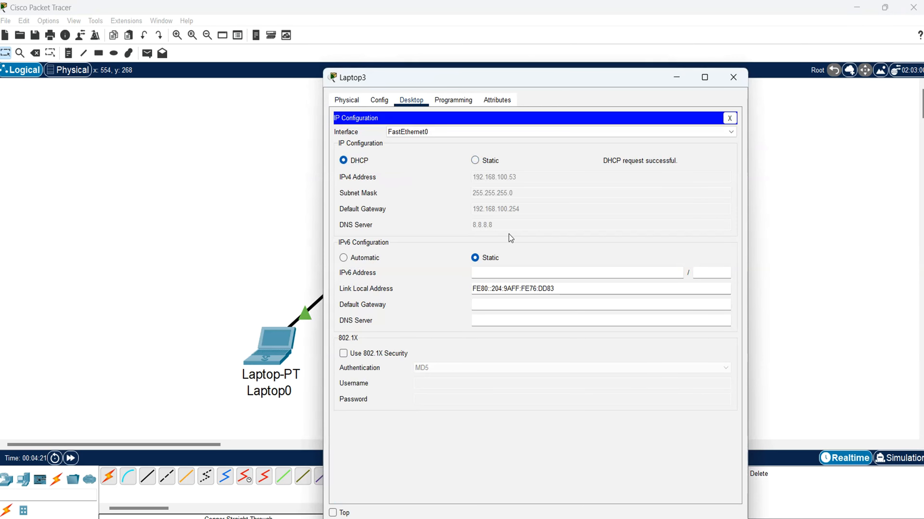
- Close Laptop3's IP configuration and its device window to return to the topology
left_click(730, 119)
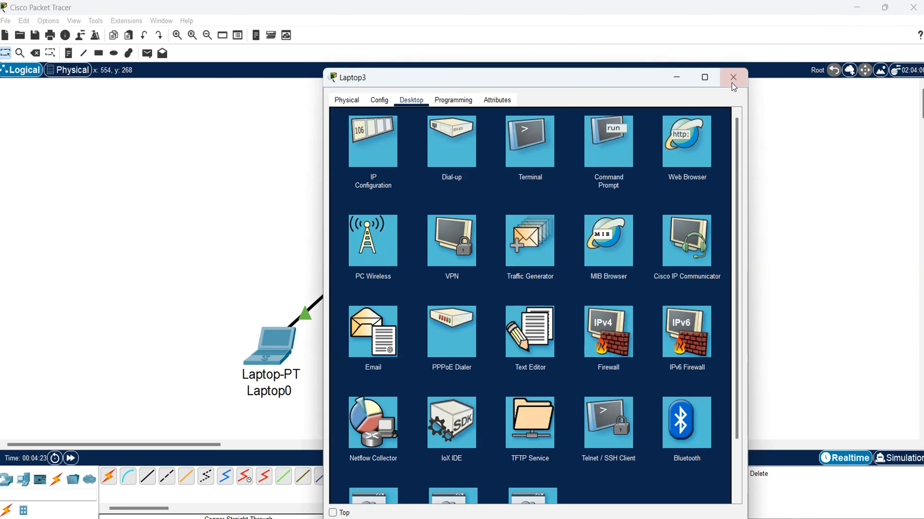
left_click(733, 77)
left_click_drag(467, 102, 559, 404)
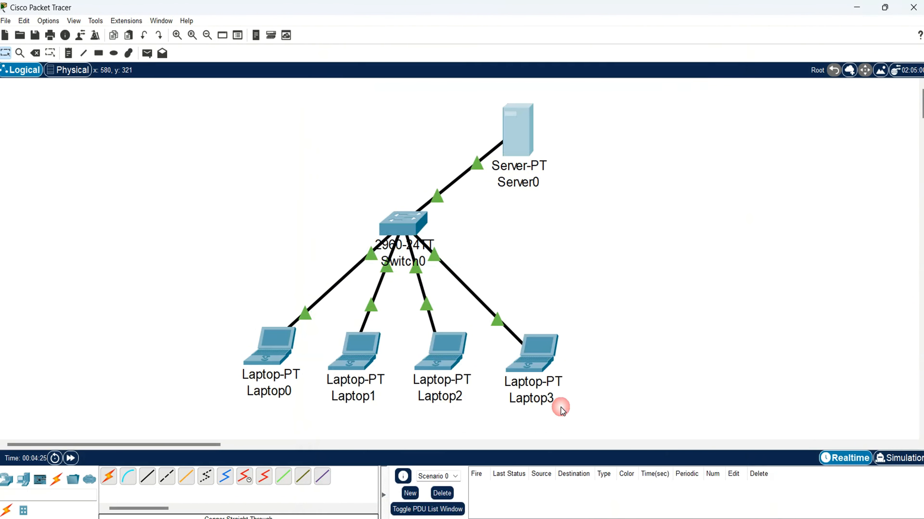
left_click(680, 287)
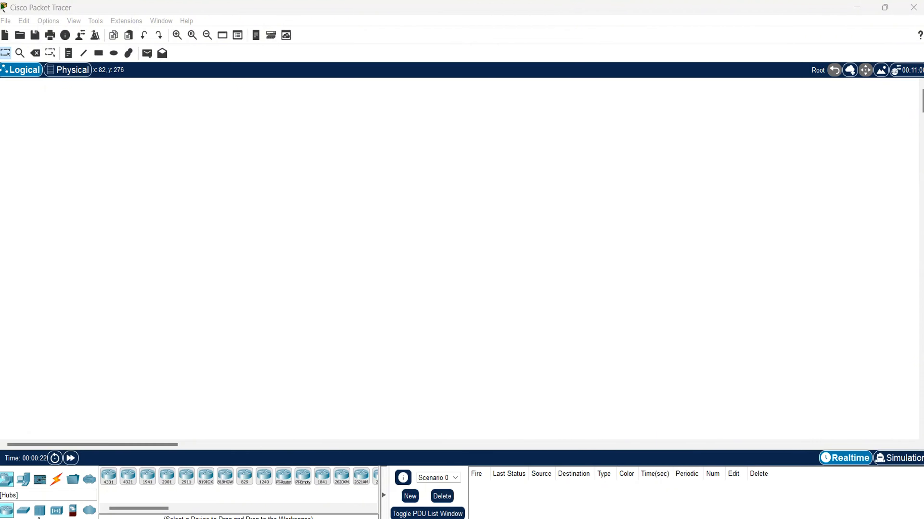
- Add a 2960 switch to the empty workspace and position it in the upper middle area
left_click(23, 511)
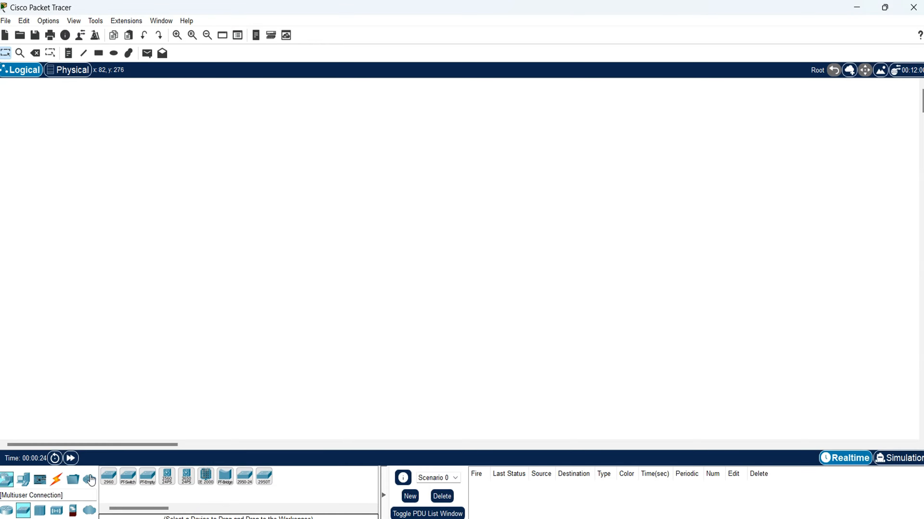
left_click(108, 477)
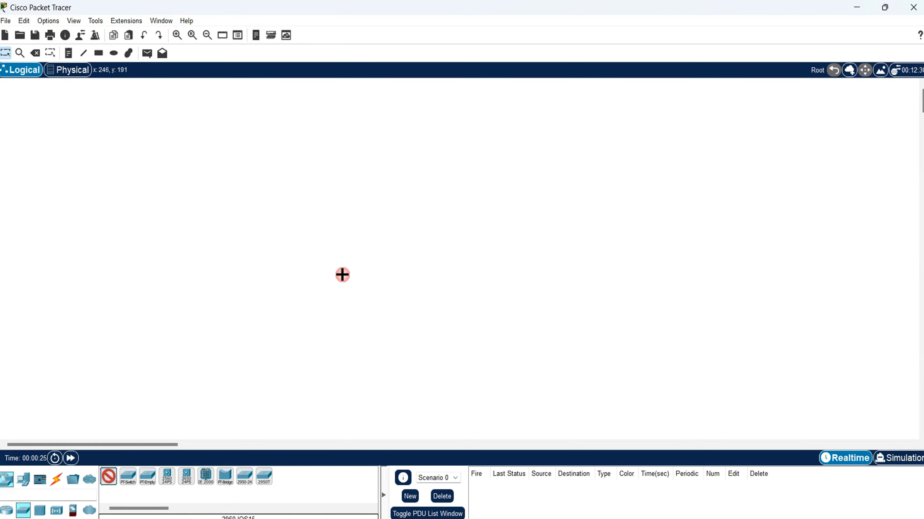
left_click(410, 211)
scroll(364, 252, "down", 1, "ctrl")
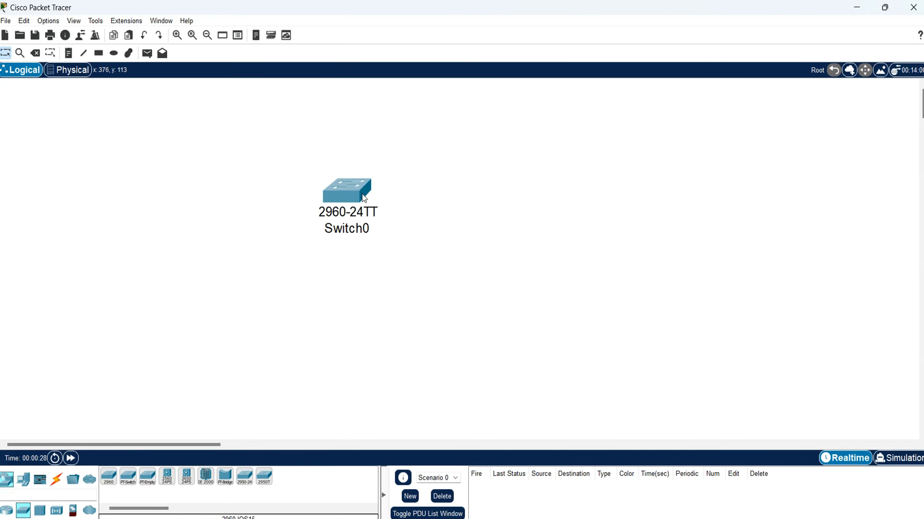
left_click_drag(363, 197, 380, 237)
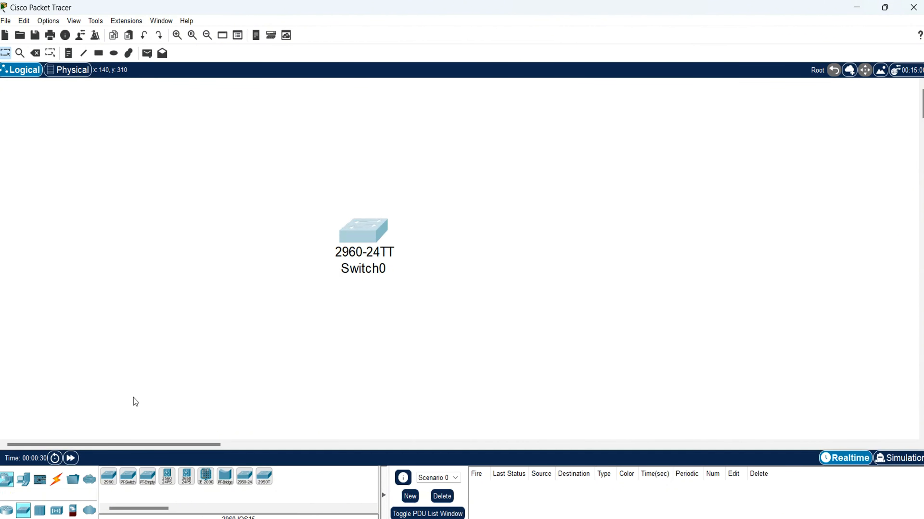
- Place eight laptops in a horizontal row below the switch
left_click(23, 480)
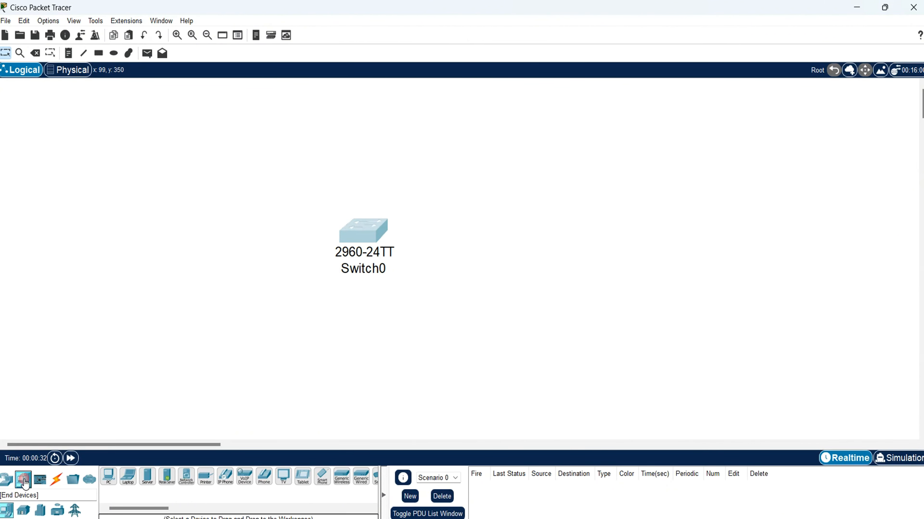
left_click(127, 480)
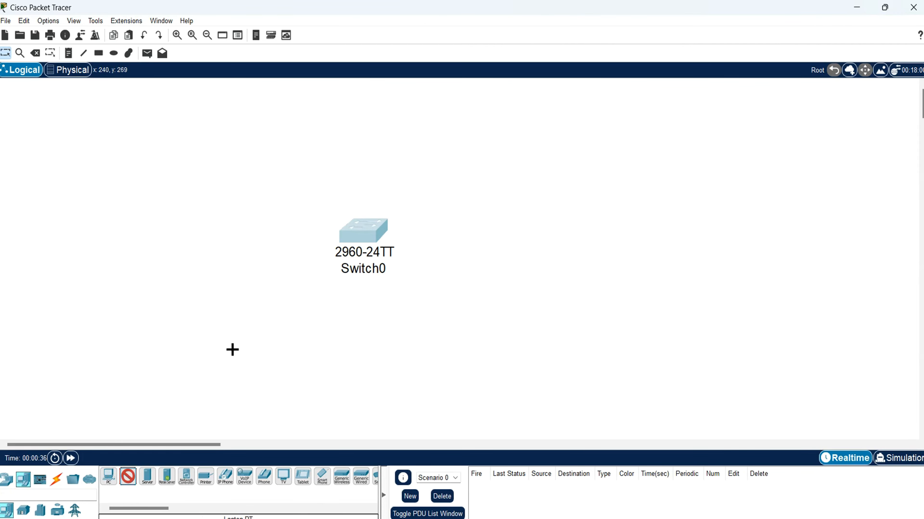
left_click(242, 339)
left_click(323, 342)
left_click(392, 341)
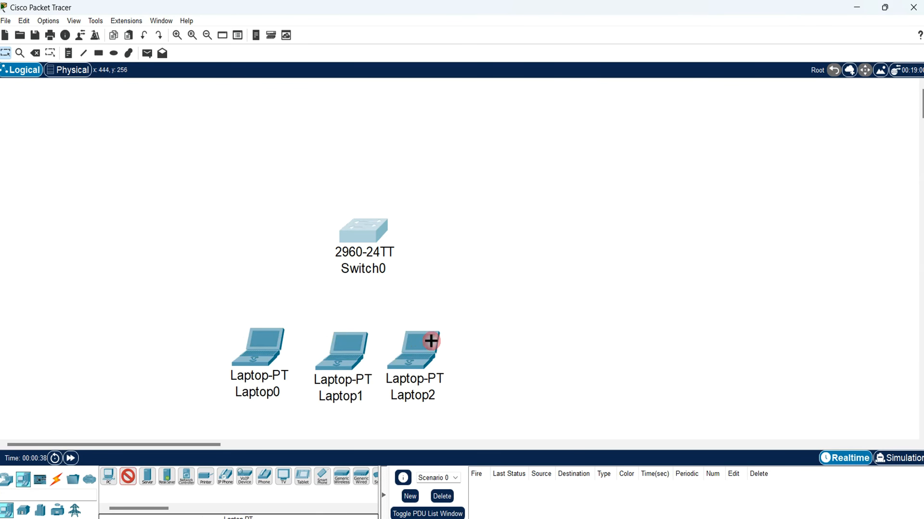
left_click(467, 340)
left_click(522, 339)
left_click(588, 340)
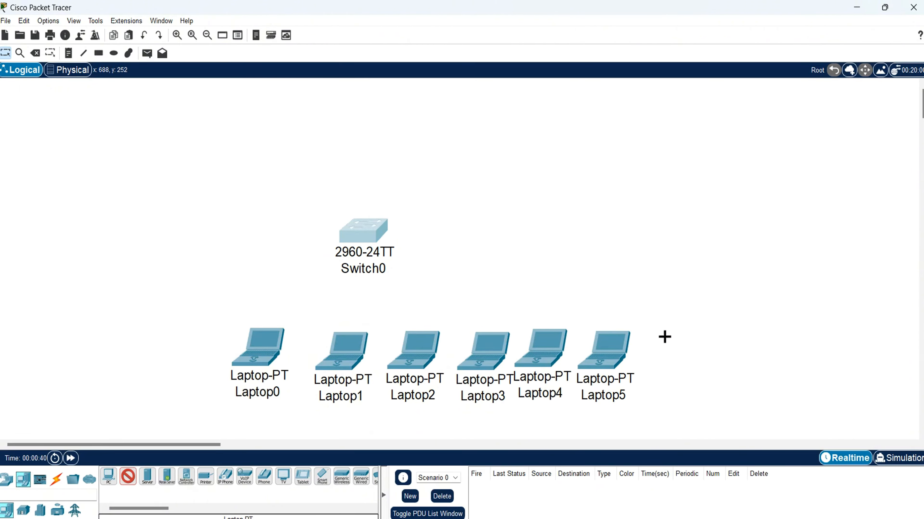
left_click(664, 337)
left_click(738, 338)
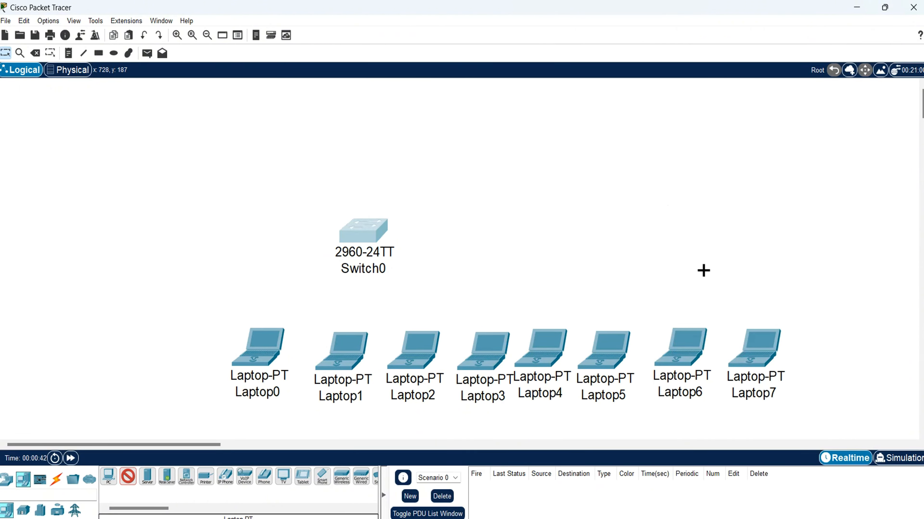
key("Escape")
- Move the switch toward the middle of the laptop row and add two servers above it
left_click_drag(341, 249, 438, 218)
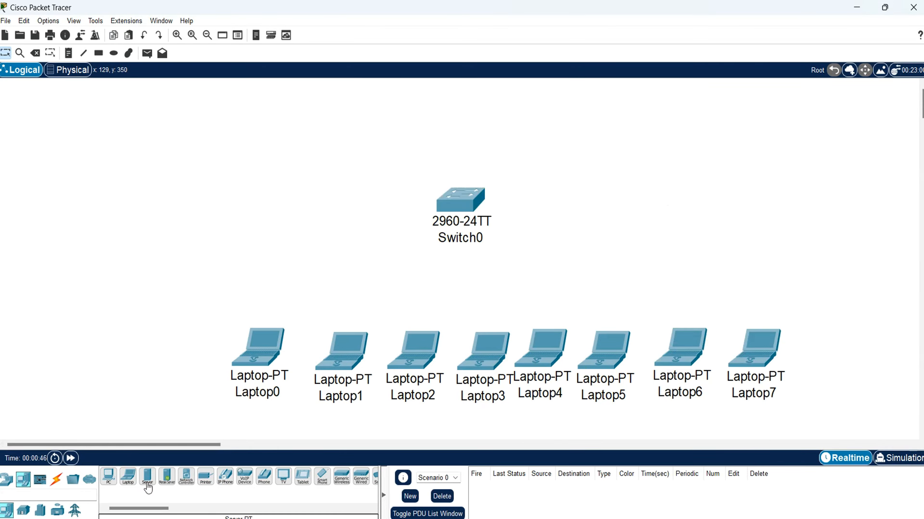
left_click(147, 477)
left_click(420, 109)
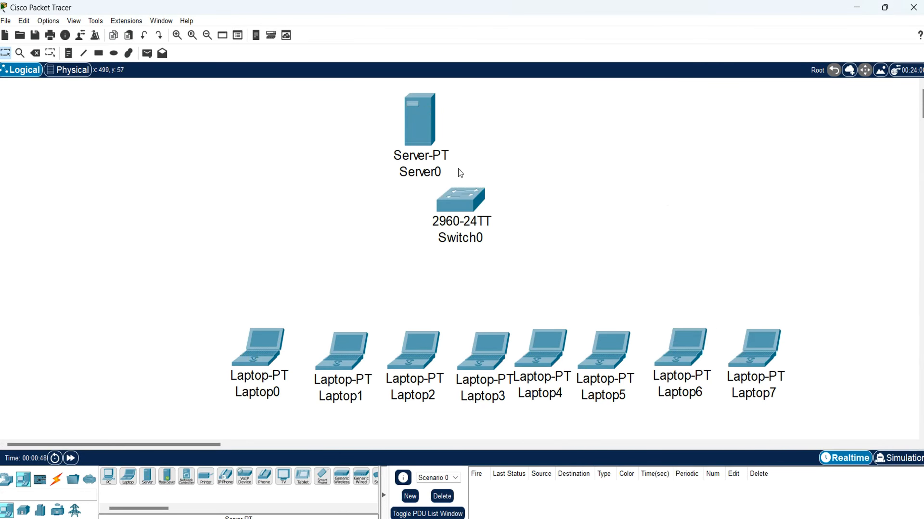
left_click(147, 477)
left_click(353, 126)
- Arrange Server1 and Server0 on opposite sides above the switch, with the switch centred between them and the laptops
left_click_drag(420, 118, 591, 116)
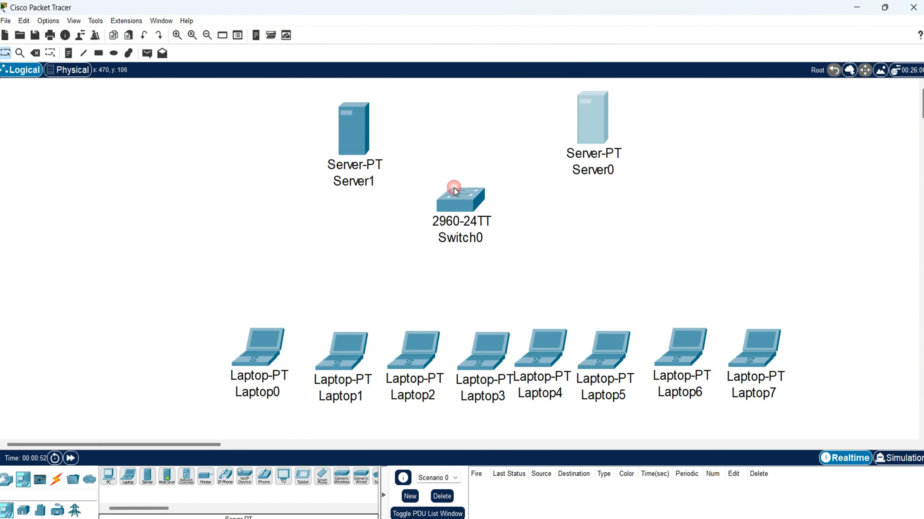
left_click_drag(460, 198, 482, 232)
left_click_drag(367, 145, 423, 130)
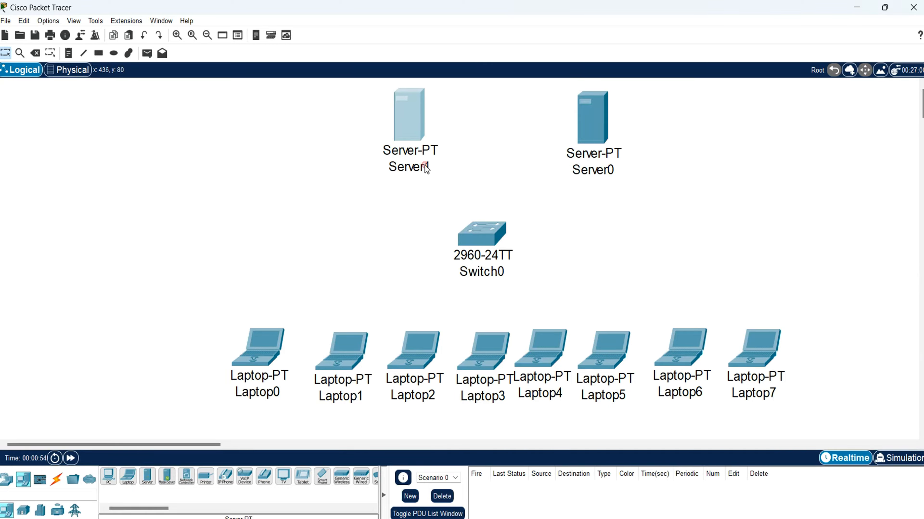
left_click_drag(487, 240, 500, 237)
left_click(281, 251)
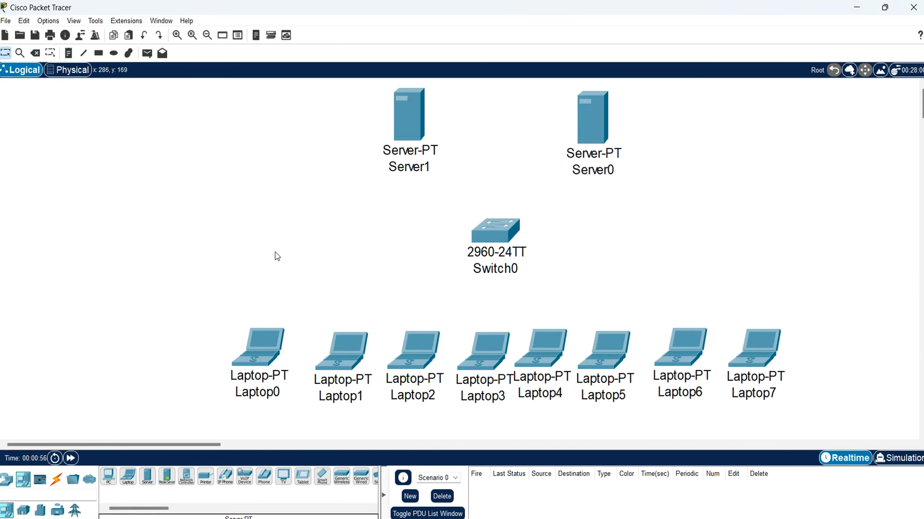
- Connect Laptop0 and Laptop1 from FastEthernet0 to switch ports FastEthernet0/1 and FastEthernet0/2 using copper straight-through cables
left_click(57, 480)
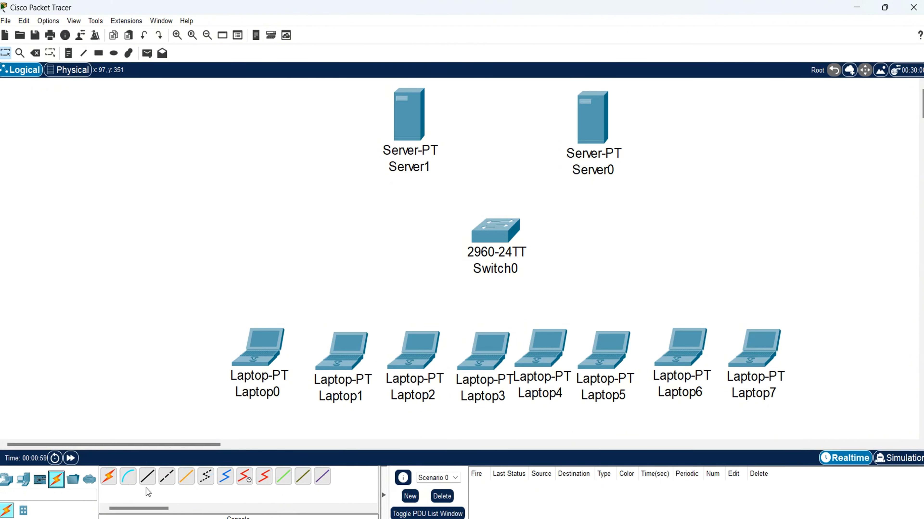
left_click(147, 478)
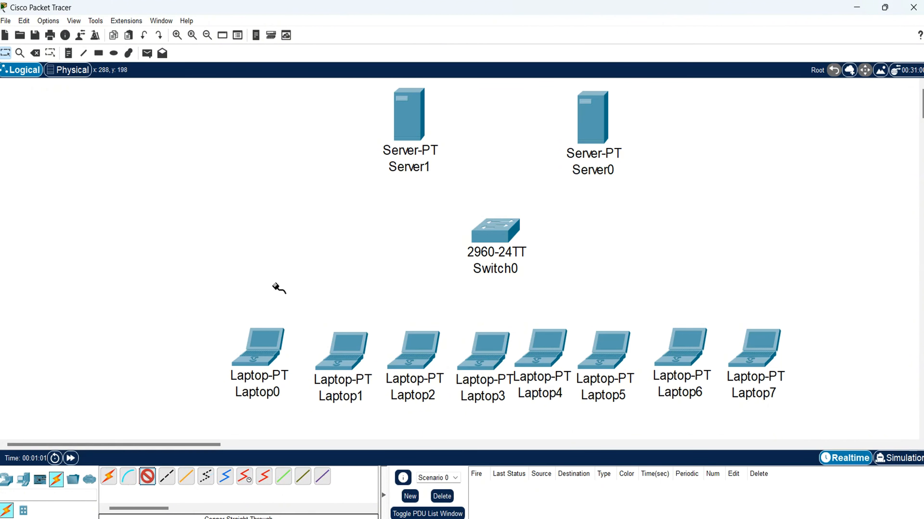
left_click(256, 366)
left_click(280, 414)
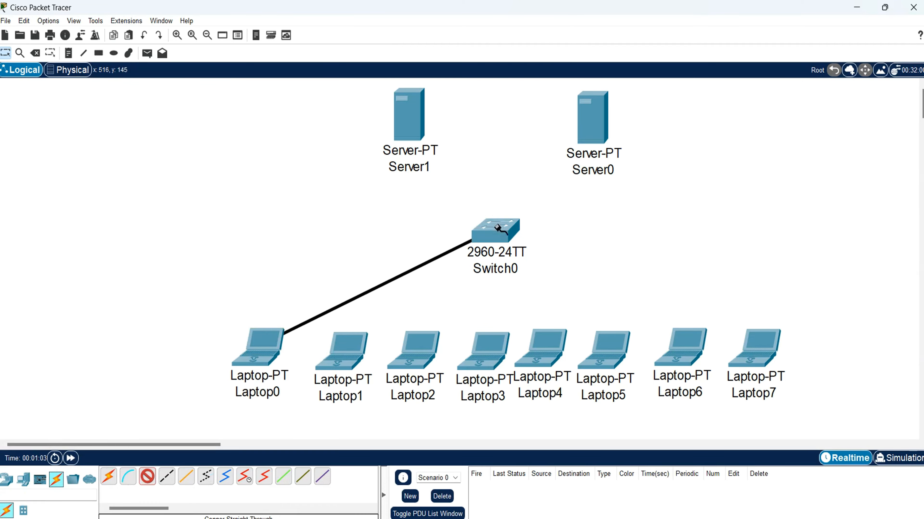
left_click(500, 230)
left_click(538, 19)
left_click(360, 348)
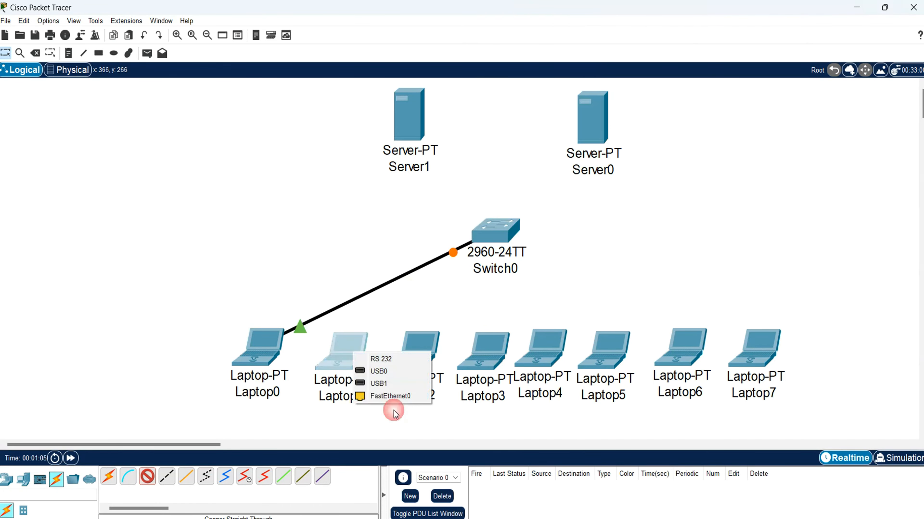
left_click(394, 402)
left_click(504, 222)
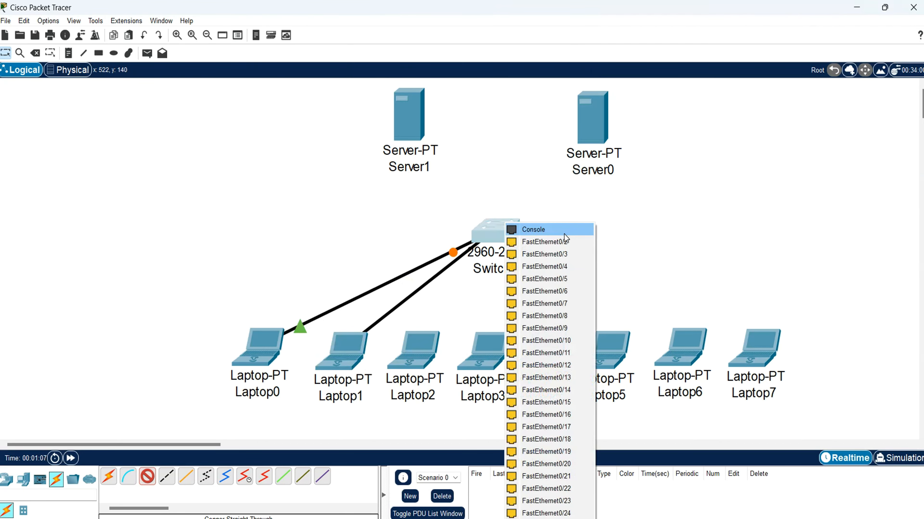
left_click(564, 240)
- Cable Laptop2 and Laptop3 from FastEthernet0 to switch ports FastEthernet0/3 and FastEthernet0/4
left_click(423, 341)
left_click(459, 384)
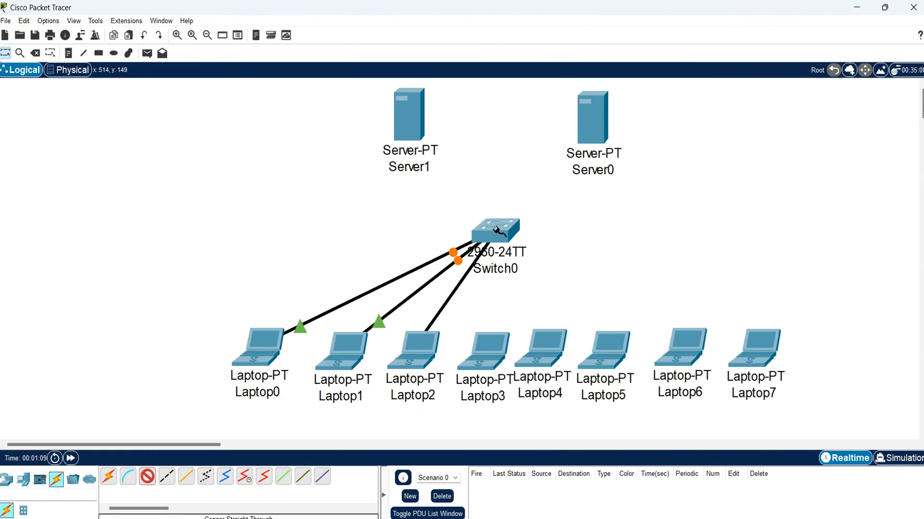
left_click(497, 228)
left_click(534, 249)
left_click(496, 360)
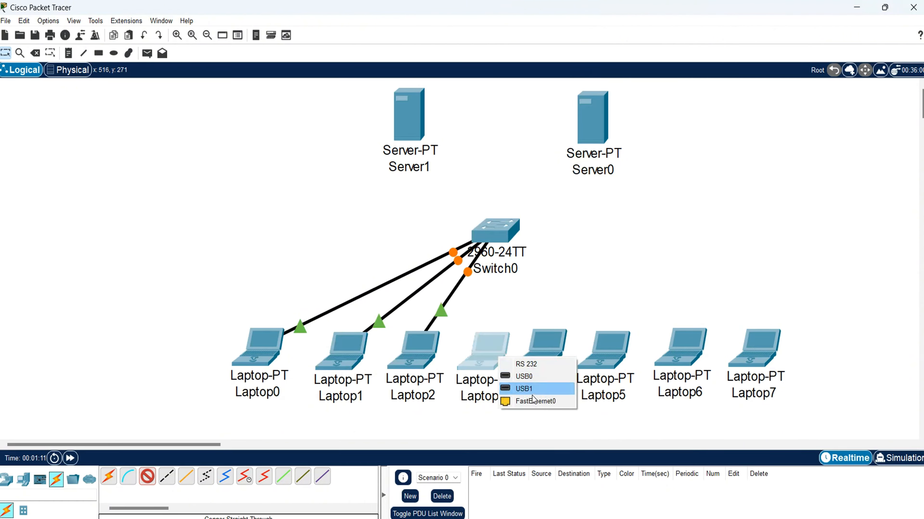
left_click(524, 387)
left_click(509, 236)
left_click(568, 257)
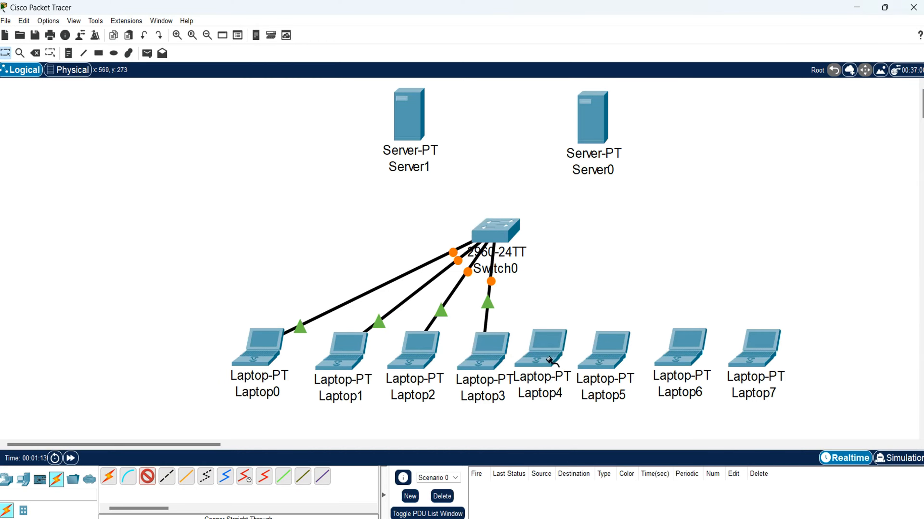
- Cable Laptop4 and Laptop5 from FastEthernet0 to switch ports FastEthernet0/5 and FastEthernet0/6
left_click(546, 355)
left_click(580, 402)
left_click(503, 224)
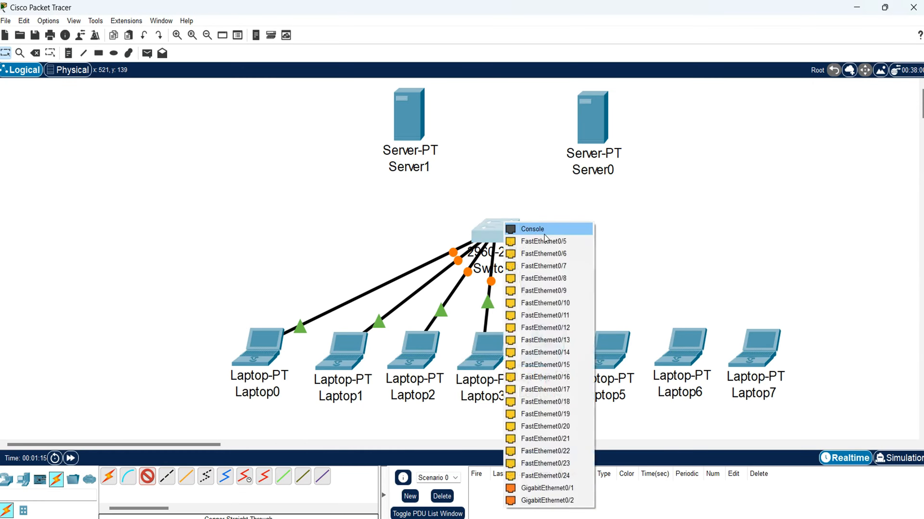
left_click(548, 243)
left_click(603, 341)
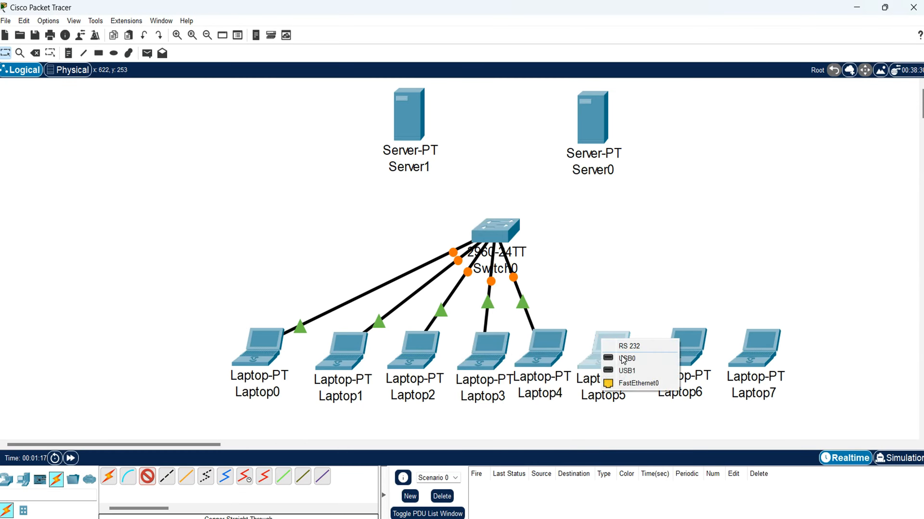
left_click(638, 384)
left_click(503, 227)
left_click(524, 288)
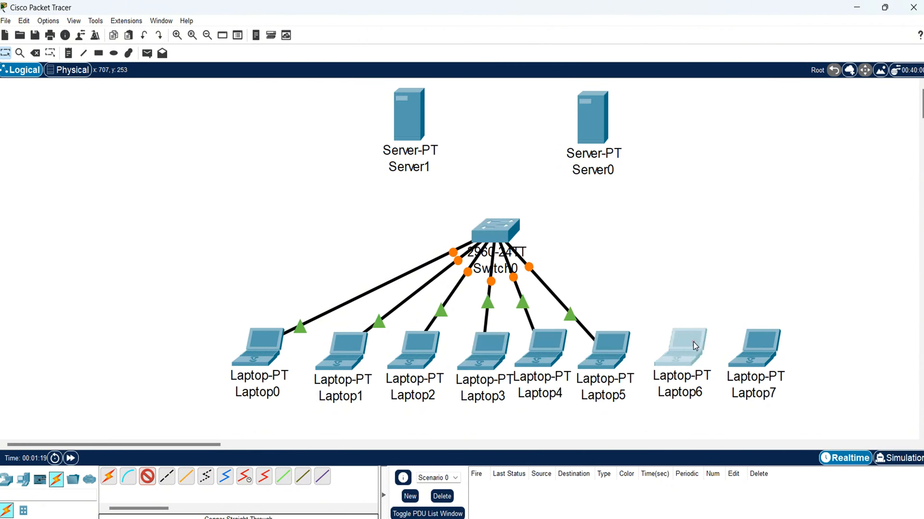
- Cable Laptop6 and Laptop7 from FastEthernet0 to switch ports FastEthernet0/7 and FastEthernet0/8
left_click(681, 348)
left_click(722, 382)
left_click(513, 231)
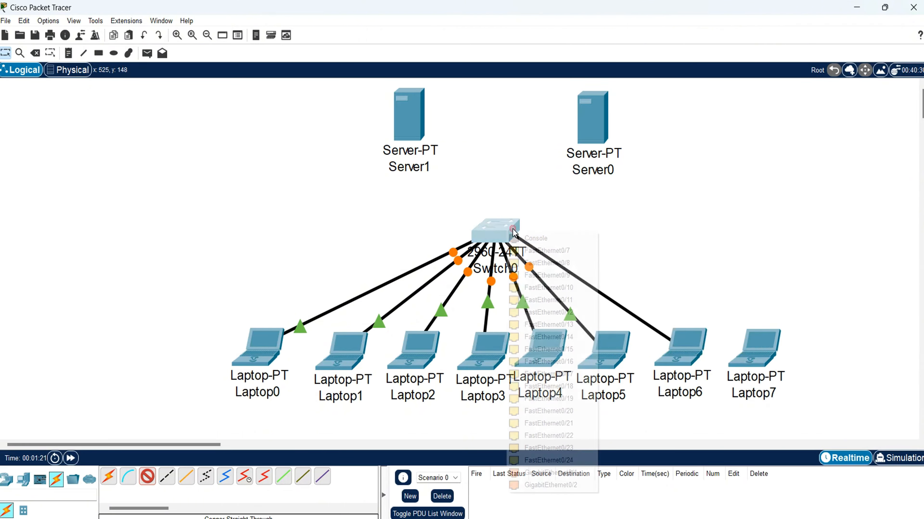
left_click(548, 251)
left_click(753, 350)
left_click(781, 395)
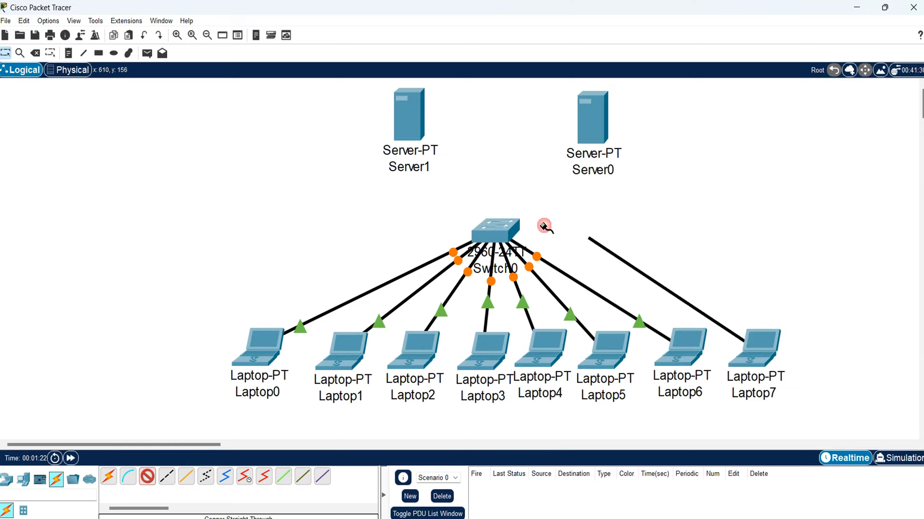
left_click(497, 226)
left_click(546, 247)
- Connect Server0 to switch port FastEthernet0/22 and Server1 to FastEthernet0/23 from their FastEthernet0 ports
left_click(592, 133)
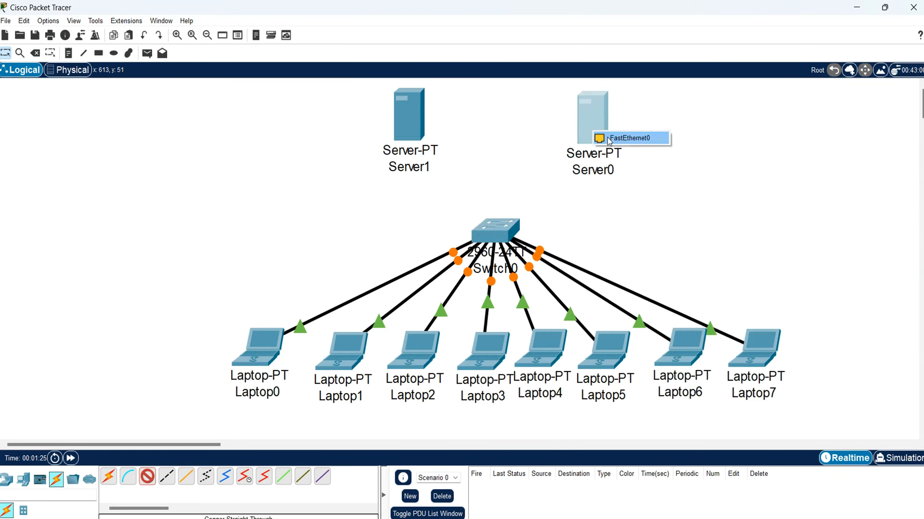
left_click(607, 139)
left_click(506, 227)
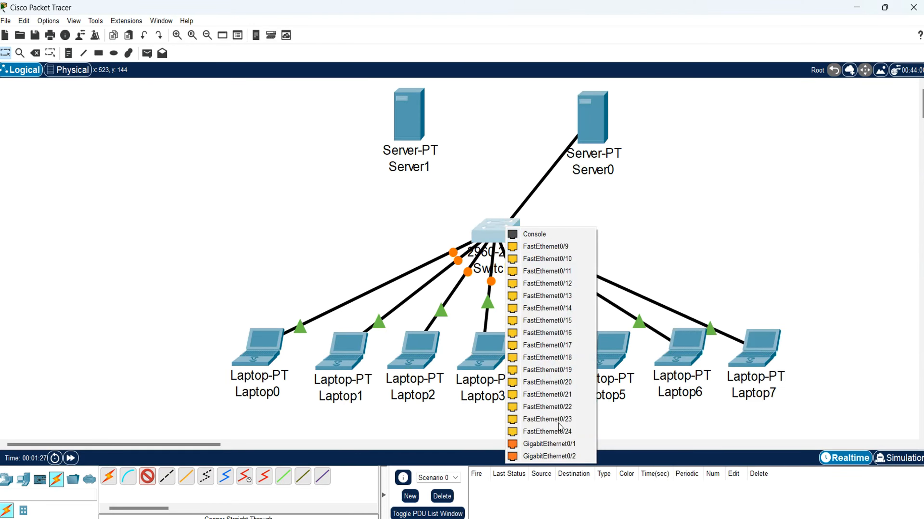
left_click(576, 434)
left_click(403, 123)
left_click(418, 130)
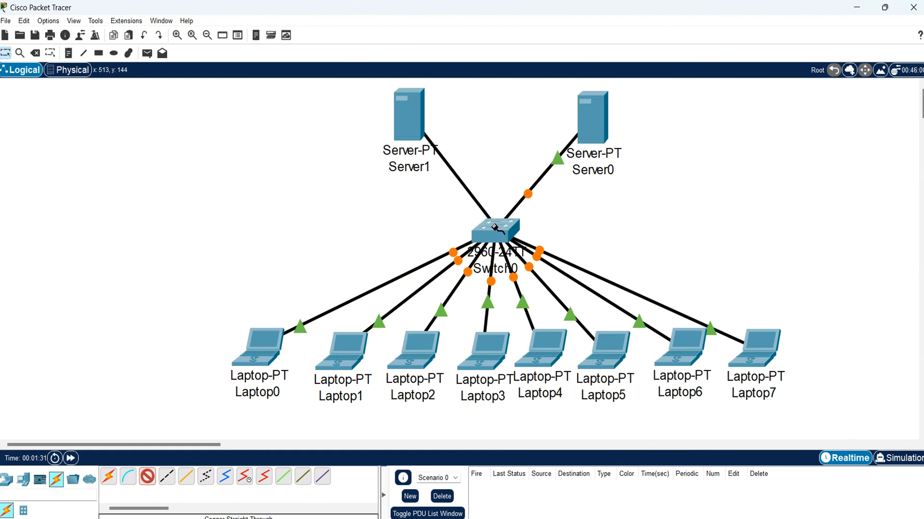
left_click(497, 225)
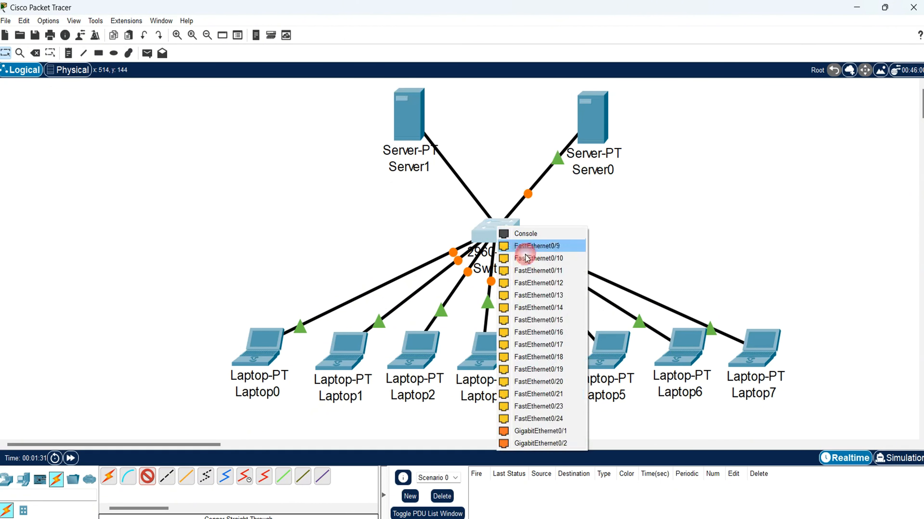
left_click(568, 407)
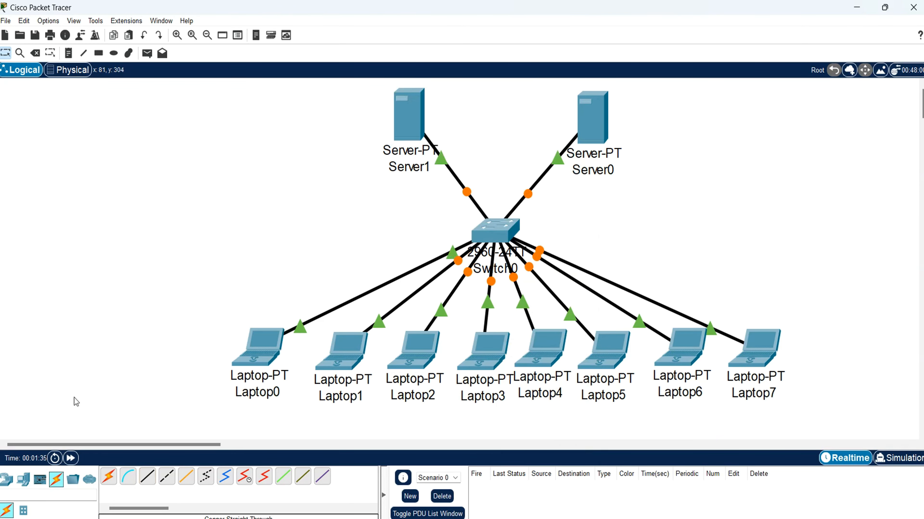
- Delete the link between Server0 and the switch and recable Server0 with copper straight-through to switch port FastEthernet0/24
left_click(35, 53)
left_click(544, 169)
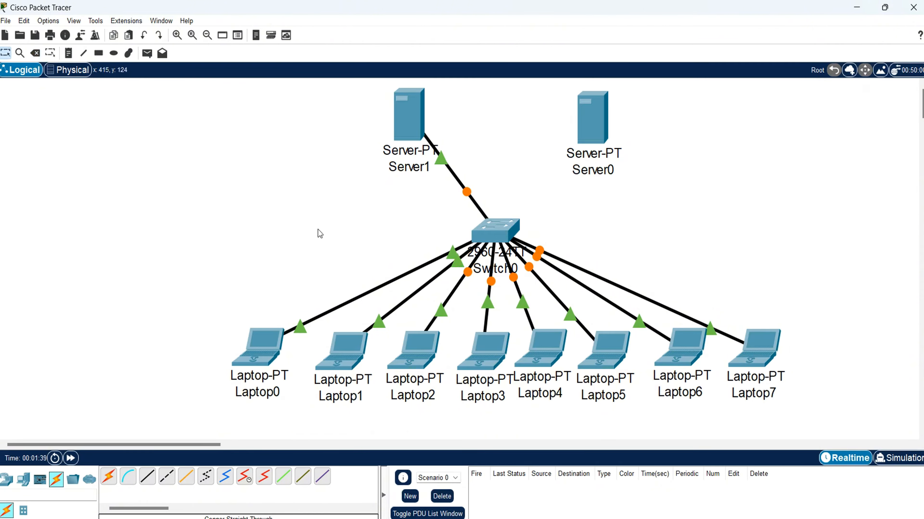
left_click(147, 476)
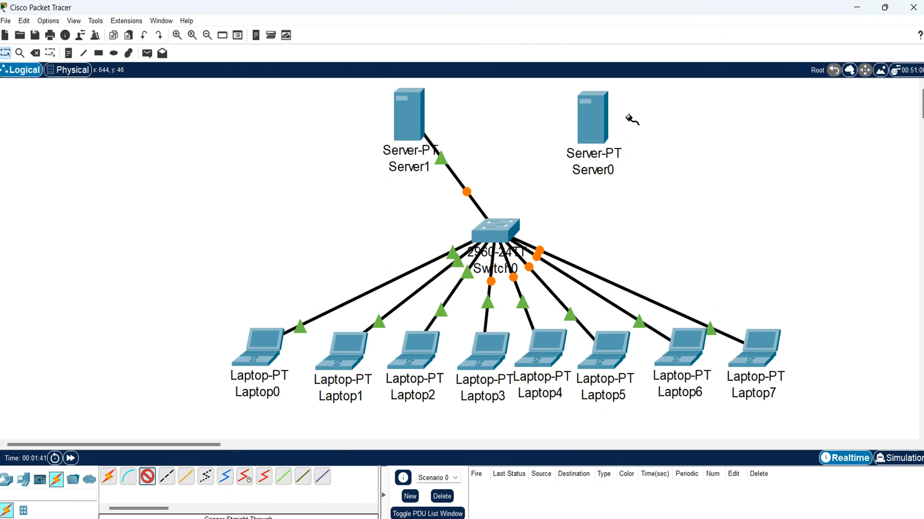
left_click(593, 113)
left_click(604, 115)
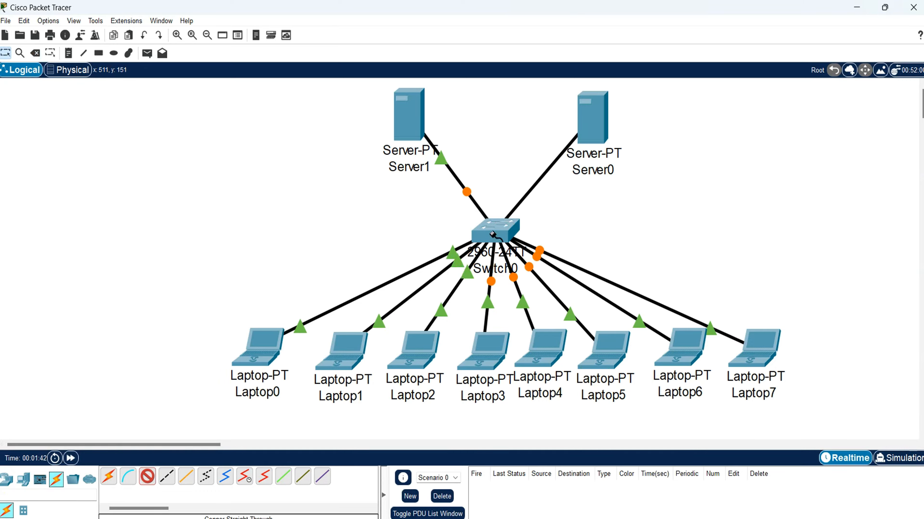
left_click(493, 235)
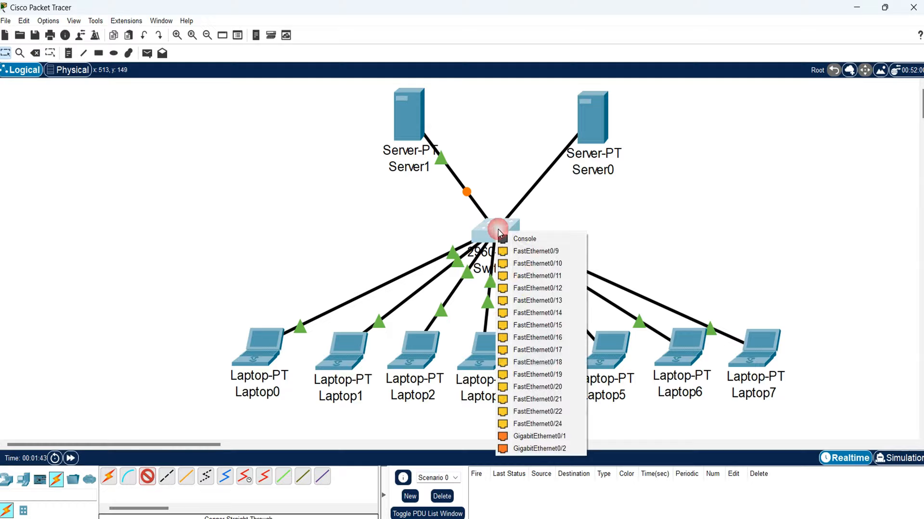
left_click(549, 424)
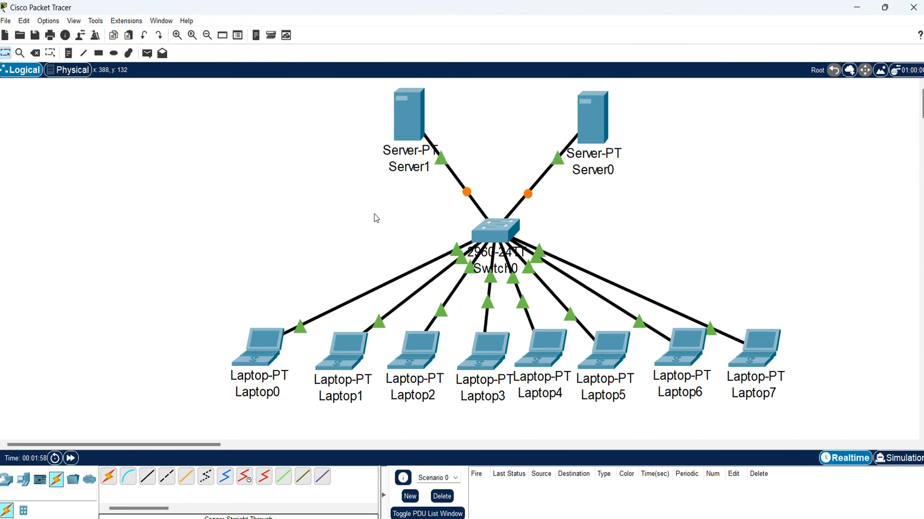
left_click_drag(318, 89, 781, 185)
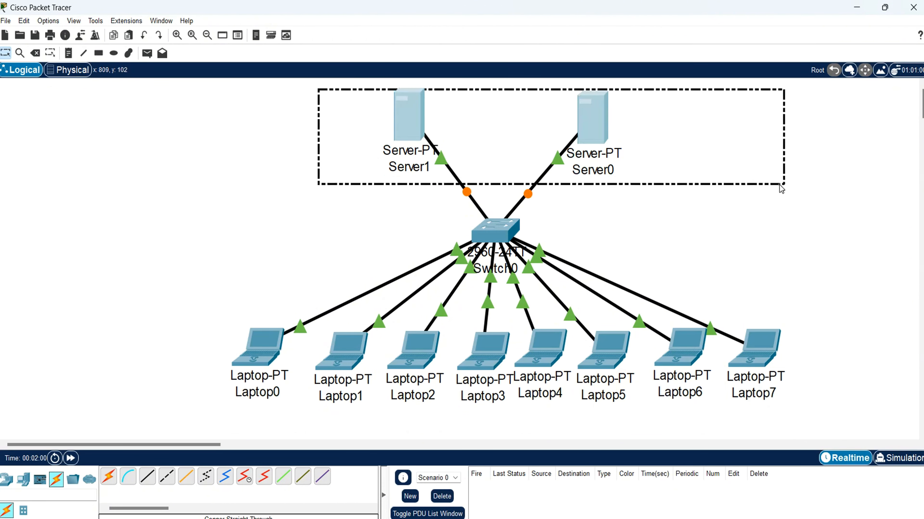
left_click(513, 206)
- Give Server0 the static IPv4 address 192.168.100.100, subnet mask 255.255.255.0, default gateway 192.168.100.254 and DNS server 8.8.8.8
left_click(589, 110)
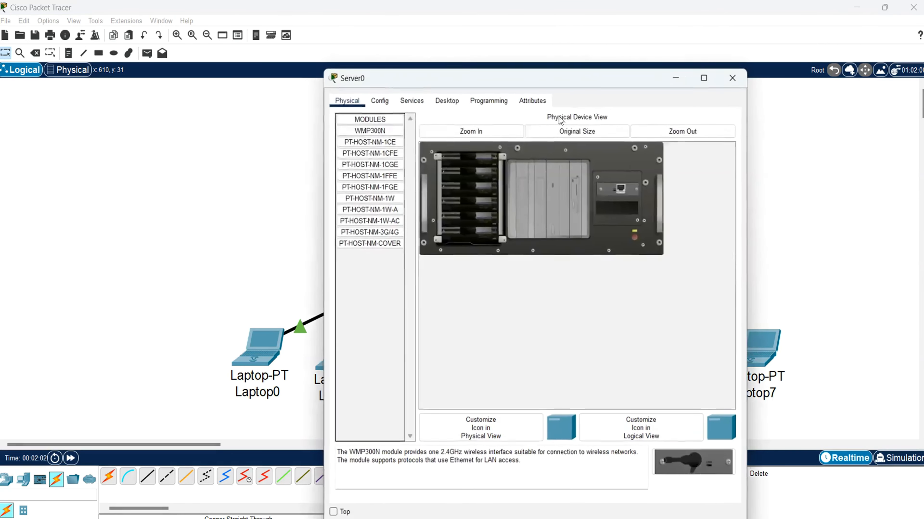
left_click(446, 100)
left_click(387, 146)
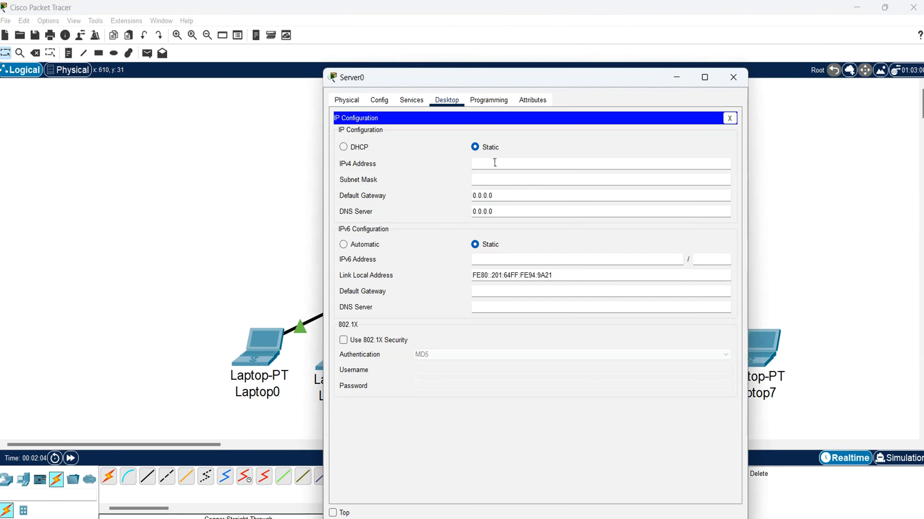
type("192.16")
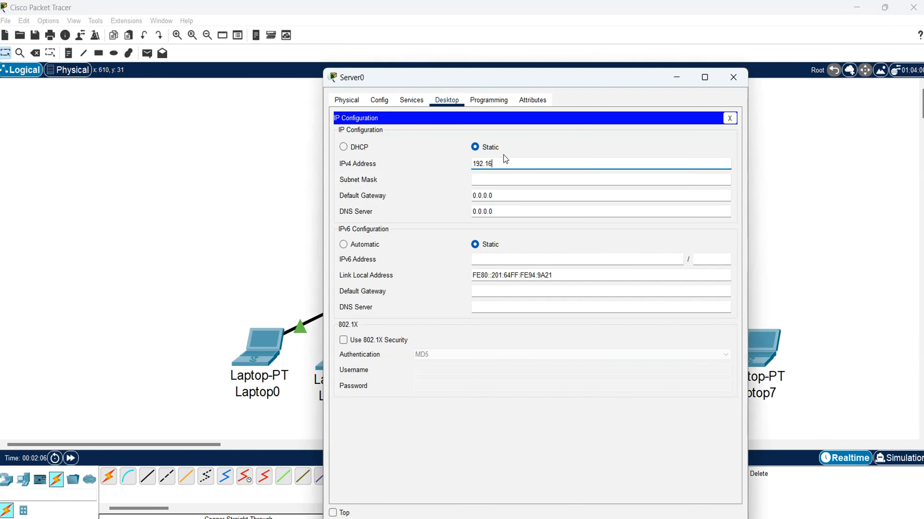
type("8.100.100")
key("Tab")
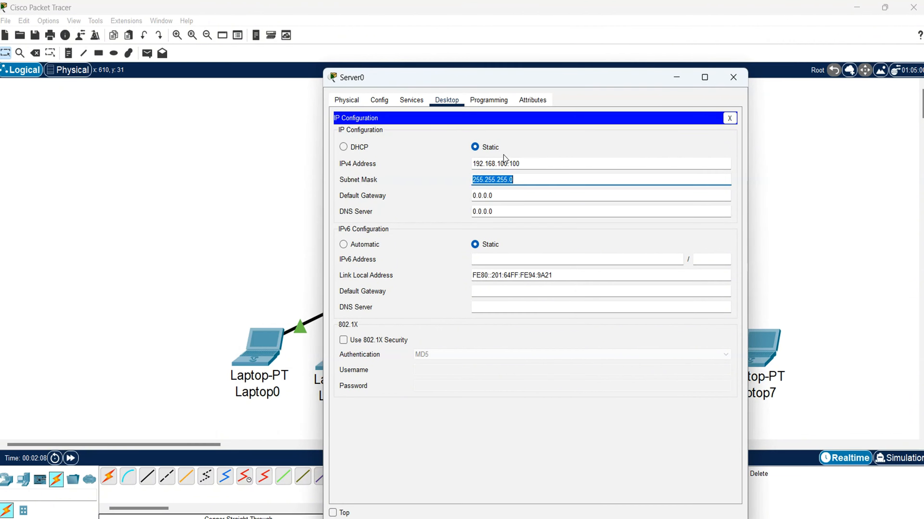
key("Tab")
type("192.168.100.254")
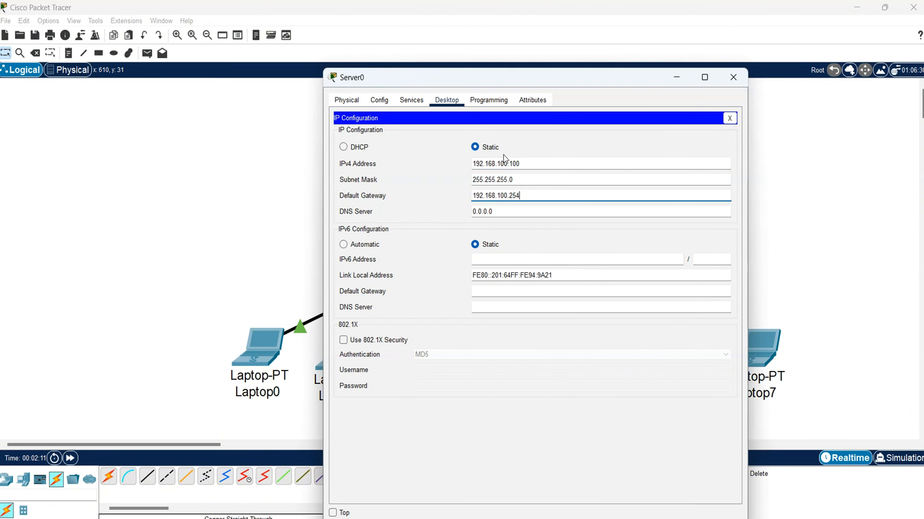
key("Tab")
type("8.8.8.8")
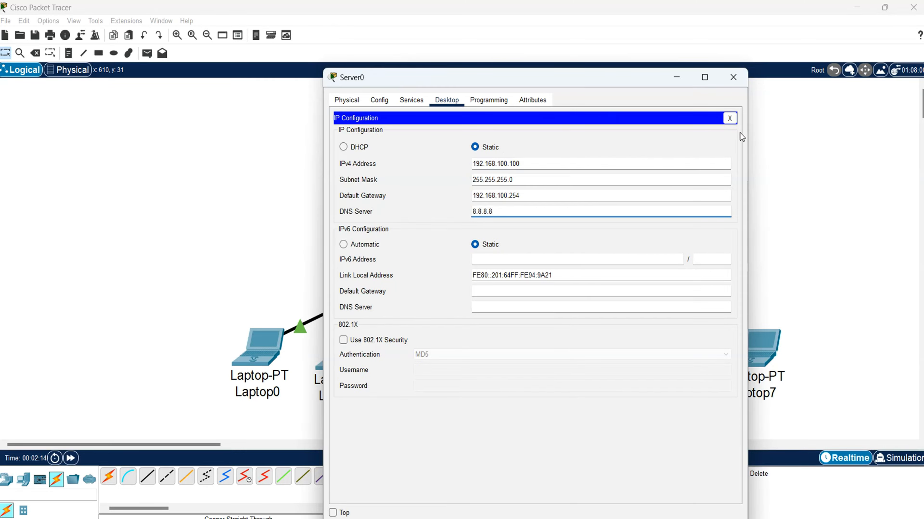
left_click(731, 120)
- Turn on Server0's DHCP service and set serverPool's default gateway to 192.168.100.254 and DNS server to 8.8.8.8
left_click(419, 106)
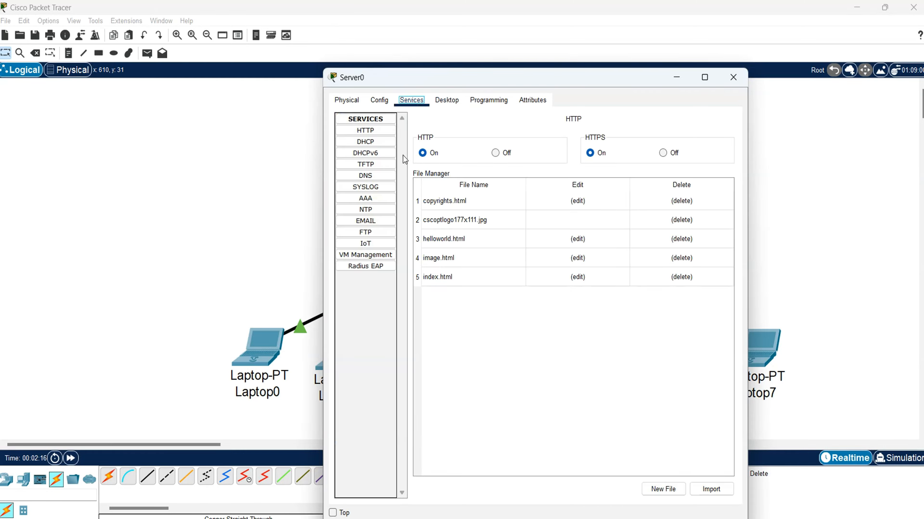
left_click(366, 142)
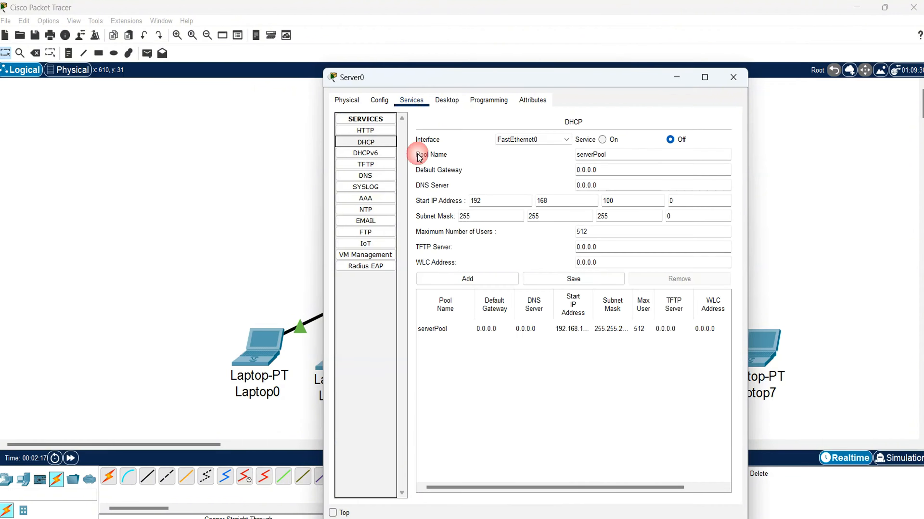
left_click(602, 139)
left_click(603, 170)
type("1")
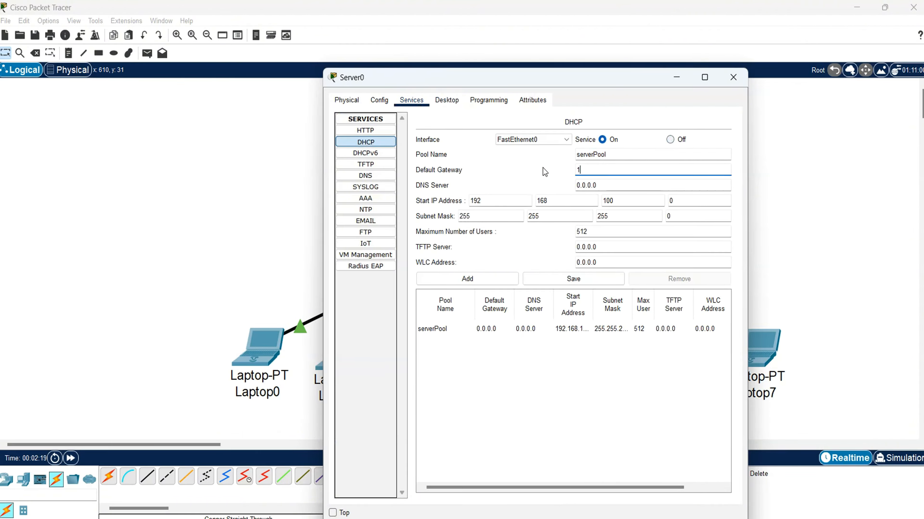
type("92.168.100.254")
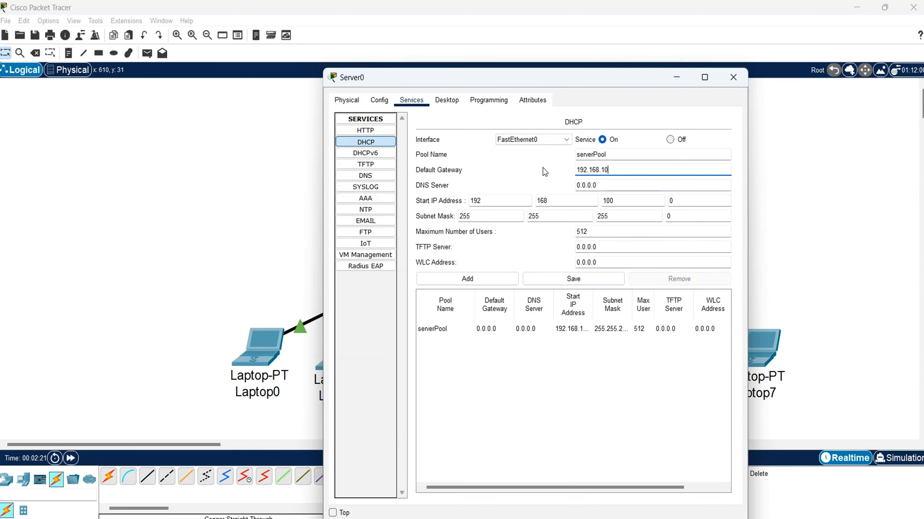
key("Tab")
type("8.8.8.8")
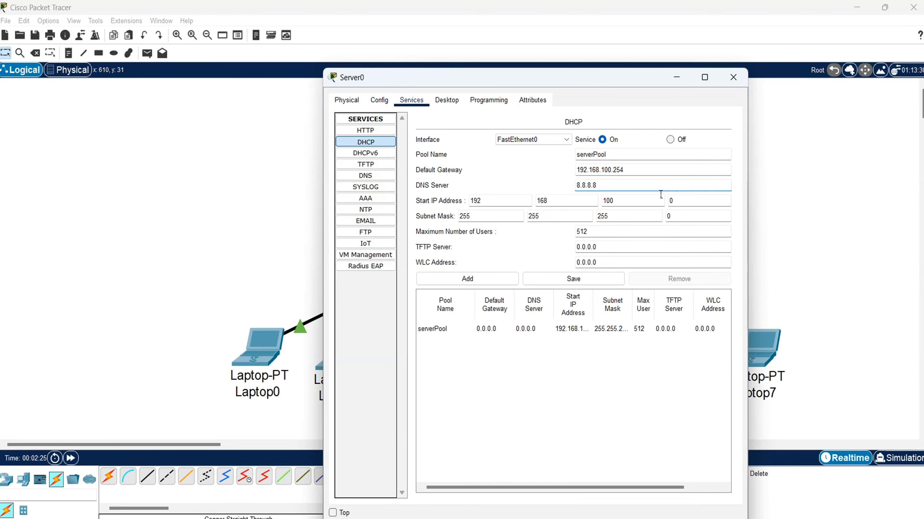
- Set Server0's DHCP pool to start at 192.168.100.50 with a maximum of 25 users, save it and close the server window
double_click(685, 202)
type("50")
double_click(596, 233)
type("25")
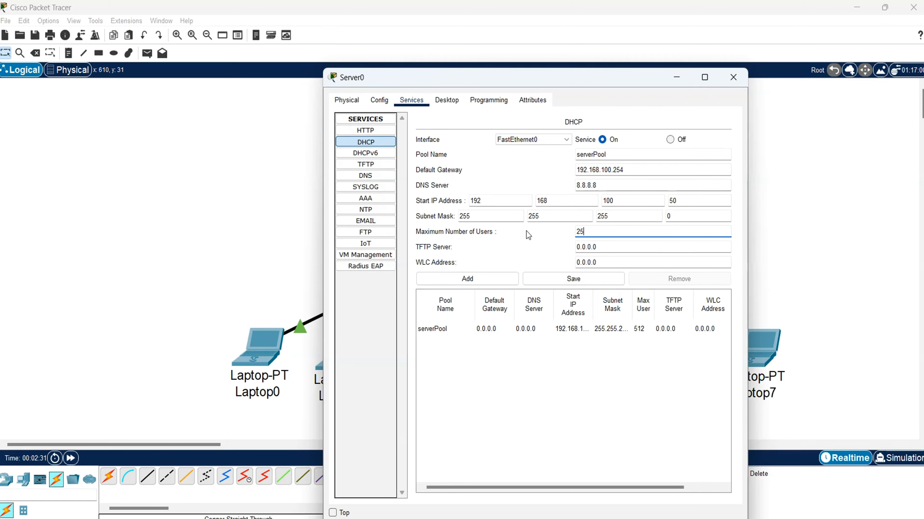
left_click(596, 280)
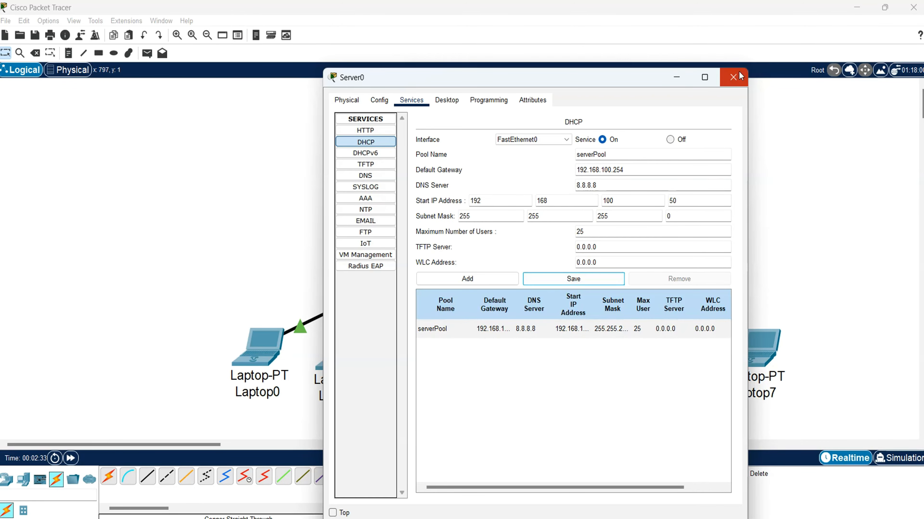
left_click(733, 77)
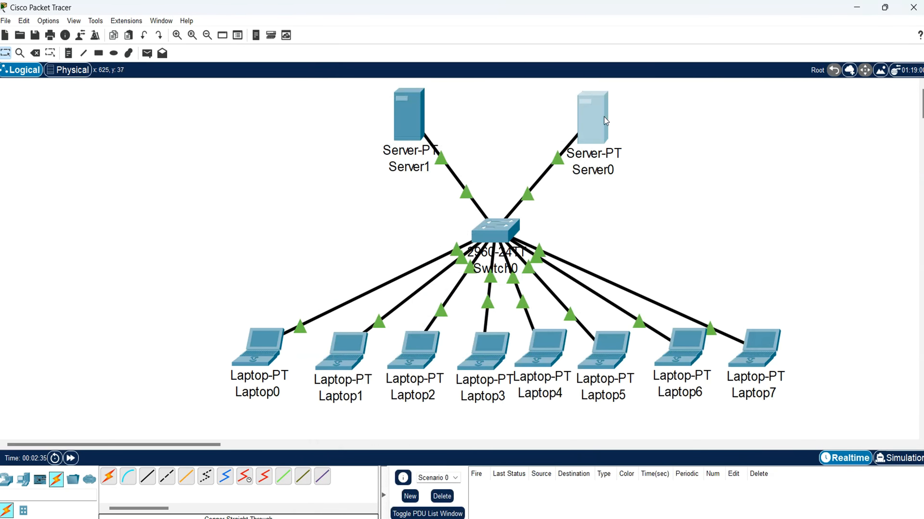
mouse_move(597, 111)
left_click_drag(403, 95, 456, 155)
left_click(326, 123)
left_click_drag(342, 103, 426, 161)
left_click(341, 170)
left_click(442, 101)
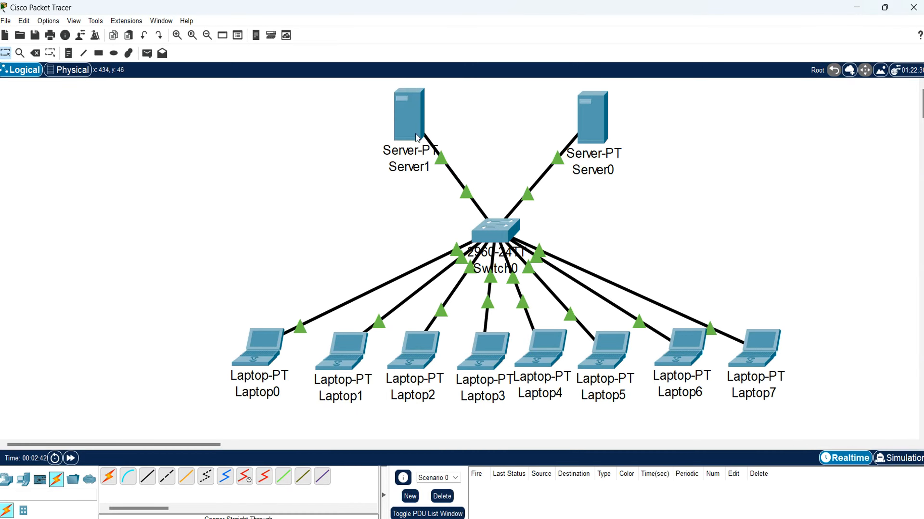
- Give Server1 the static IPv4 address 192.168.200.200, subnet mask 255.255.255.0, default gateway 192.168.200.254 and DNS server 8.8.8.8
left_click(422, 110)
left_click(445, 102)
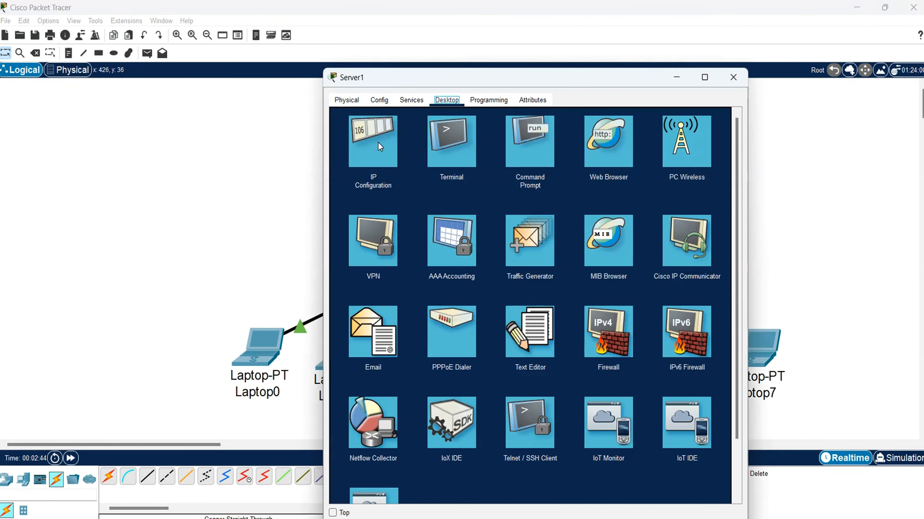
left_click(378, 143)
left_click(505, 164)
type("192.168.200")
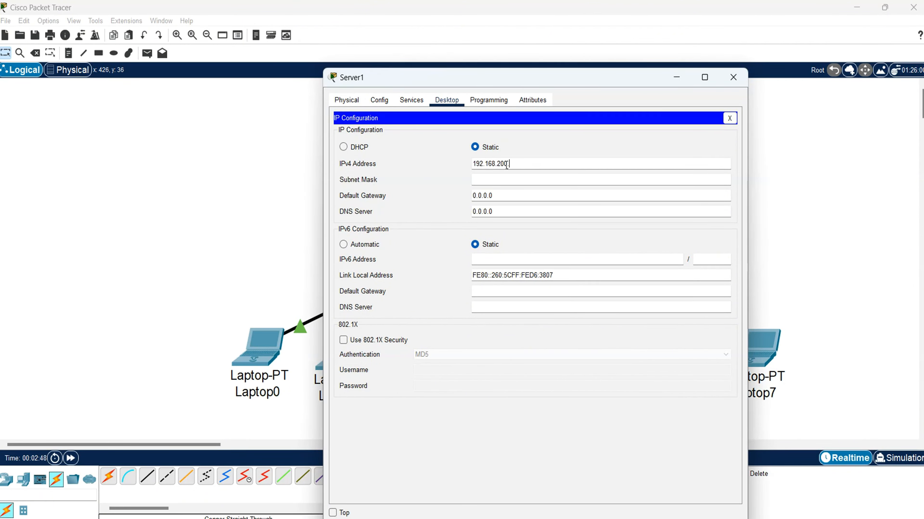
type(".200")
key("Tab")
key("Tab")
type("192.")
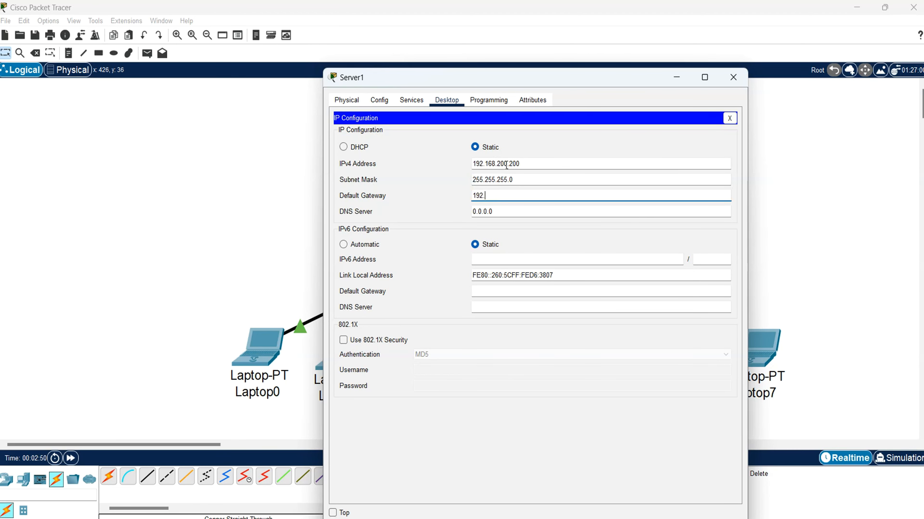
type("168.200.254")
key("Tab")
type("8.8.8.8")
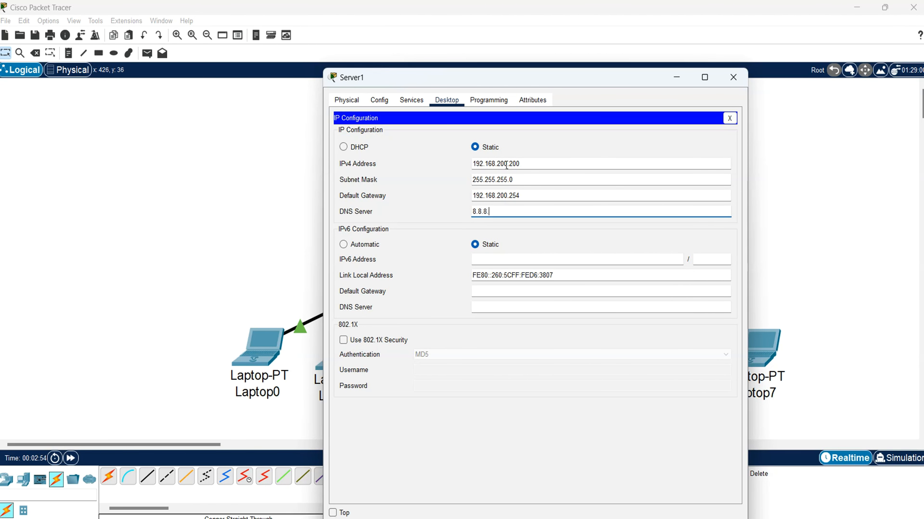
left_click(730, 118)
- Turn on Server1's DHCP service and set serverPool's default gateway to 192.168.200.254 and DNS server to 8.8.8.8
left_click(415, 104)
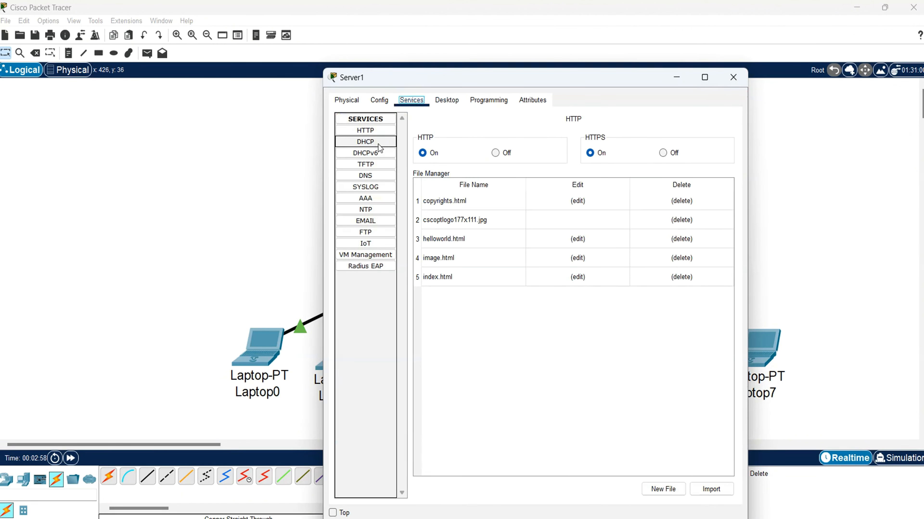
left_click(378, 145)
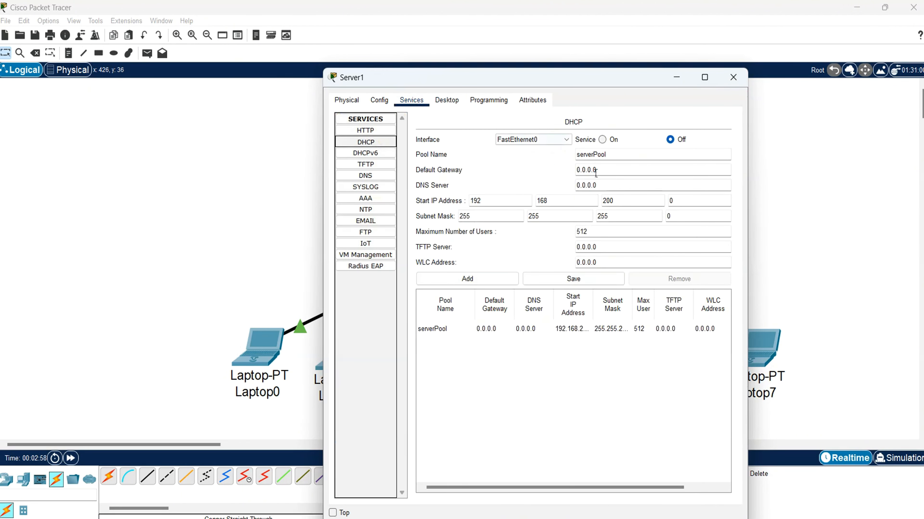
left_click(602, 140)
left_click(691, 201)
left_click_drag(599, 175, 542, 172)
type("192.1")
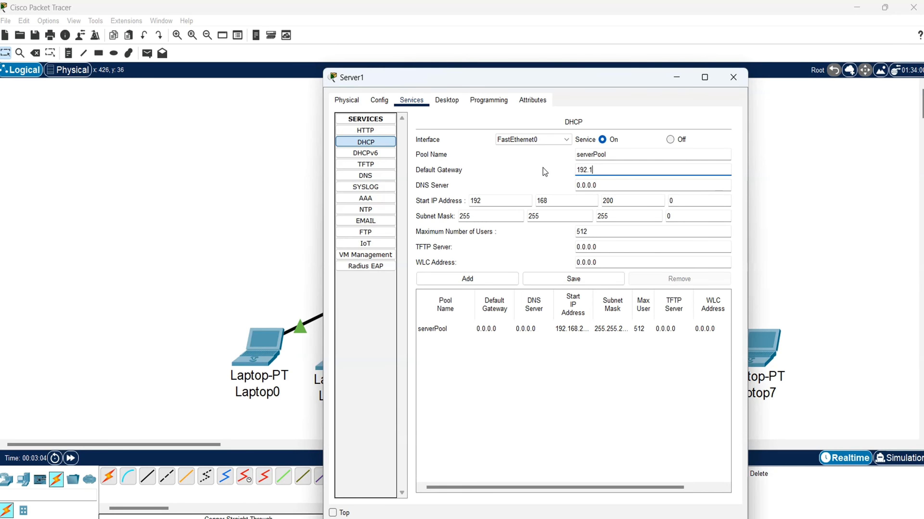
type("68.200.254")
key("Tab")
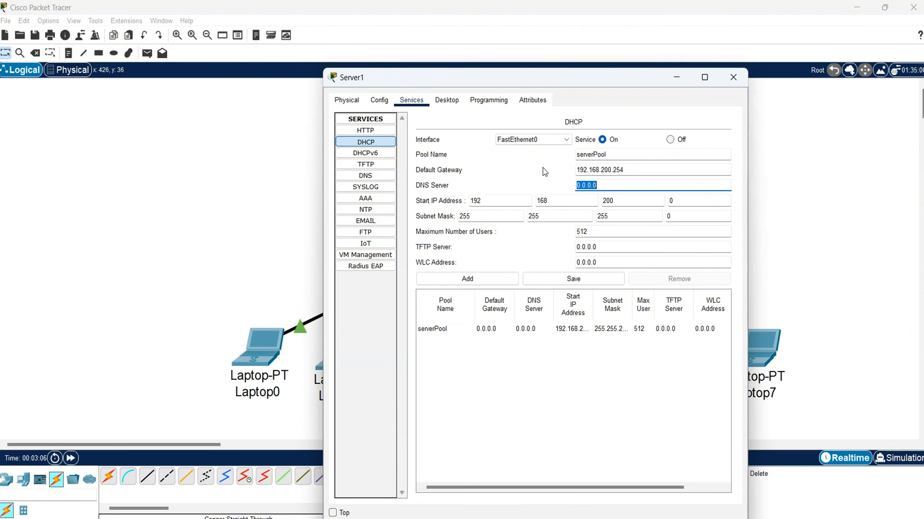
type("8.8.8.8")
- Set Server1's DHCP pool to start at 192.168.200.50 with a maximum of 25 users, save it and close the server window
left_click(673, 202)
key("BackSpace")
type("50")
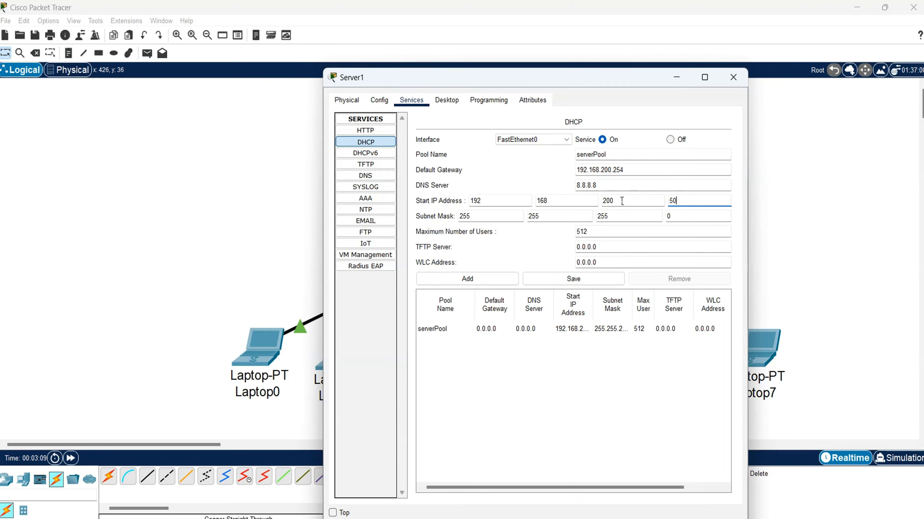
double_click(601, 228)
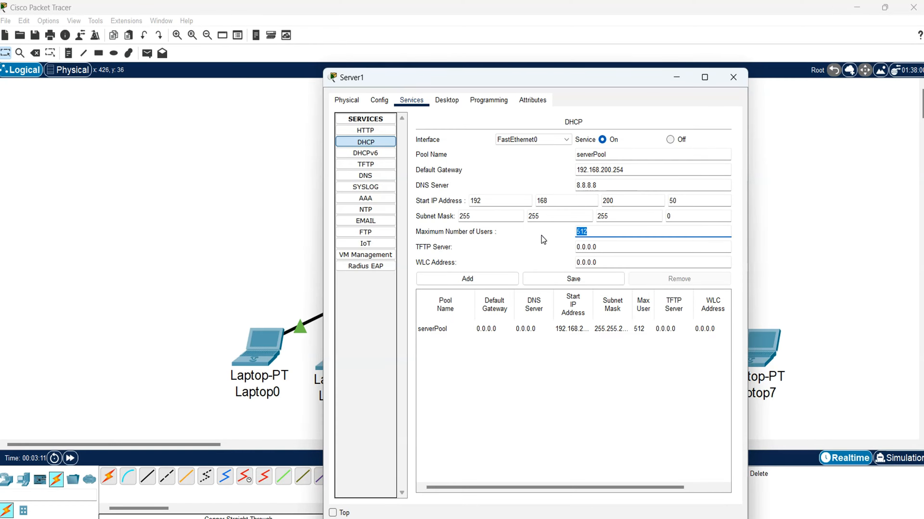
type("25")
left_click(574, 279)
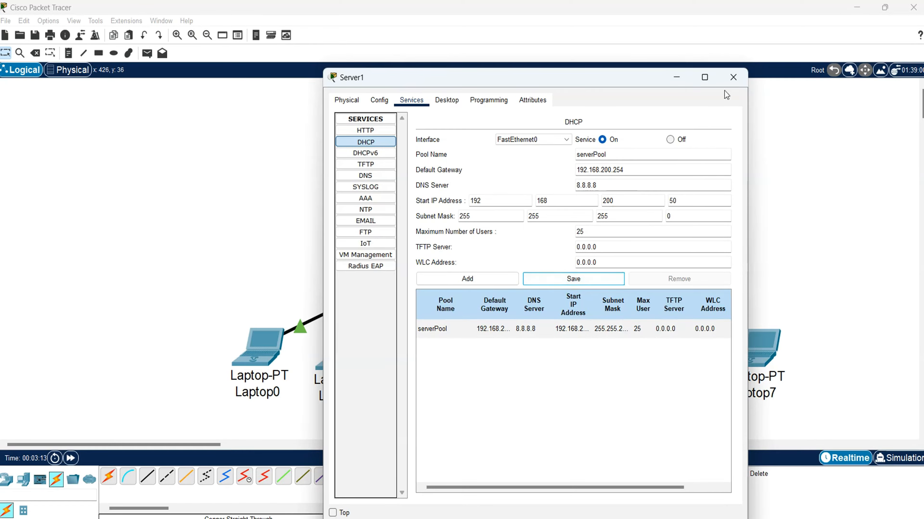
left_click(733, 78)
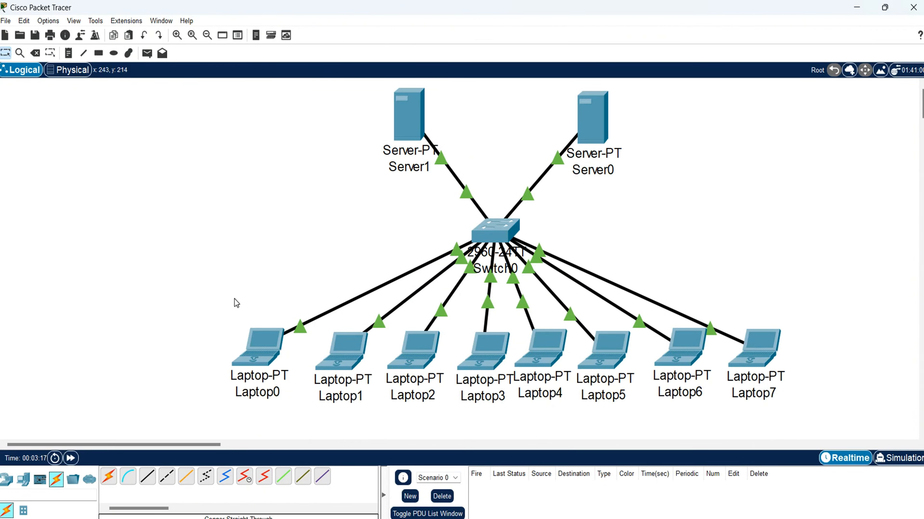
left_click_drag(233, 298, 814, 415)
left_click_drag(637, 211, 544, 67)
left_click_drag(413, 204, 381, 84)
left_click(189, 232)
- Switch Laptop0's FastEthernet0 IPv4 configuration from static to DHCP and leave the IP configuration
left_click(260, 349)
left_click(411, 100)
left_click(384, 157)
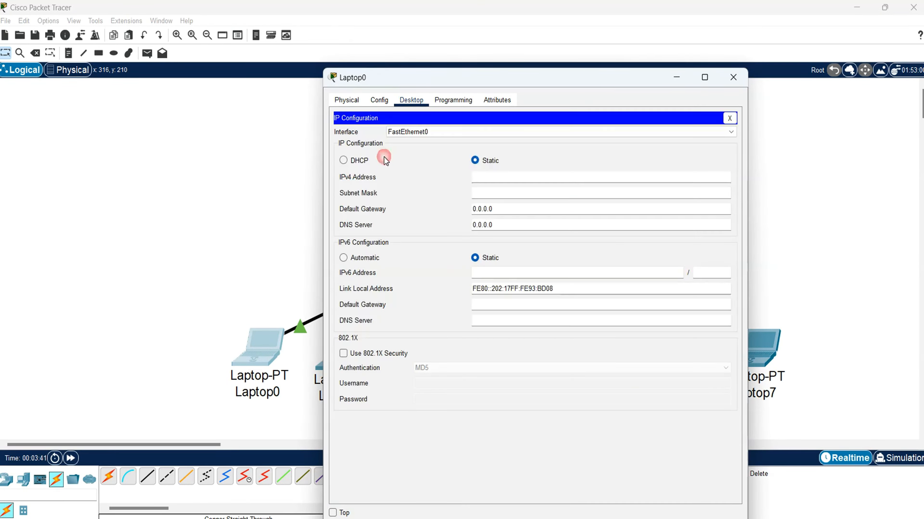
left_click(360, 162)
left_click(730, 118)
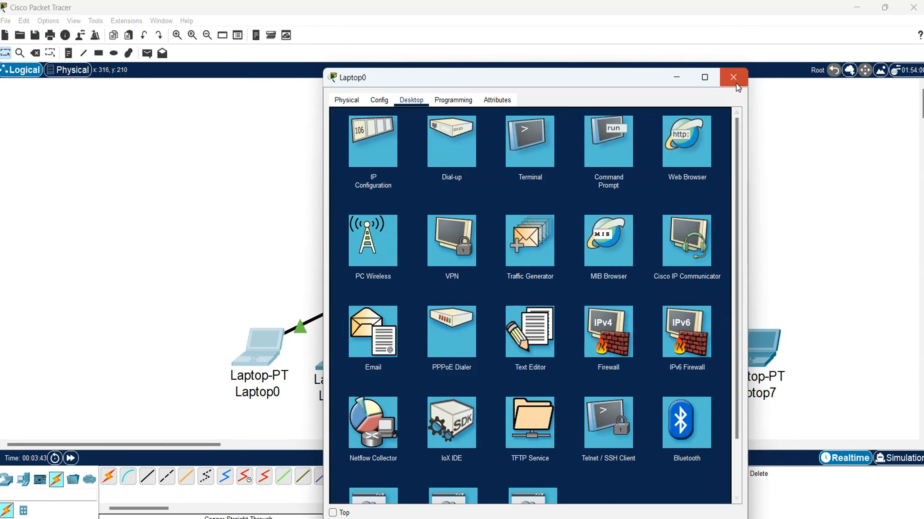
- Close Laptop0's window, switch Laptop1's FastEthernet0 IPv4 configuration to DHCP, and close Laptop1's window
left_click(733, 77)
left_click(345, 345)
left_click(406, 101)
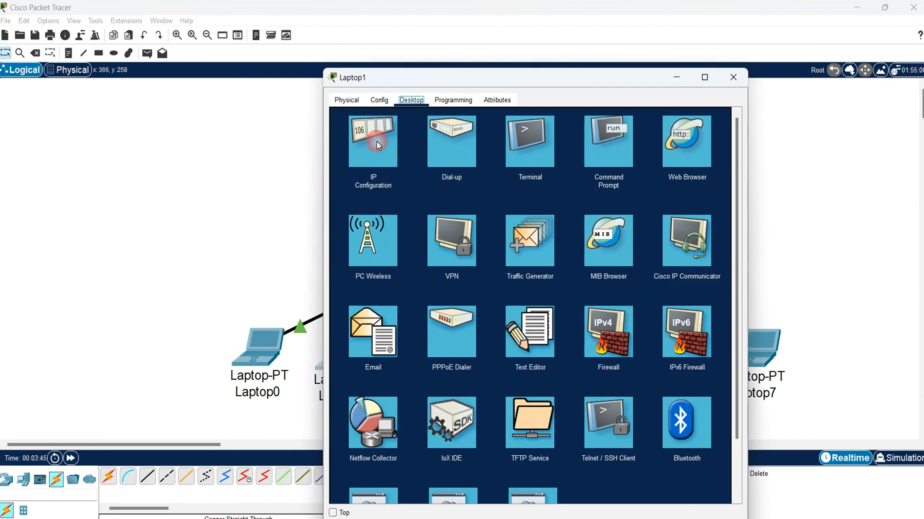
left_click(377, 141)
left_click(410, 160)
left_click(730, 119)
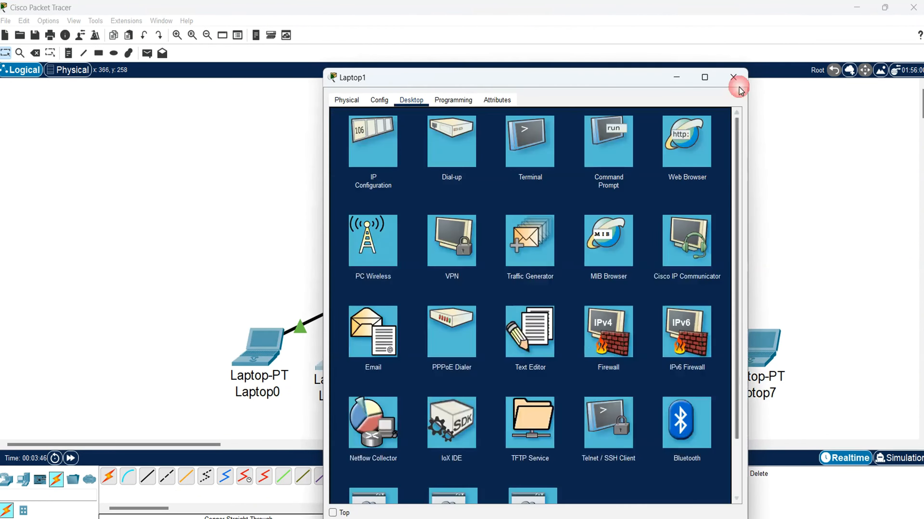
left_click(733, 78)
- Switch Laptop2's FastEthernet0 IPv4 configuration to DHCP and close its device window
left_click(417, 352)
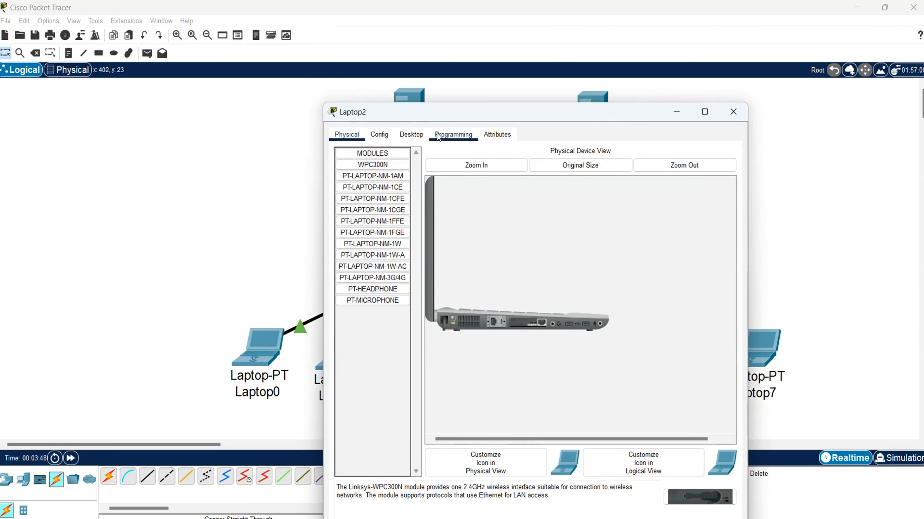
left_click(413, 137)
left_click(370, 175)
left_click(352, 192)
left_click(497, 195)
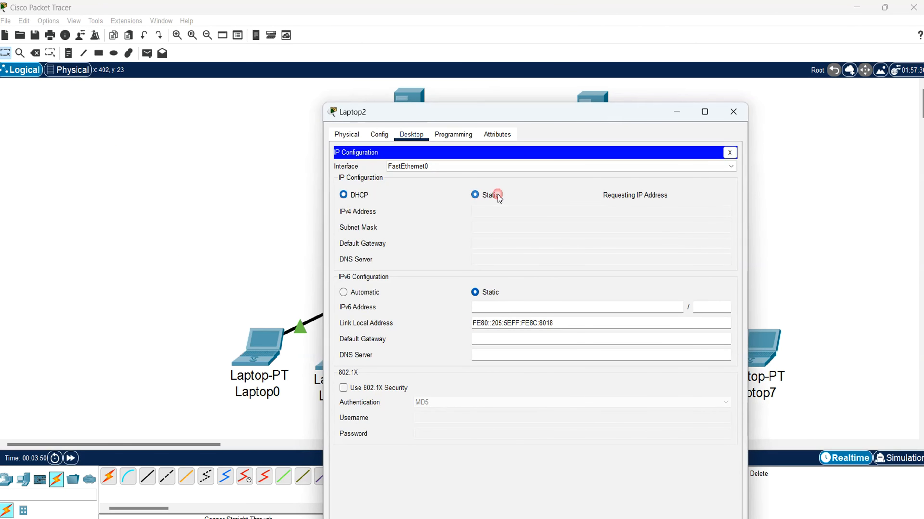
left_click(729, 153)
left_click(732, 112)
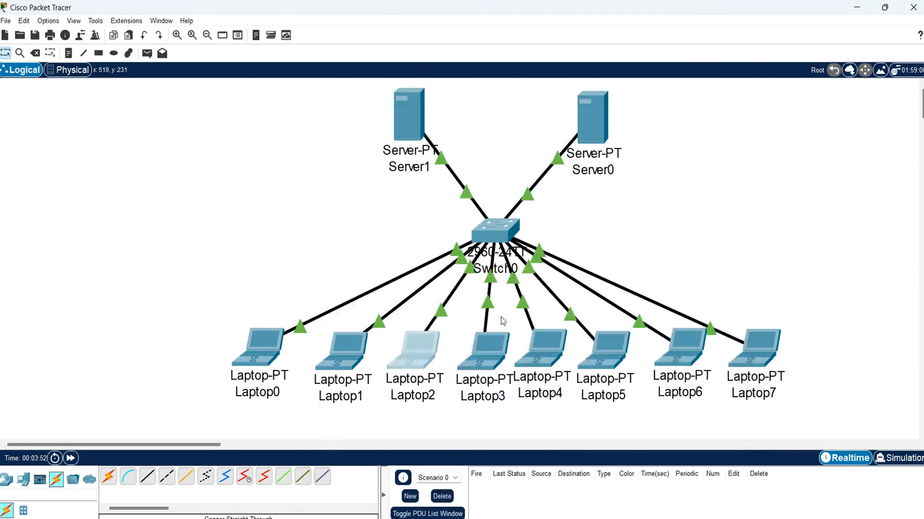
- Switch Laptop3's FastEthernet0 IPv4 configuration to DHCP and close its device window
left_click(483, 351)
left_click(411, 101)
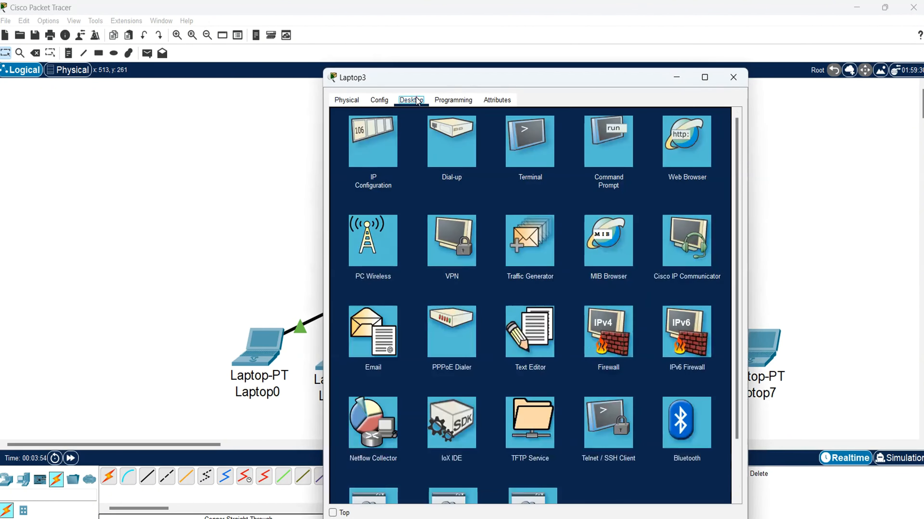
left_click(363, 139)
left_click(357, 162)
left_click(729, 119)
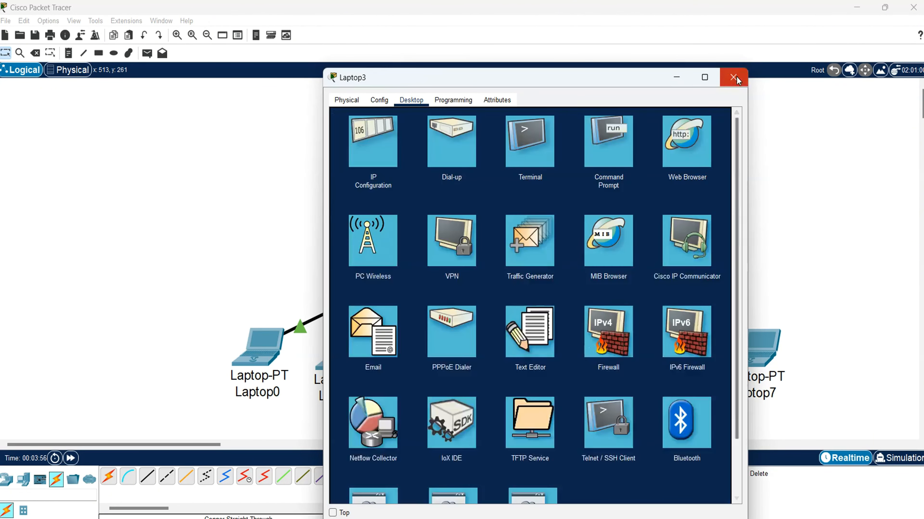
left_click(733, 77)
- Switch Laptop4's FastEthernet0 IPv4 configuration to DHCP and close its device window
left_click(540, 348)
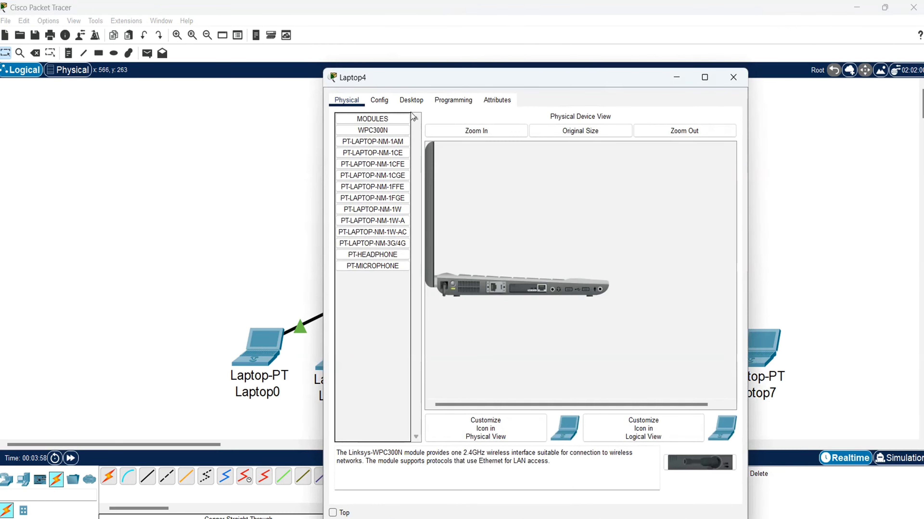
left_click(413, 108)
left_click(366, 138)
left_click(360, 162)
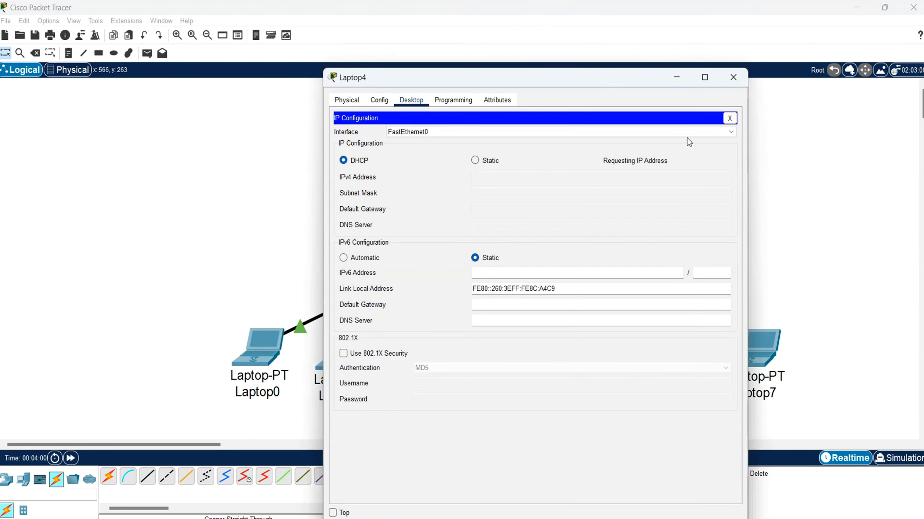
left_click(730, 118)
left_click(733, 78)
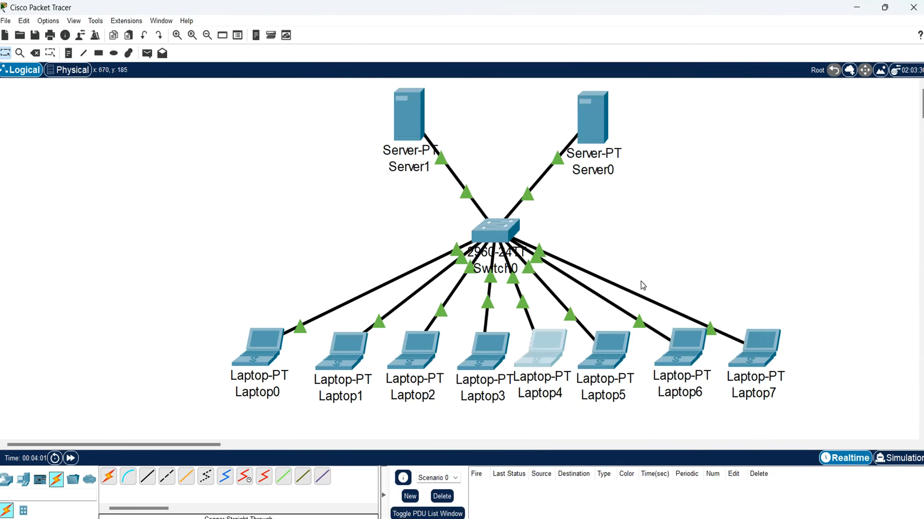
- Switch Laptop5's FastEthernet0 IPv4 configuration from static to DHCP and close its device window
left_click(618, 344)
left_click(412, 99)
left_click(374, 138)
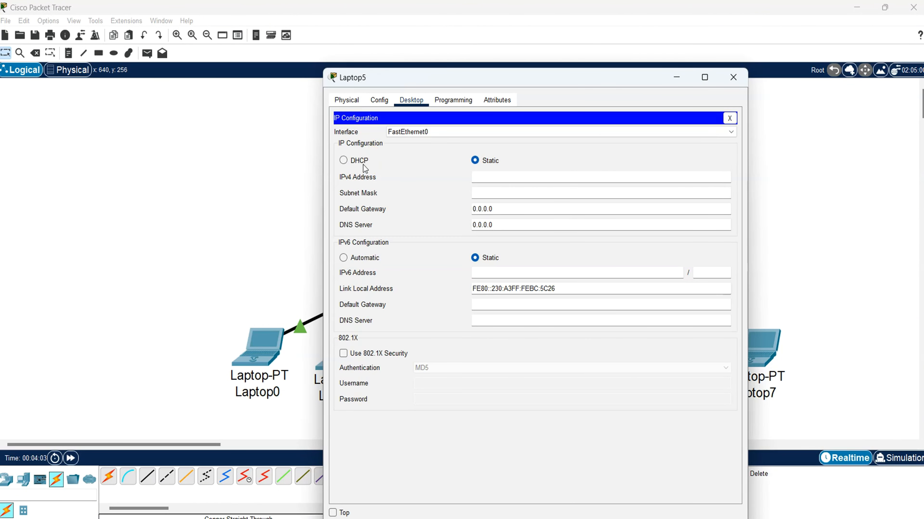
left_click(362, 163)
left_click(730, 119)
left_click(733, 77)
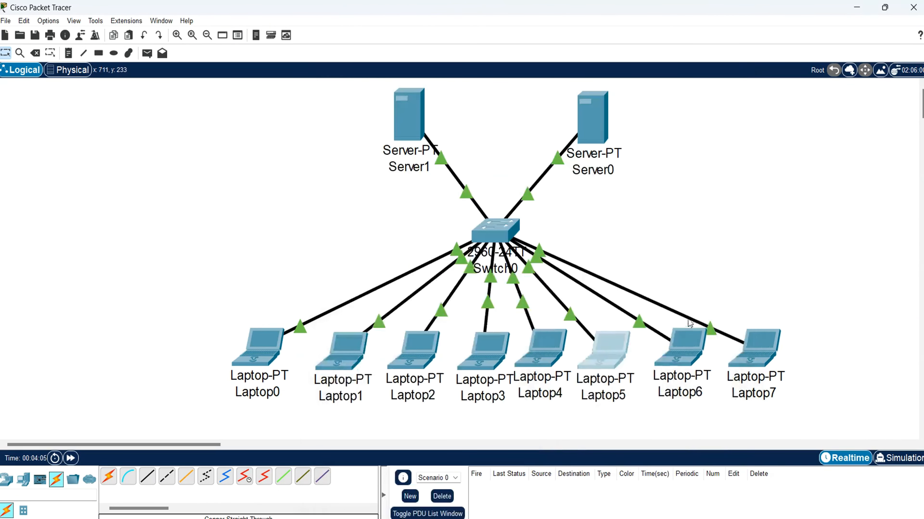
- Switch Laptop6's FastEthernet0 IPv4 configuration to DHCP and close its device window
left_click(693, 329)
left_click(411, 100)
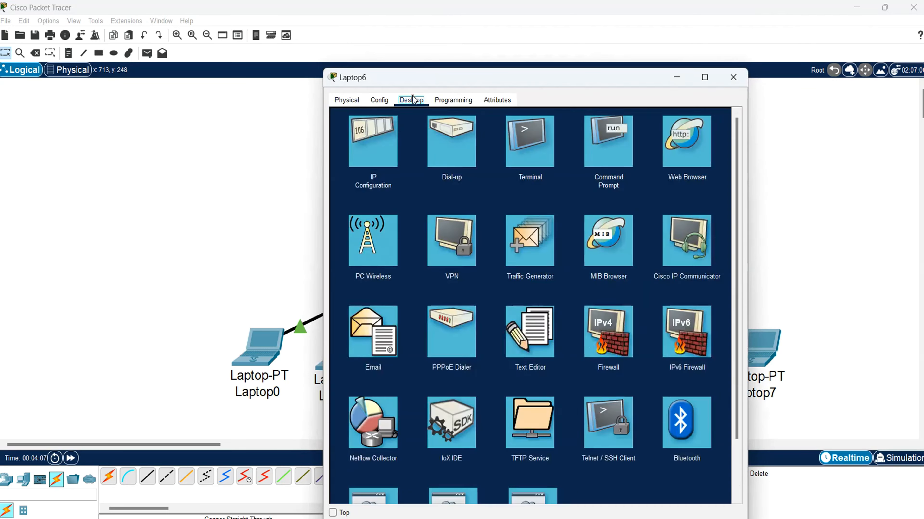
left_click(371, 171)
left_click(358, 160)
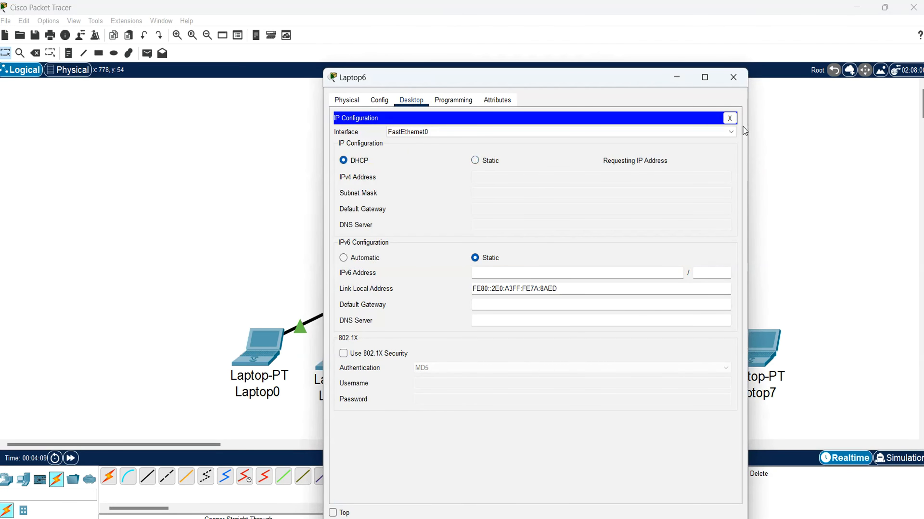
left_click(729, 118)
left_click(733, 77)
- Switch Laptop7's FastEthernet0 IPv4 configuration to DHCP and close its device window
left_click(749, 348)
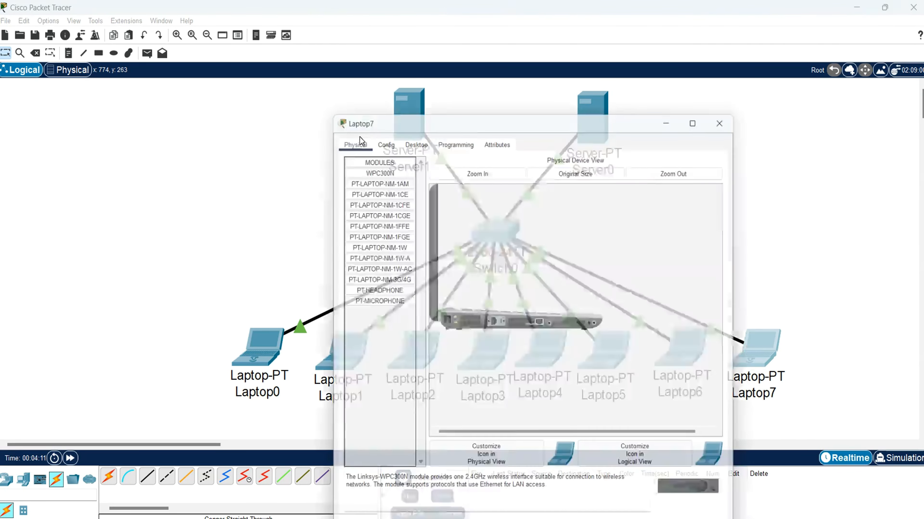
left_click(411, 134)
left_click(394, 158)
left_click(367, 193)
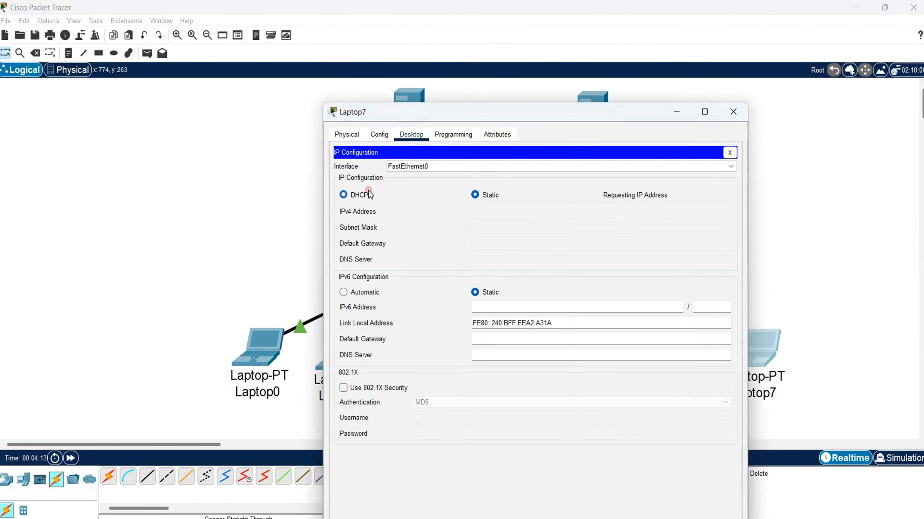
left_click(732, 149)
left_click(734, 113)
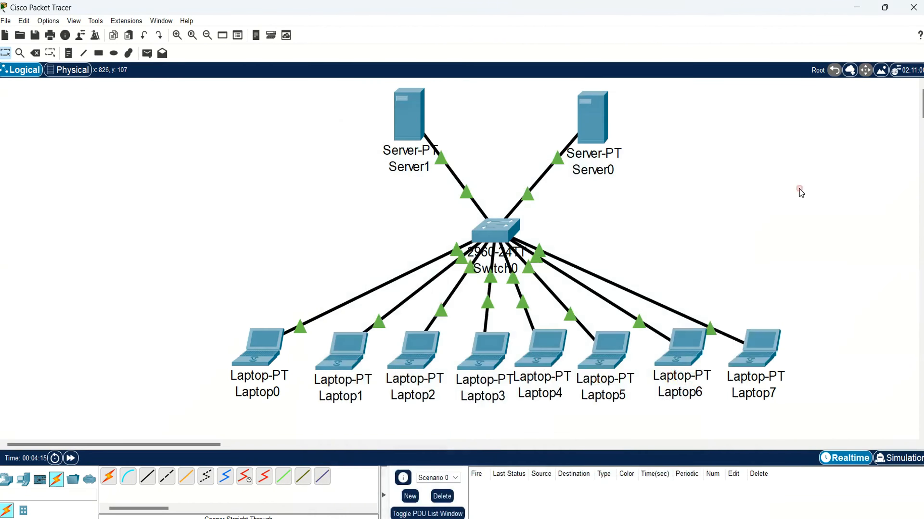
- Check the IP address, gateway and DNS server assigned to each laptop from Laptop0 to Laptop7 in the topology
mouse_move(260, 358)
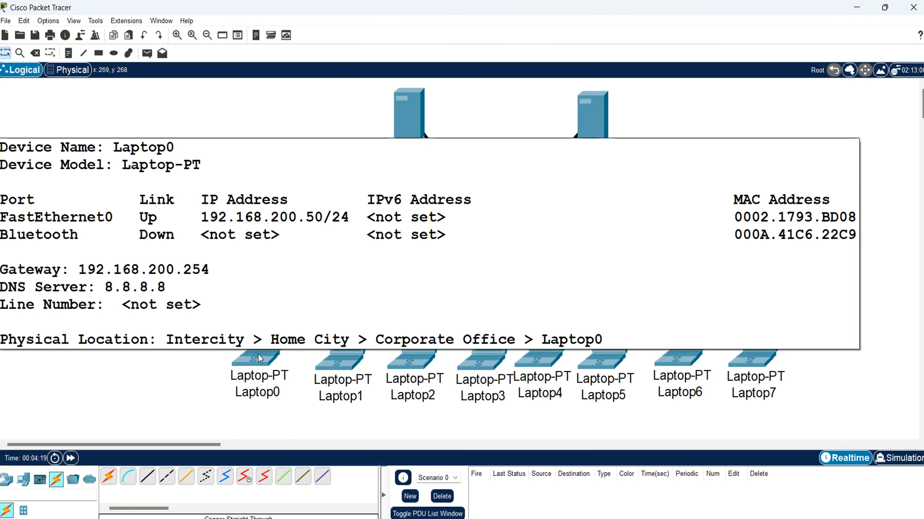
mouse_move(331, 367)
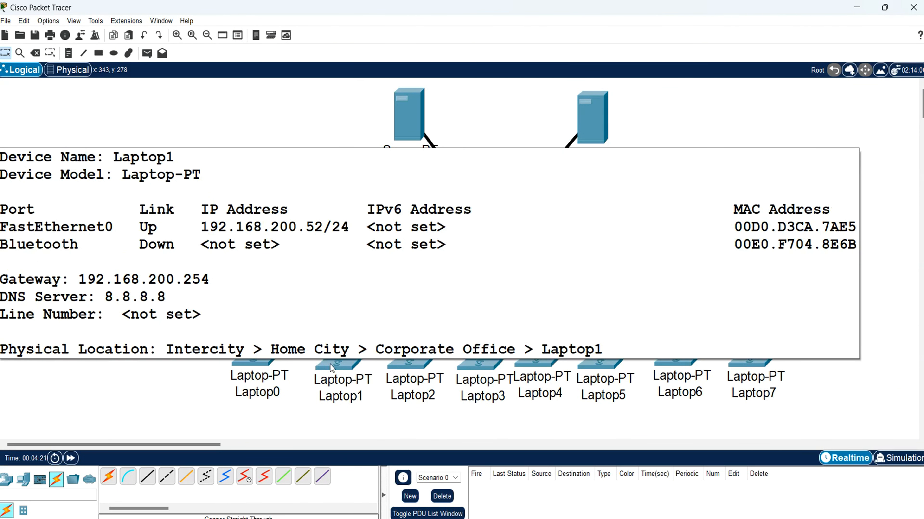
mouse_move(411, 361)
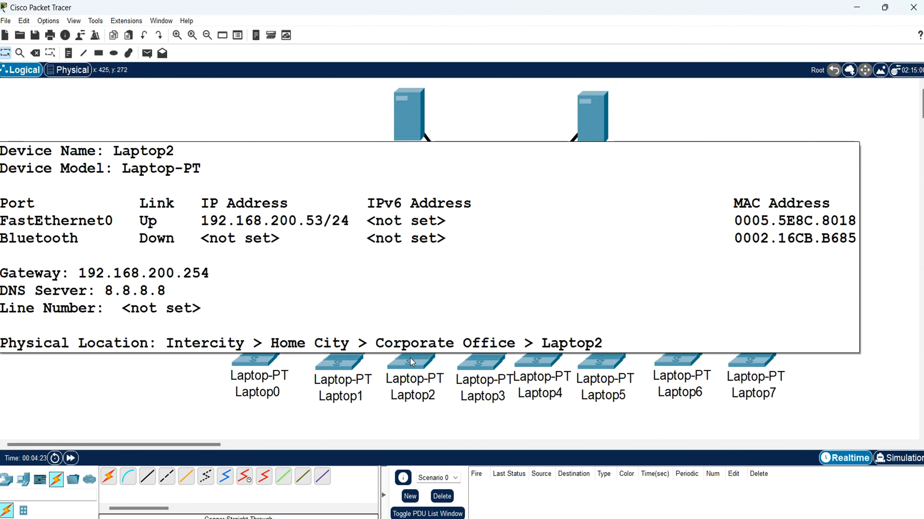
mouse_move(474, 358)
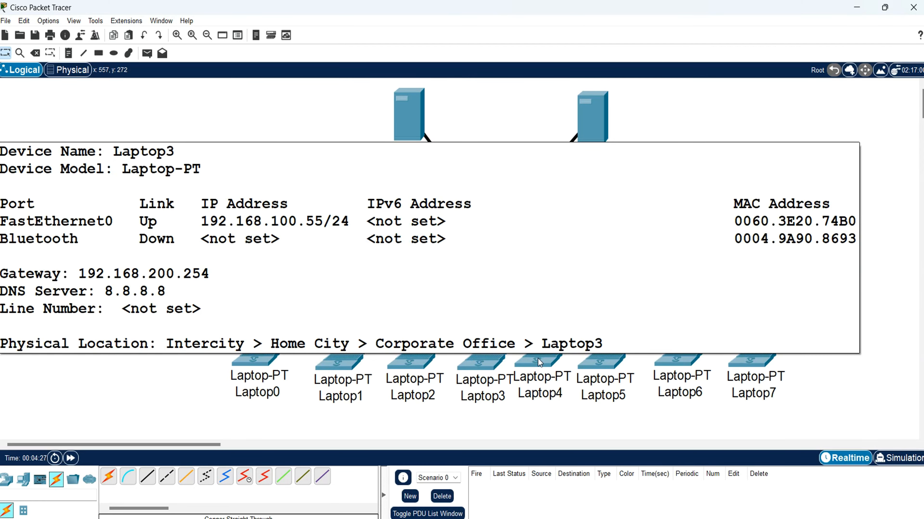
mouse_move(537, 359)
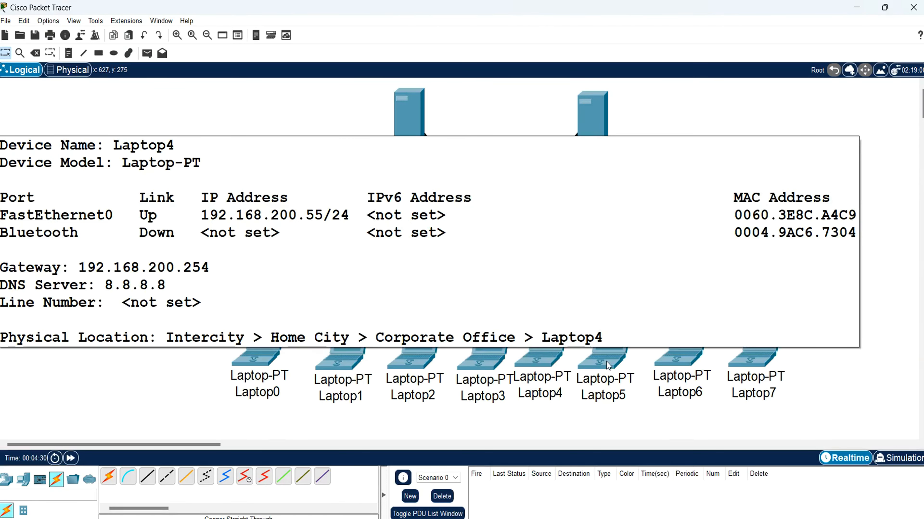
mouse_move(607, 364)
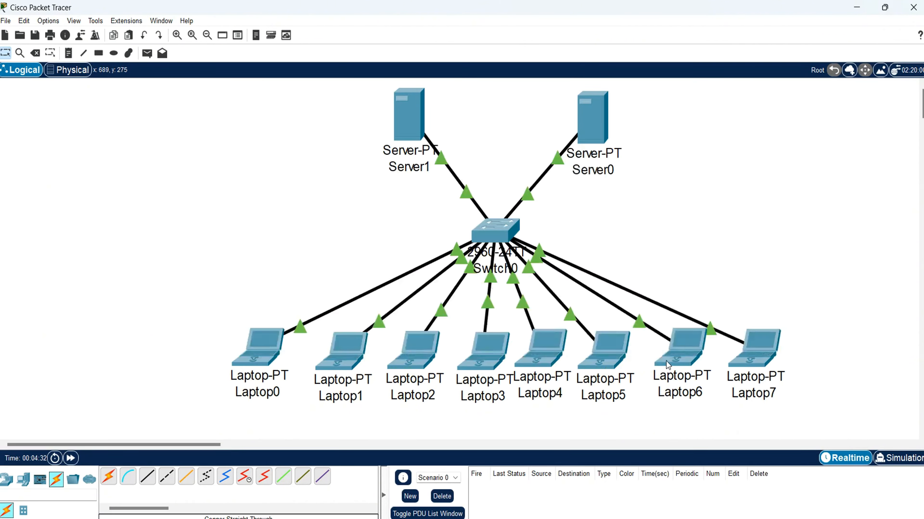
mouse_move(666, 362)
mouse_move(746, 362)
left_click_drag(334, 98, 451, 179)
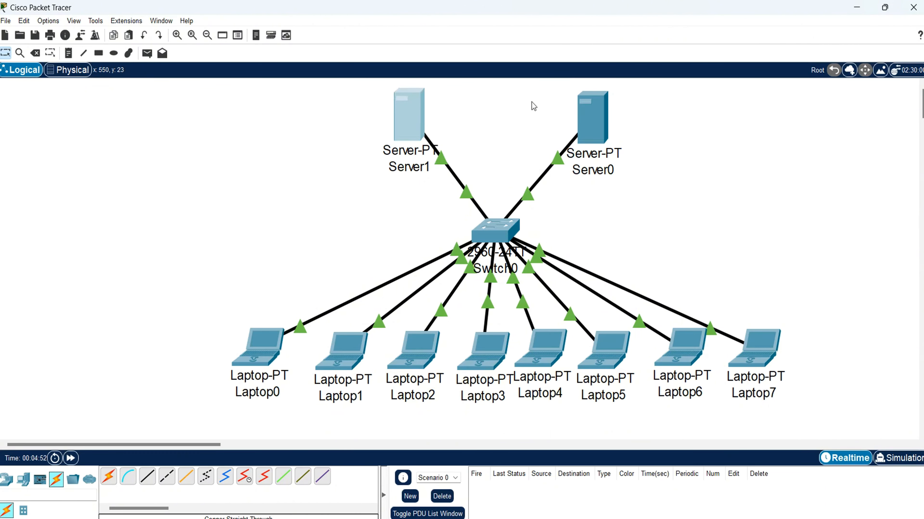
left_click_drag(532, 102, 787, 206)
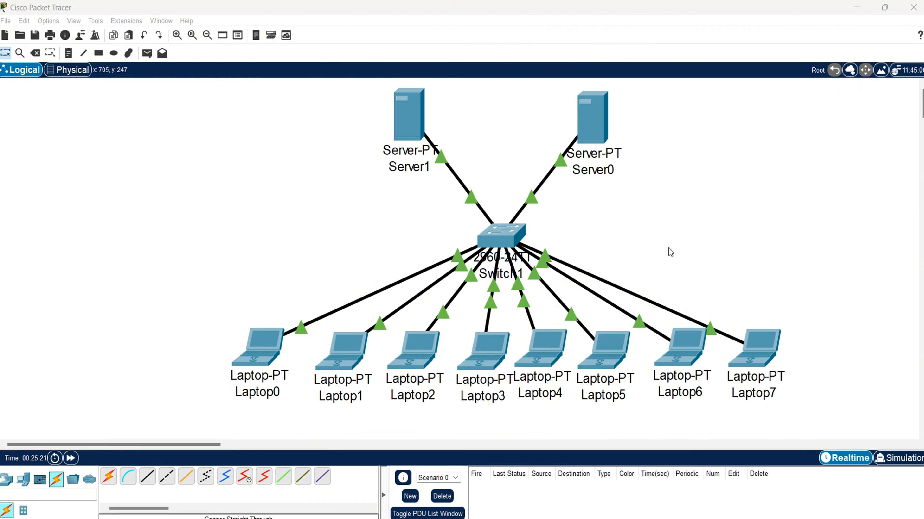
left_click_drag(670, 233, 353, 191)
left_click_drag(432, 196, 342, 75)
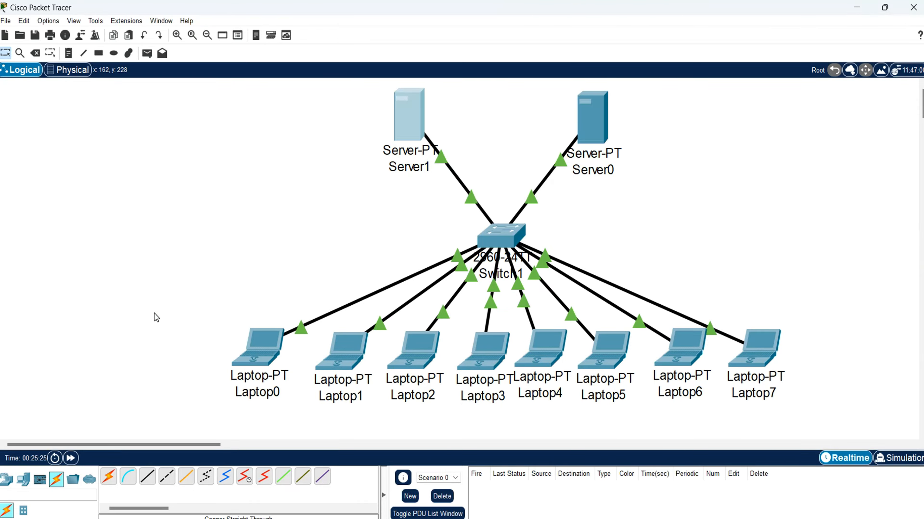
left_click(195, 317)
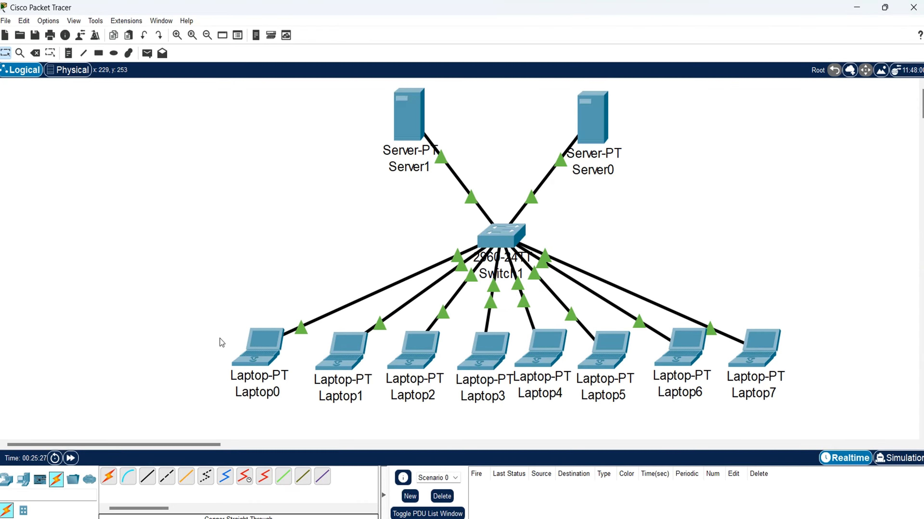
- Review Laptop0's IP configuration and close its device window
left_click(267, 348)
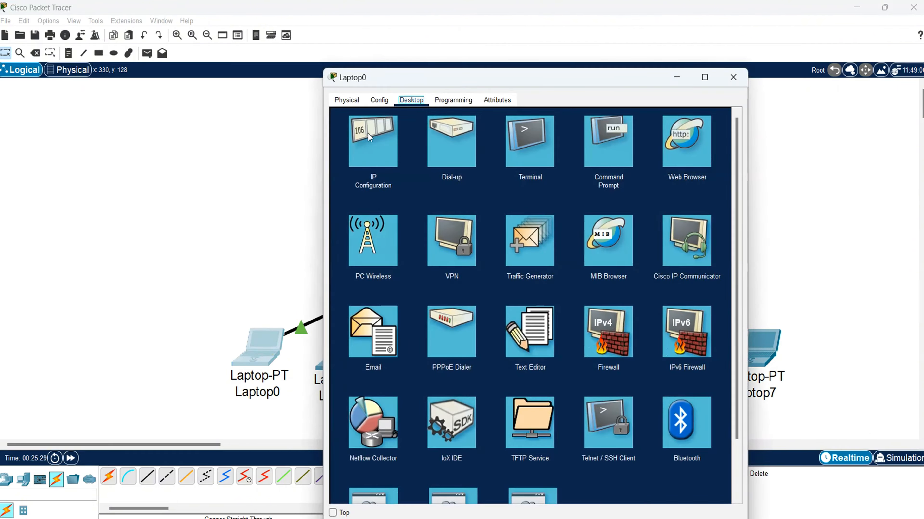
left_click(368, 133)
left_click(729, 118)
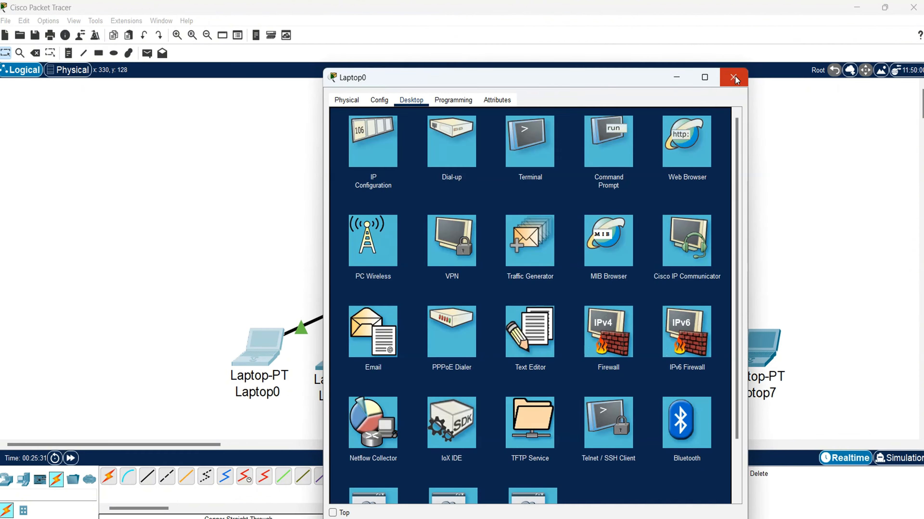
left_click(733, 77)
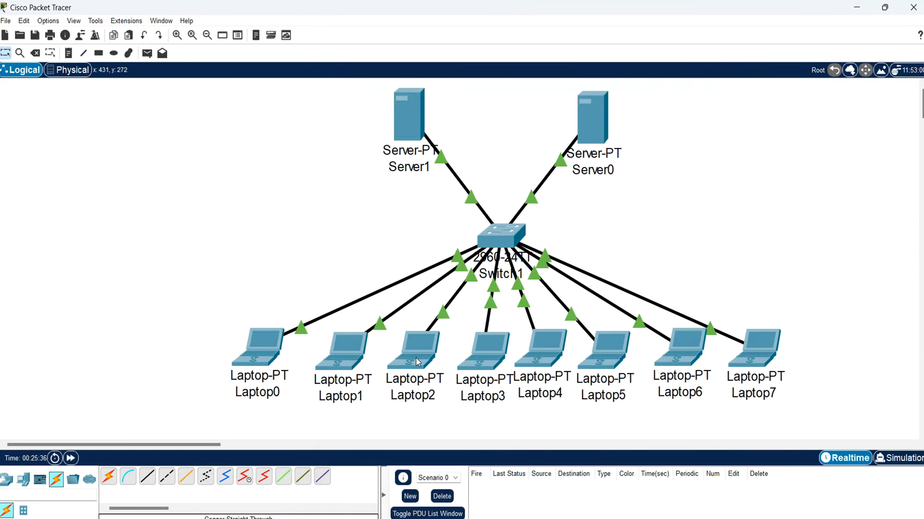
- Recheck the assigned IP address and gateway details of the laptops from Laptop2 to Laptop6 in the topology
mouse_move(416, 358)
mouse_move(483, 359)
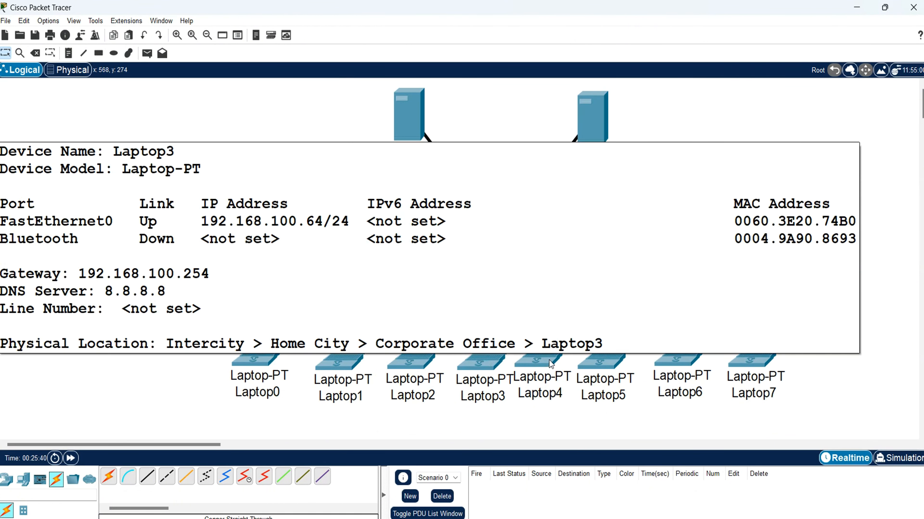
mouse_move(549, 360)
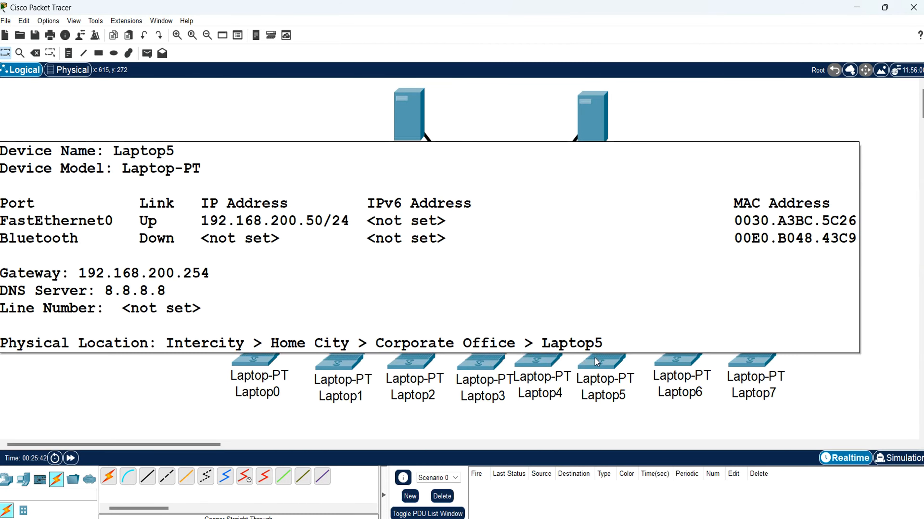
mouse_move(694, 360)
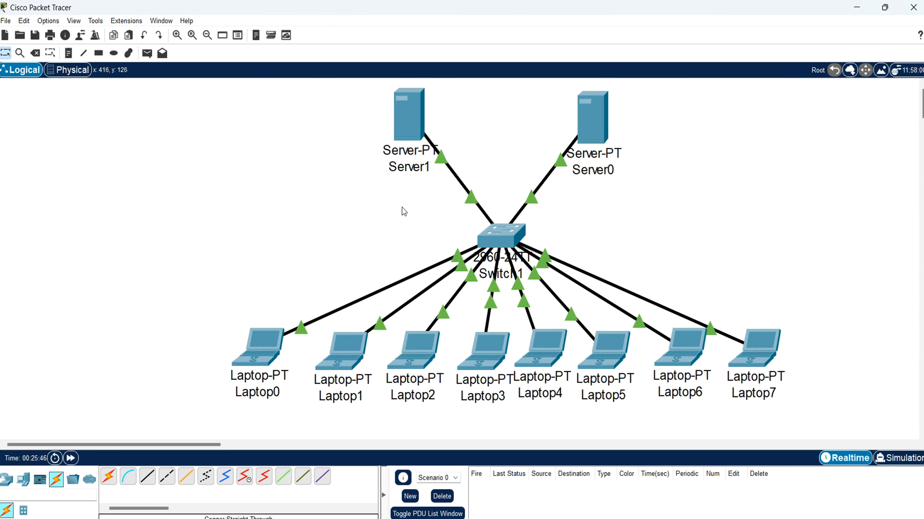
left_click_drag(425, 208, 372, 66)
left_click_drag(234, 300, 709, 327)
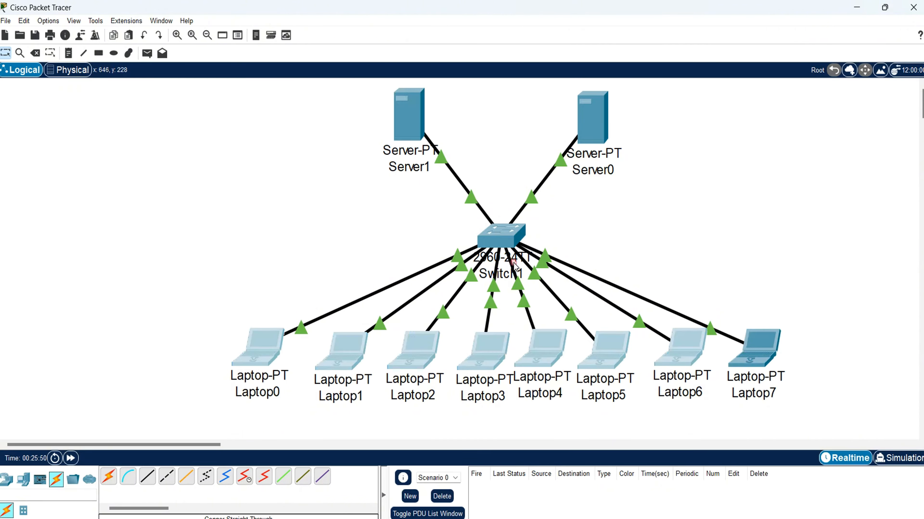
left_click_drag(435, 212, 389, 87)
left_click(269, 193)
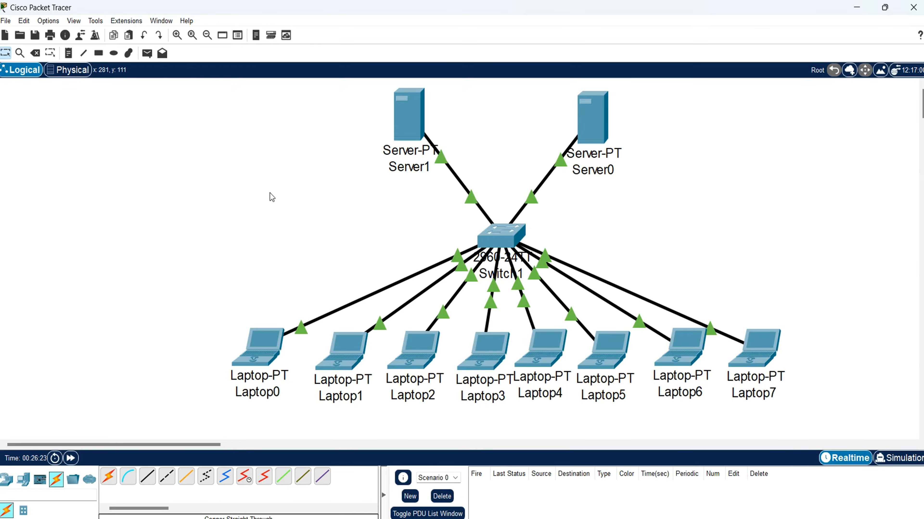
left_click_drag(641, 215, 560, 88)
left_click(704, 201)
- Open Switch1's command line interface in a maximized window and enter global configuration mode with en and config t
left_click(514, 237)
left_click(401, 100)
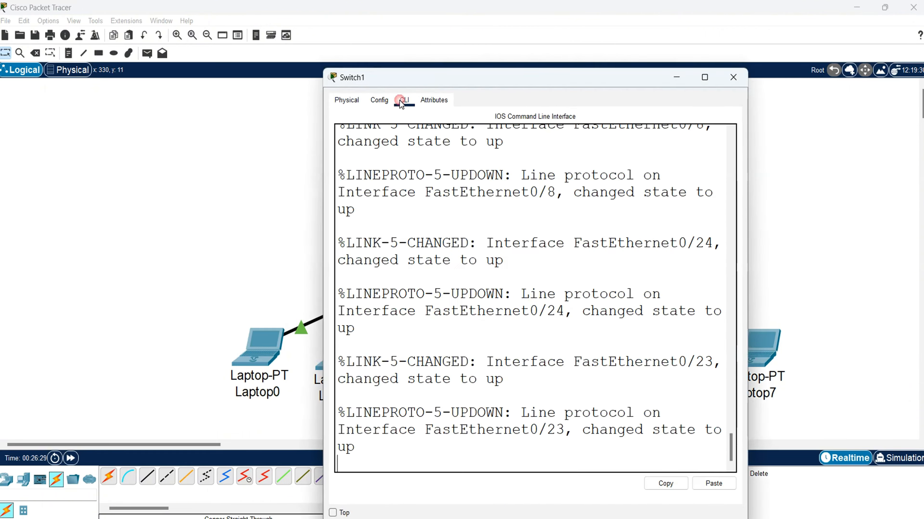
double_click(502, 85)
key("Return")
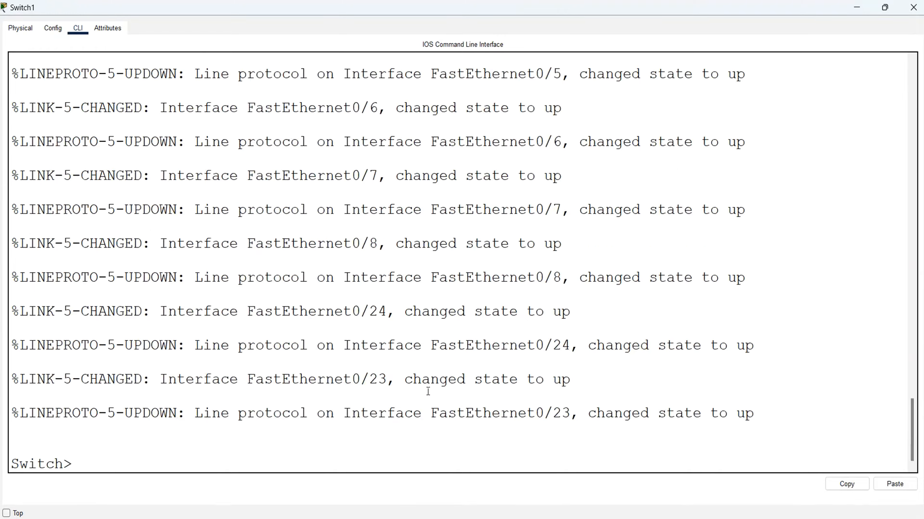
key("Return")
type("en")
key("Return")
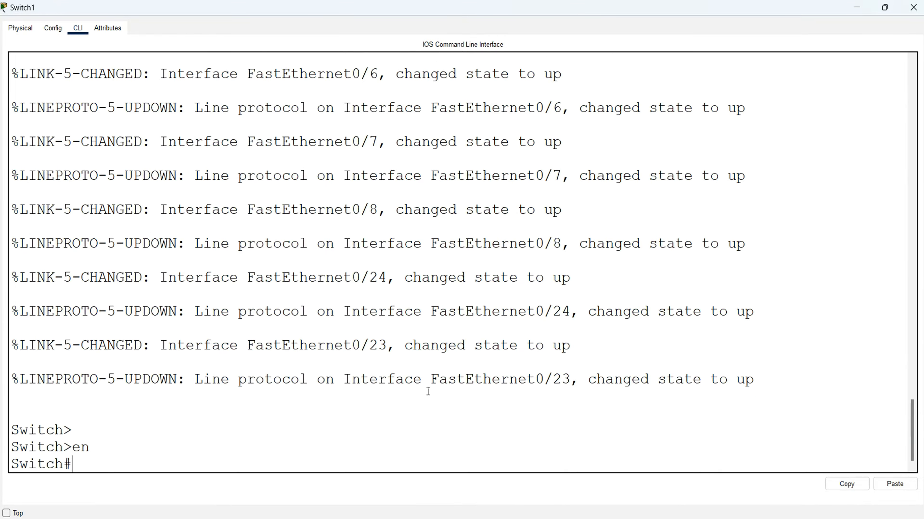
type("config t")
key("Return")
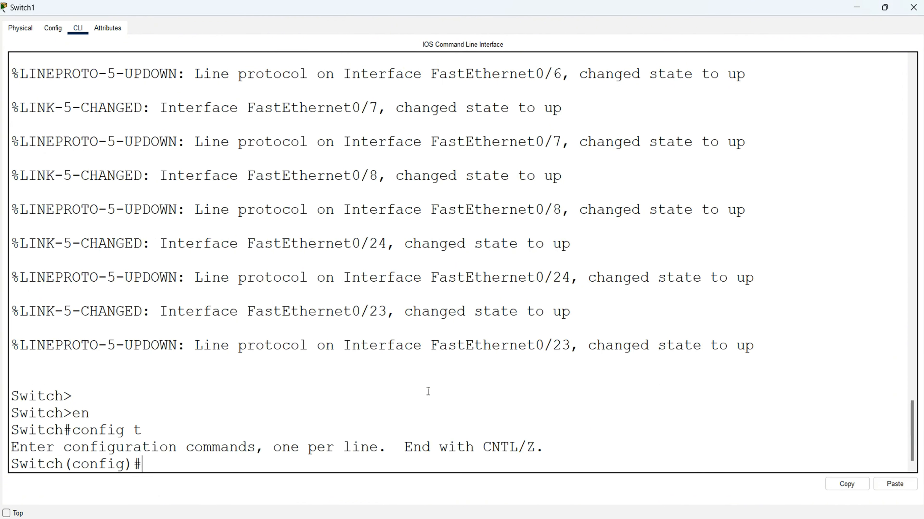
- Enable DHCP snooping on Switch1 globally and for VLAN 1, and return to privileged EXEC mode
type("ip dhcp sn")
key("Tab")
key("Return")
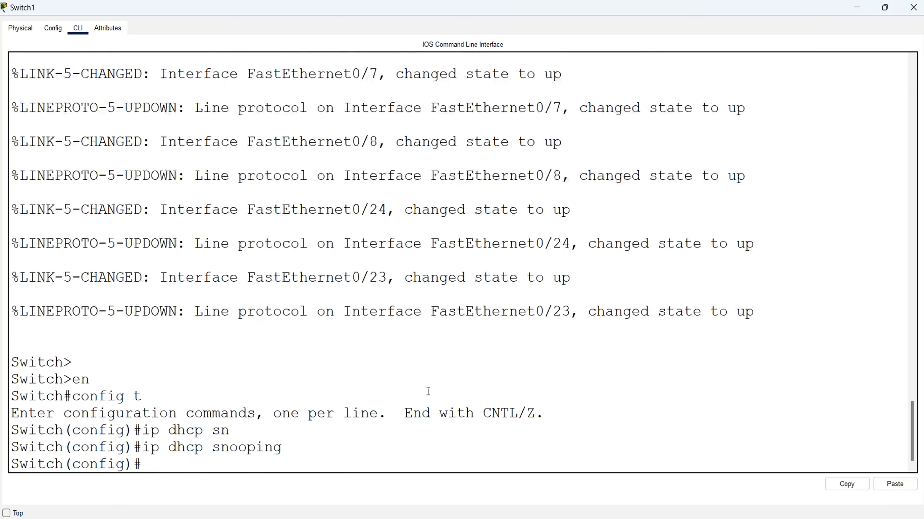
key("Up")
type("vlan 1")
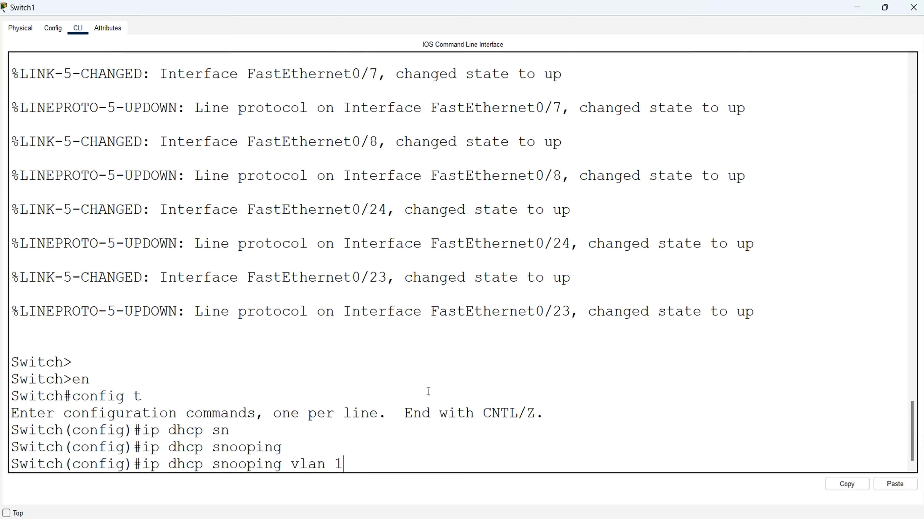
key("Return")
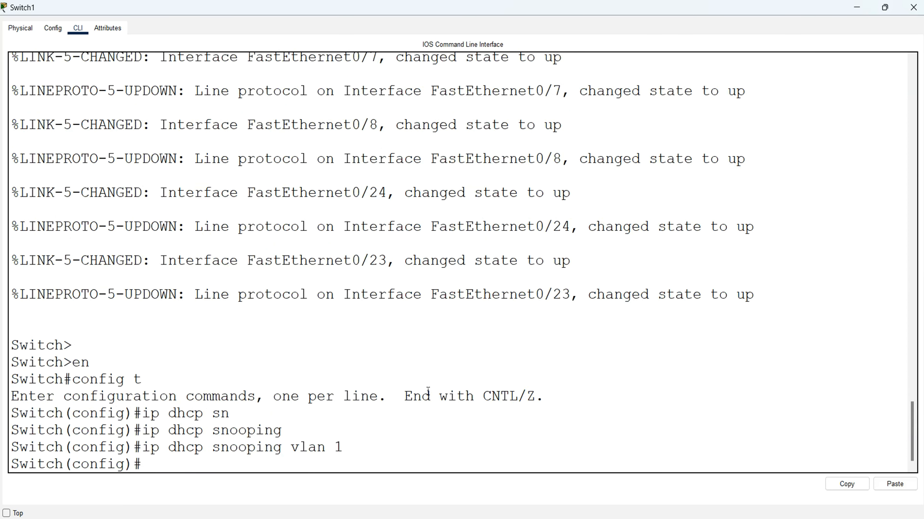
key("ctrl+z")
key("Return")
key("Return")
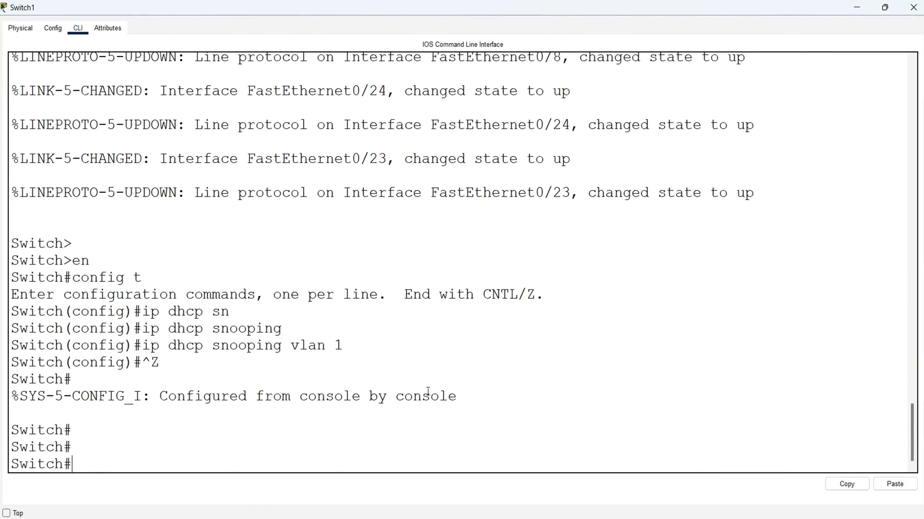
- Display Switch1's VLAN table with sh vlan, review the ports assigned to VLAN 1, and minimize the switch window
type("sh vlan 1")
key("Return")
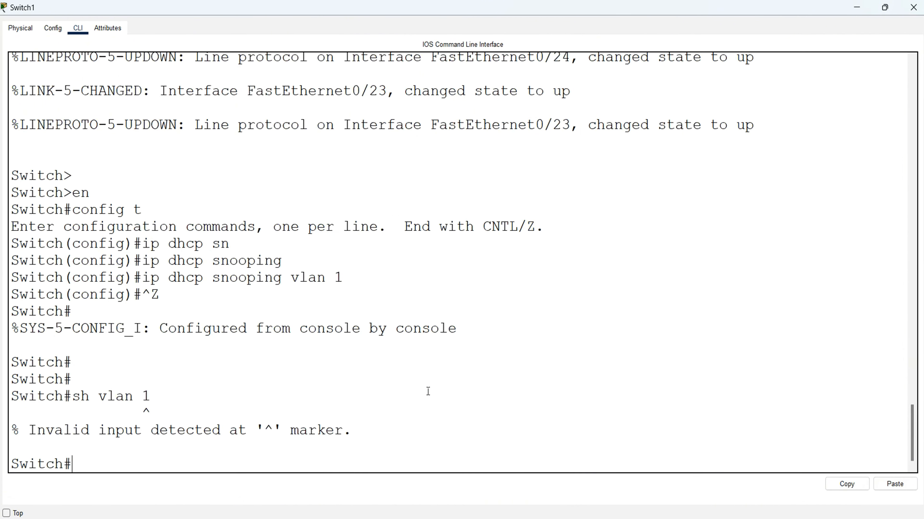
key("Up")
key("BackSpace")
key("Return")
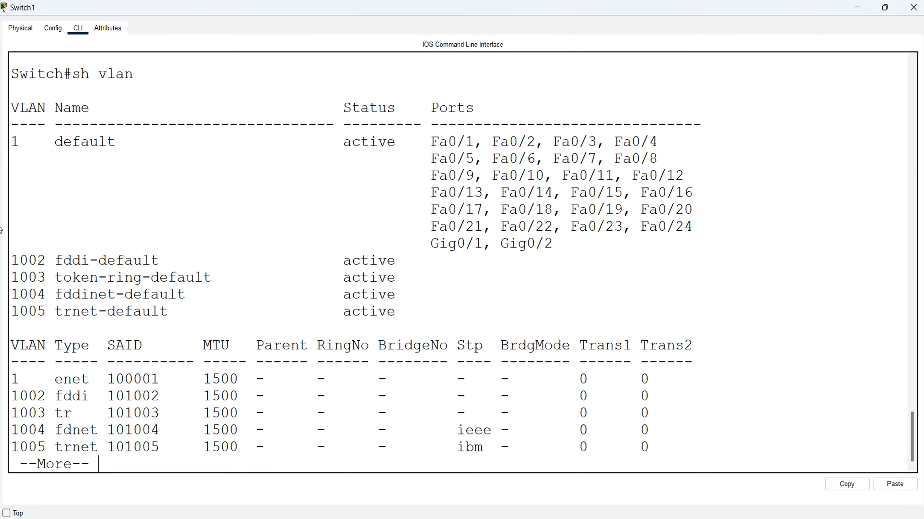
left_click_drag(591, 247, 4, 143)
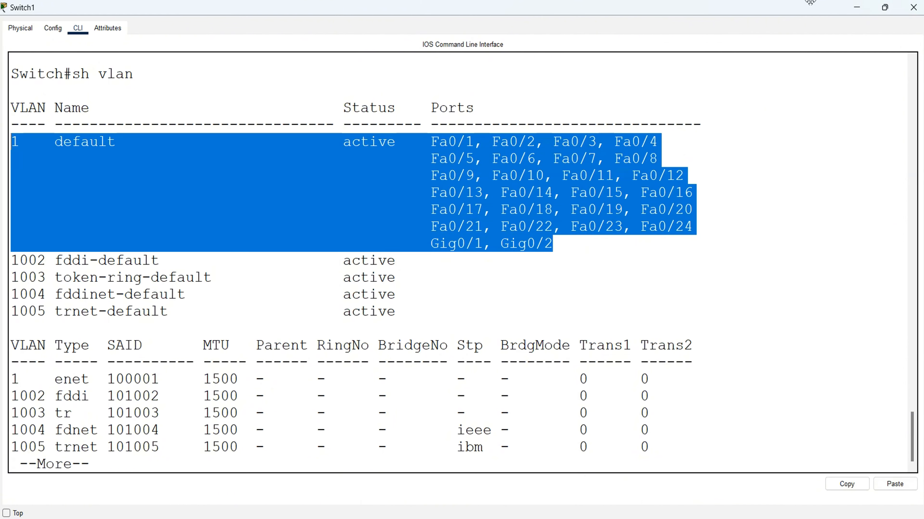
left_click(857, 7)
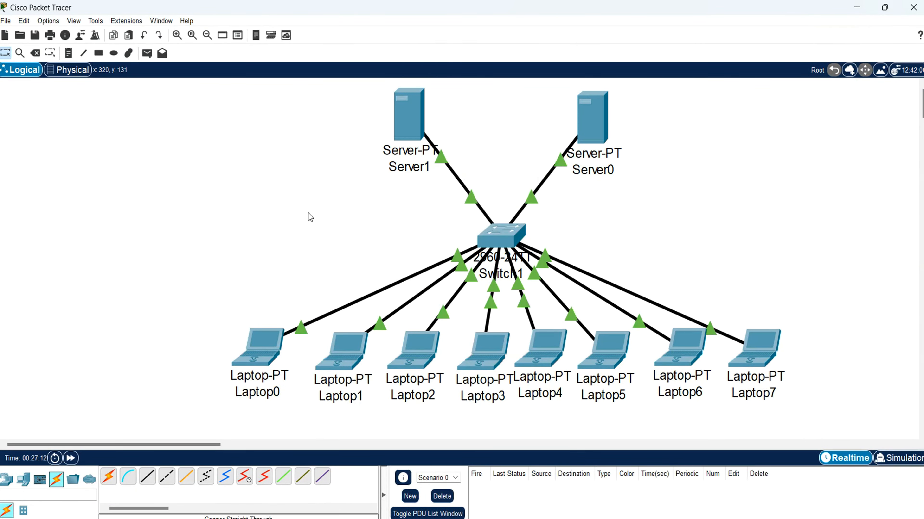
left_click_drag(247, 311, 913, 438)
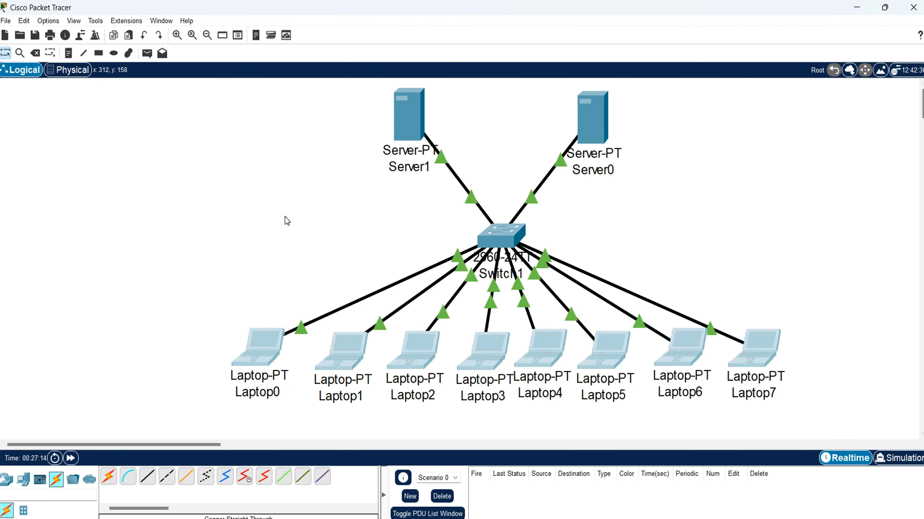
left_click_drag(358, 173, 680, 86)
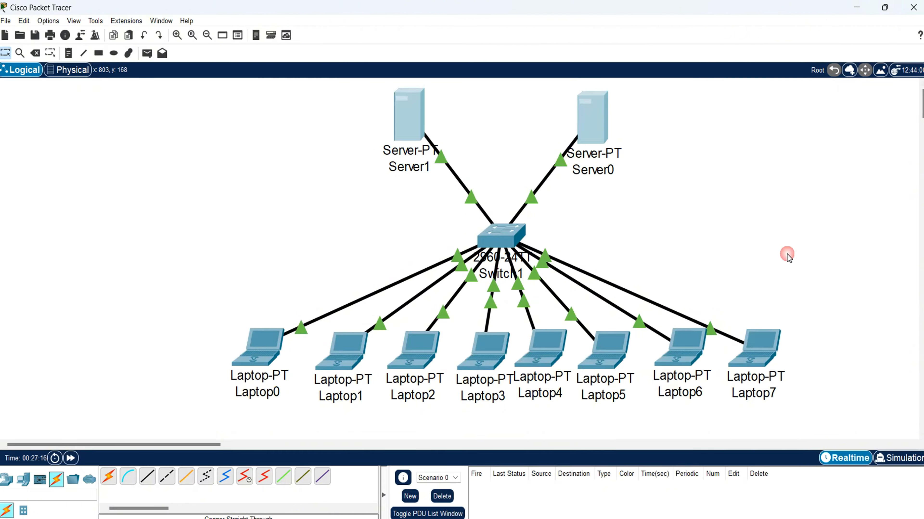
left_click(787, 254)
- Renew Laptop0's DHCP request by switching its IPv4 configuration to Static and back to DHCP, and close its window
left_click(249, 346)
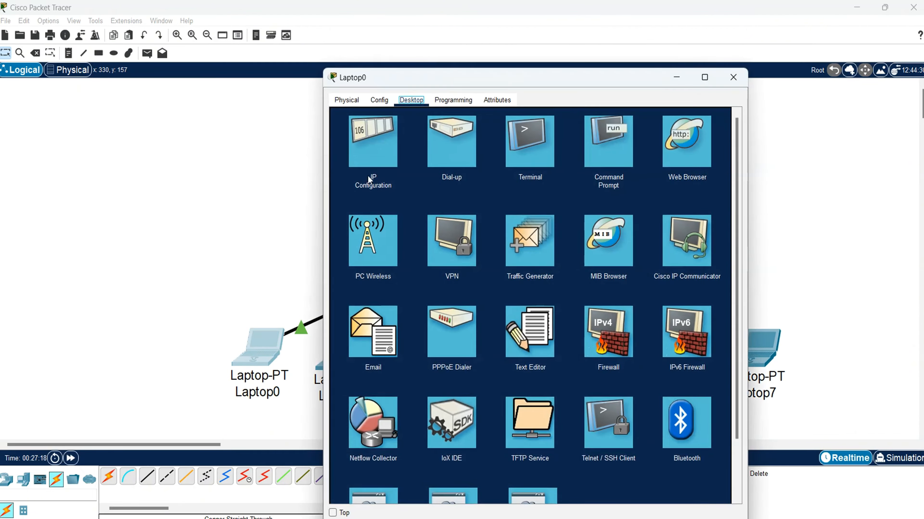
left_click(368, 174)
left_click(492, 162)
left_click(357, 162)
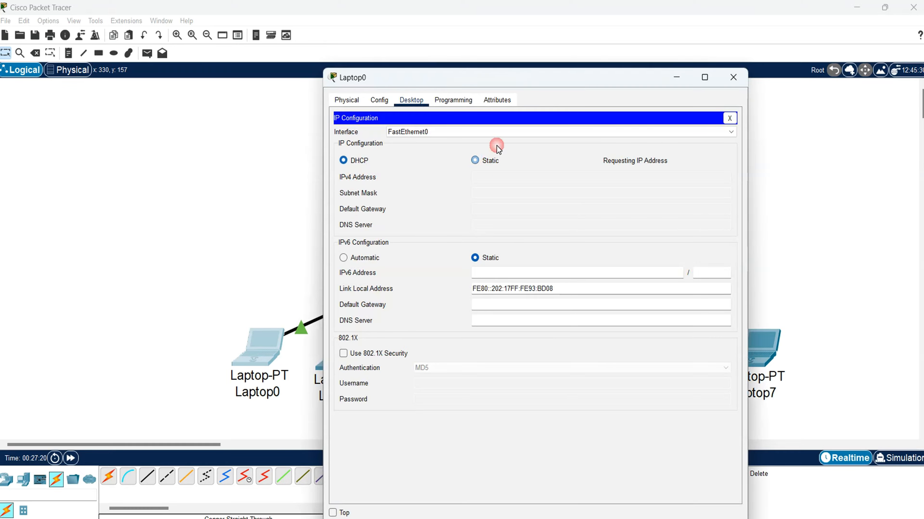
left_click(729, 117)
left_click(733, 77)
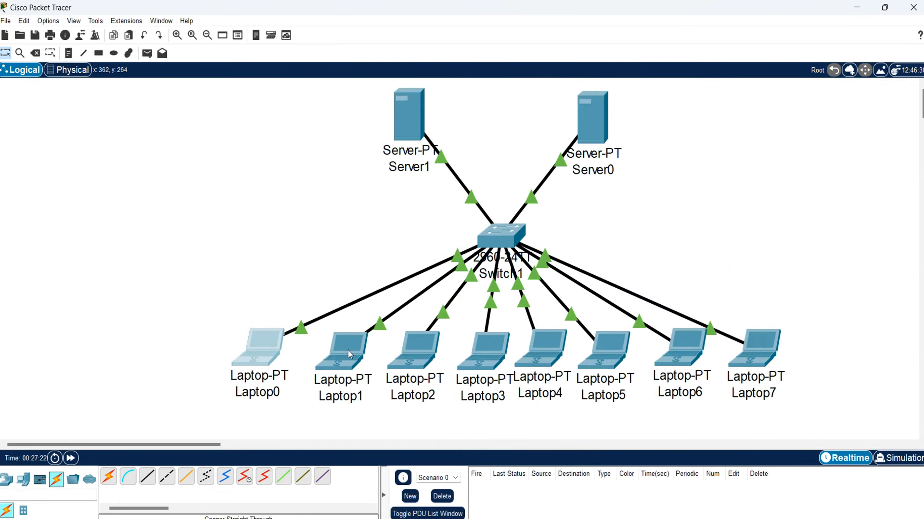
- Renew Laptop1's DHCP request by switching its IPv4 configuration to Static and back to DHCP, and close its window
left_click(341, 350)
left_click(373, 146)
left_click(483, 162)
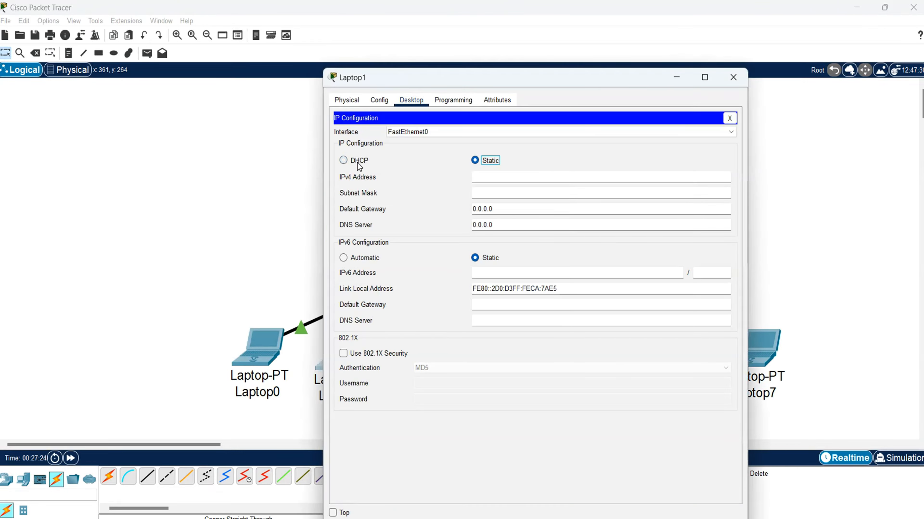
left_click(348, 162)
left_click(730, 118)
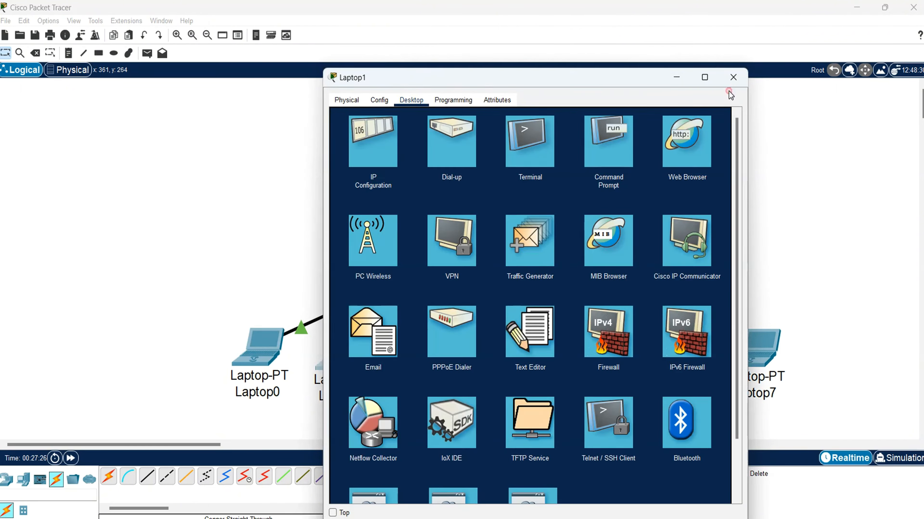
left_click(733, 77)
- Renew Laptop2's DHCP request by switching its IPv4 configuration to Static and back to DHCP, and close its window
left_click(407, 356)
left_click(373, 143)
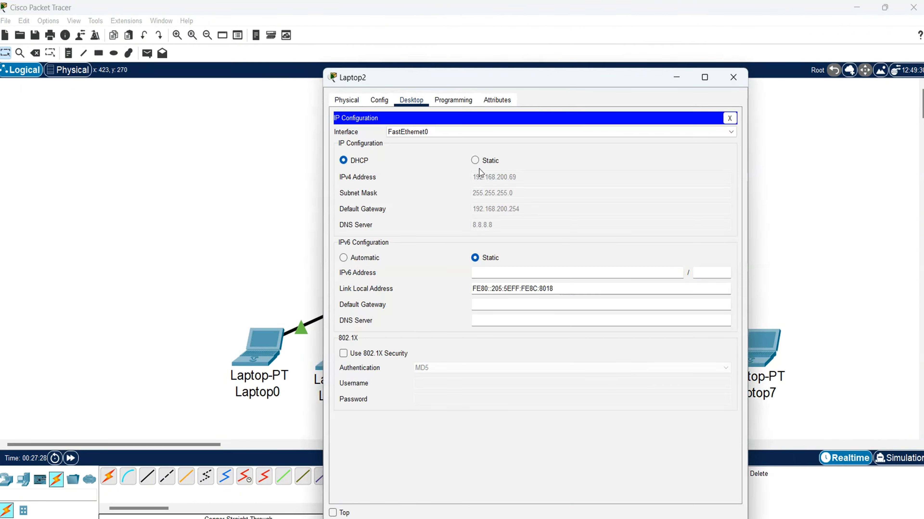
left_click(474, 160)
left_click(365, 164)
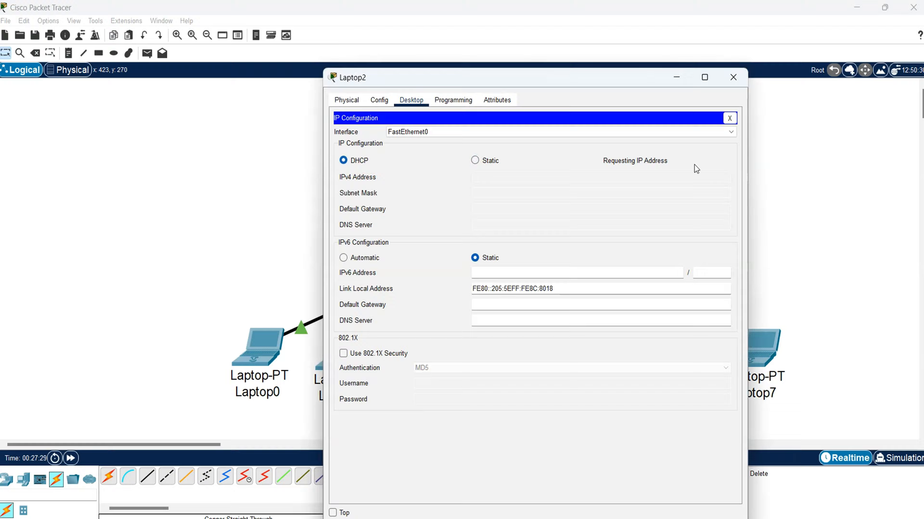
left_click(729, 118)
left_click(733, 77)
- Renew Laptop3's DHCP request by switching its IPv4 configuration to Static and back to DHCP, and close its window
left_click(501, 352)
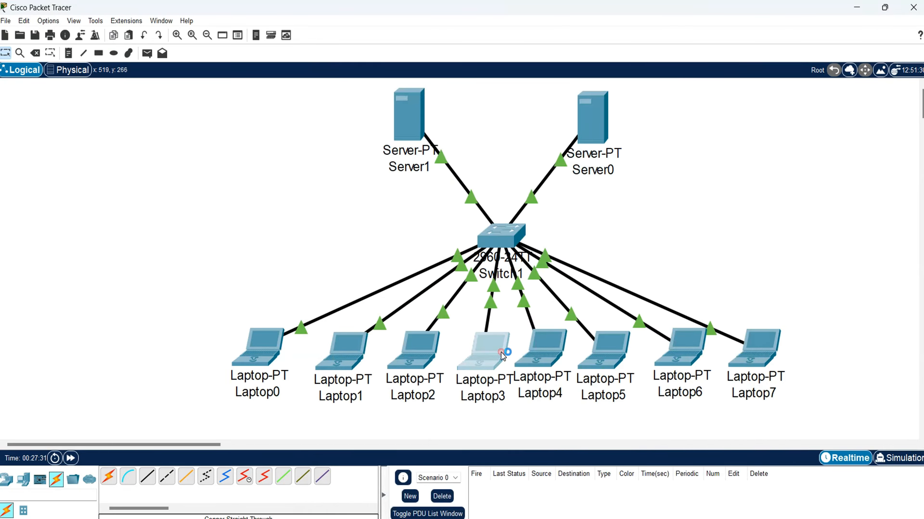
left_click(389, 143)
left_click(474, 160)
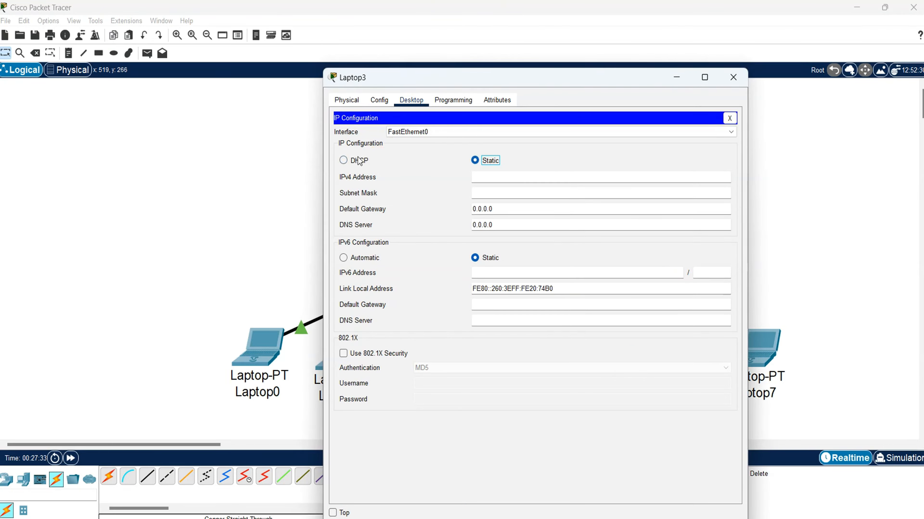
left_click(360, 162)
left_click(730, 118)
left_click(733, 77)
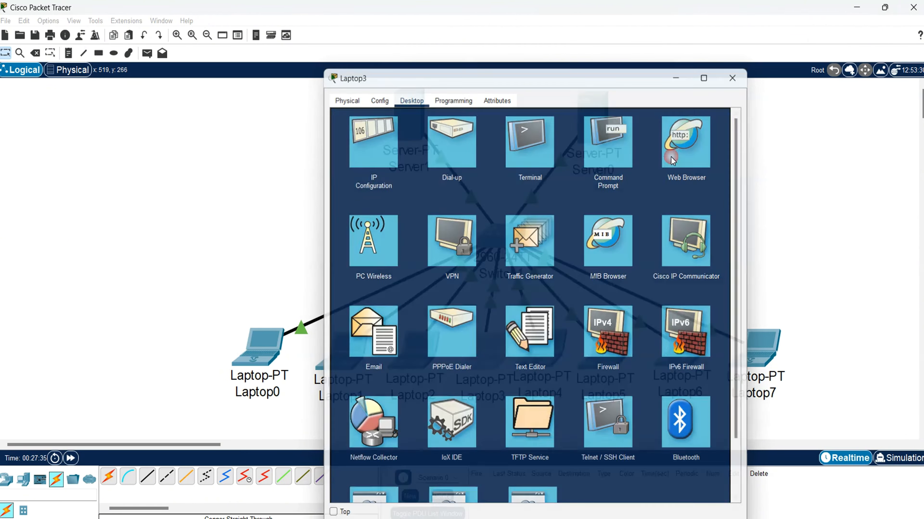
left_click(497, 306)
- Renew Laptop4's DHCP request by switching its IPv4 configuration to Static and back to DHCP, and close its window
left_click(541, 348)
left_click(378, 140)
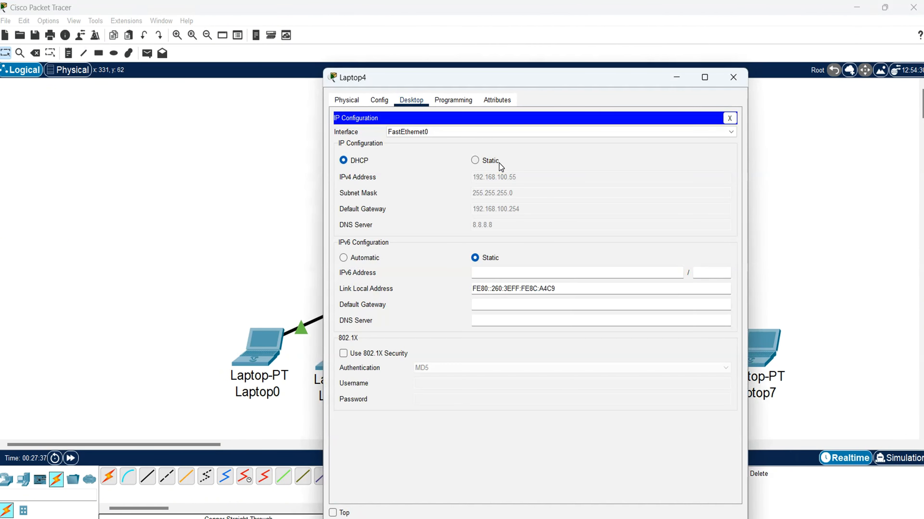
left_click(487, 160)
left_click(353, 160)
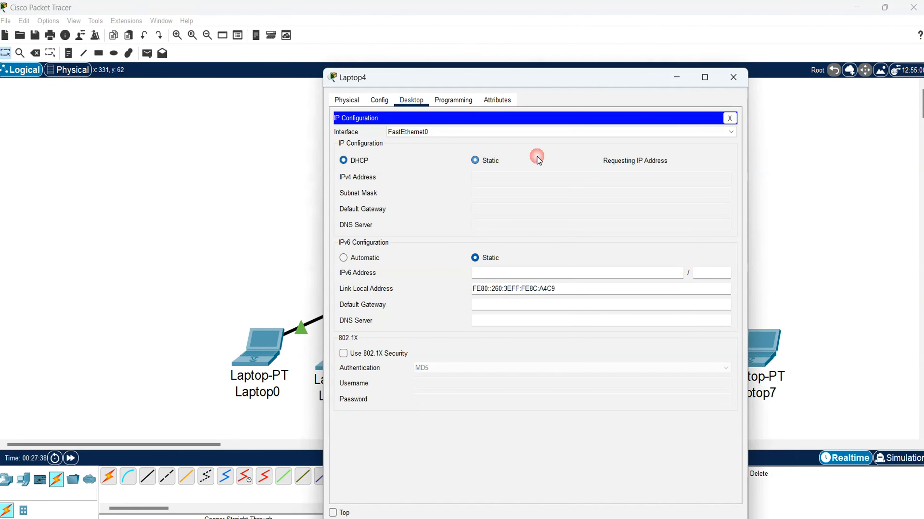
left_click(730, 118)
left_click(733, 77)
- Renew Laptop5's DHCP request by switching its IPv4 configuration to Static and back to DHCP, and close its window
left_click(603, 349)
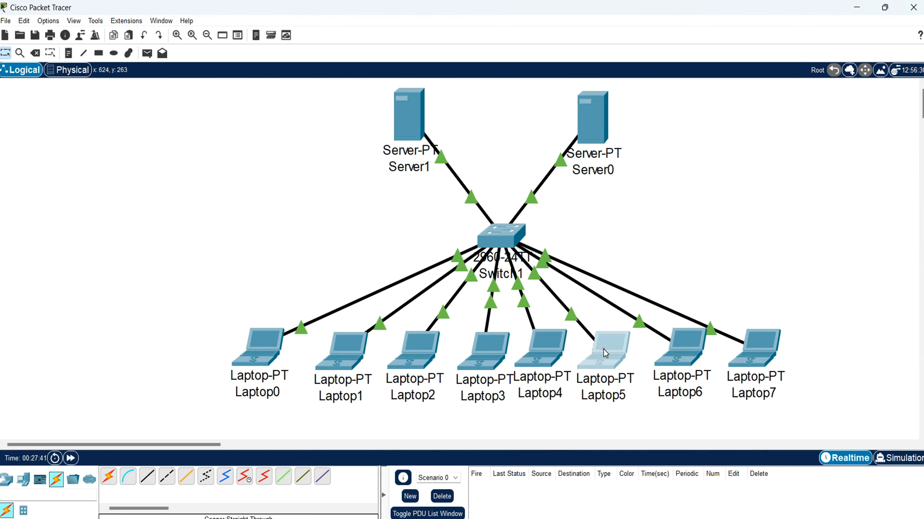
left_click(378, 140)
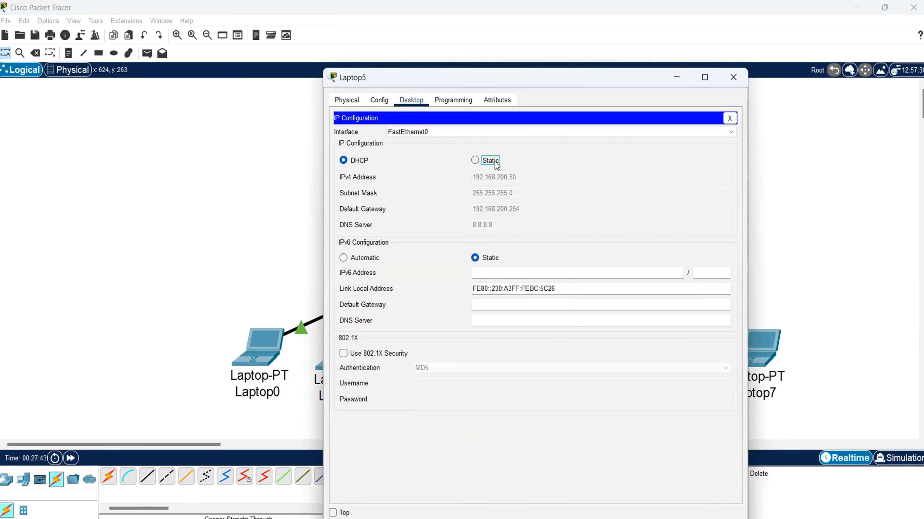
left_click(476, 160)
left_click(358, 163)
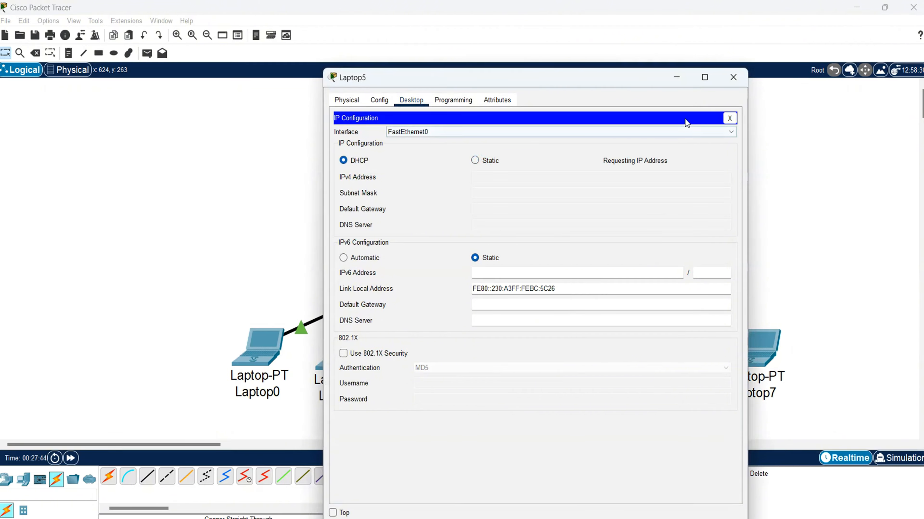
left_click(729, 118)
left_click(733, 77)
- Renew Laptop6's DHCP request by switching its IPv4 configuration to Static and back to DHCP, and close its window
left_click(680, 348)
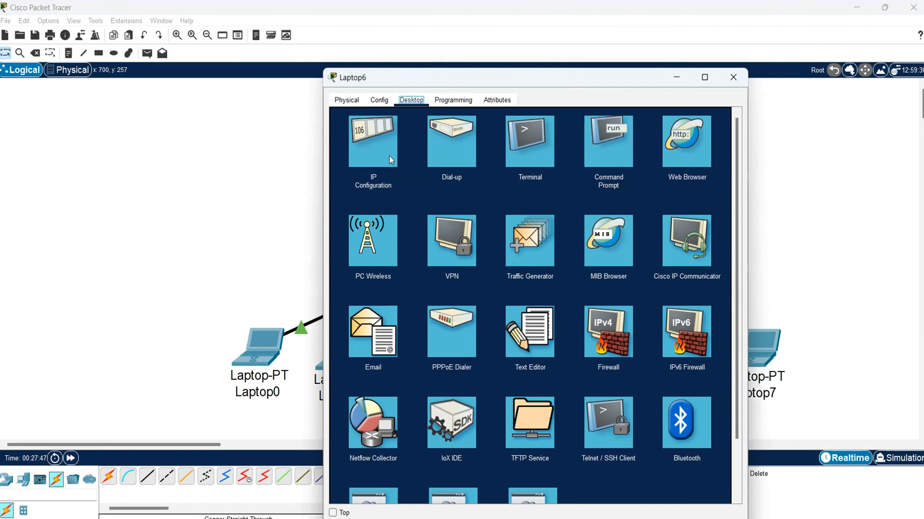
left_click(389, 156)
left_click(476, 160)
left_click(354, 161)
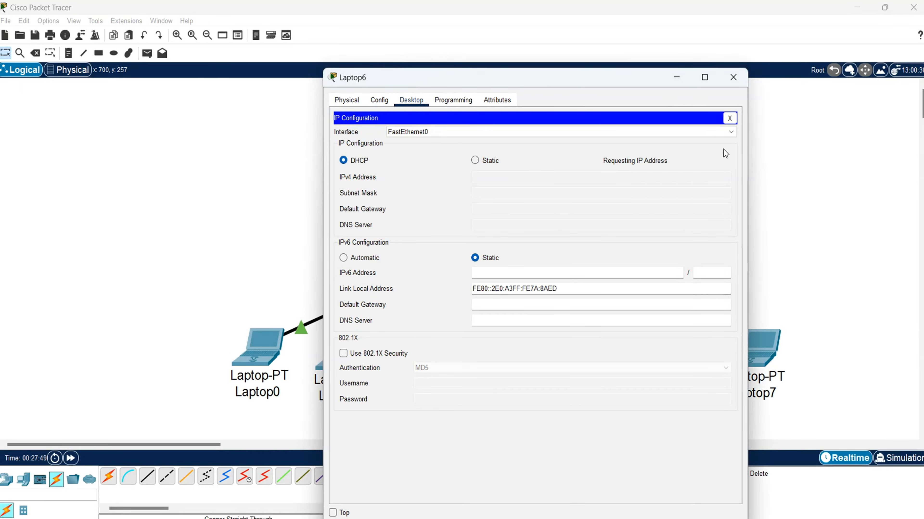
left_click(729, 118)
left_click(733, 77)
- Renew Laptop7's DHCP request by switching its IPv4 configuration to Static and back to DHCP, and close its window
left_click(751, 347)
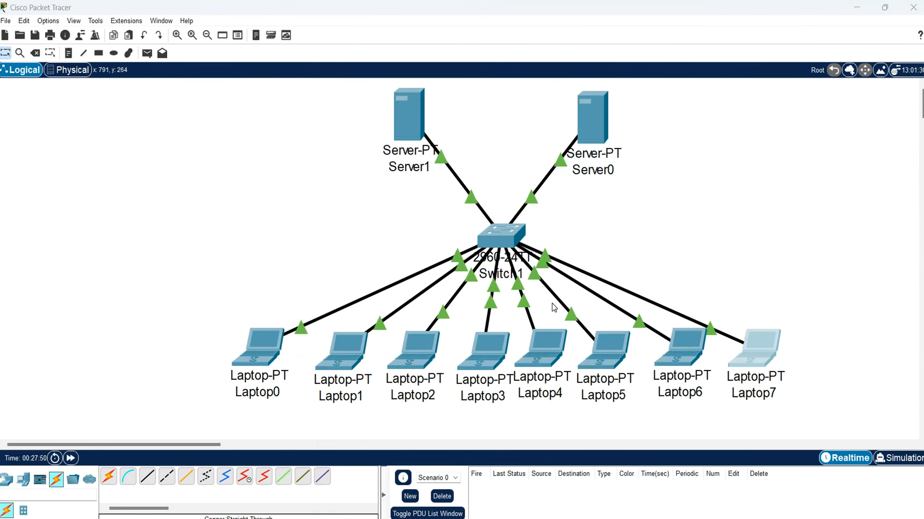
left_click(387, 145)
left_click(489, 164)
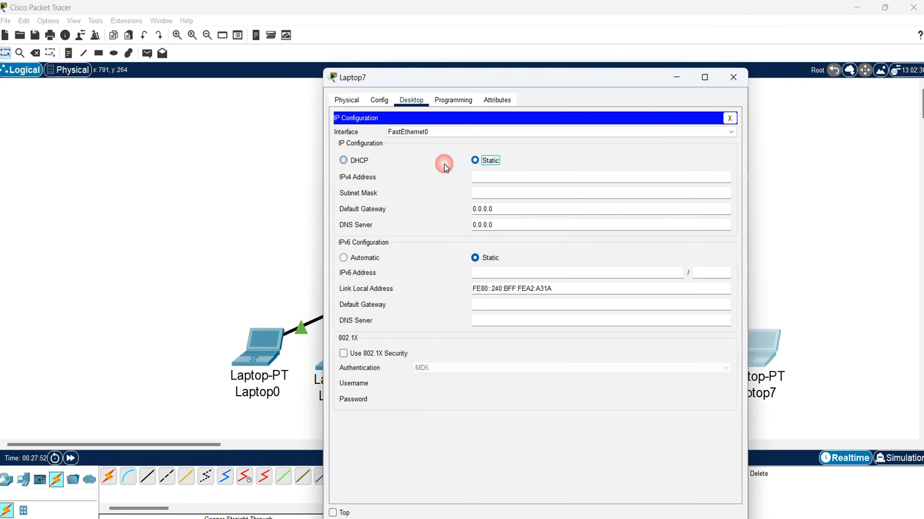
left_click(358, 162)
left_click(729, 118)
left_click(733, 77)
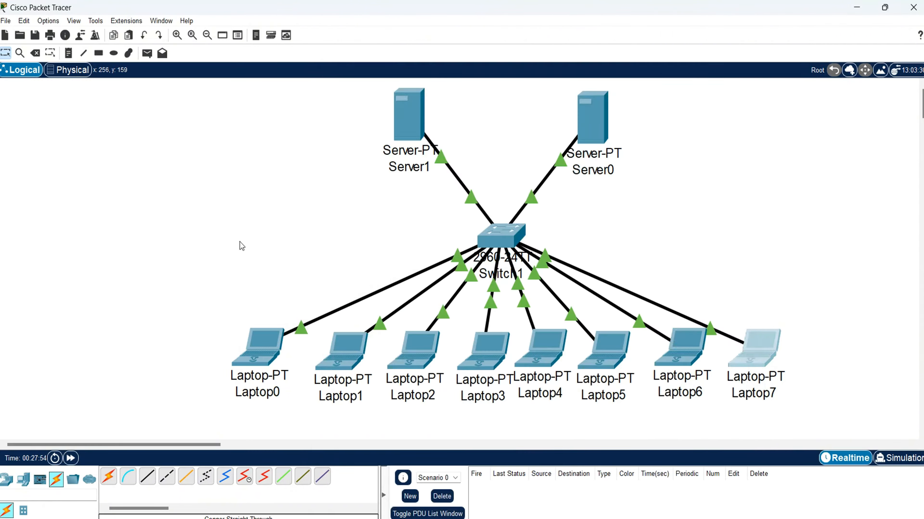
- Inspect the IP address details of the laptops, from Laptop0 through Laptop7
left_click(238, 242)
mouse_move(263, 358)
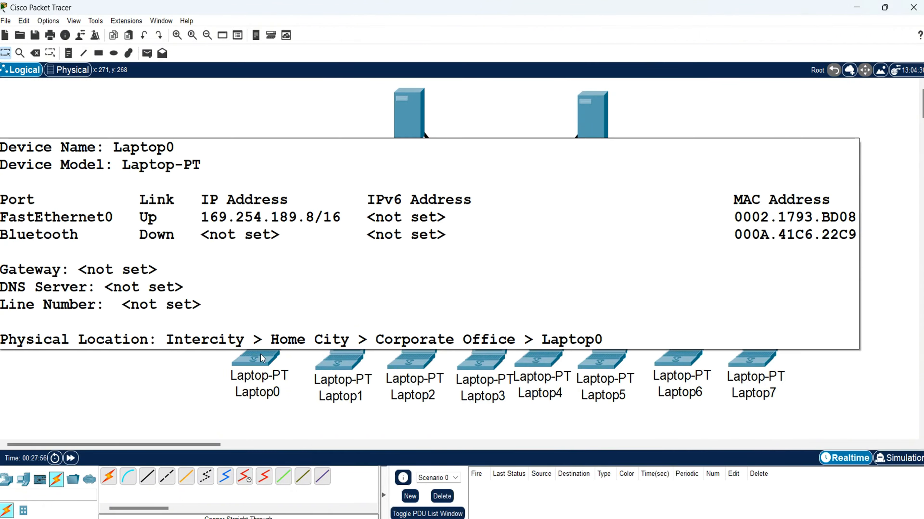
mouse_move(332, 360)
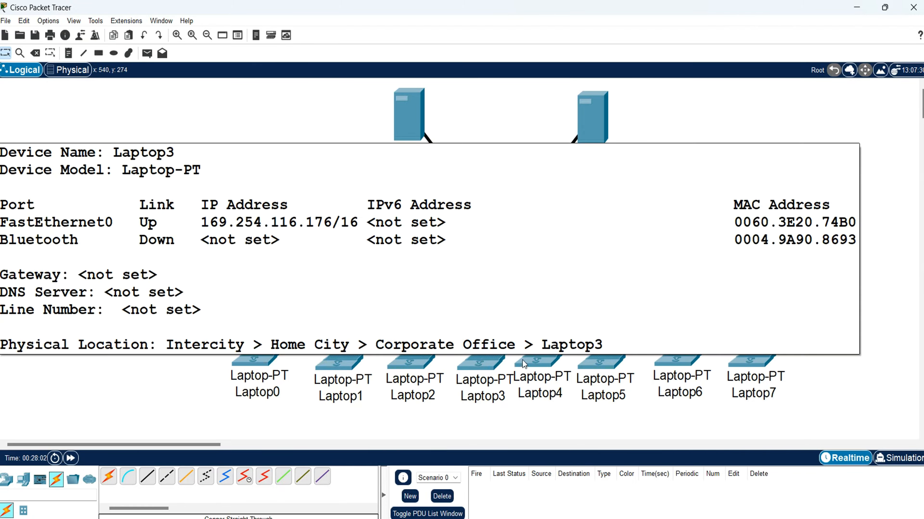
mouse_move(545, 360)
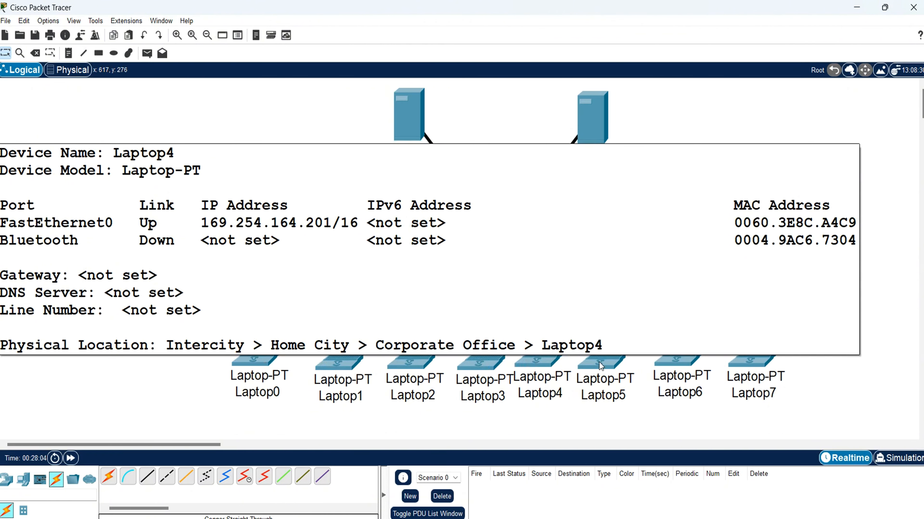
mouse_move(602, 363)
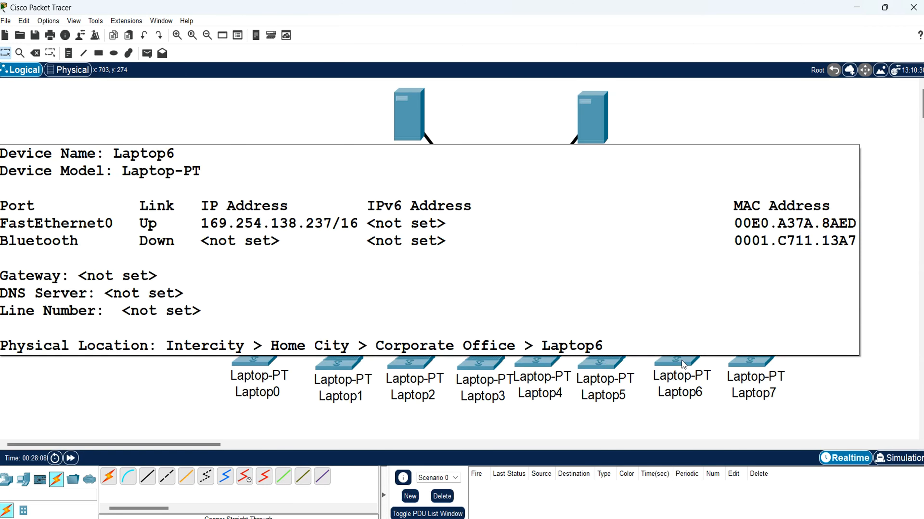
mouse_move(751, 360)
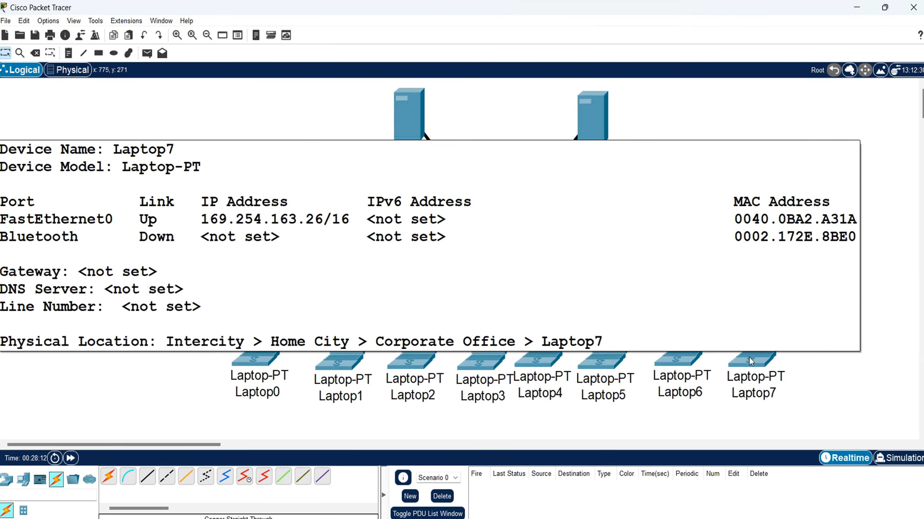
left_click_drag(681, 206, 568, 92)
left_click(579, 189)
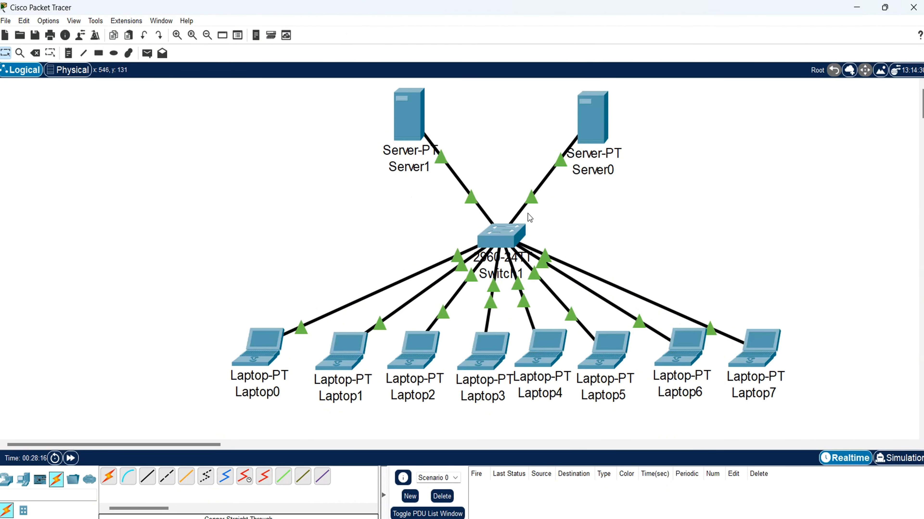
- Open Switch1's command line and enter interface configuration mode for f0/24
left_click(506, 233)
left_click_drag(532, 366, 535, 367)
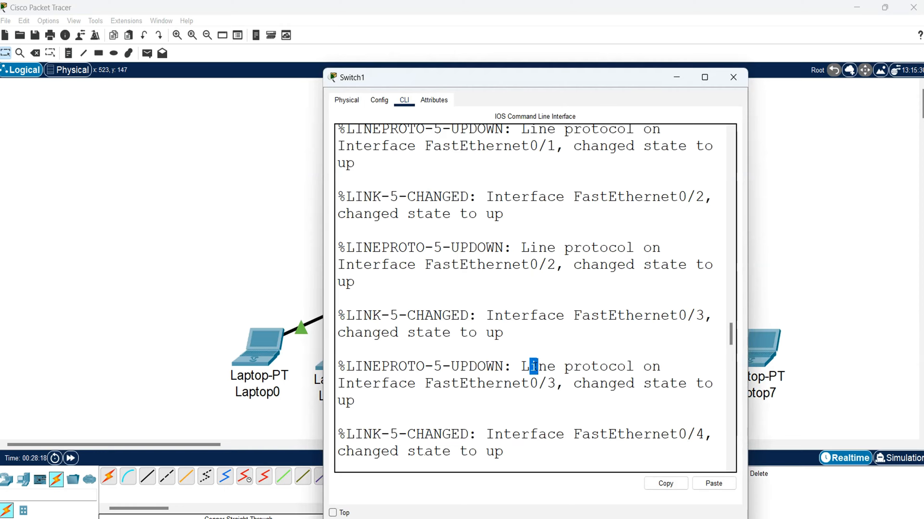
key("space")
type("conf")
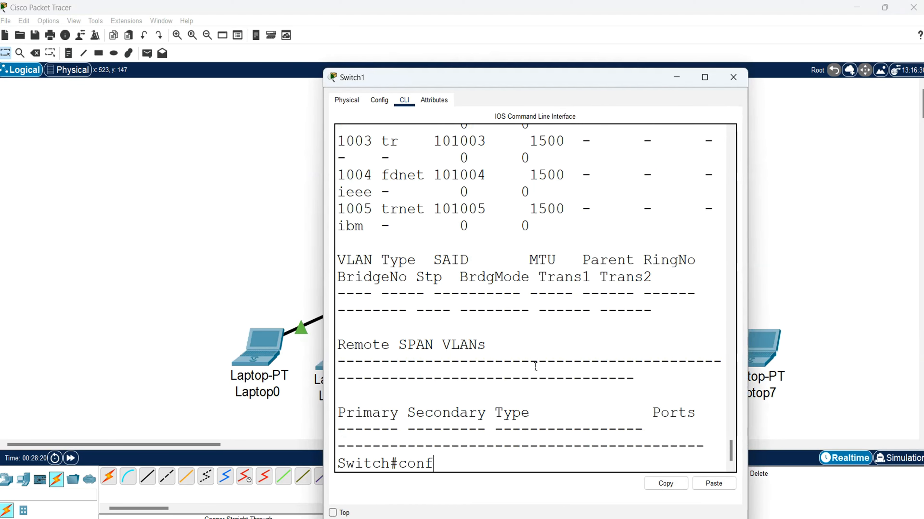
type("ig t")
key("Return")
type("int f0")
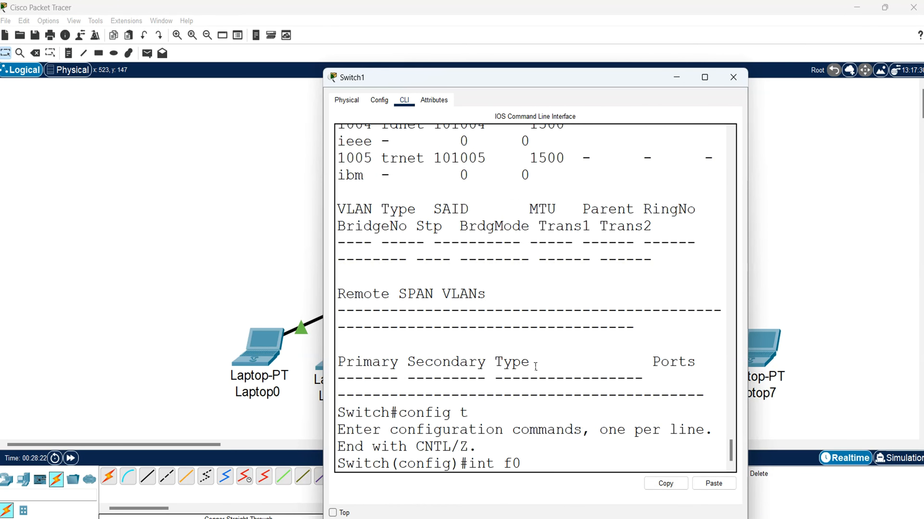
type("/24")
key("Return")
- Mark interface f0/24 as trusted with "ip dhcp snooping trust", and minimize Switch1's window
type("ip")
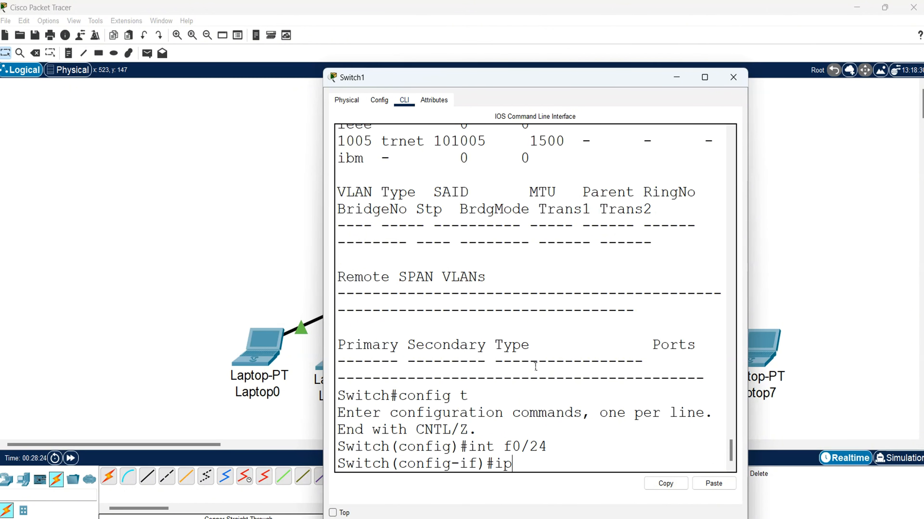
type(" dhcp sn")
key("Tab")
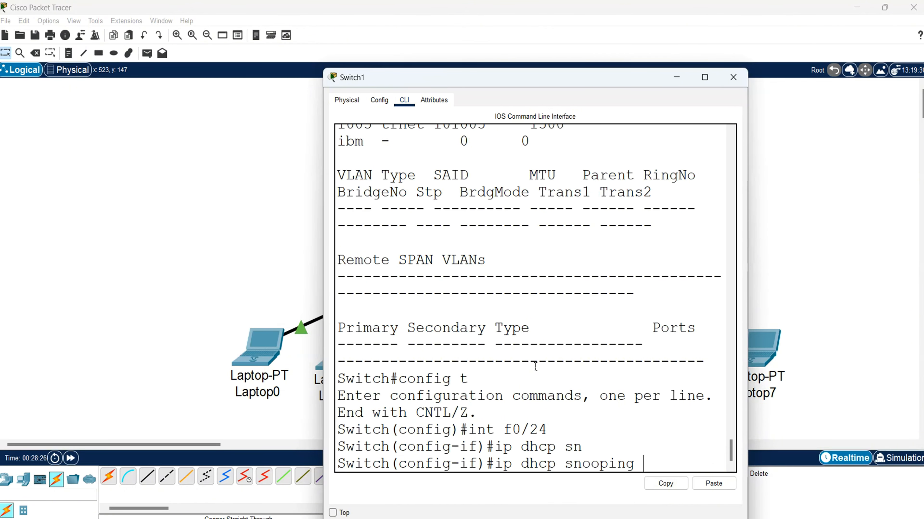
type("tr")
key("Tab")
key("Return")
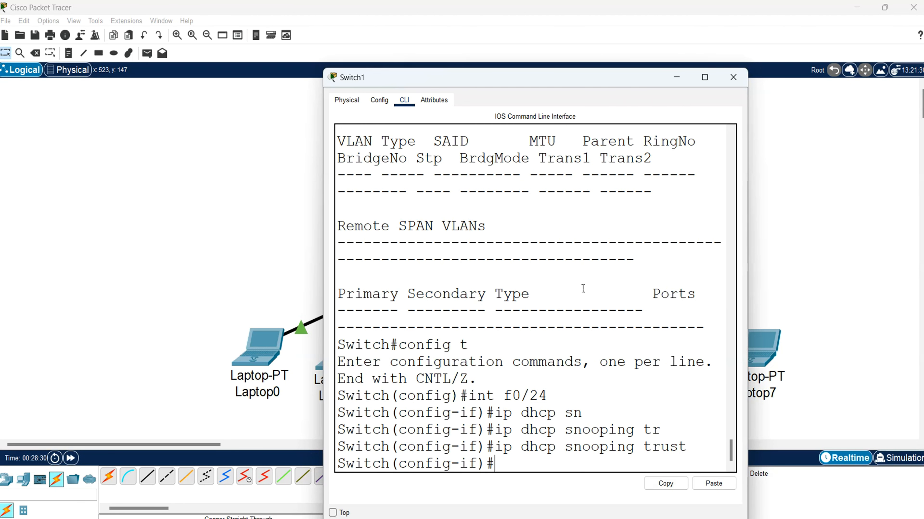
left_click(679, 75)
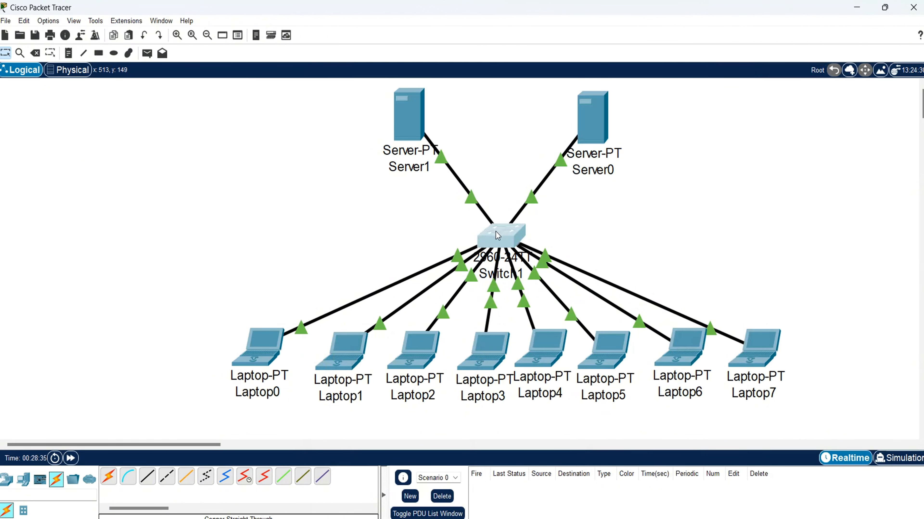
left_click_drag(646, 190, 536, 74)
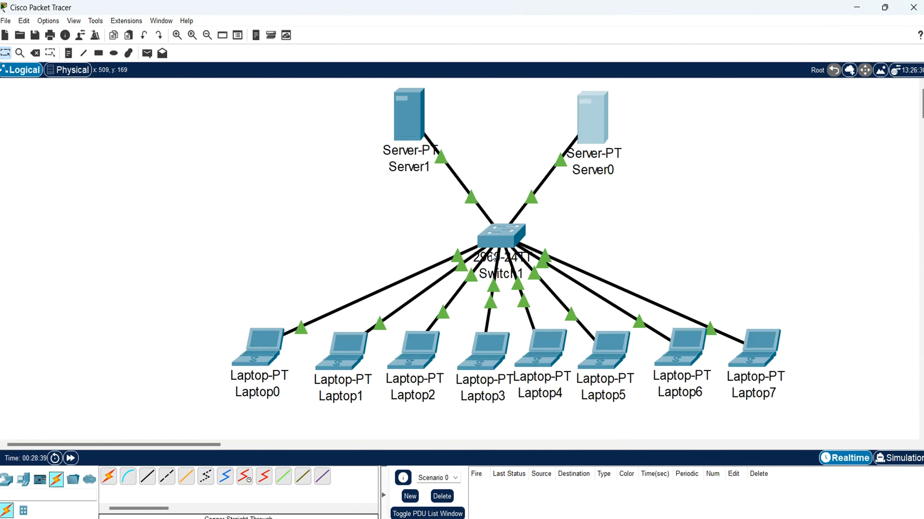
- Renew Laptop0's DHCP request by switching its IPv4 configuration to Static and back to DHCP, and close its window
left_click(253, 349)
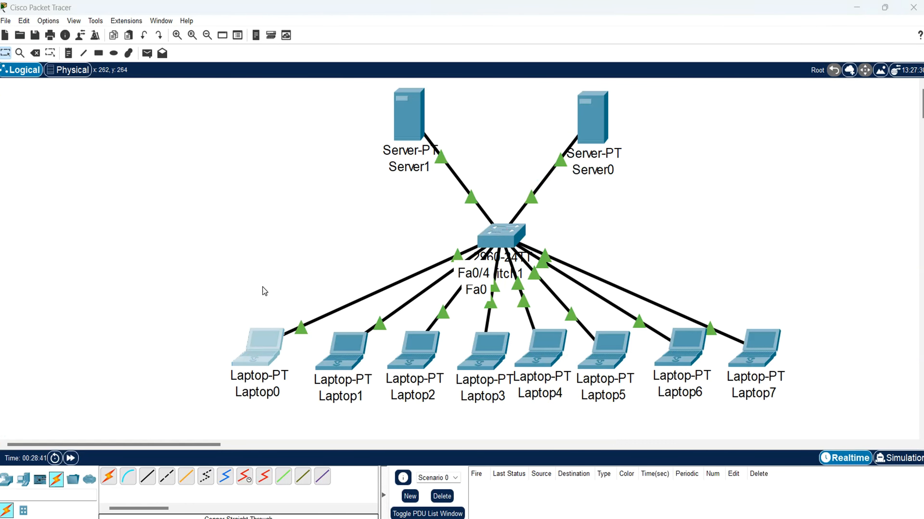
left_click(361, 145)
left_click(488, 161)
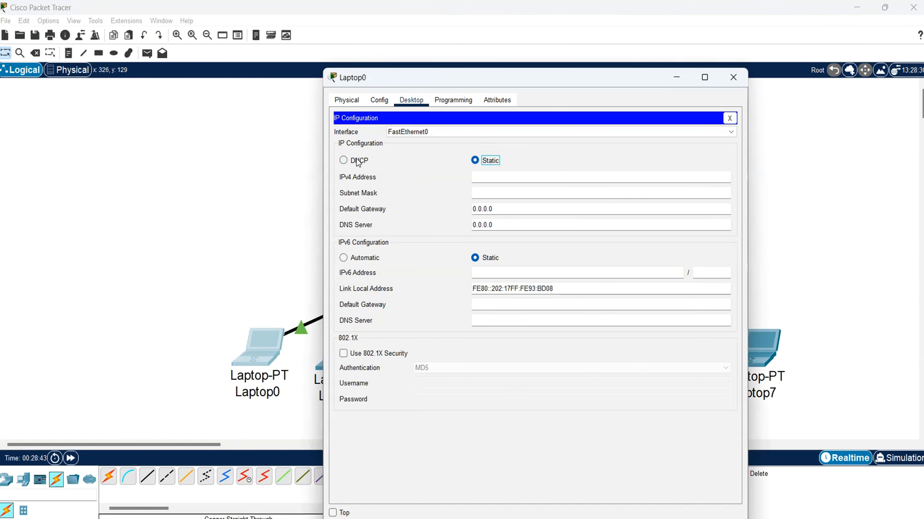
left_click(358, 160)
left_click(730, 118)
left_click(734, 77)
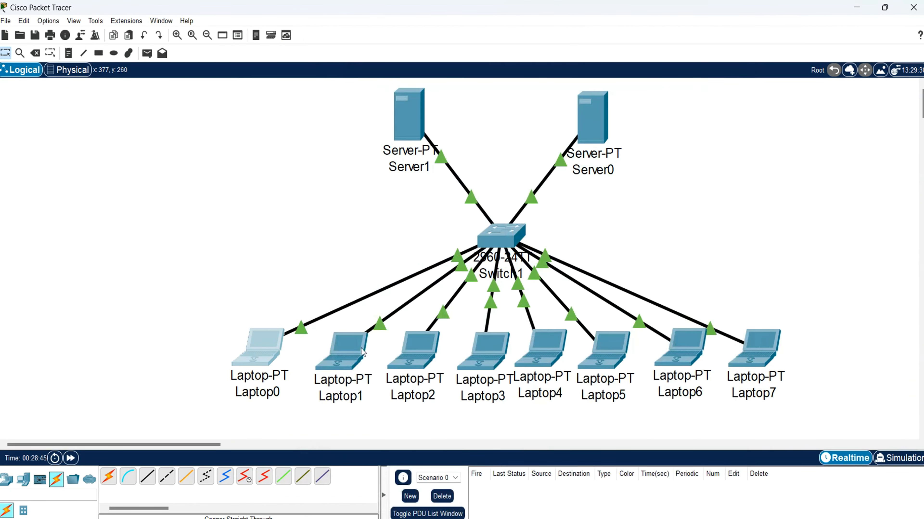
- Renew Laptop1's DHCP request by switching its IPv4 configuration to Static and back to DHCP, and close its window
left_click(342, 347)
left_click(489, 164)
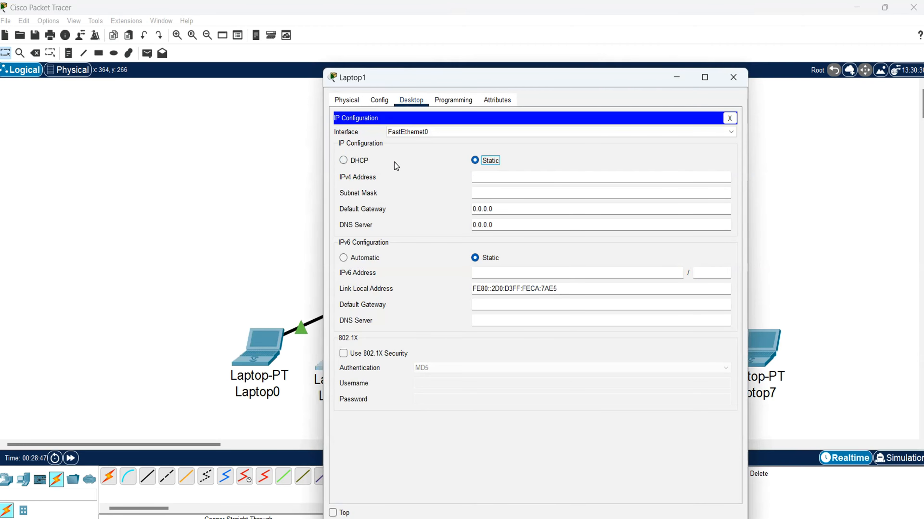
left_click(358, 160)
left_click(730, 117)
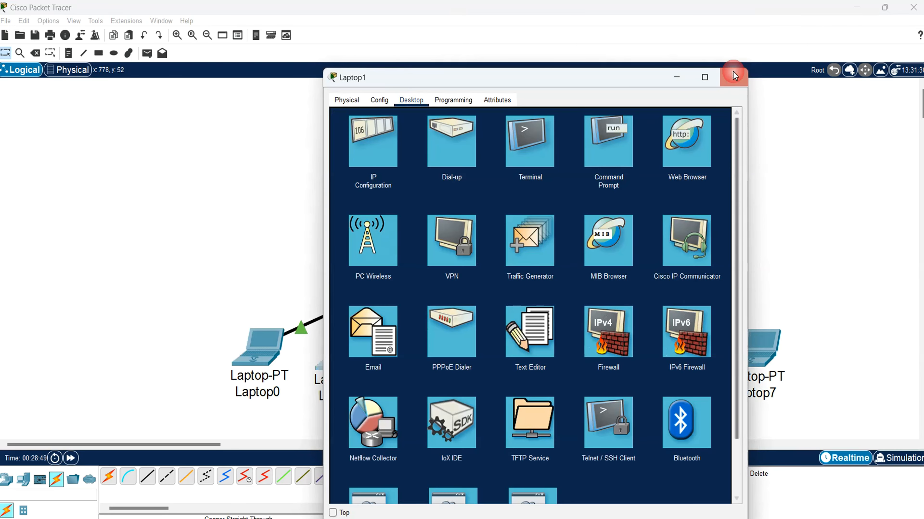
left_click(733, 77)
- Renew Laptop2's DHCP request by switching its IPv4 configuration to Static and back to DHCP, and close its window
left_click(428, 349)
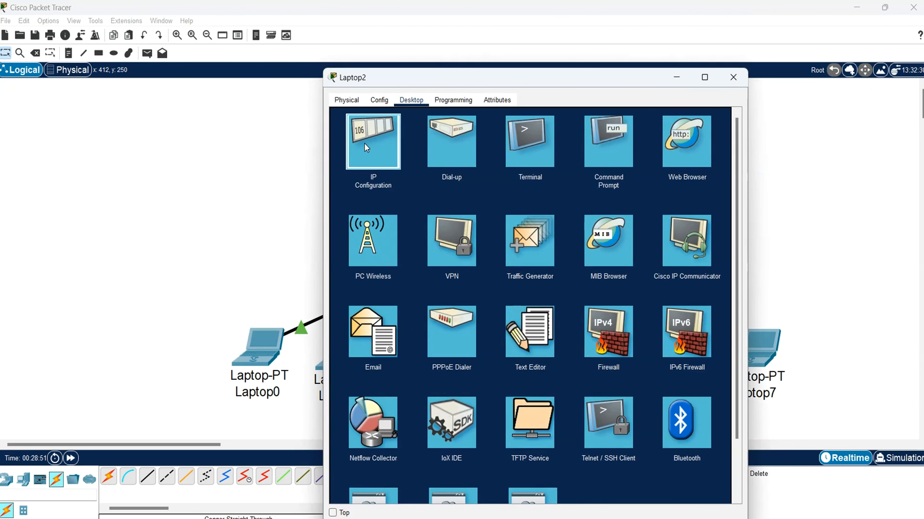
left_click(374, 145)
left_click(471, 161)
left_click(410, 160)
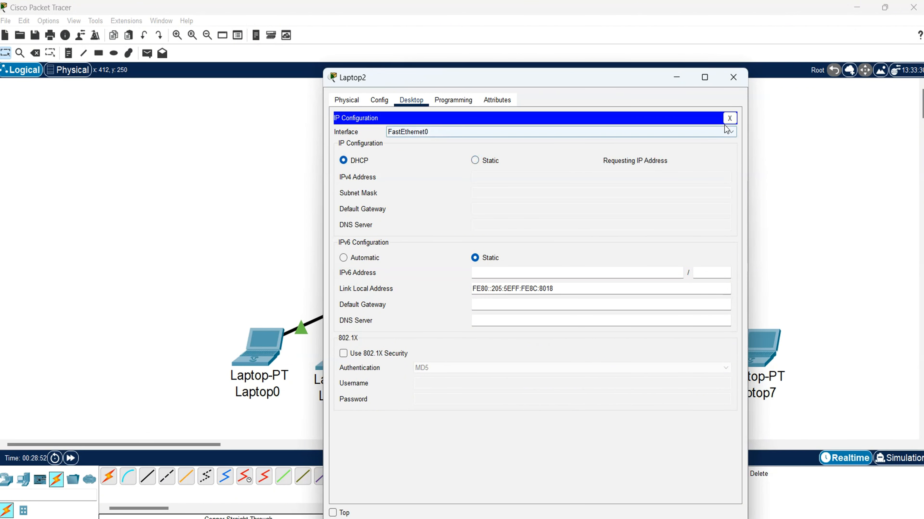
left_click(730, 117)
left_click(733, 77)
- Renew Laptop3's DHCP request by switching its IPv4 configuration to Static and back to DHCP, and close its window
left_click(484, 350)
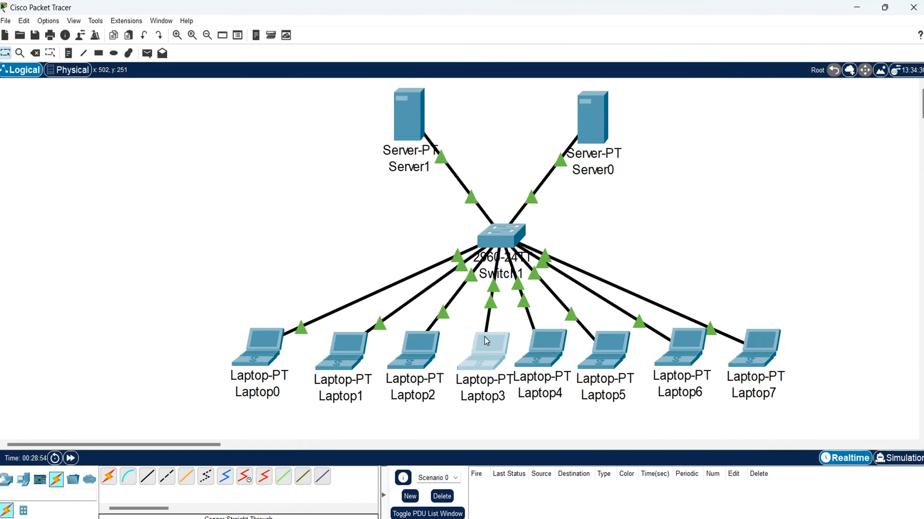
left_click(372, 144)
left_click(487, 161)
left_click(343, 160)
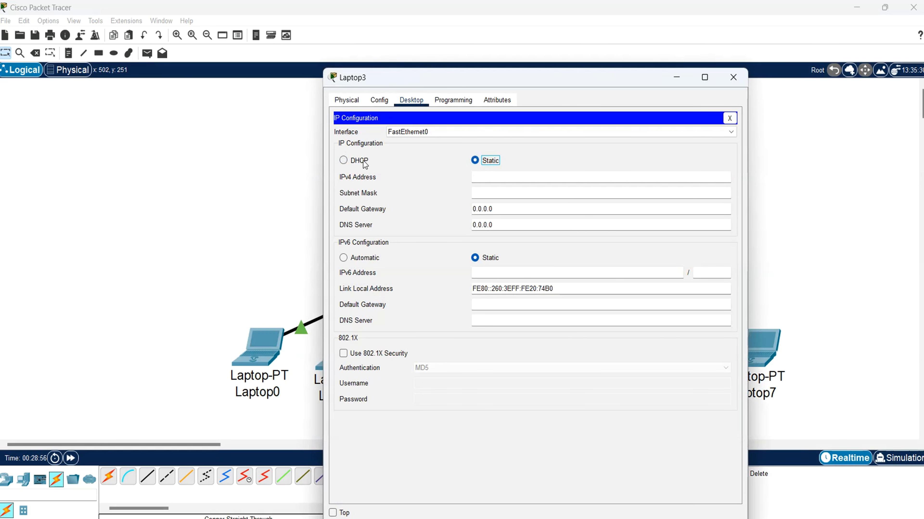
left_click(729, 118)
left_click(733, 78)
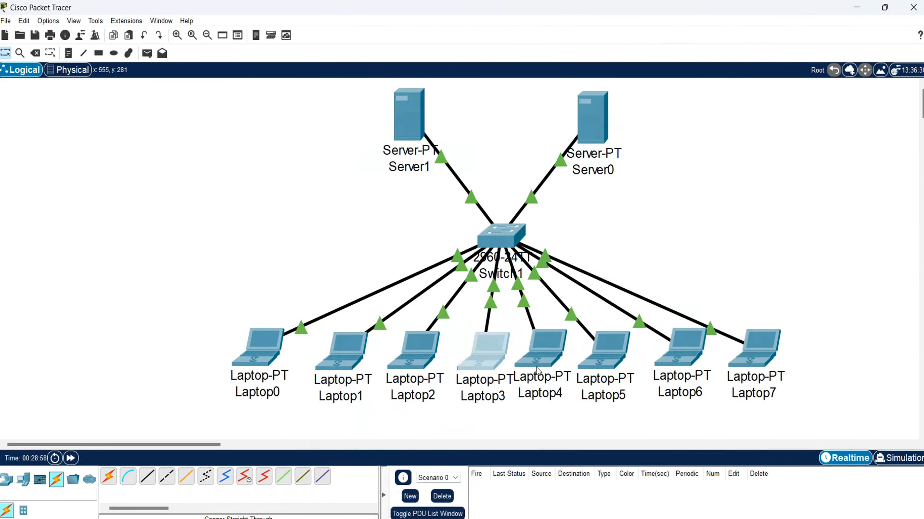
- Renew Laptop4's DHCP request by switching its IPv4 configuration to Static and back to DHCP, and close its window
left_click(546, 351)
left_click(372, 161)
left_click(475, 160)
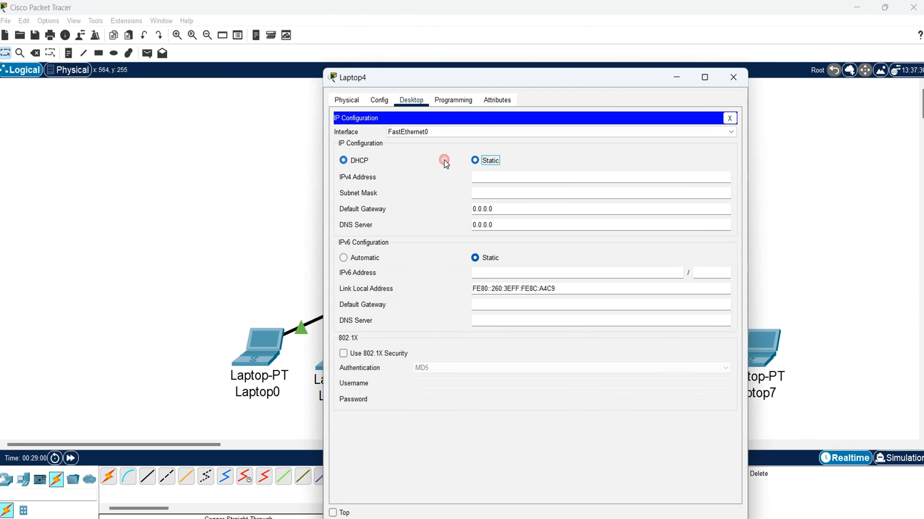
left_click(343, 161)
left_click(729, 118)
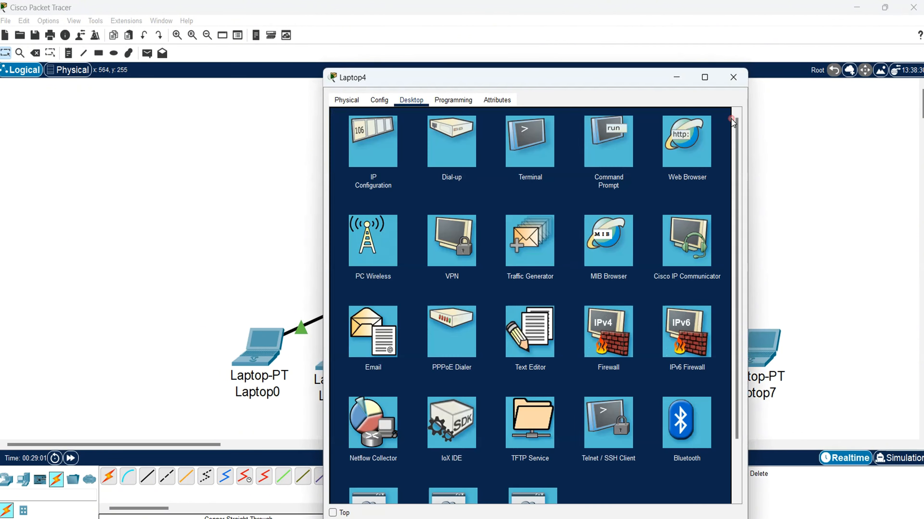
left_click(733, 77)
- Renew Laptop5's DHCP request by switching its IPv4 configuration to Static and back to DHCP, and close its window
left_click(603, 350)
left_click(372, 160)
left_click(474, 161)
left_click(343, 161)
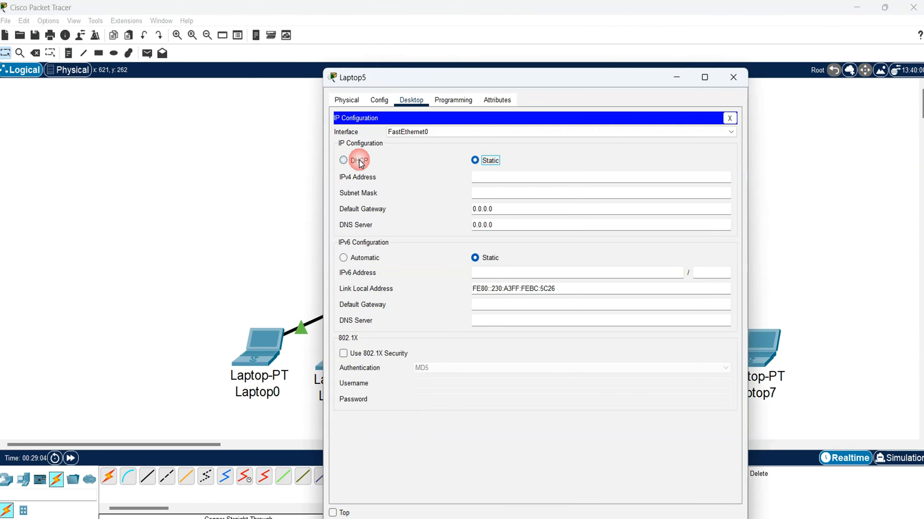
left_click(730, 118)
left_click(733, 78)
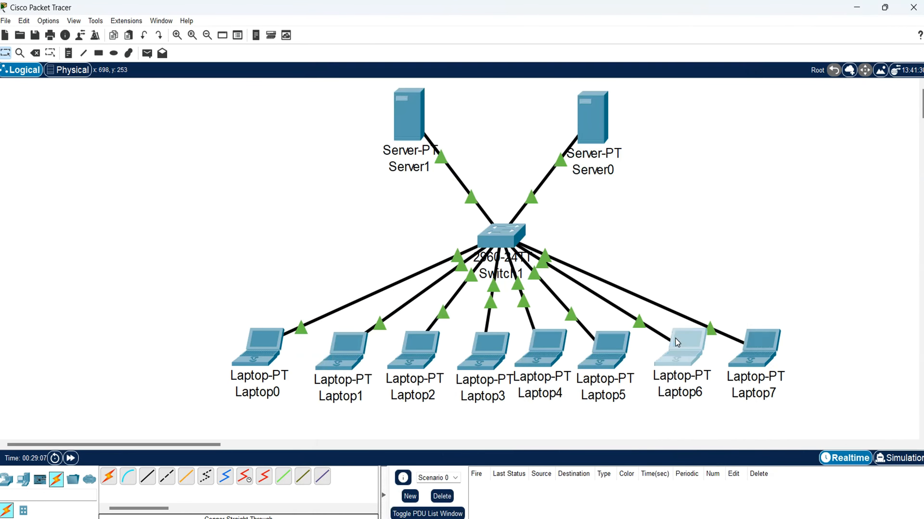
- Renew Laptop6's DHCP request by switching its IPv4 configuration to Static and back to DHCP, and close its window
left_click(678, 346)
left_click(371, 145)
left_click(475, 160)
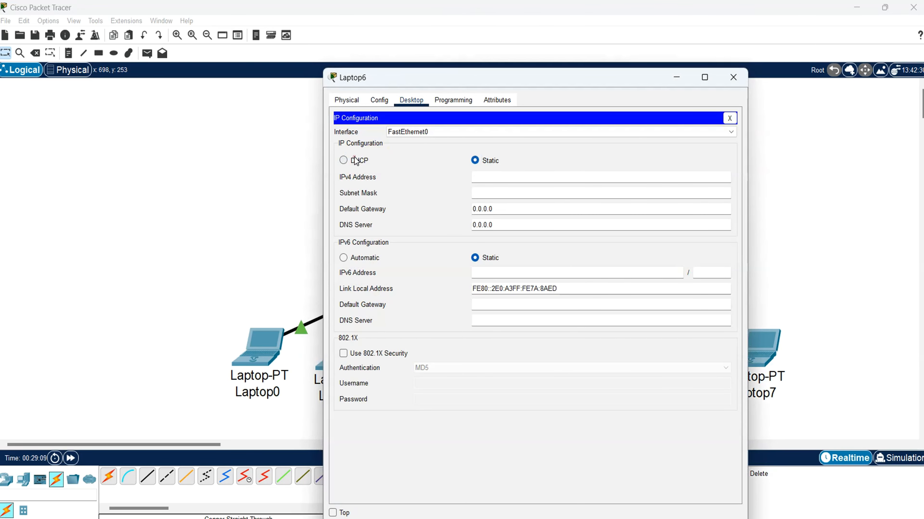
left_click(343, 160)
left_click(729, 118)
left_click(733, 78)
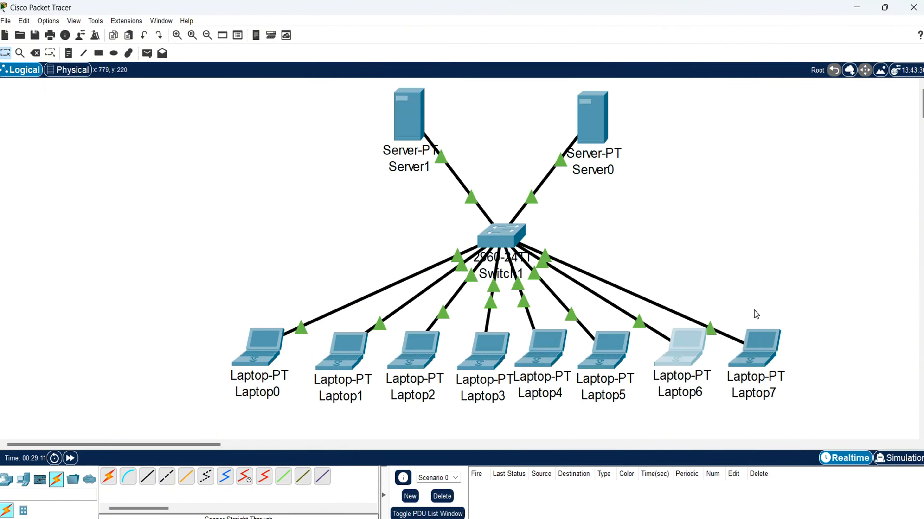
- Renew Laptop7's DHCP request by switching its IPv4 configuration to Static and back to DHCP, and close its window
left_click(756, 338)
left_click(373, 143)
left_click(475, 161)
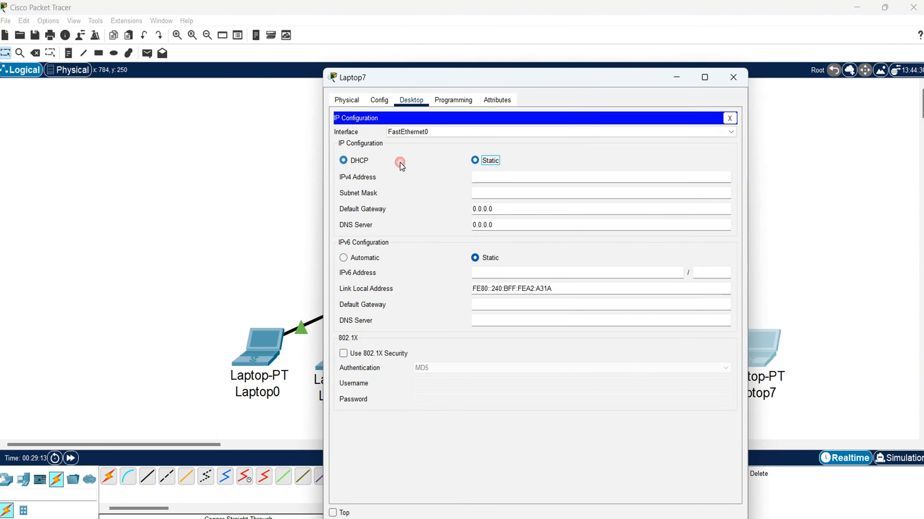
left_click(343, 160)
left_click(729, 117)
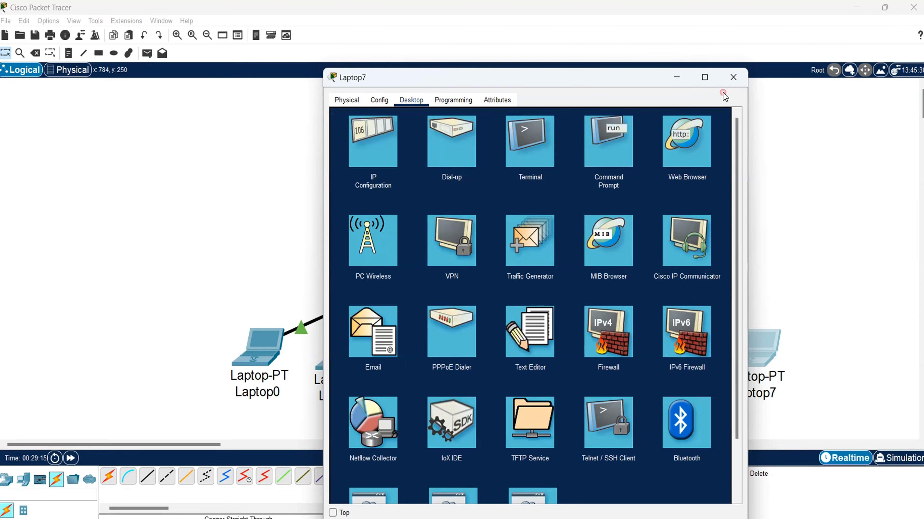
left_click(733, 77)
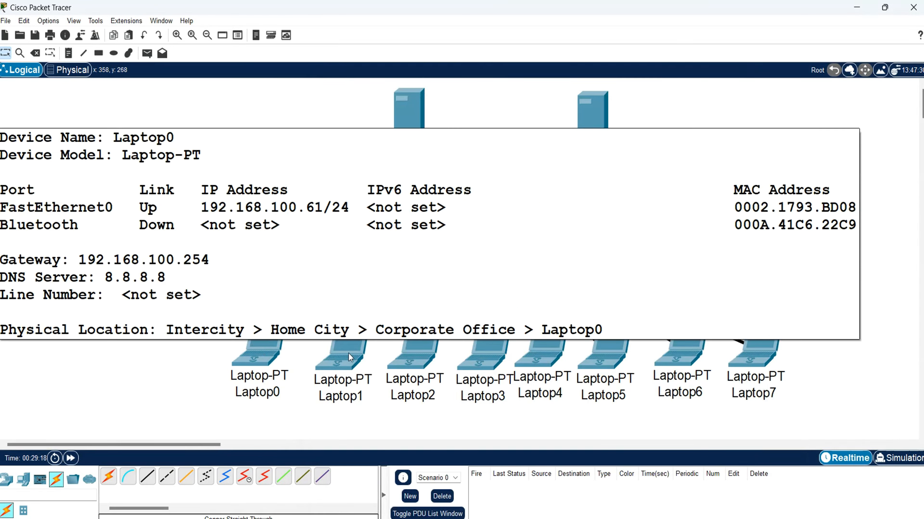
- Check the IP address details of the laptops in the topology, including Laptop0 and Laptop3
mouse_move(353, 357)
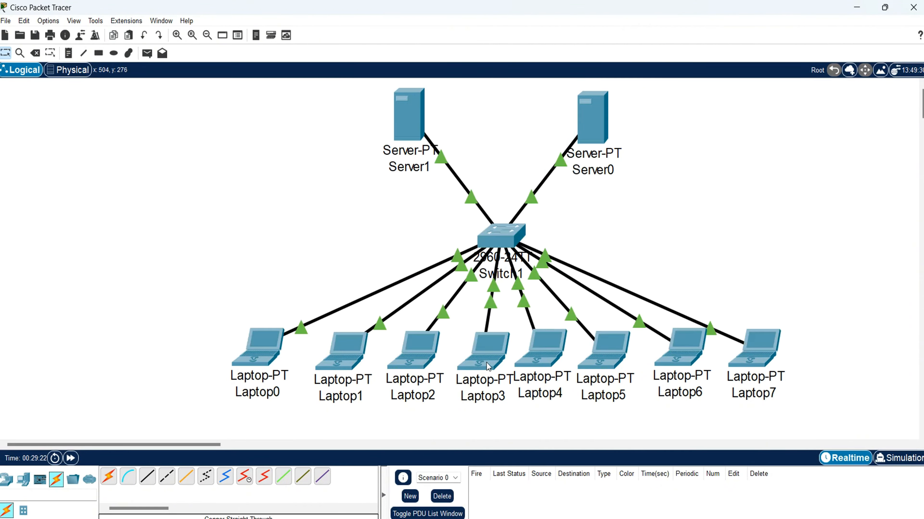
mouse_move(486, 365)
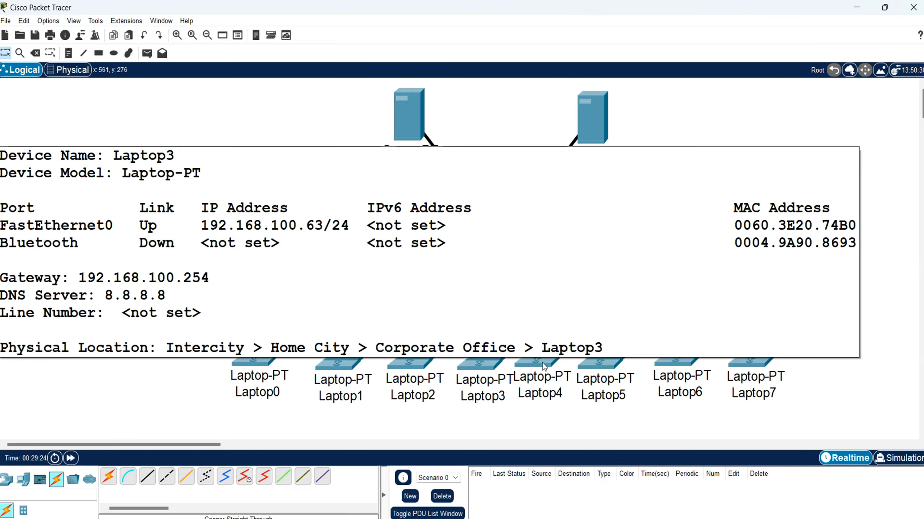
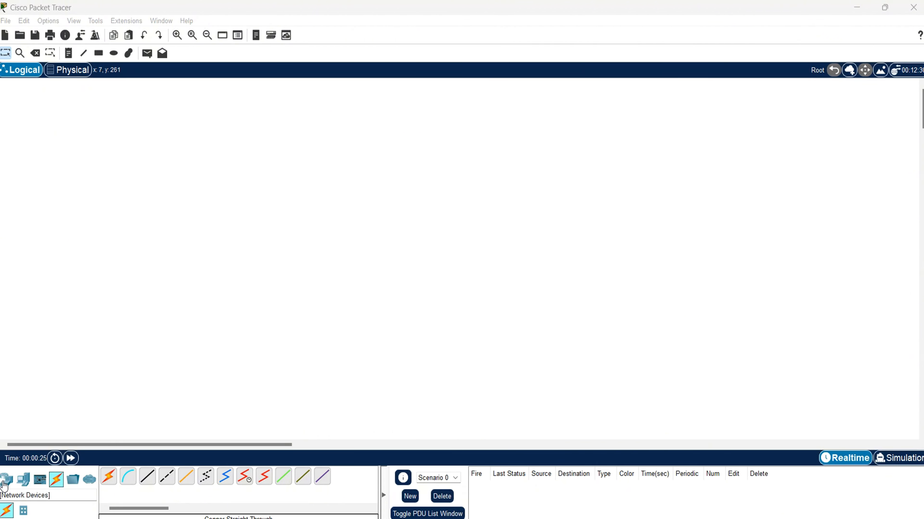
- Place a 2960 switch in the empty workspace and reposition it near the upper middle of the canvas
left_click(8, 483)
left_click(22, 510)
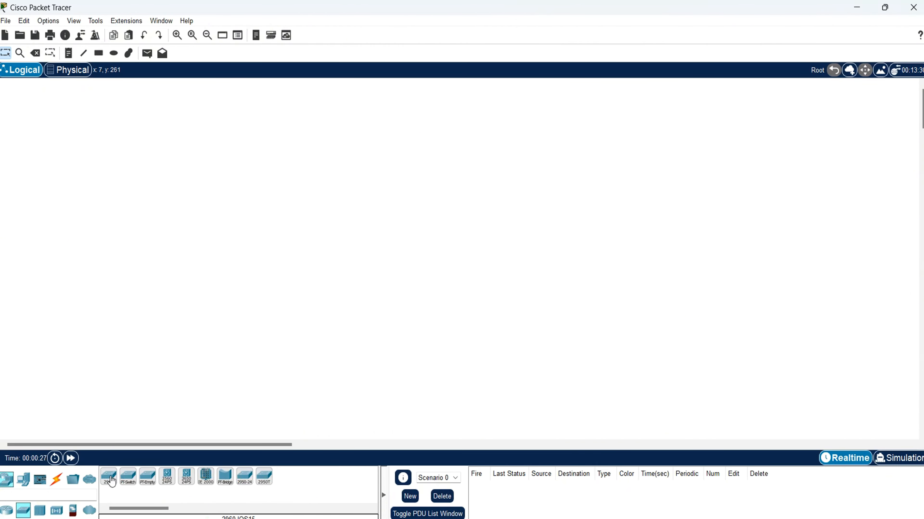
left_click(109, 477)
left_click(339, 265)
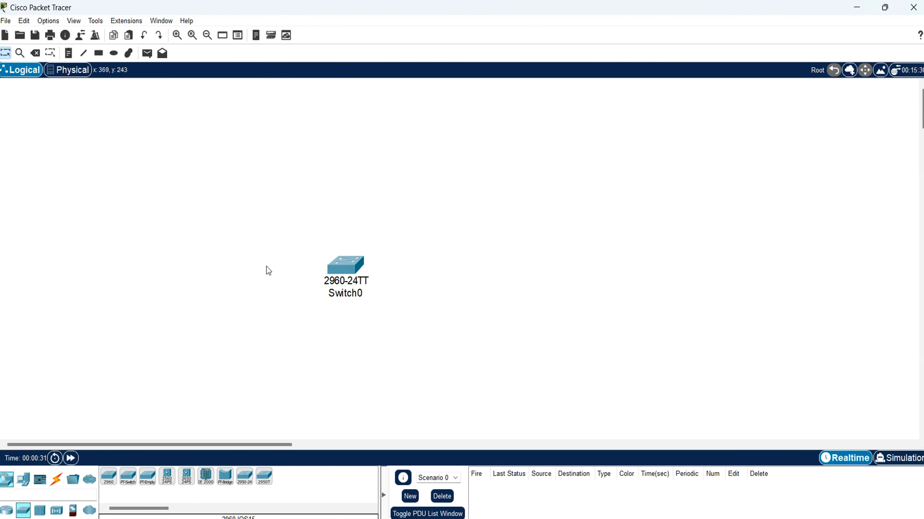
scroll(267, 266, "up", 1)
left_click_drag(454, 322, 307, 244)
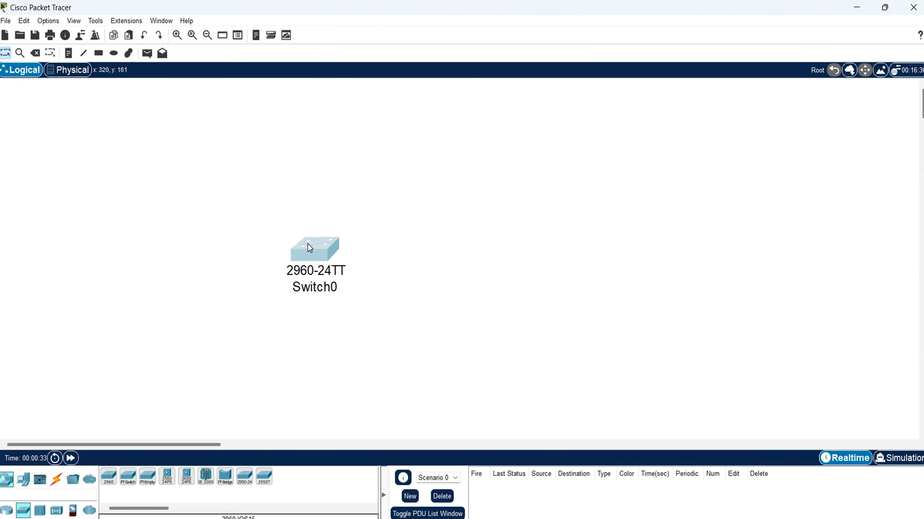
- Open Switch0's command line in a maximized window and enter privileged EXEC mode with en
left_click(311, 260)
left_click(407, 99)
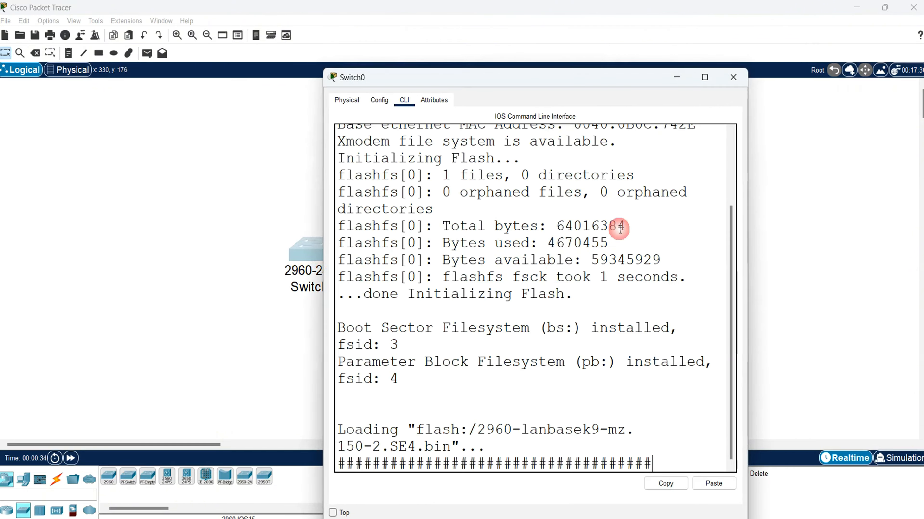
left_click(704, 77)
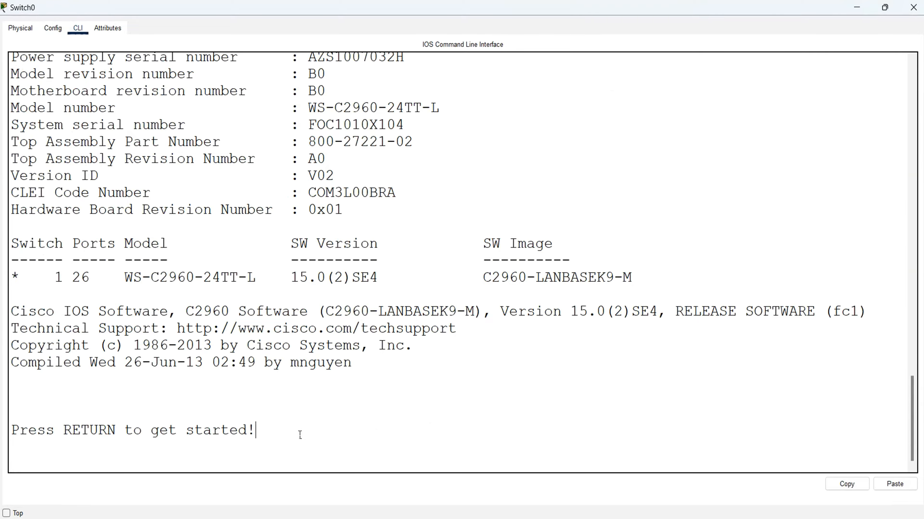
key("Return")
key("Return")
key("Return")
type("en")
key("Return")
- Run sh vlan on Switch0, examine the ports assigned to VLAN 1, and minimize the switch window
type("s")
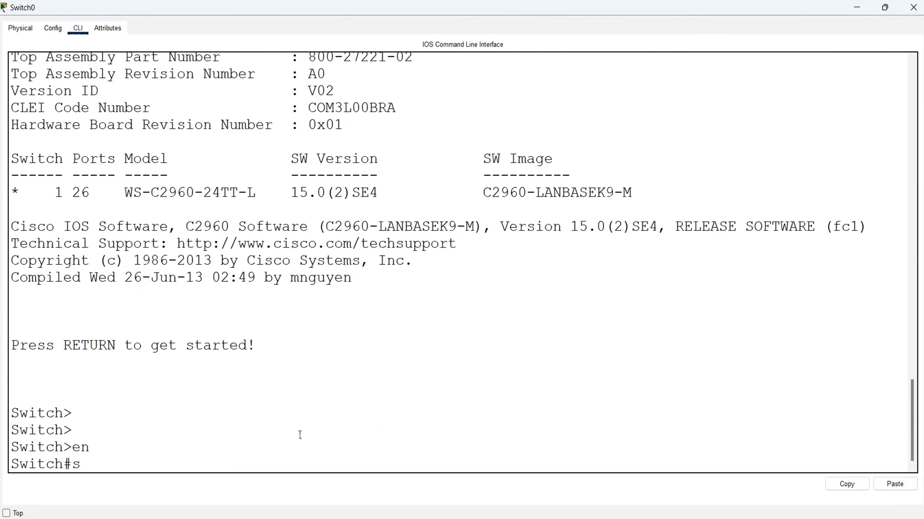
type("h vlan")
key("Return")
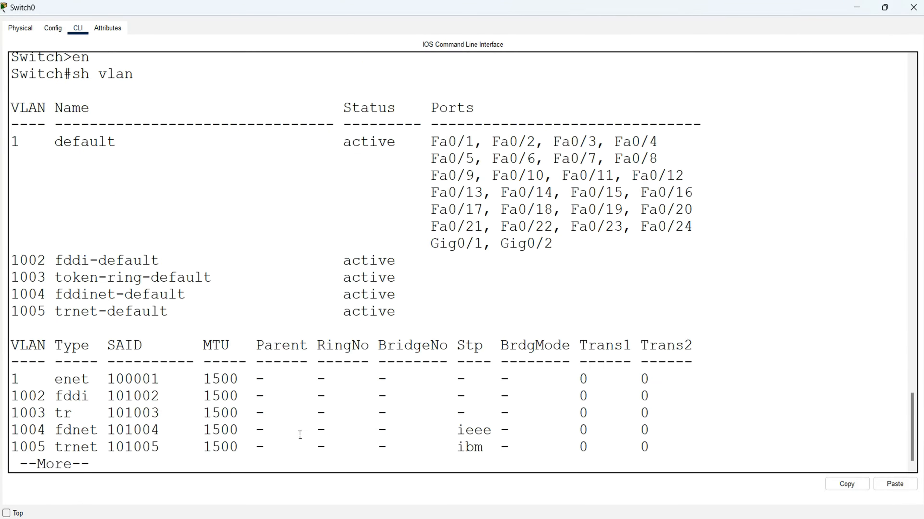
double_click(19, 141)
left_click_drag(554, 245, 414, 244)
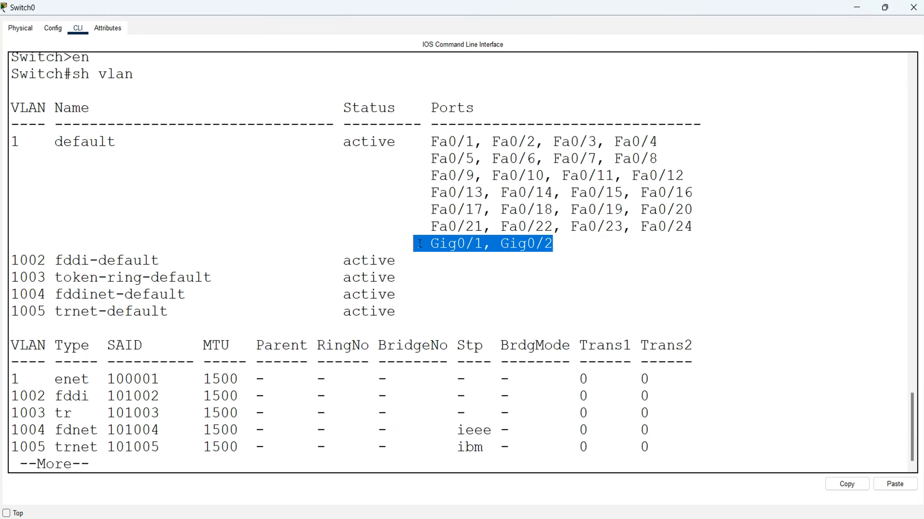
left_click(856, 7)
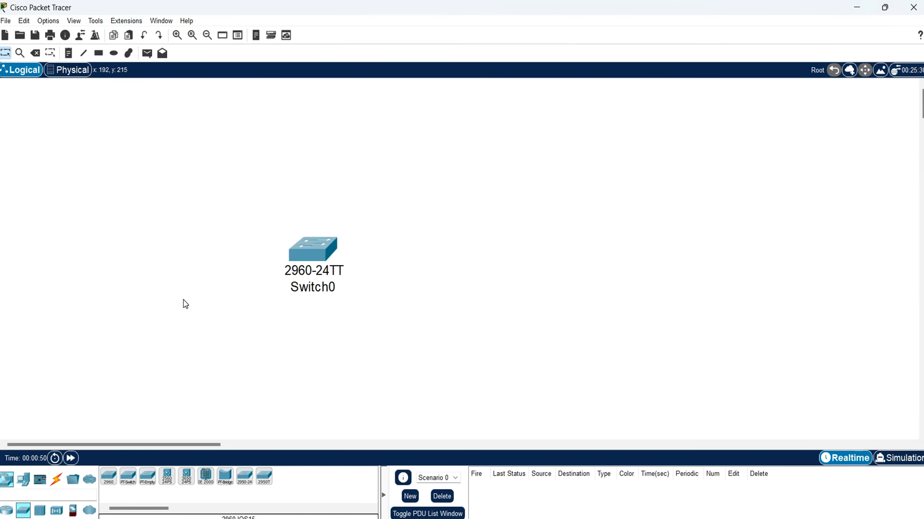
- Place six laptops in three pairs in a row below Switch0 and reposition the switch above them
left_click(23, 480)
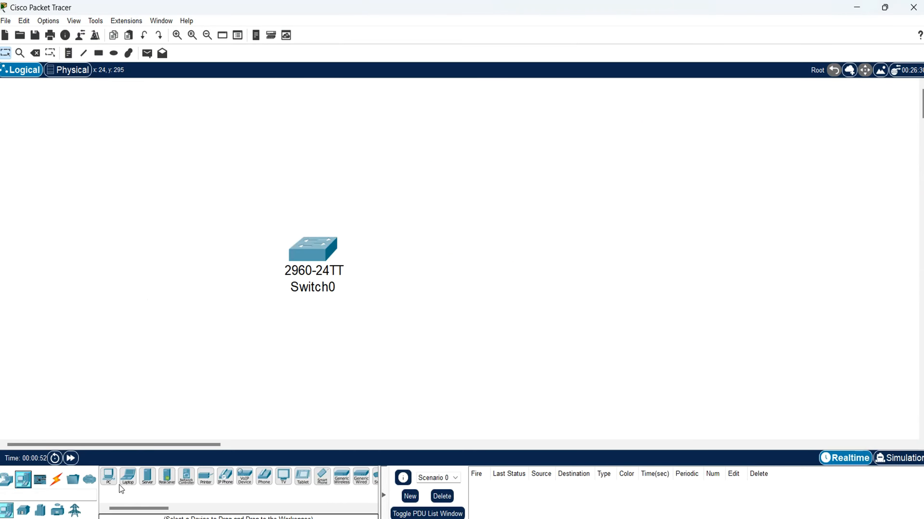
left_click(128, 477)
left_click(183, 371)
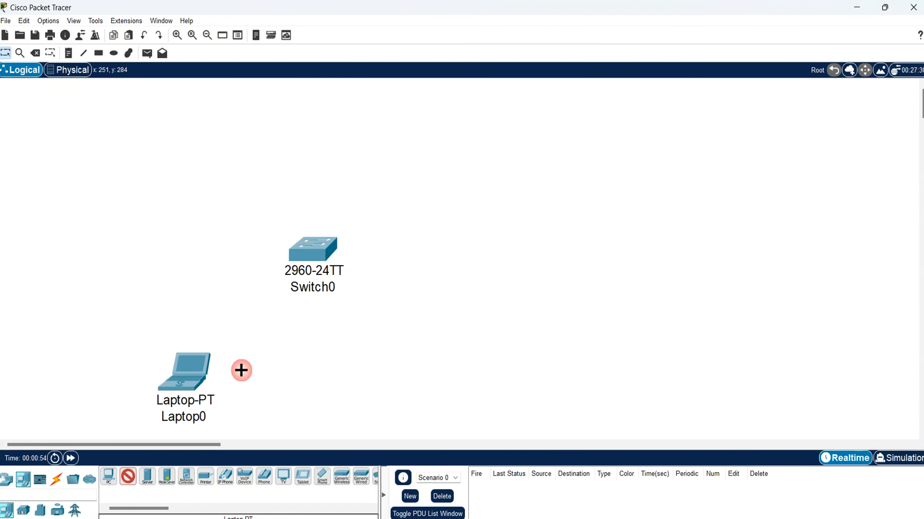
left_click(258, 369)
left_click(369, 371)
left_click(448, 371)
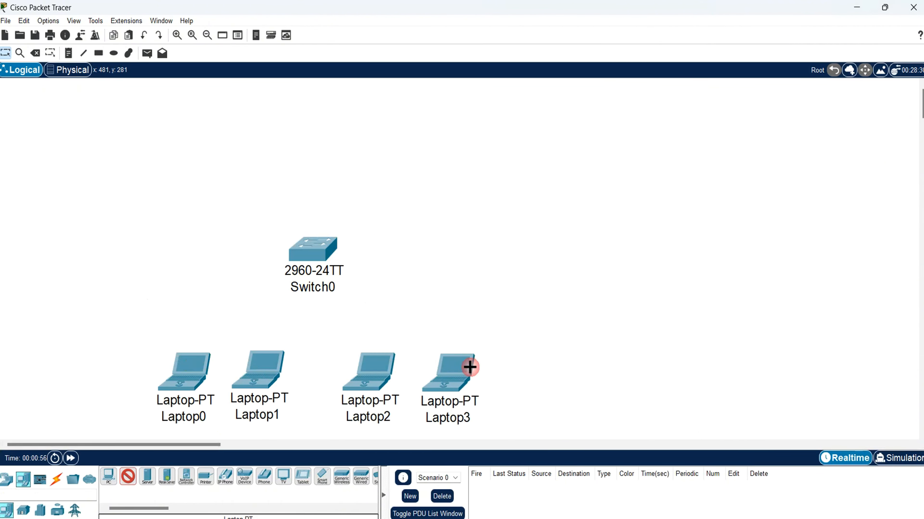
left_click(560, 375)
left_click(633, 375)
key("Escape")
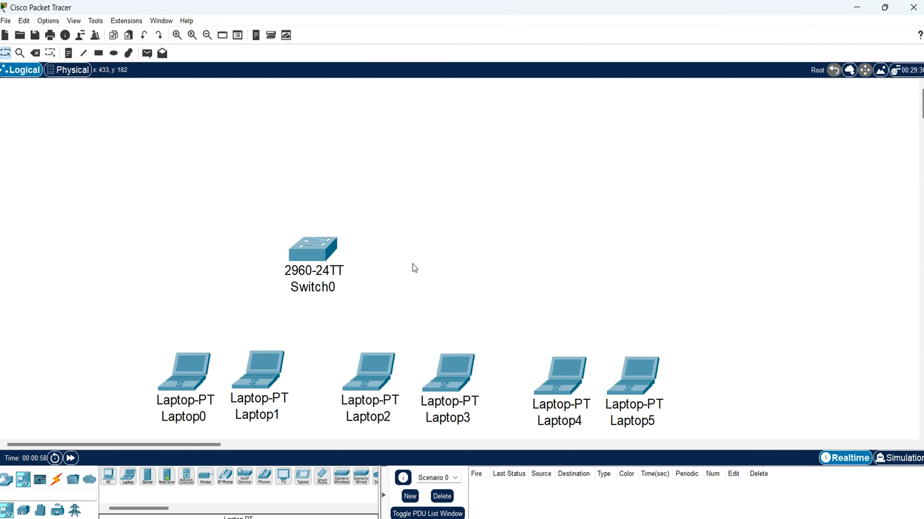
left_click_drag(326, 255, 349, 244)
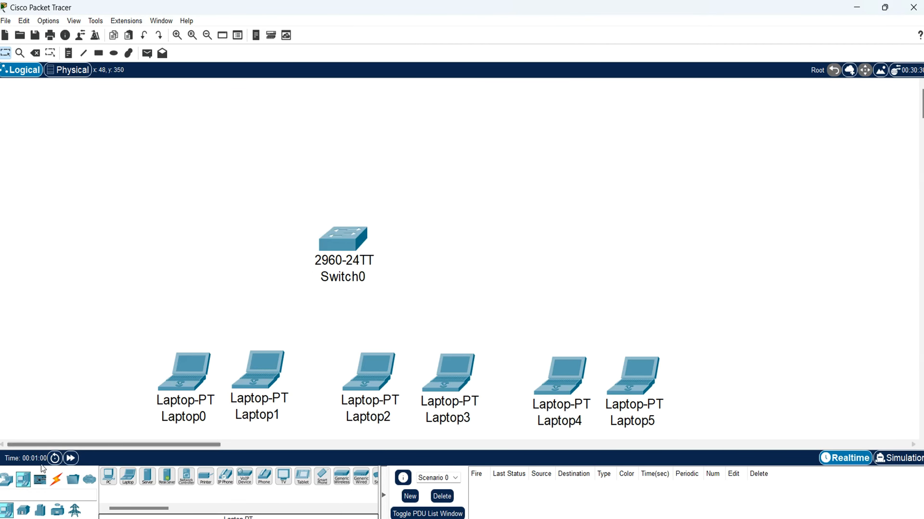
- Connect Laptop0 to Switch0's FastEthernet0/1 and Laptop1 to FastEthernet0/2 using copper straight-through cables from their FastEthernet0 ports
left_click(57, 479)
left_click(147, 477)
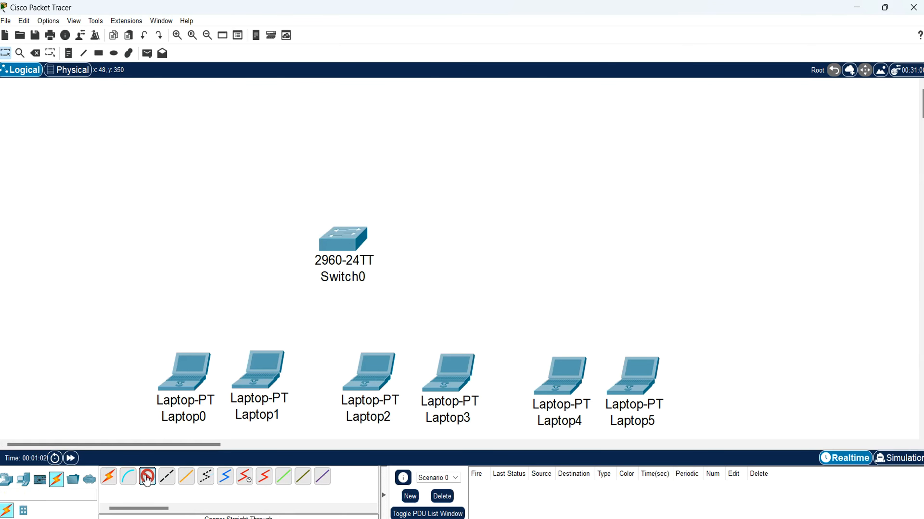
left_click(181, 375)
left_click(218, 416)
left_click(324, 235)
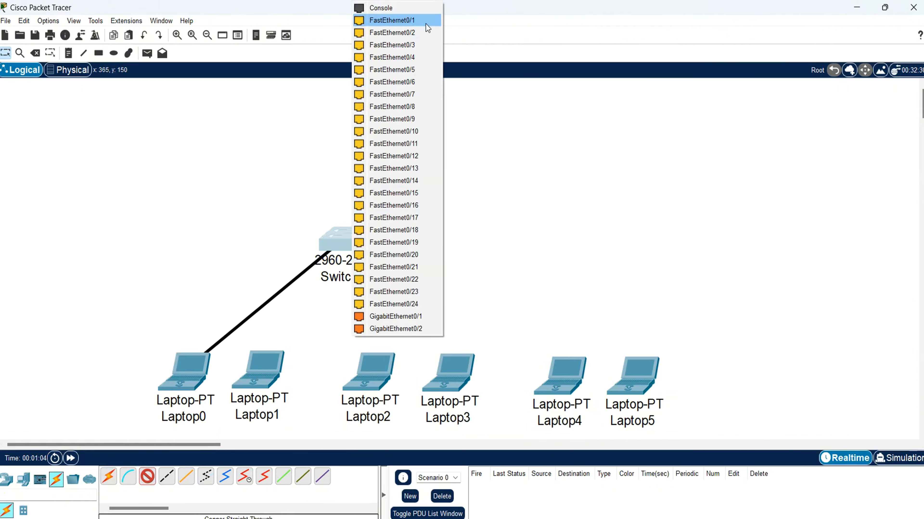
left_click(386, 23)
left_click(236, 385)
left_click(289, 418)
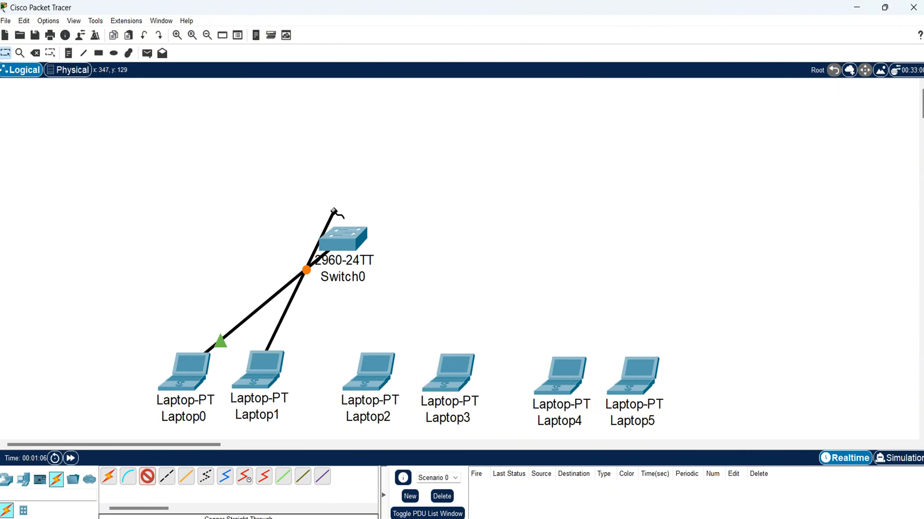
left_click(338, 233)
left_click(367, 251)
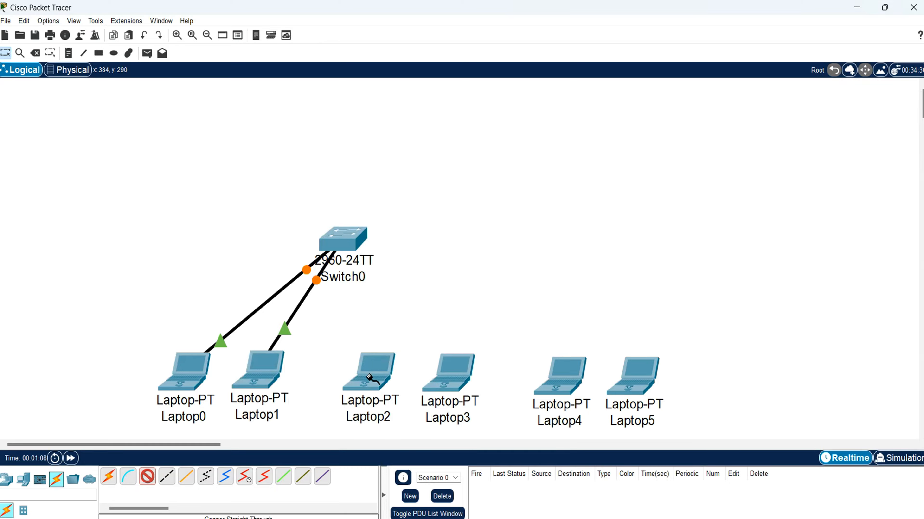
- Connect Laptop2 to Switch0's FastEthernet0/3 and Laptop3 to FastEthernet0/4 using copper straight-through cables from their FastEthernet0 ports
left_click(372, 379)
left_click(412, 426)
left_click(358, 242)
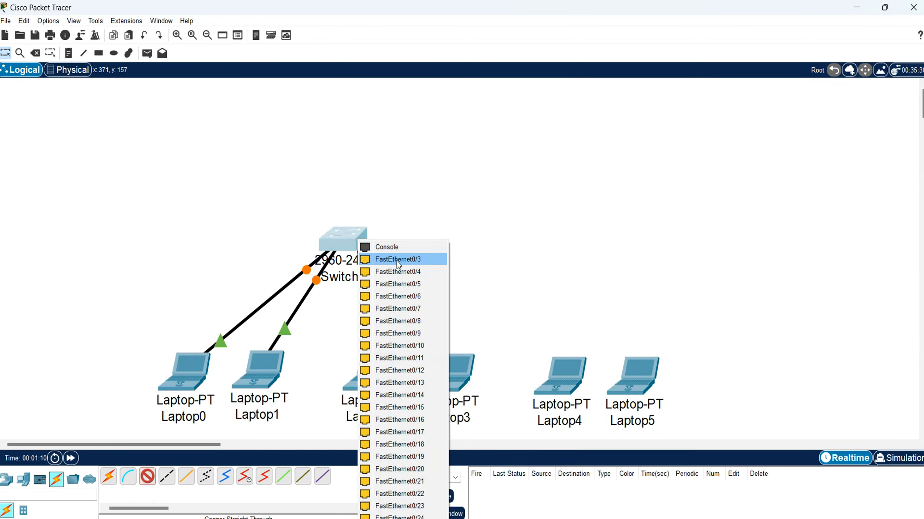
left_click(378, 258)
left_click(448, 380)
left_click(475, 423)
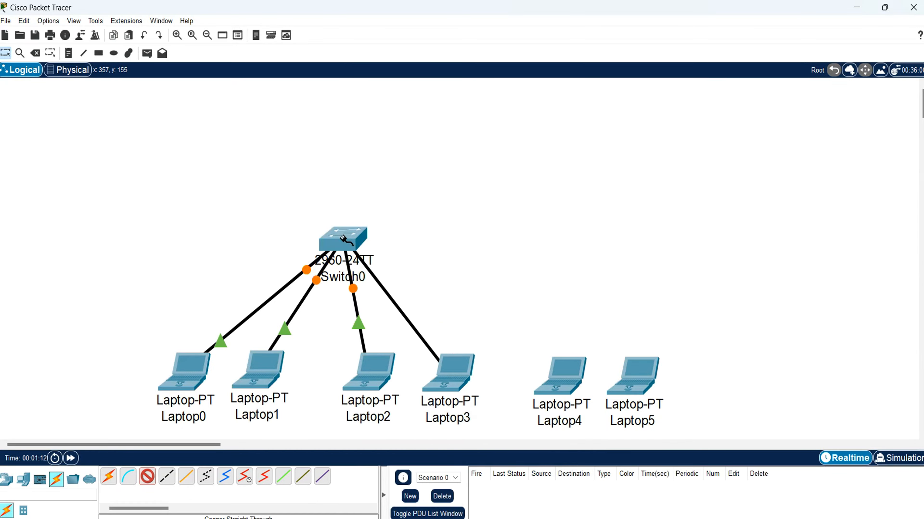
left_click(345, 238)
left_click(387, 258)
- Connect Laptop4's FastEthernet0 port to Switch0's FastEthernet0/5 with a copper straight-through cable
left_click(575, 368)
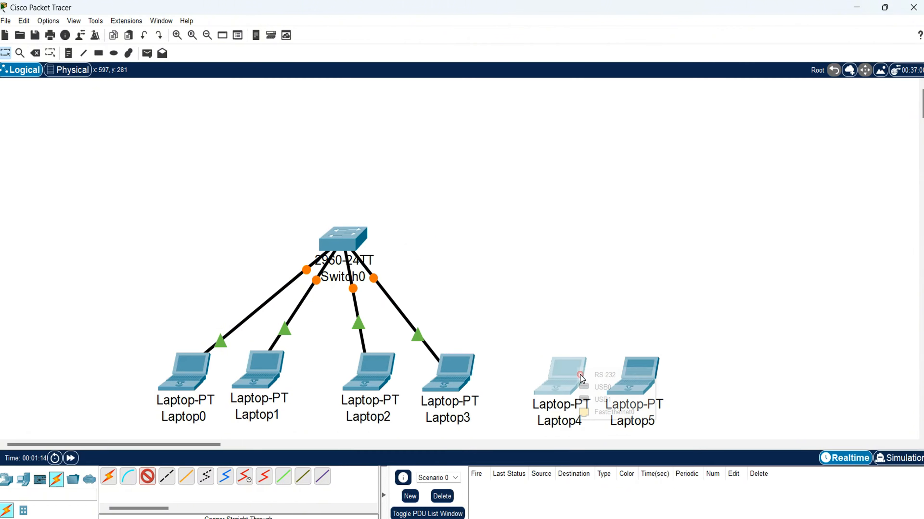
left_click(604, 412)
left_click(348, 239)
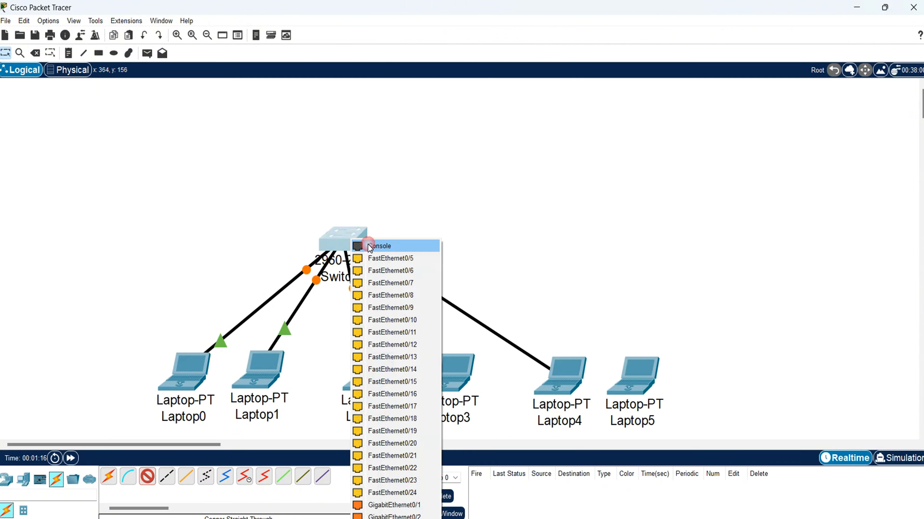
left_click(385, 259)
left_click(634, 371)
left_click(671, 398)
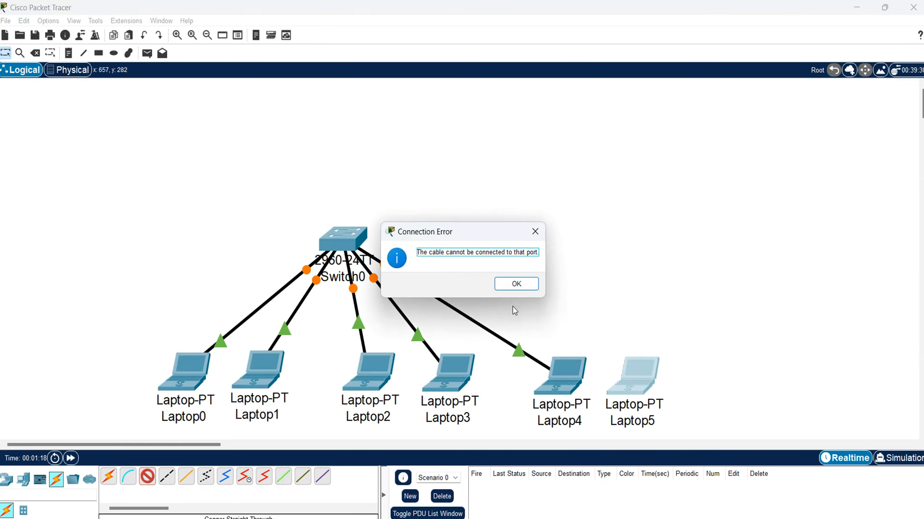
key("Return")
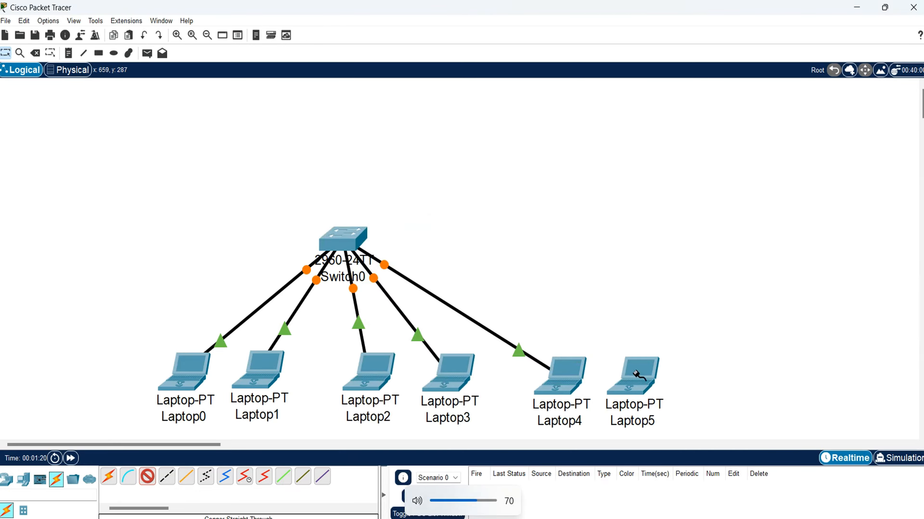
- Connect Laptop5's FastEthernet0 port to Switch0's FastEthernet0/6 with a copper straight-through cable
left_click(635, 375)
left_click(672, 417)
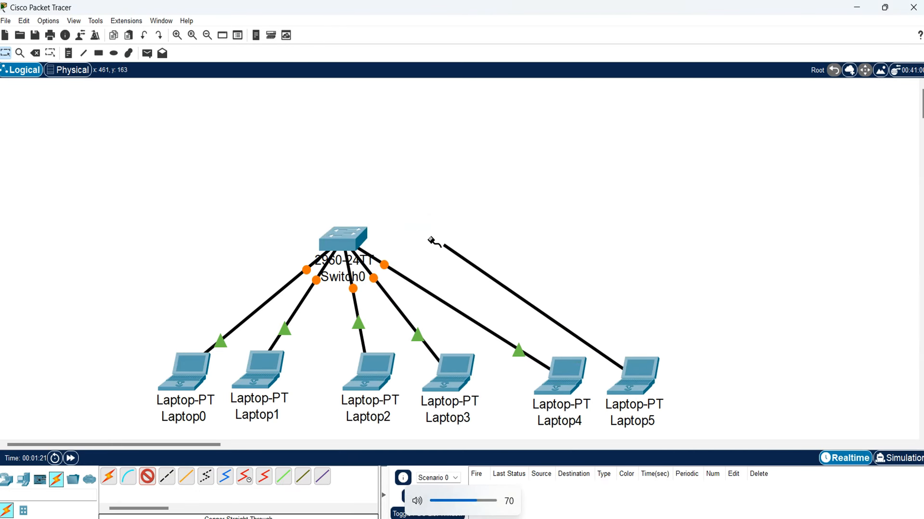
left_click(343, 230)
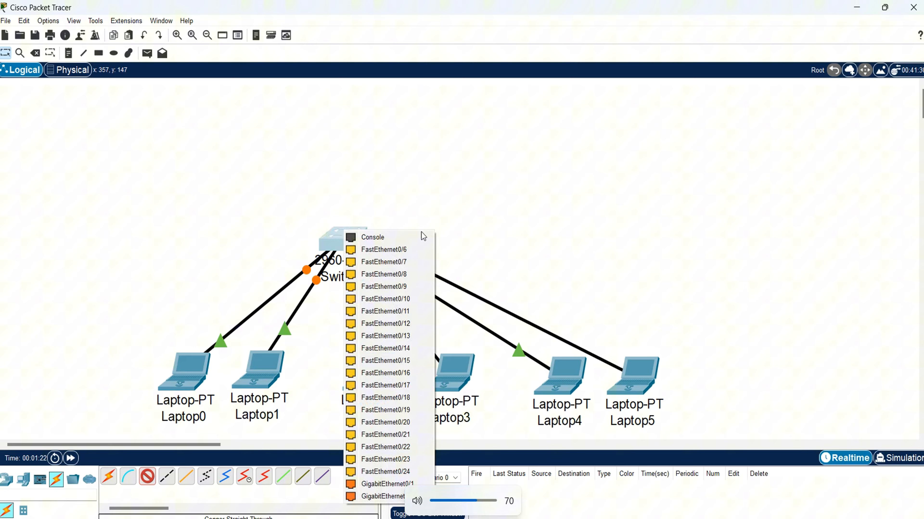
left_click(414, 250)
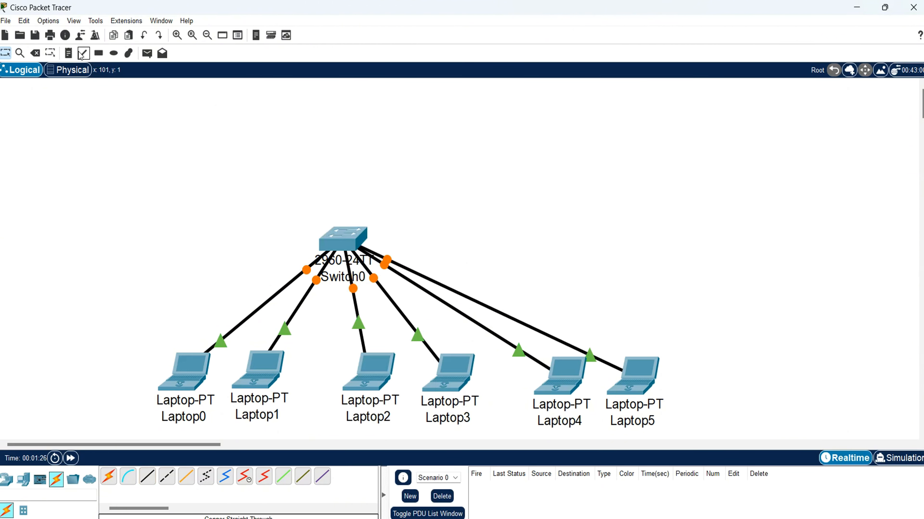
- Add a text note reading 10 on Laptop0 and another reading 10 on Laptop1
left_click(68, 53)
left_click(186, 356)
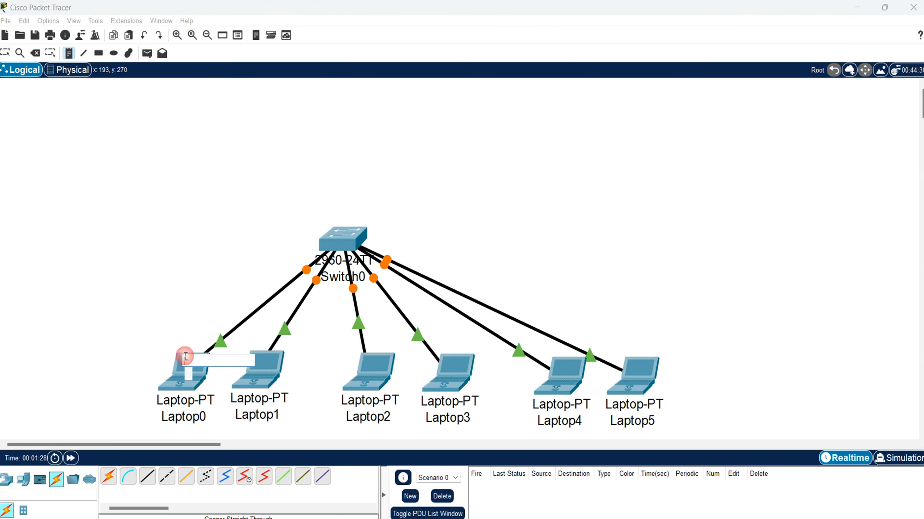
type("10")
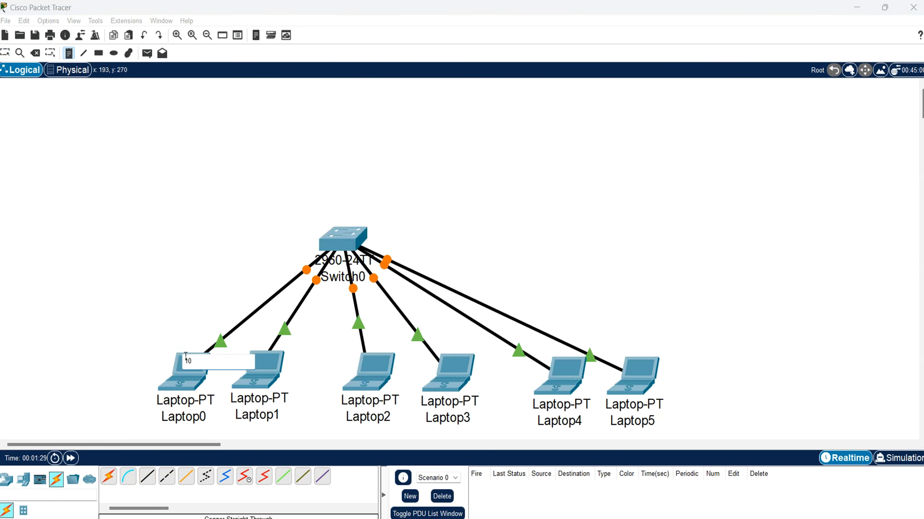
left_click(263, 360)
type("10")
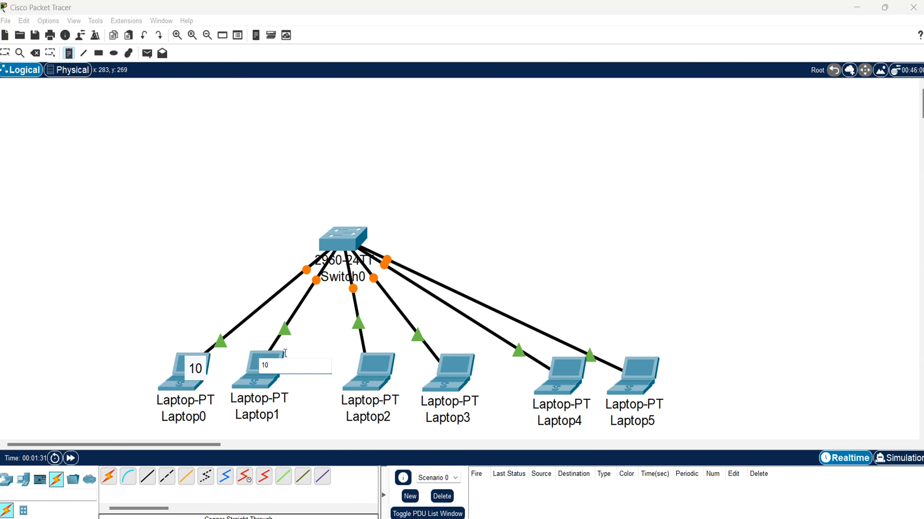
- Add a text note reading 20 on Laptop2 and another reading 20 on Laptop3
left_click(364, 363)
type("2")
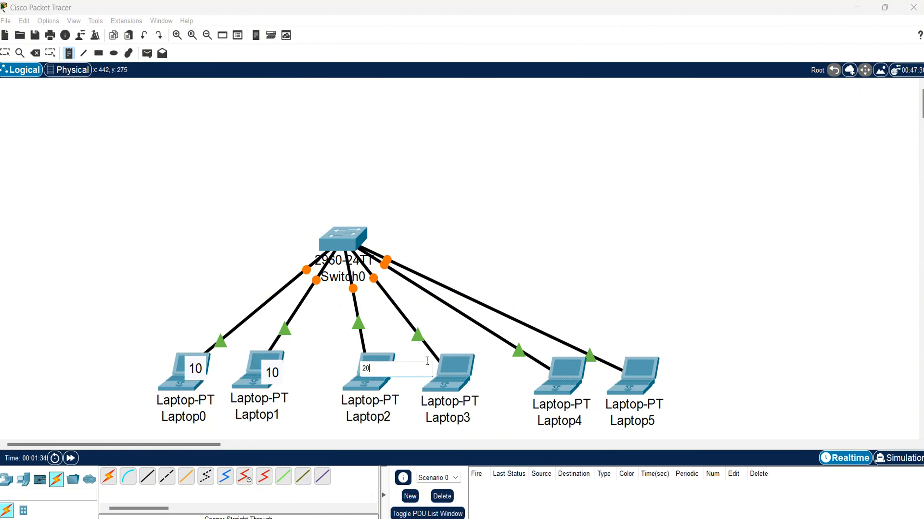
type("0")
left_click(448, 363)
type("20")
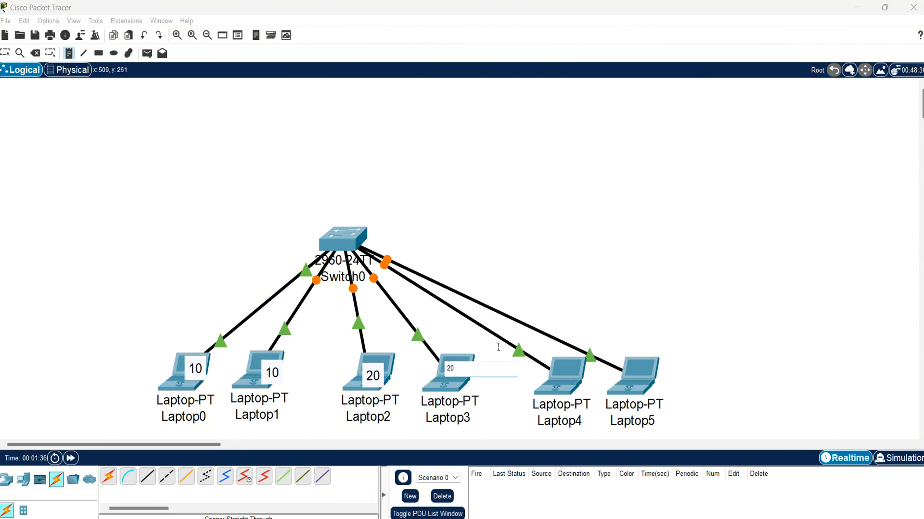
- Add a text note reading 30 on Laptop4 and another reading 30 on Laptop5
left_click(557, 362)
type("30")
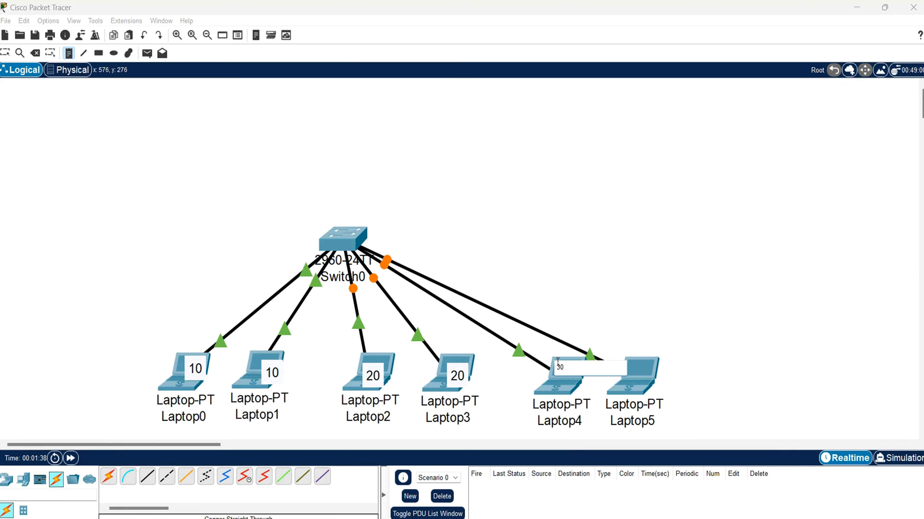
left_click(640, 369)
type("3")
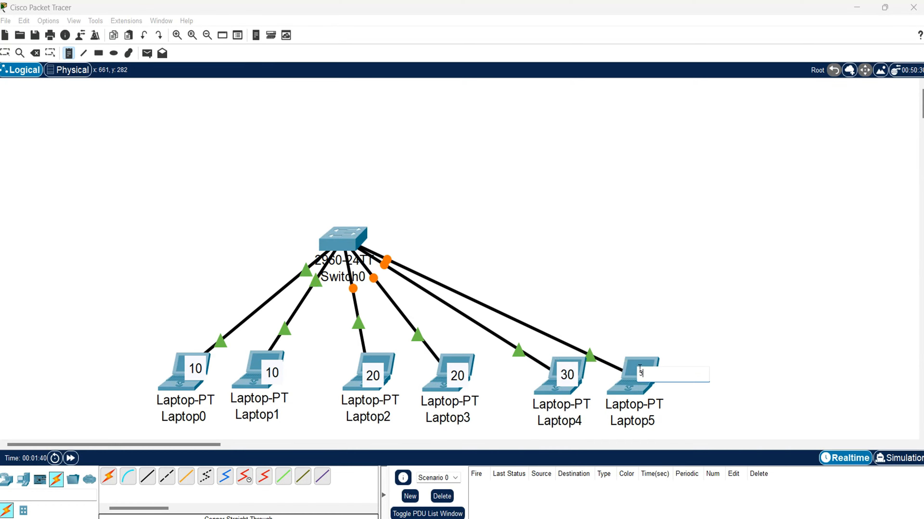
key("Escape")
- Reposition the VLAN notes on Laptop5, Laptop1, Laptop2 and Laptop3 so they sit centred on the laptop screens
left_click_drag(644, 380, 631, 375)
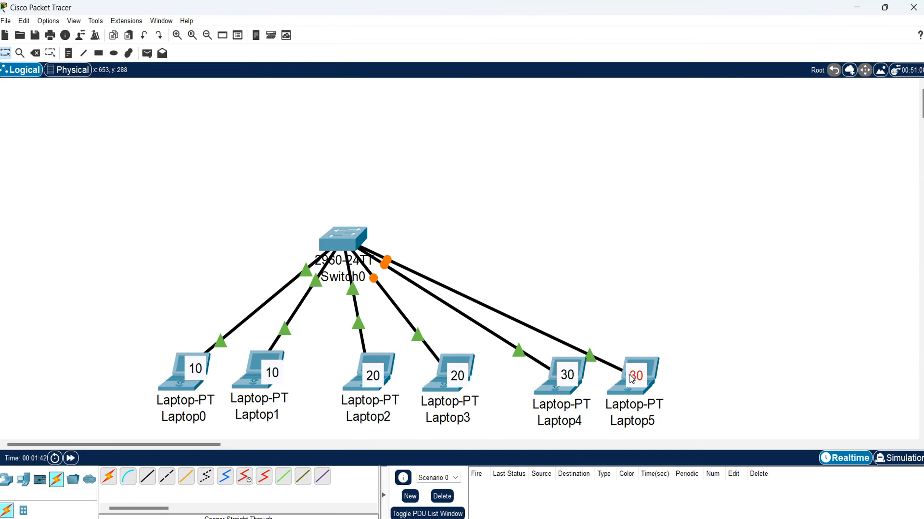
left_click_drag(274, 374, 269, 372)
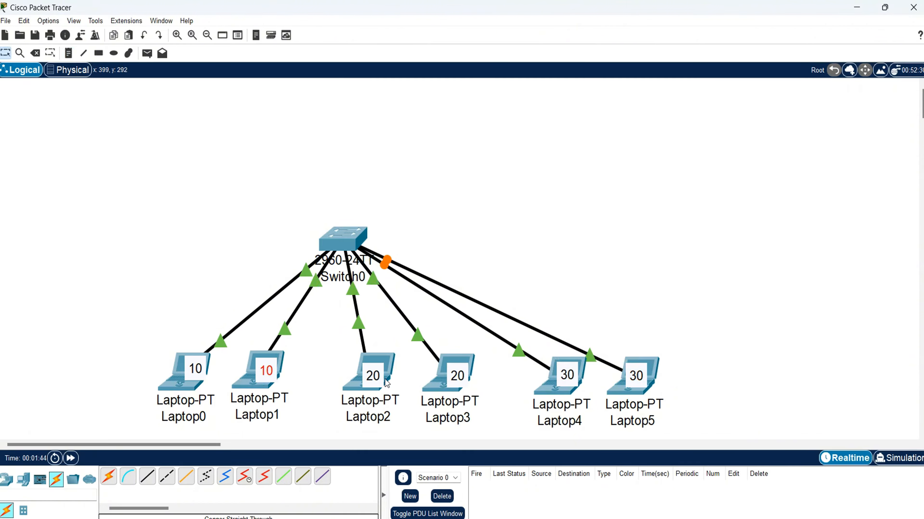
left_click(371, 375)
left_click_drag(370, 375, 373, 364)
left_click_drag(459, 378, 454, 369)
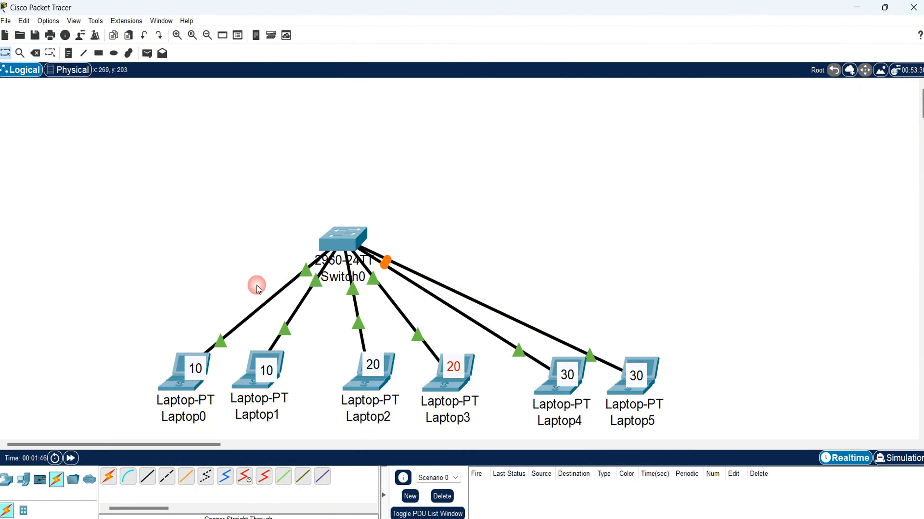
- Open Switch0's command line in a maximized window and enter global configuration mode with config t
left_click(331, 248)
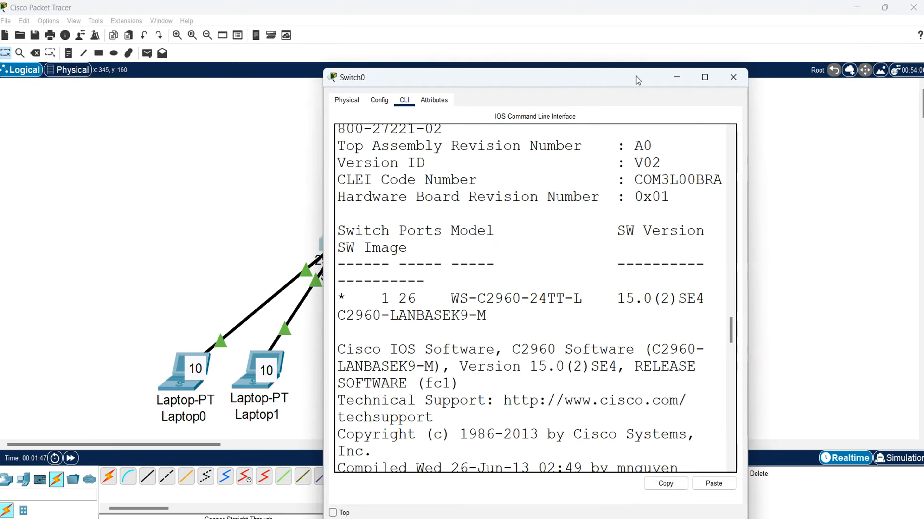
left_click(704, 77)
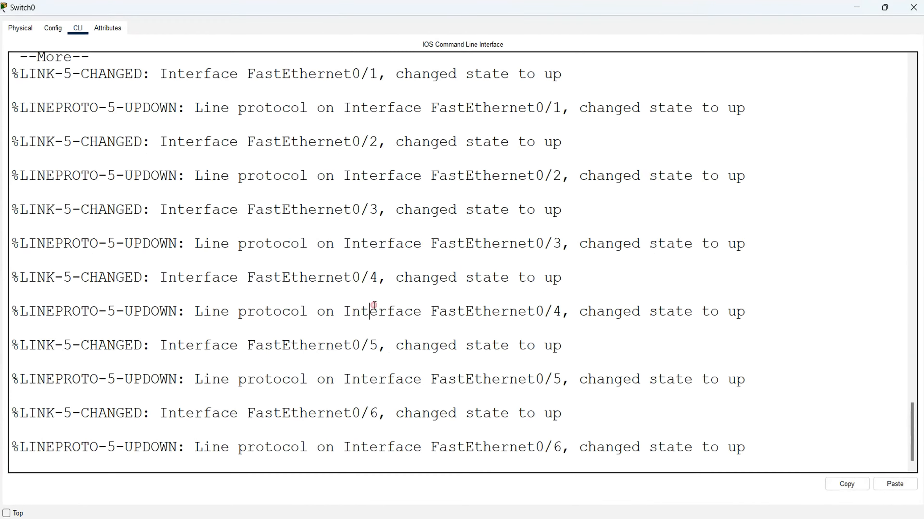
key("Return")
key("Return")
key("Return")
type("ch#c")
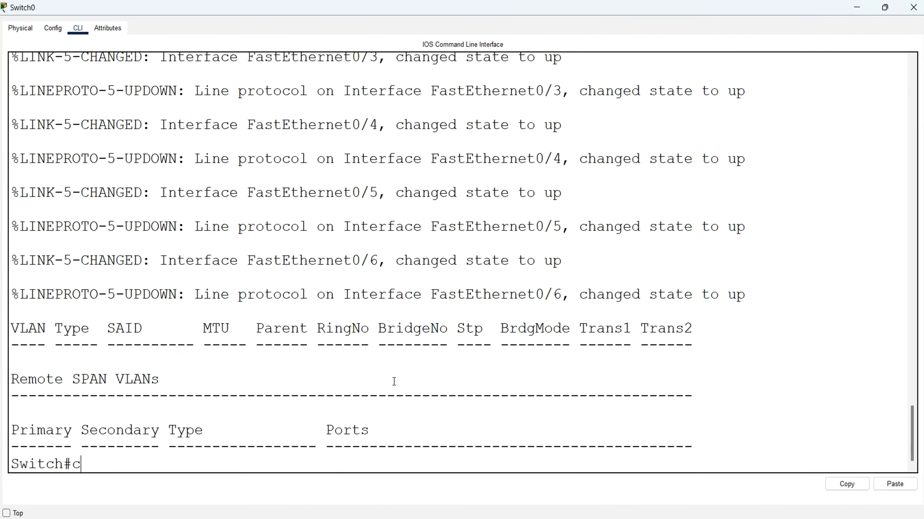
type("onfig t")
key("Return")
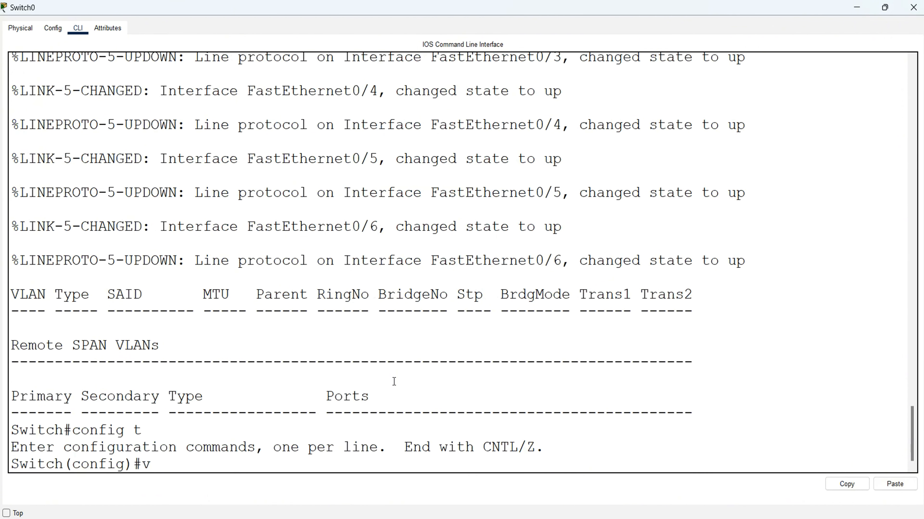
- Create VLAN 10 on Switch0 and name it sales
type("vlan 10")
key("Return")
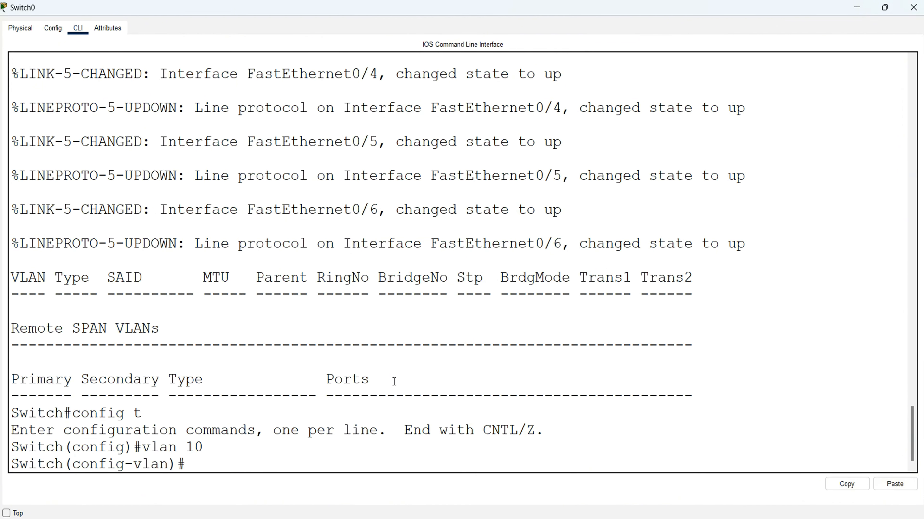
type("name sales")
key("Return")
- Create VLAN 20 on Switch0 and name it hr
key("Up")
key("Up")
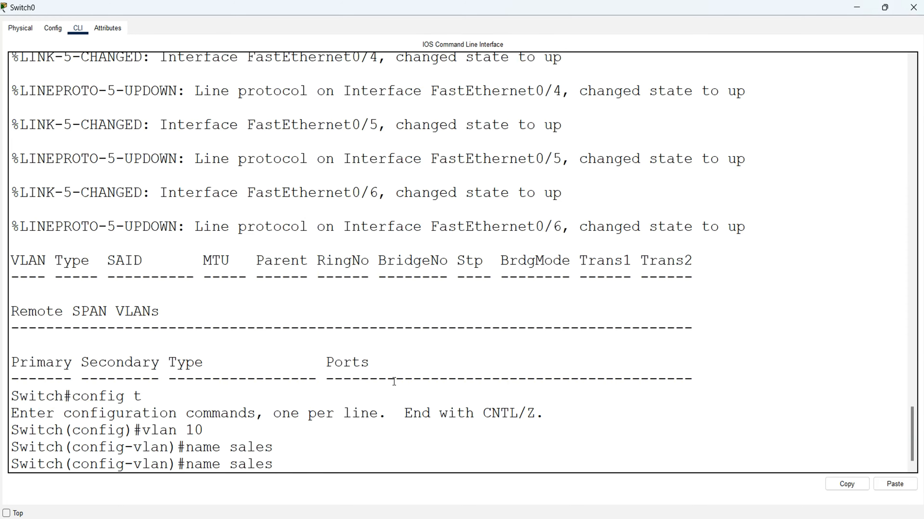
key("BackSpace")
type("20")
key("Return")
key("Up")
key("Up")
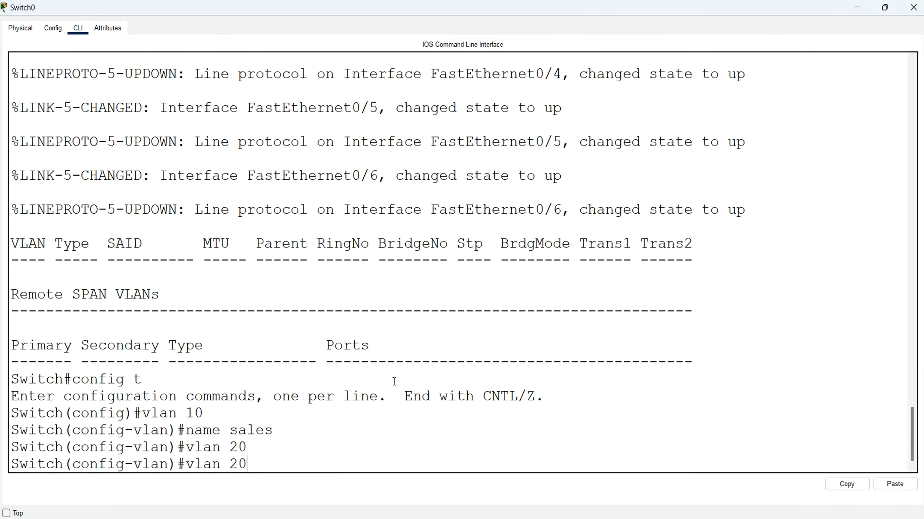
key("BackSpace")
type("hr")
key("Return")
- Create VLAN 30 on Switch0, name it tech, and exit VLAN configuration mode
key("Up")
key("Up")
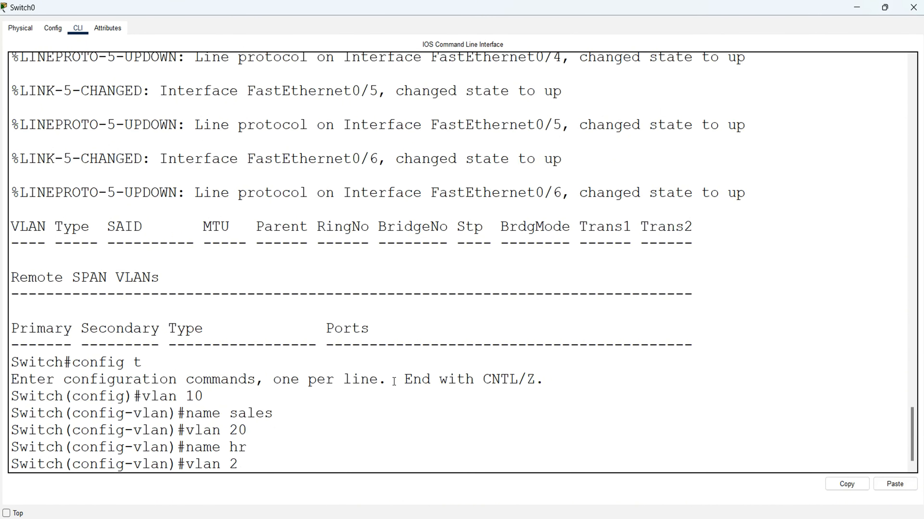
key("Return")
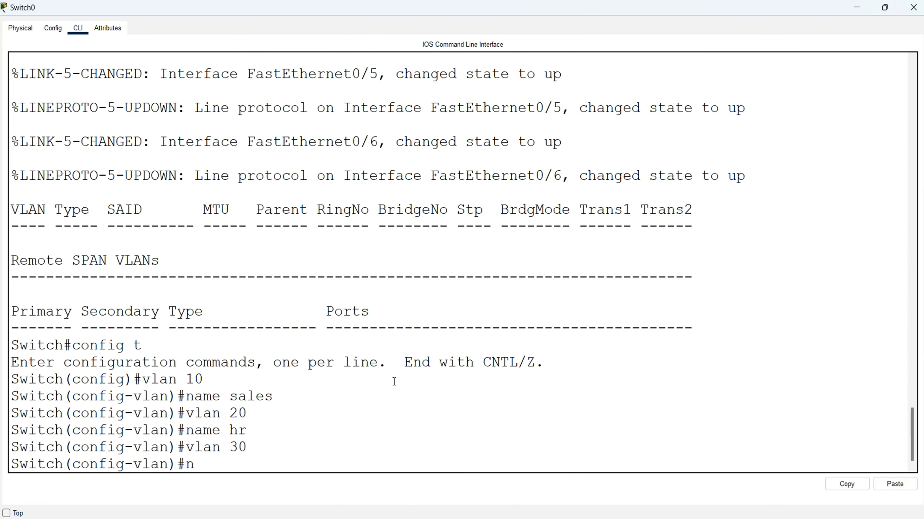
type("tech")
key("Return")
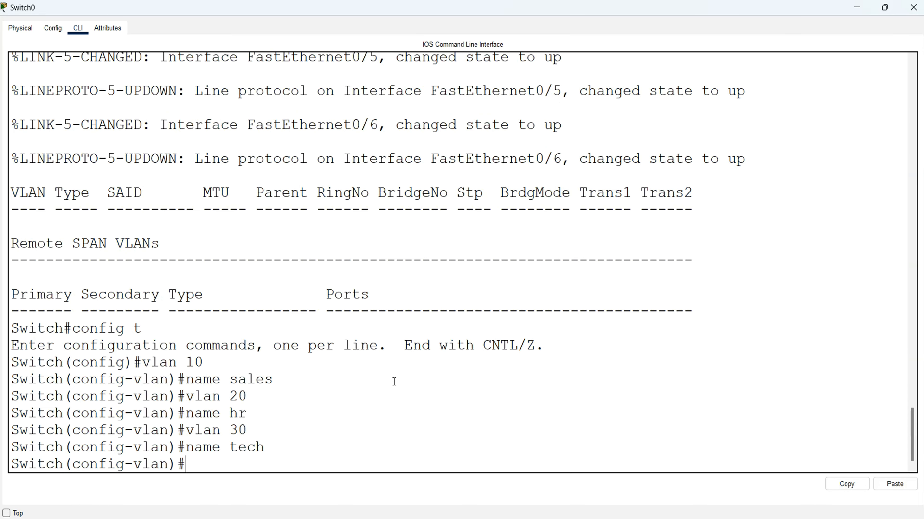
type("exit")
key("Return")
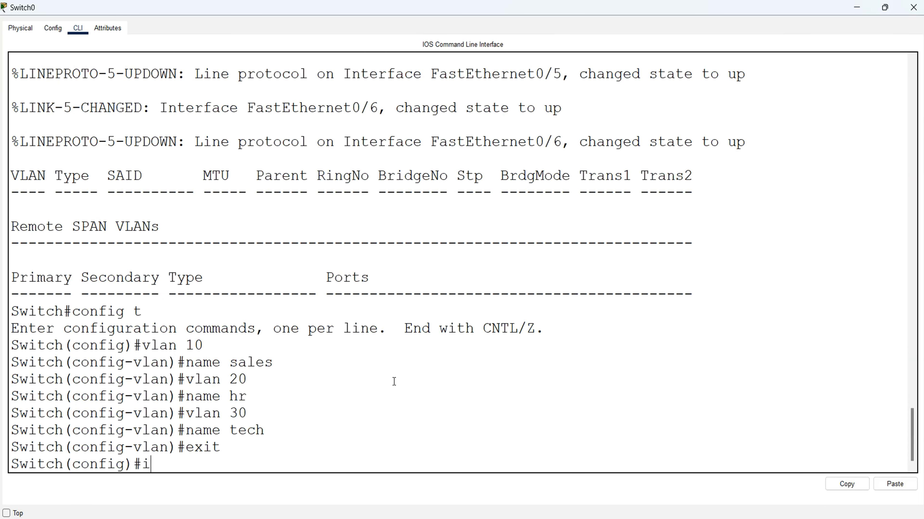
- Assign the interface range f0/1-2 to VLAN 10 with switchport access vlan 10
type("int ra")
key("Tab")
type("f")
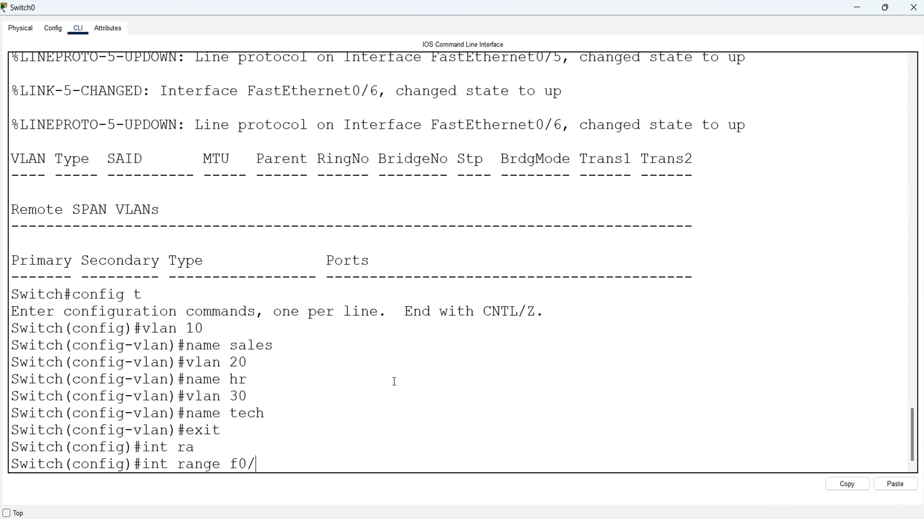
type("0/1-2")
key("Return")
type("sw")
key("Tab")
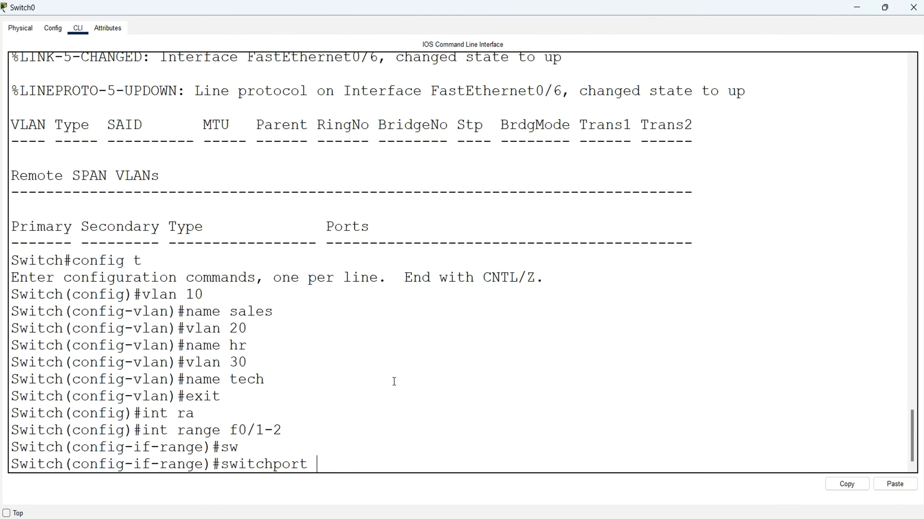
type("a")
key("Tab")
type("v")
key("Tab")
type("10")
key("Return")
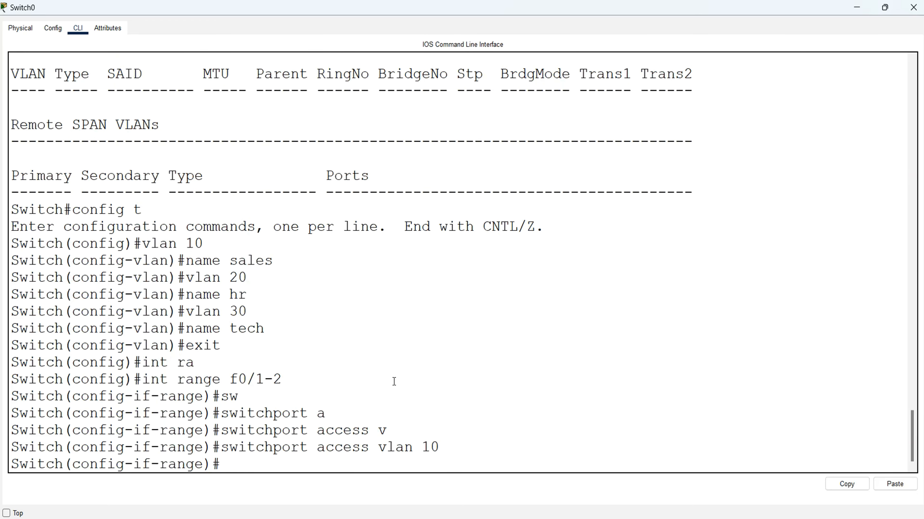
- Assign the interface range f0/3-4 to VLAN 20 with switchport access vlan 20
key("Up")
key("Up")
key("Up")
key("Down")
key("BackSpace")
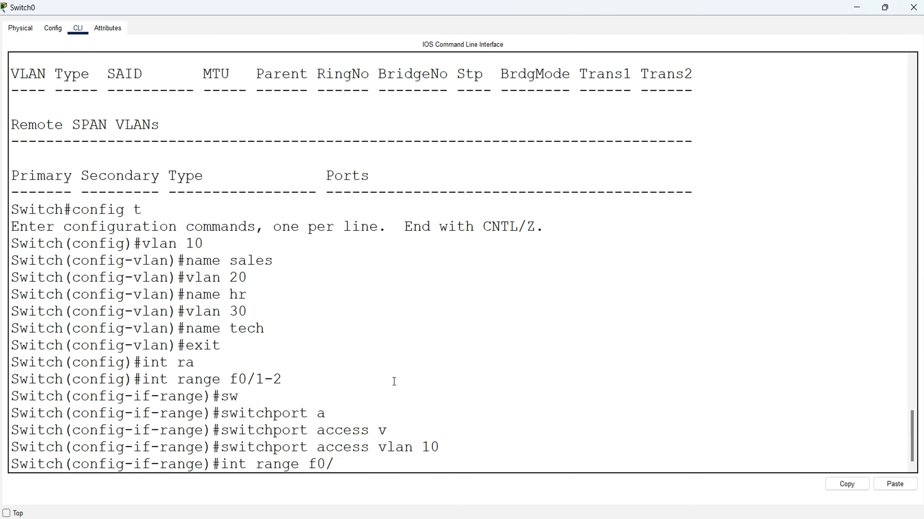
type("4")
key("Return")
key("Up")
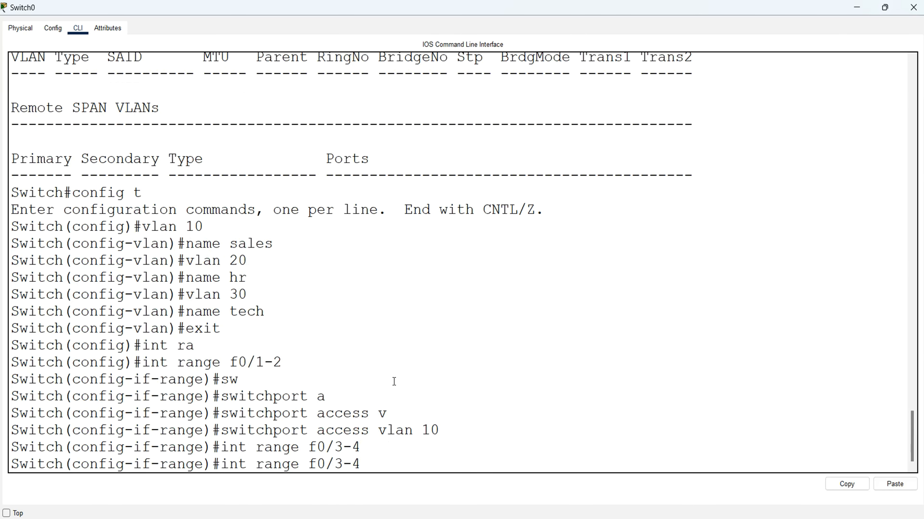
key("Up")
key("Return")
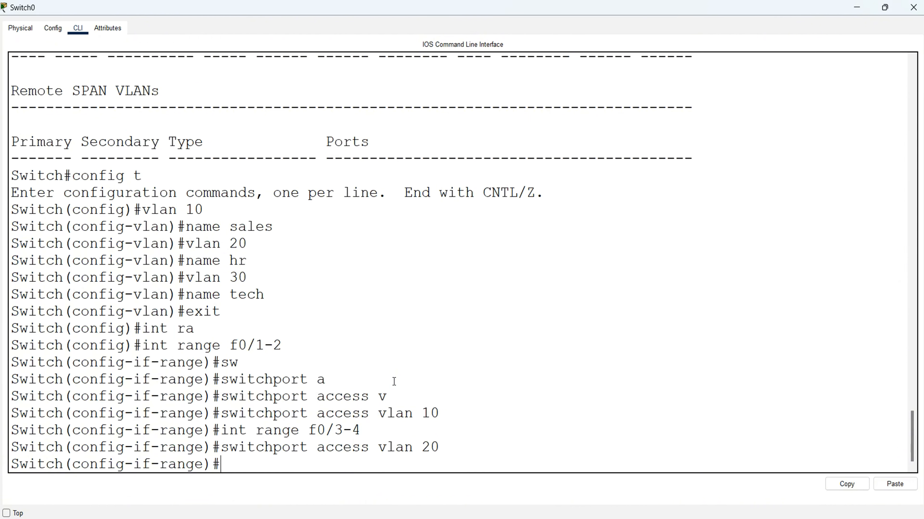
- Assign the interface range f0/5-6 to VLAN 30 with switchport access vlan 30, and end configuration mode
key("Up")
key("Up")
key("Up")
key("Down")
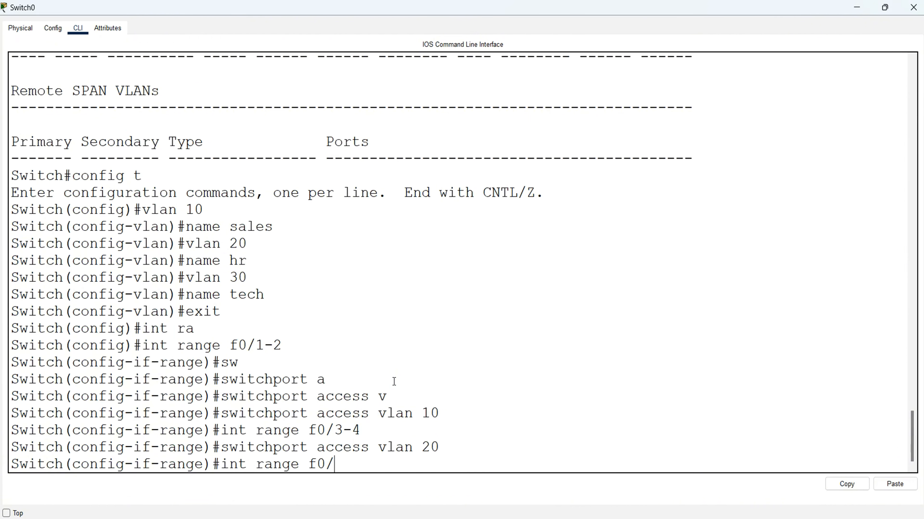
key("Return")
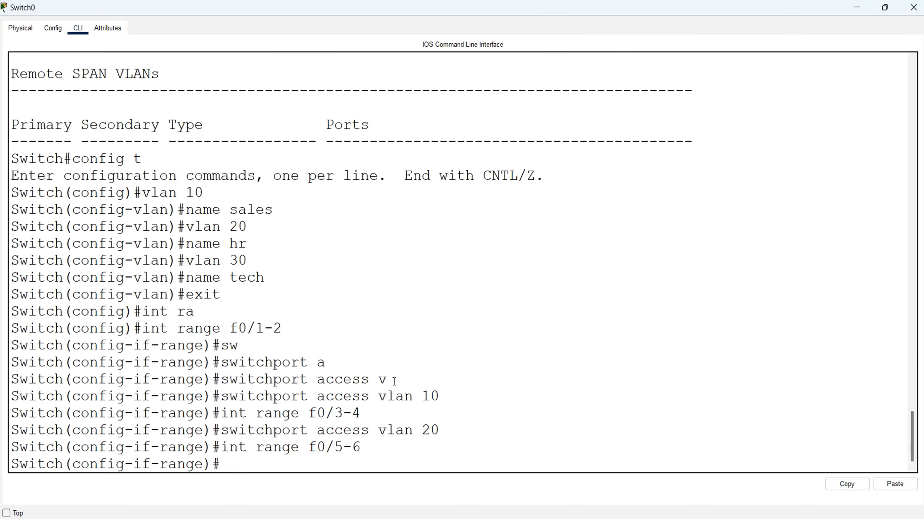
key("Up")
key("Up")
key("BackSpace")
key("BackSpace")
type("30")
key("Return")
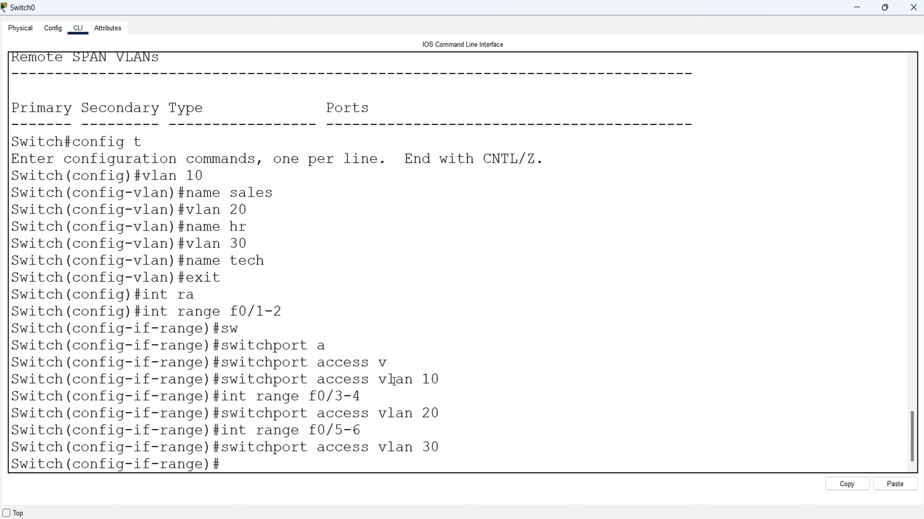
key("ctrl+z")
- Run sh vlan on Switch0 and check the ports listed for VLANs 10, 20 and 30
key("Return")
key("Return")
key("Return")
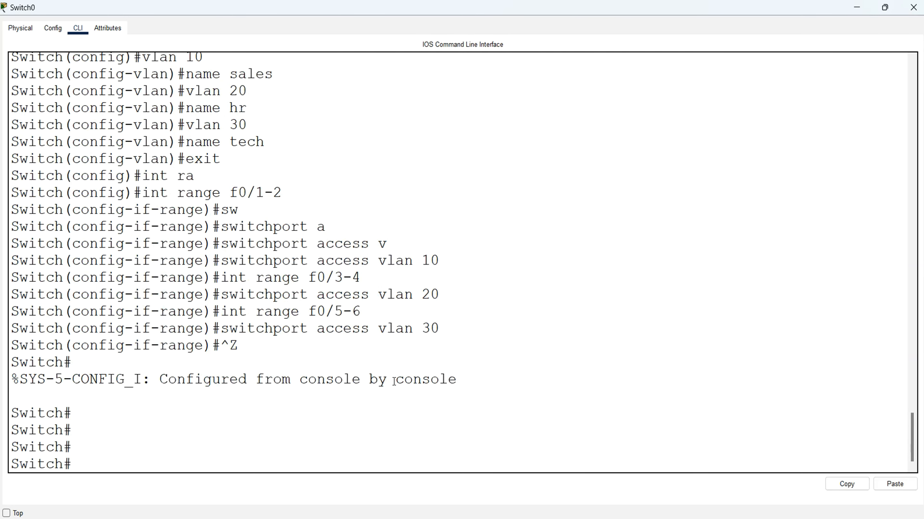
type("sh vlan")
key("Return")
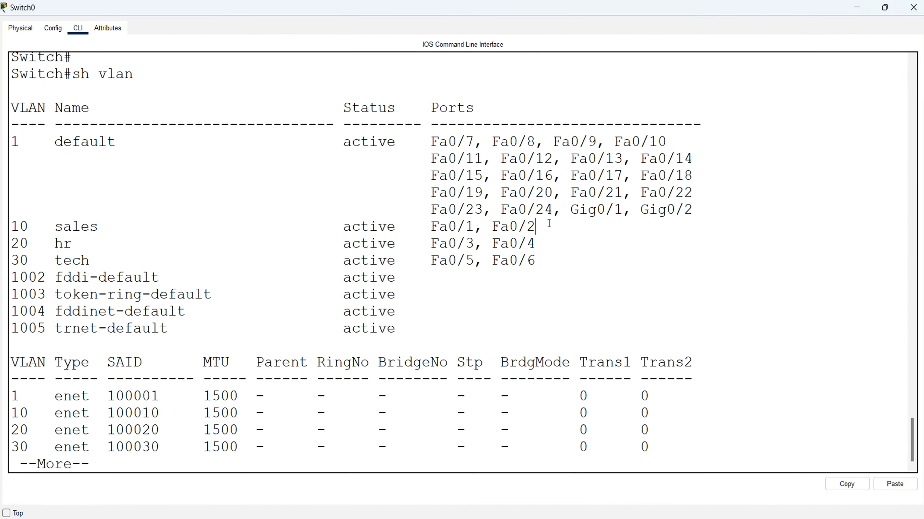
left_click_drag(547, 224, 388, 226)
left_click_drag(552, 237, 377, 236)
left_click_drag(547, 262, 418, 263)
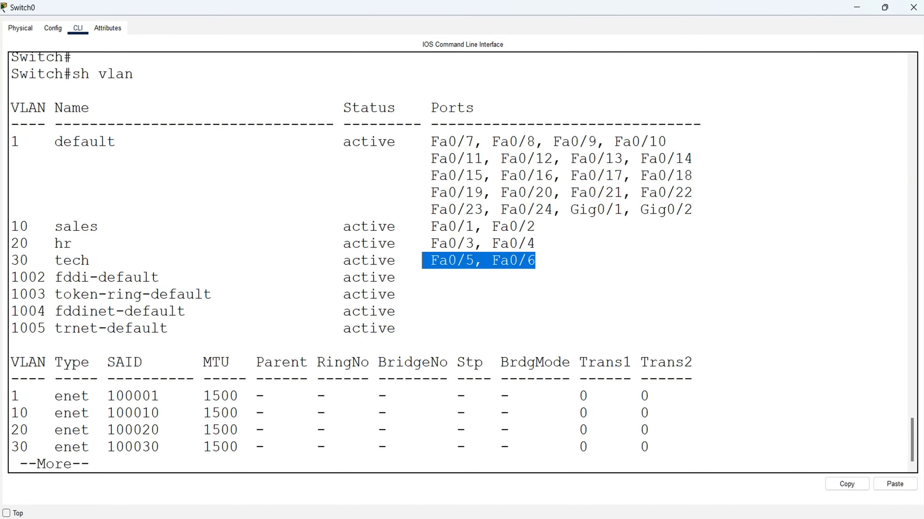
- Return to the topology, fast-forward the simulation time, and shift Switch0 slightly down and to the right
left_click(858, 7)
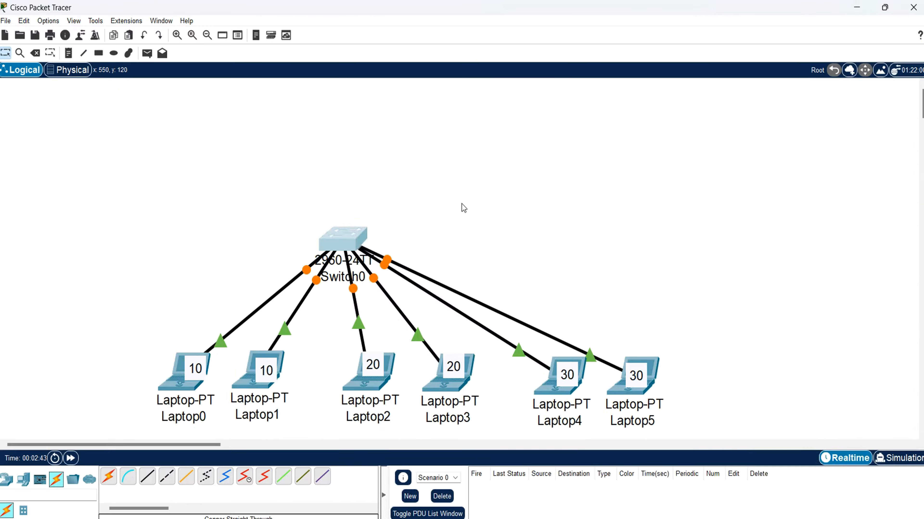
left_click(71, 458)
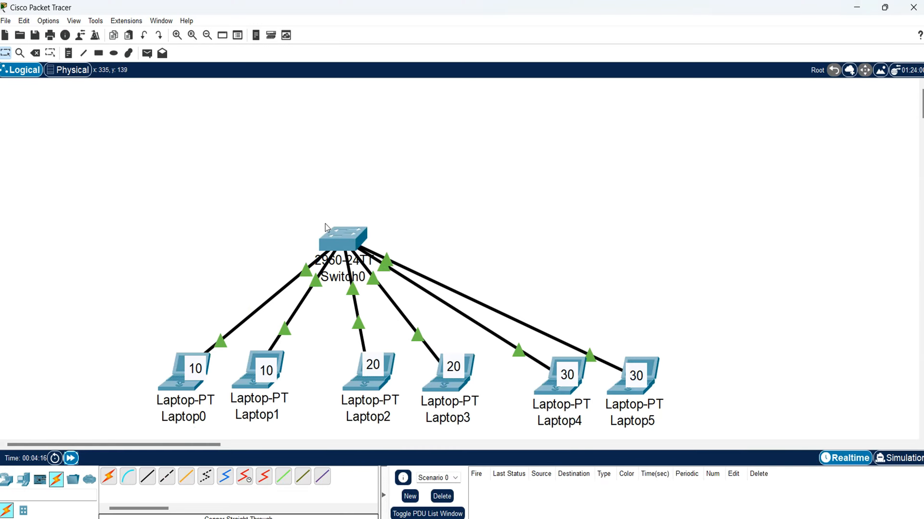
left_click_drag(345, 237, 357, 249)
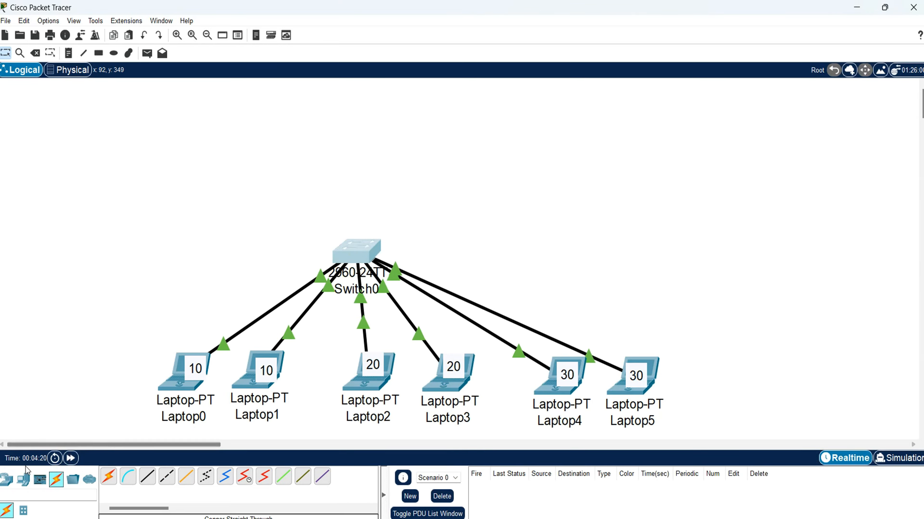
- Add a 1941 router to the workspace above Switch0
left_click(7, 480)
left_click(156, 476)
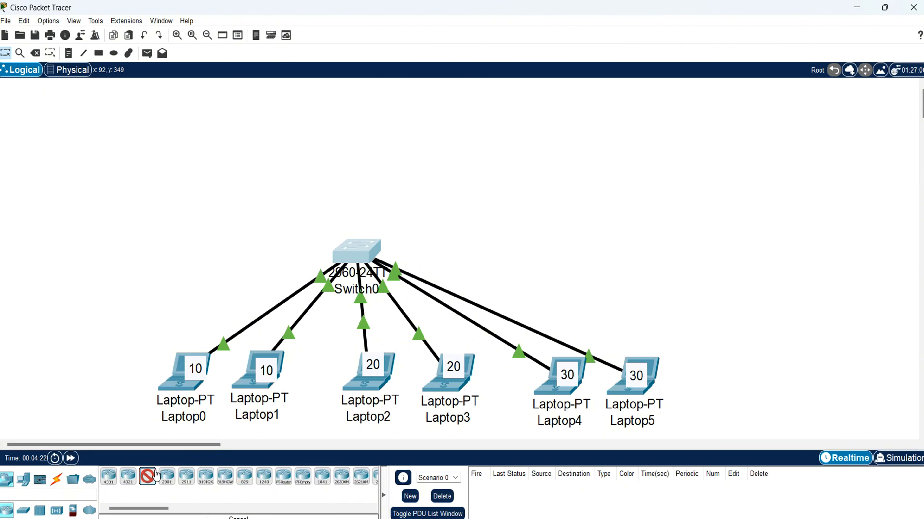
left_click(392, 133)
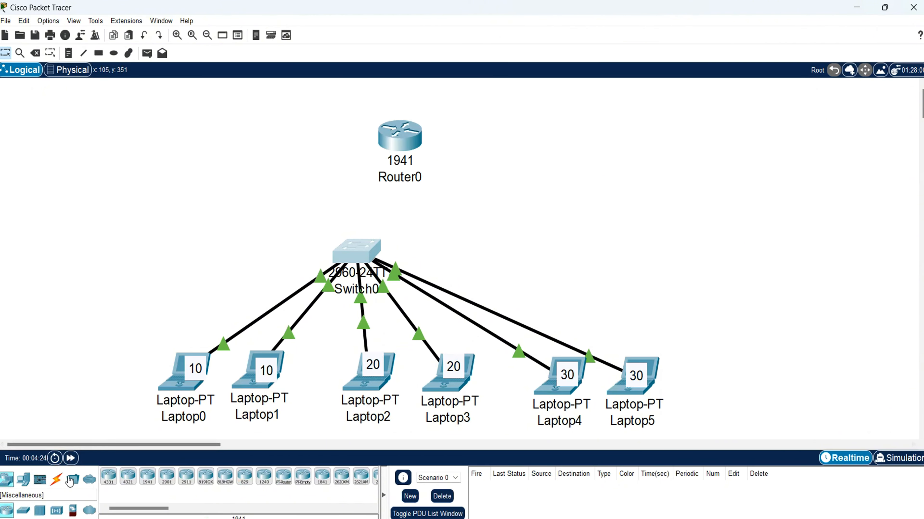
- Connect Router0 to Switch0's GigabitEthernet0/1 port with a copper straight-through cable, using GigabitEthernet0/0 on the router
left_click(56, 480)
left_click(147, 477)
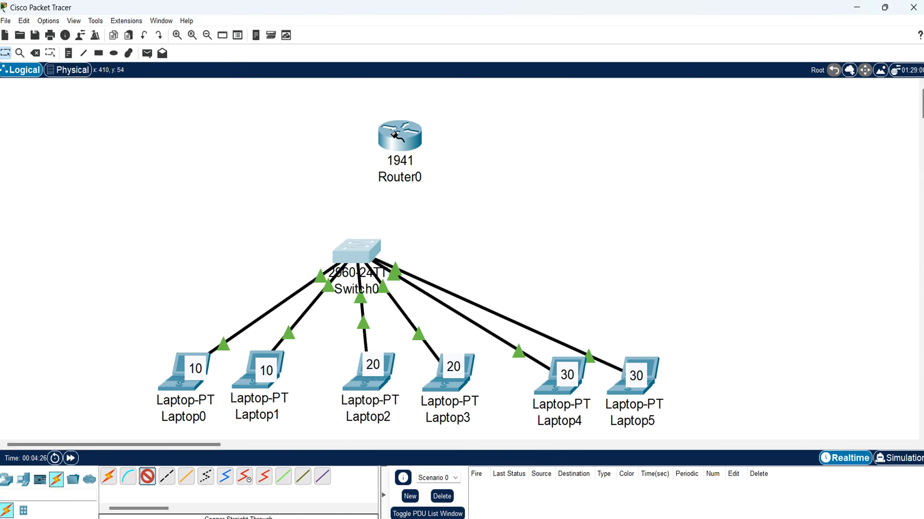
left_click(394, 136)
left_click(428, 165)
left_click(359, 252)
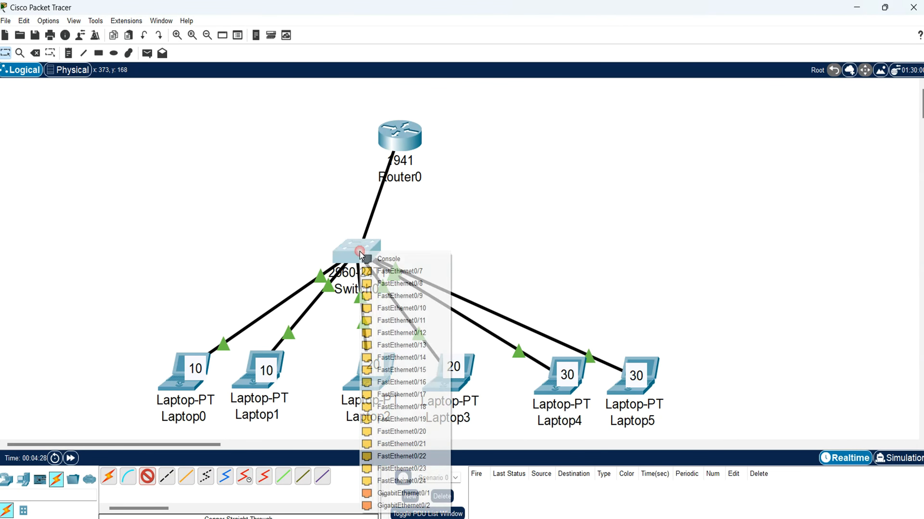
left_click(400, 493)
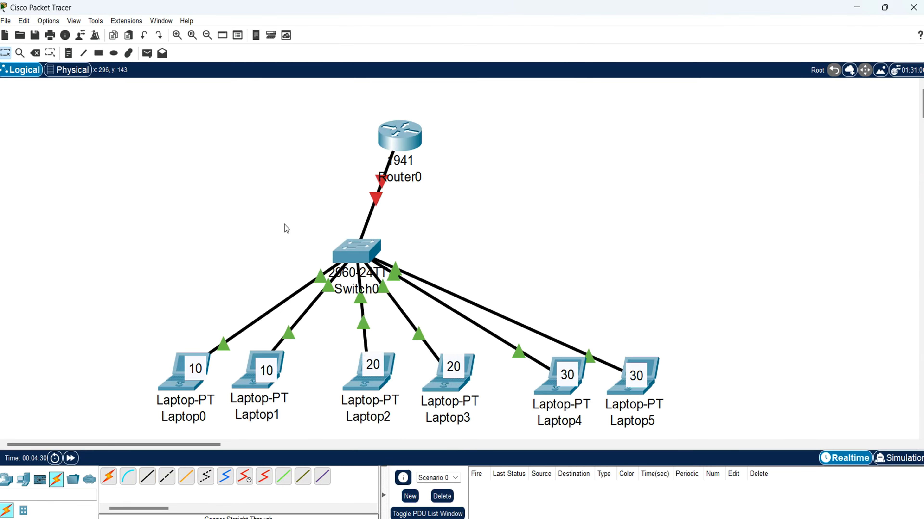
- Open Router0's command line in a maximized window and start the console session once the router has booted
left_click(408, 137)
left_click(405, 99)
left_click(450, 209)
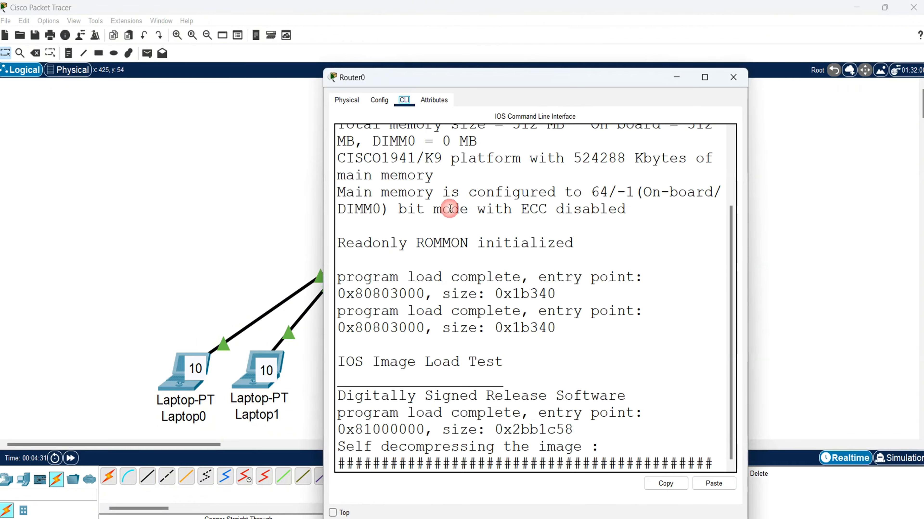
left_click(379, 100)
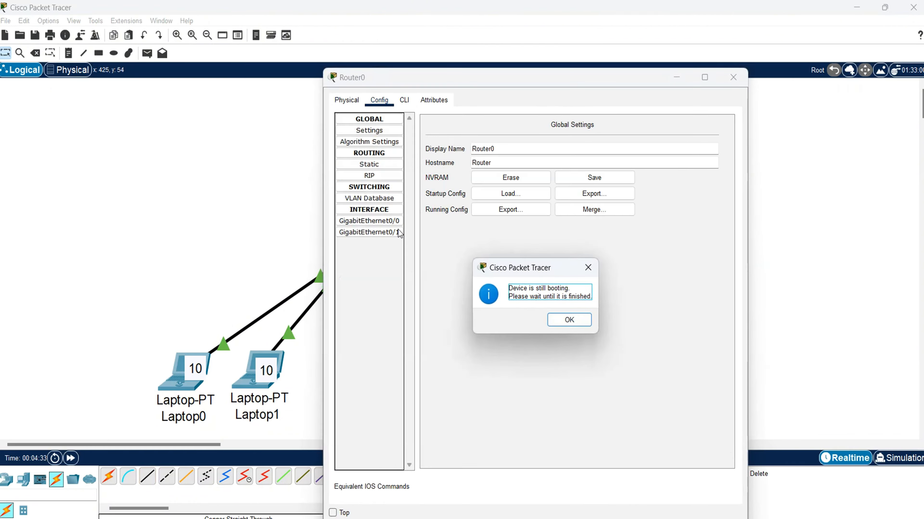
key("XF86AudioLowerVolume")
left_click(404, 100)
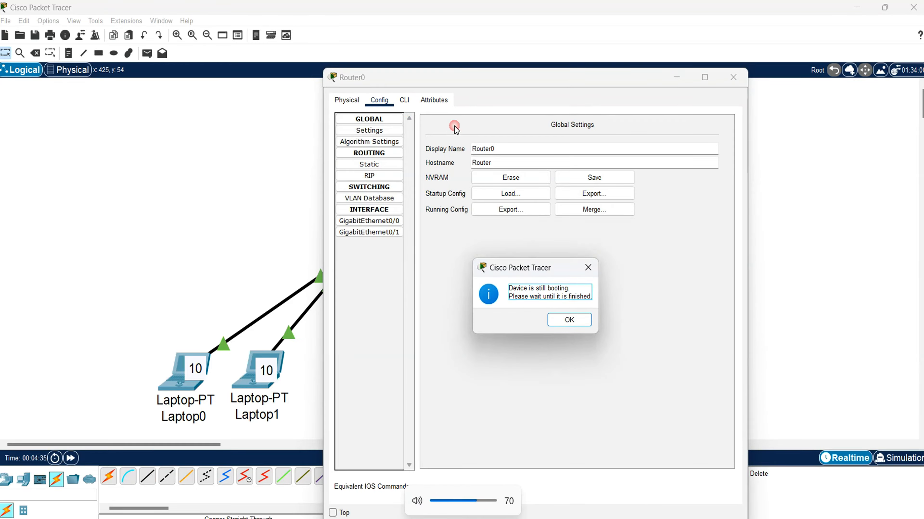
left_click(569, 320)
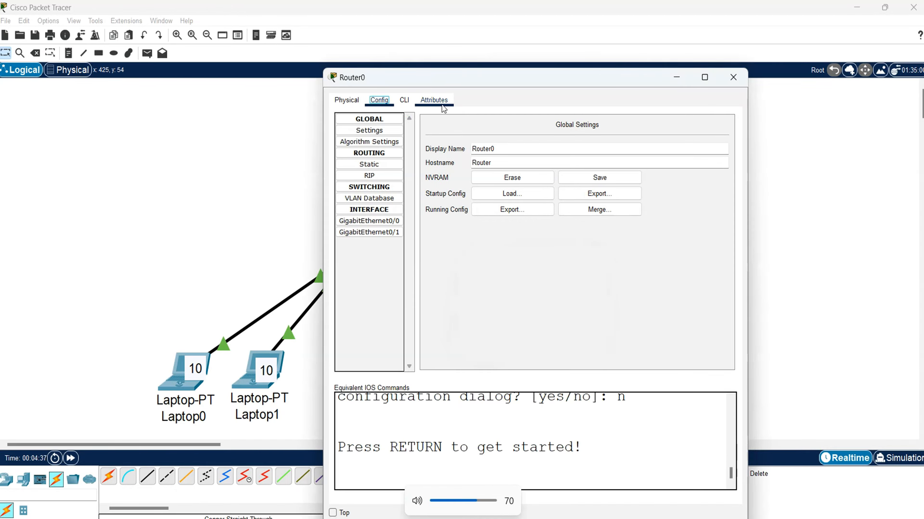
left_click(404, 100)
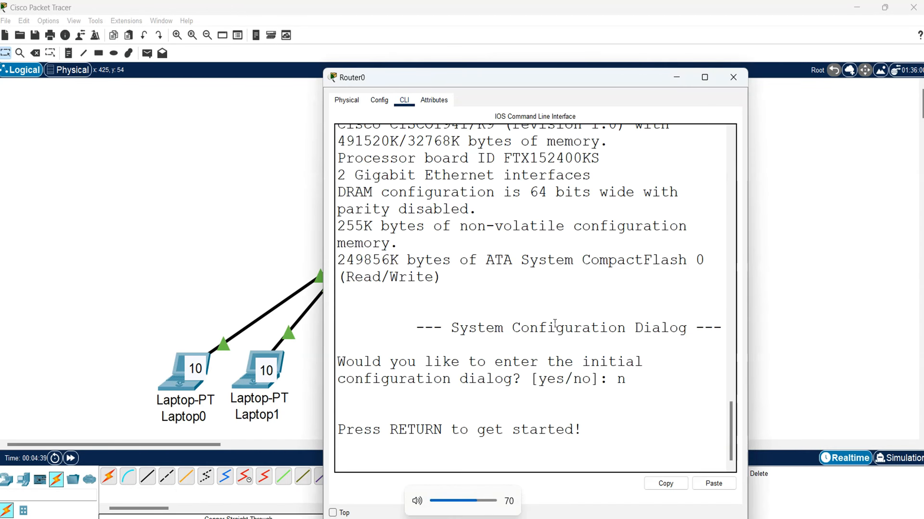
left_click(704, 77)
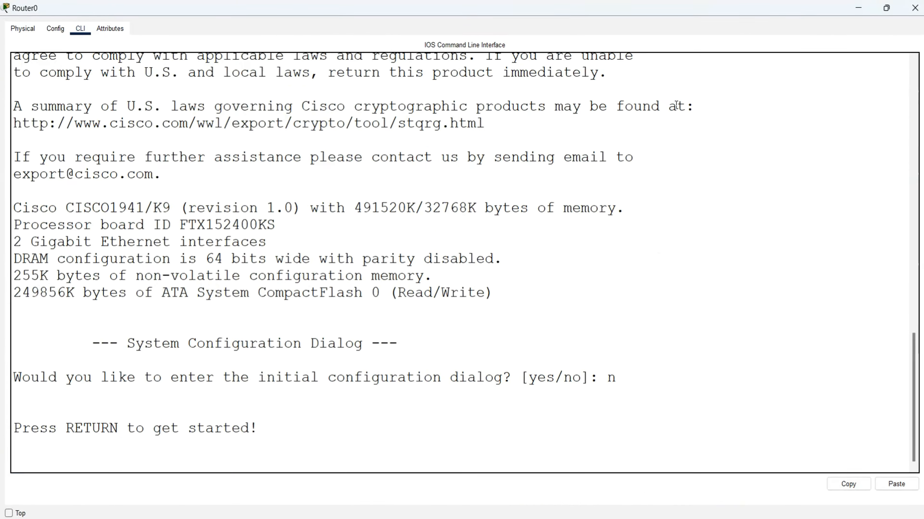
left_click(155, 462)
key("Return")
key("Return")
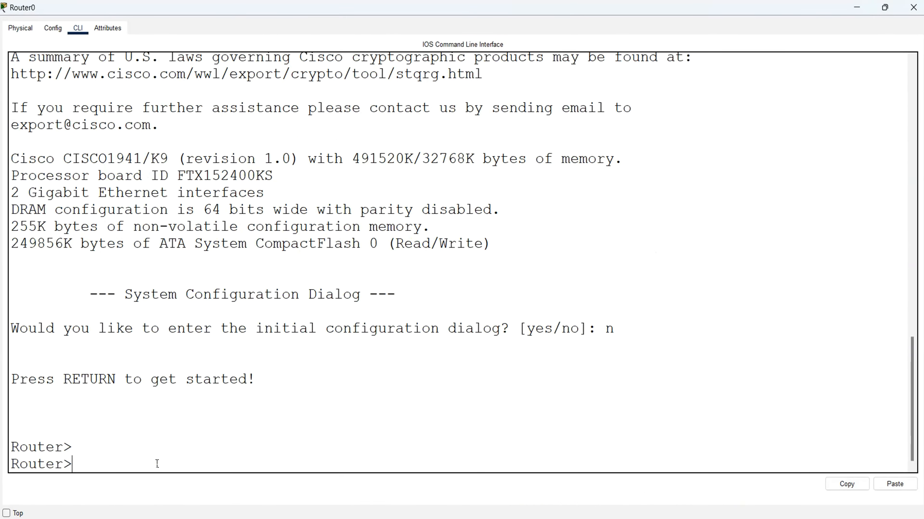
- Enter global configuration mode, enable interface g0/0 with no shut, and exit back to global configuration
type("en")
key("Return")
type("config t")
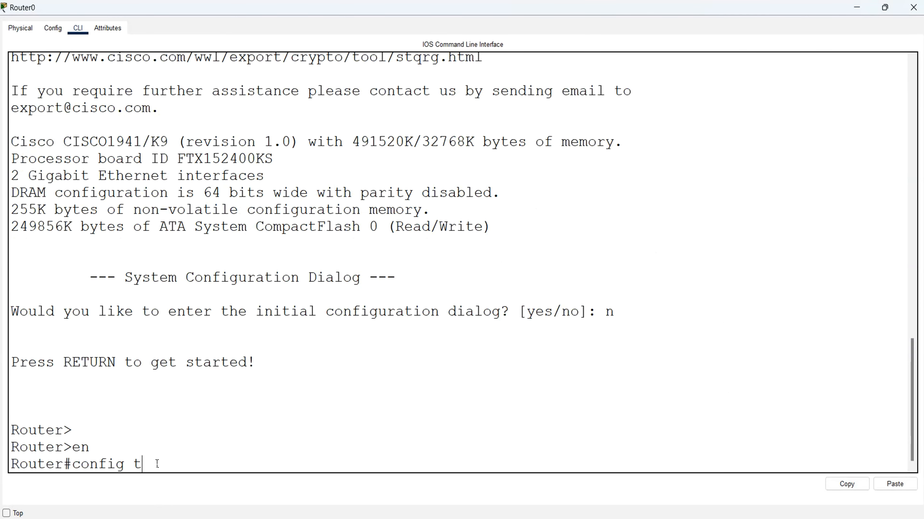
key("Return")
type("int g0/0")
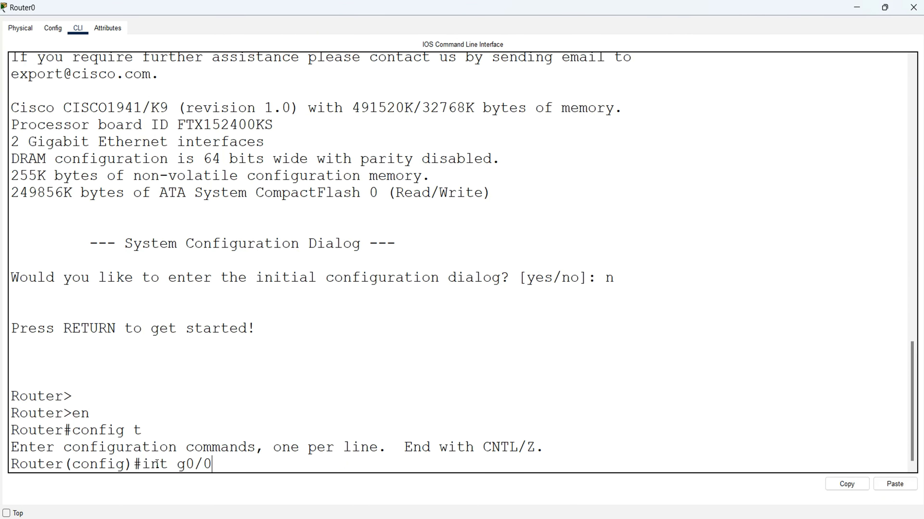
key("Return")
type("no shut")
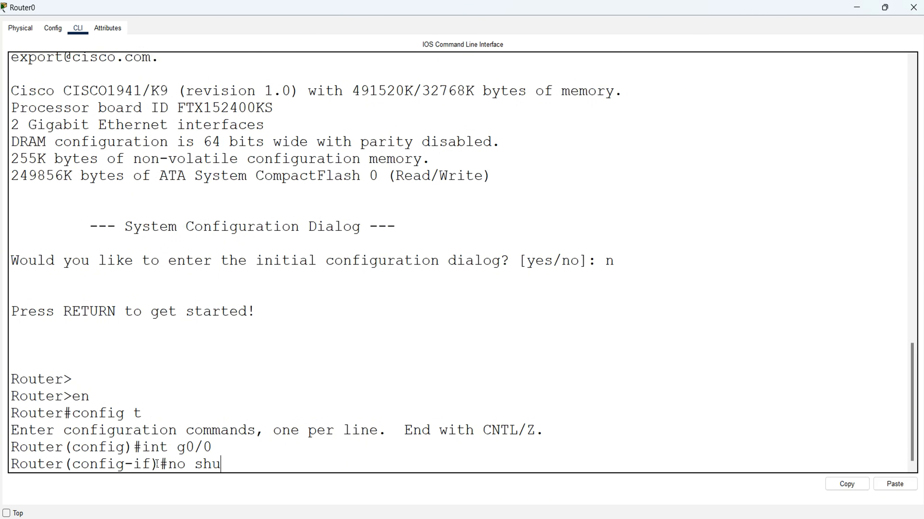
key("Return")
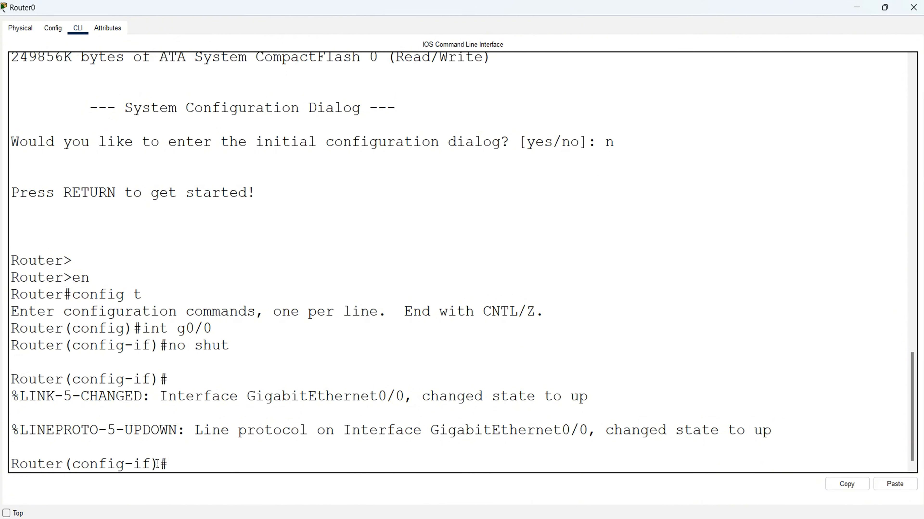
type("exit")
key("Return")
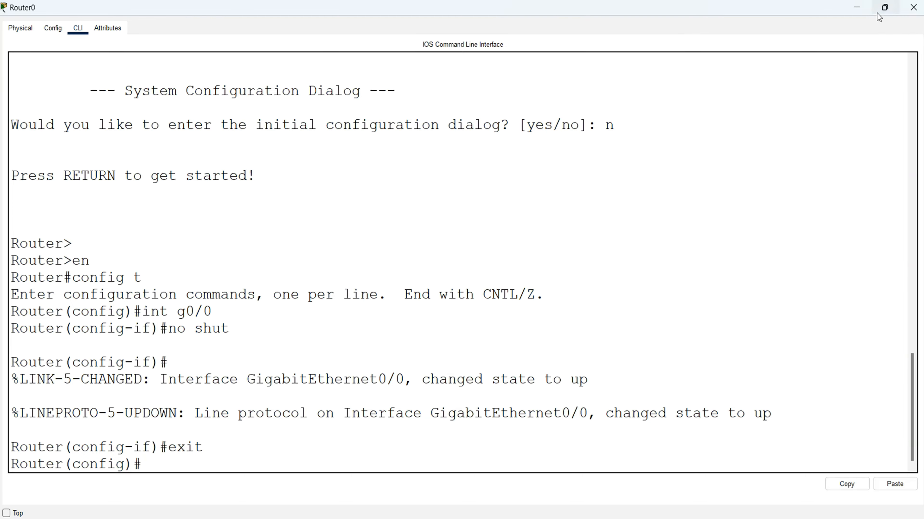
- Return to the topology and examine the laptop pairs of VLANs 10, 20 and 30 and Router0's port details
left_click(859, 8)
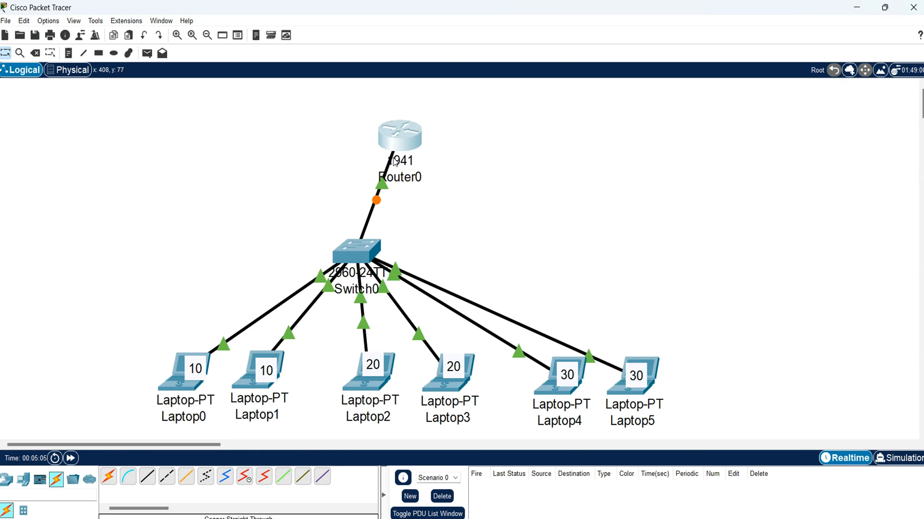
left_click_drag(145, 305, 282, 430)
left_click(372, 211)
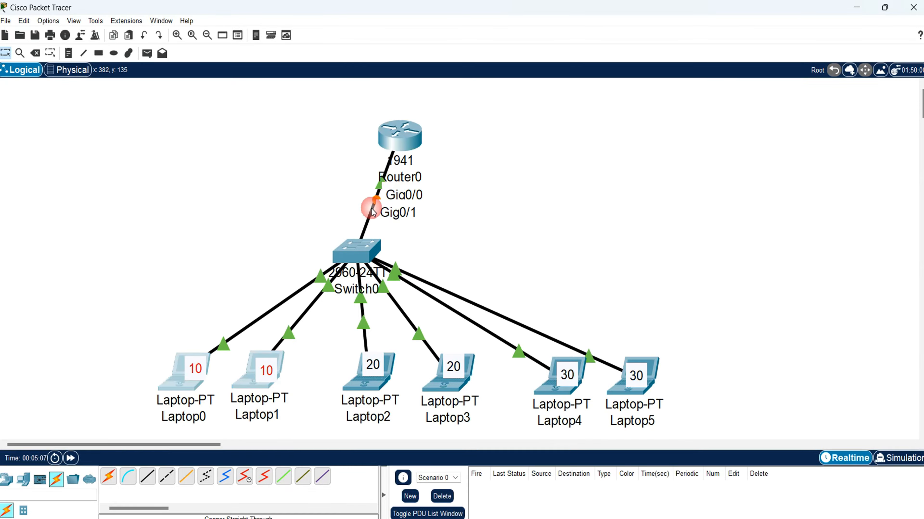
left_click_drag(331, 343, 492, 429)
left_click(449, 225)
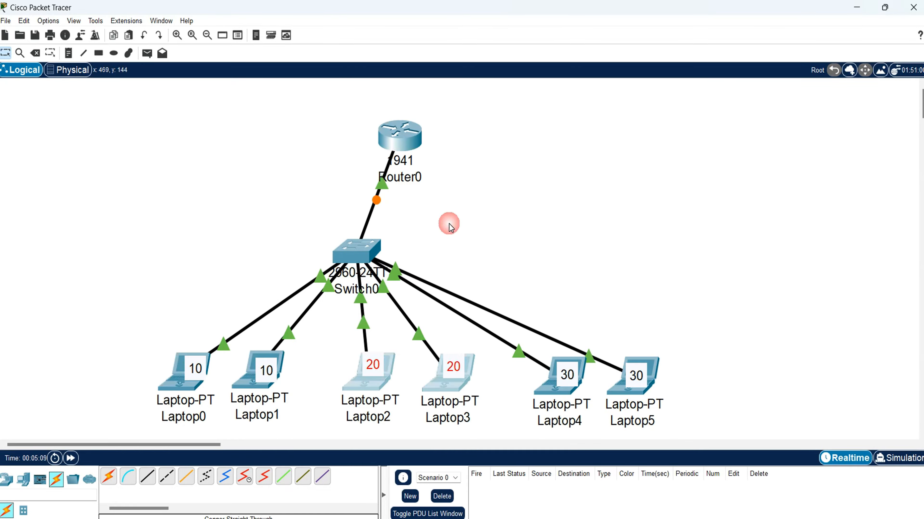
left_click_drag(537, 290, 652, 433)
left_click(345, 209)
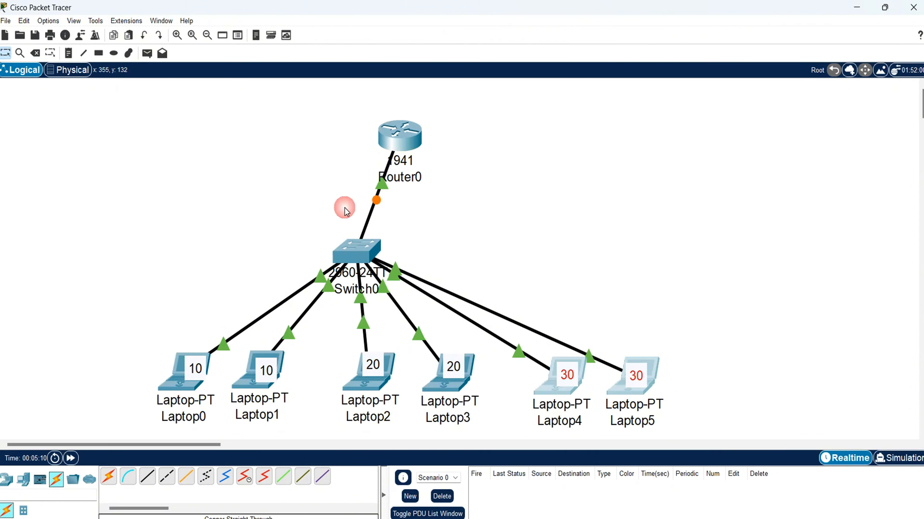
mouse_move(420, 181)
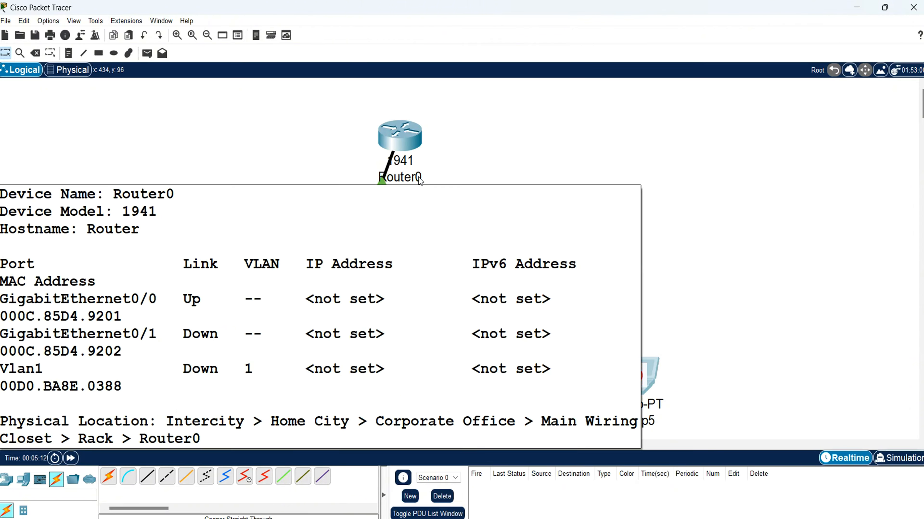
left_click(722, 168)
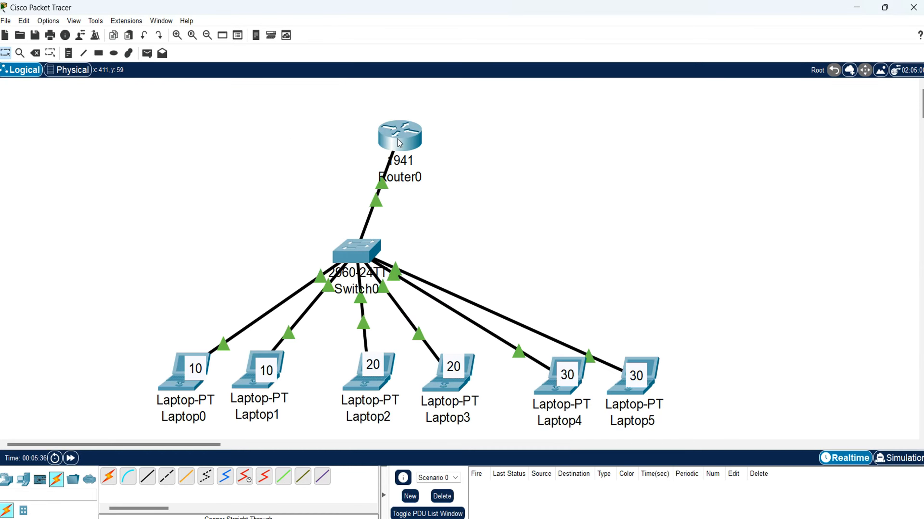
- Return to Router0's command line, check the allowed subinterface numbers for g0/0 and create subinterface g0/0.10
left_click(382, 146)
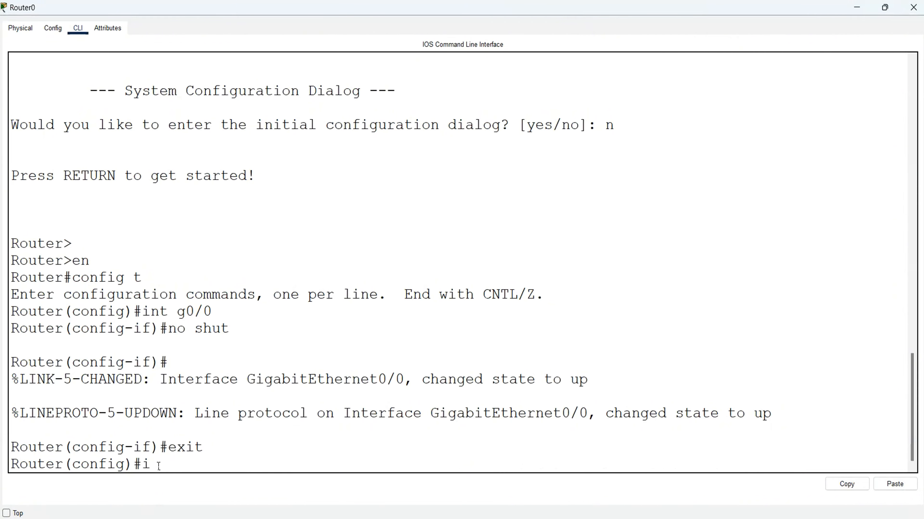
type("nt g0/0.")
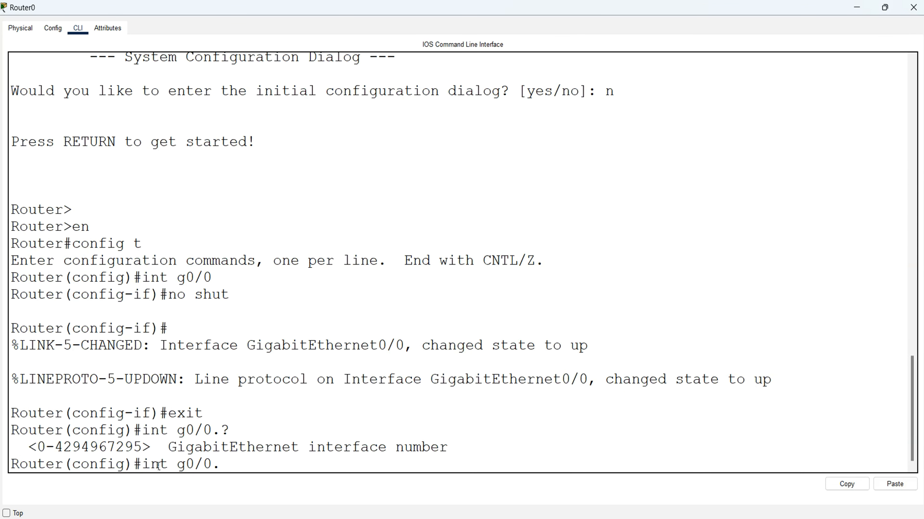
type("?10")
key("Return")
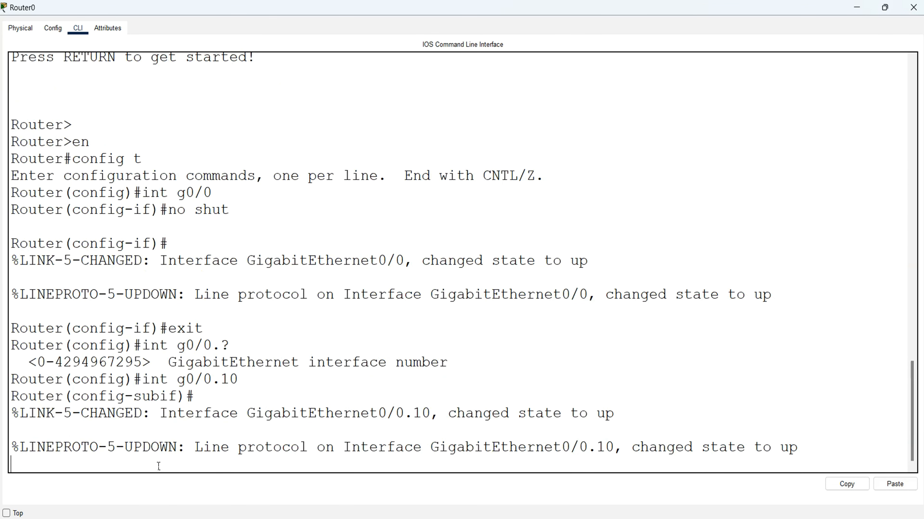
key("Return")
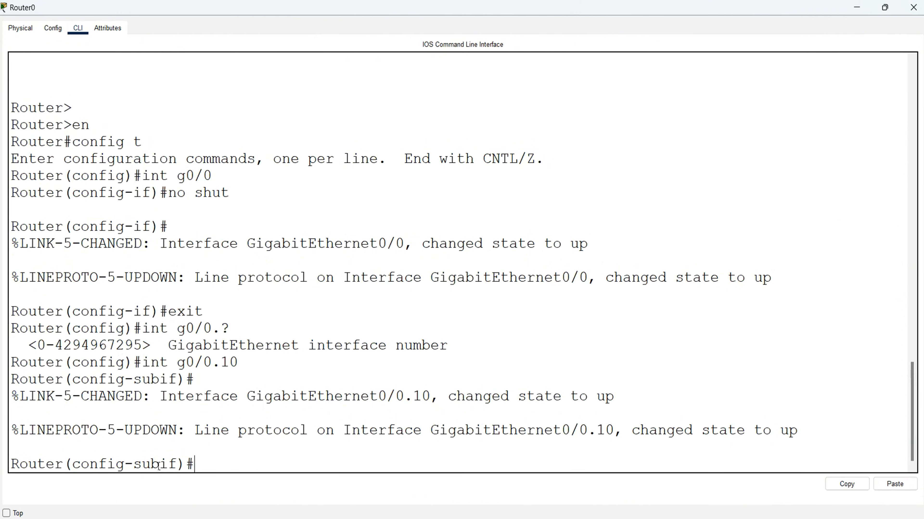
- Try to assign IP address 192.168.10.254 with mask 255.255.255.0 to subinterface g0/0.10 before setting its encapsulation
type("ip ad")
key("Tab")
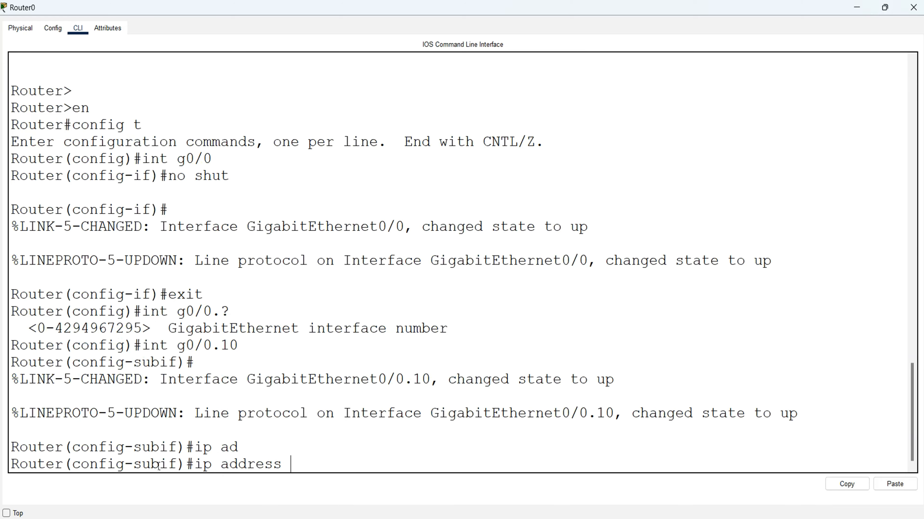
type("192.168.10.254 255.25")
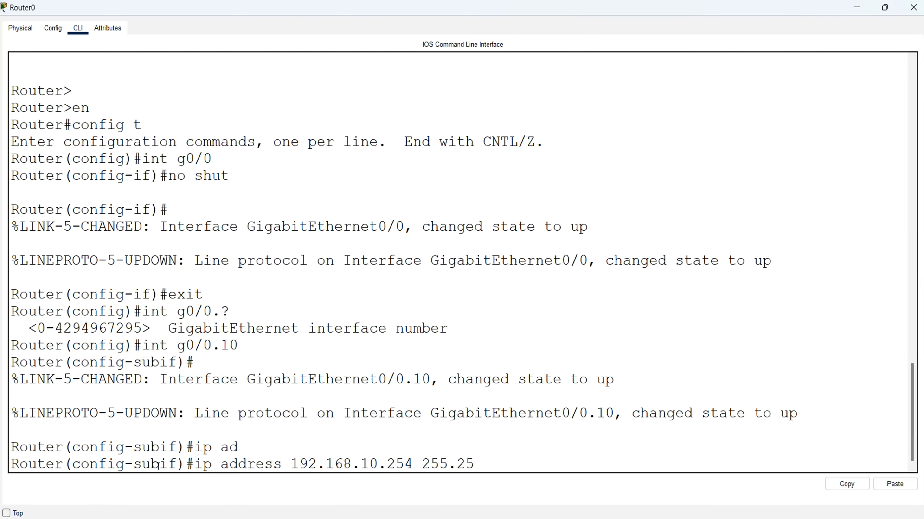
type("5.255.255.0")
key("Return")
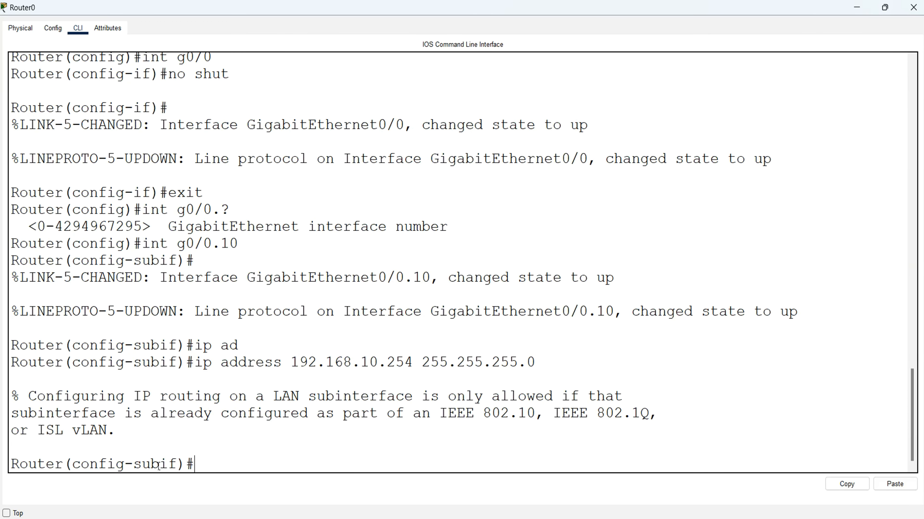
- Set subinterface g0/0.10 to encapsulation dot1Q 10, consulting the command help for the VLAN ID argument
type("ena")
key("Tab")
key("BackSpace")
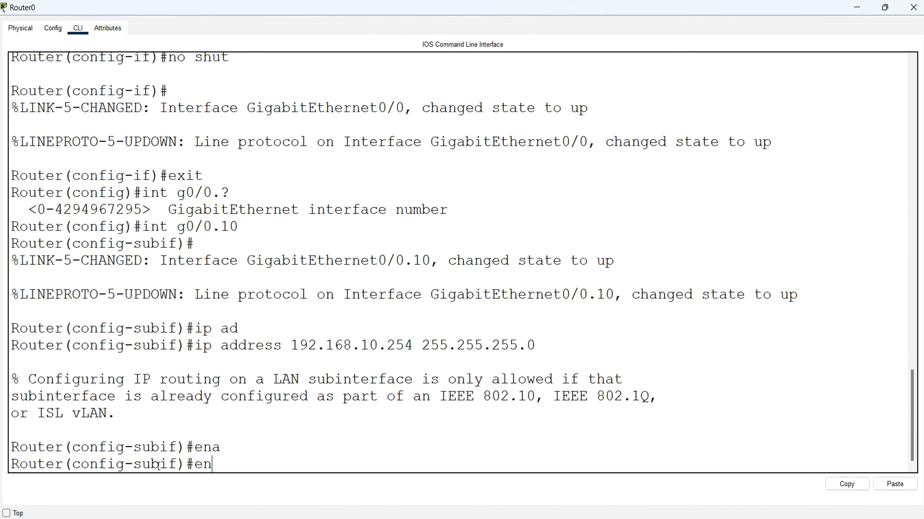
key("Tab")
type("d")
key("Tab")
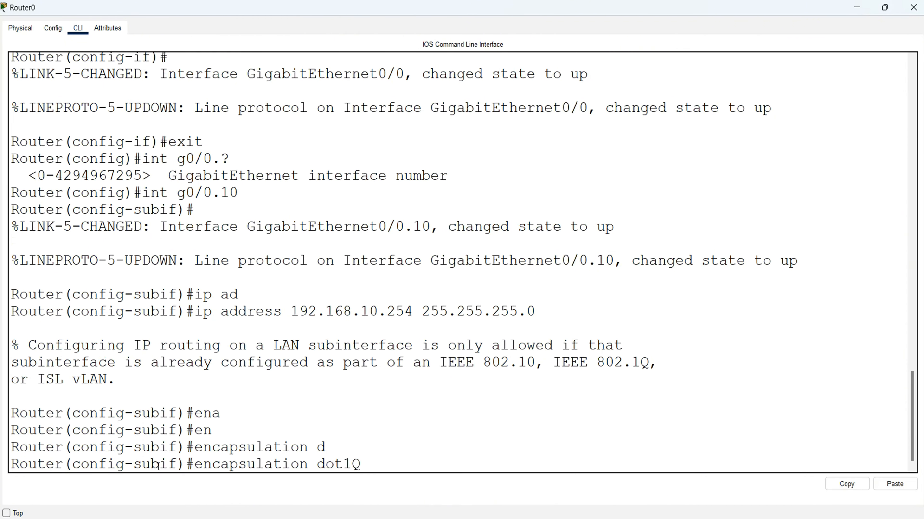
type("n")
type("v")
key("Tab")
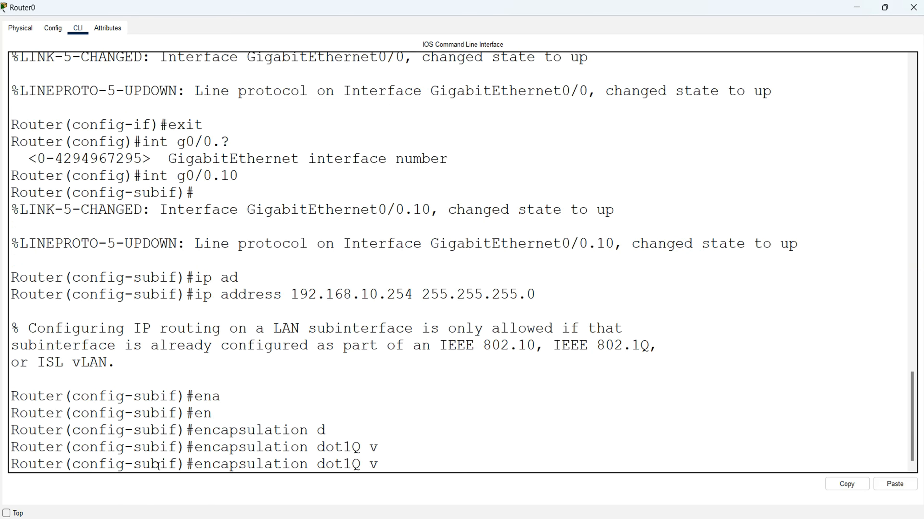
type("l")
key("Tab")
key("BackSpace")
key("BackSpace")
type("?")
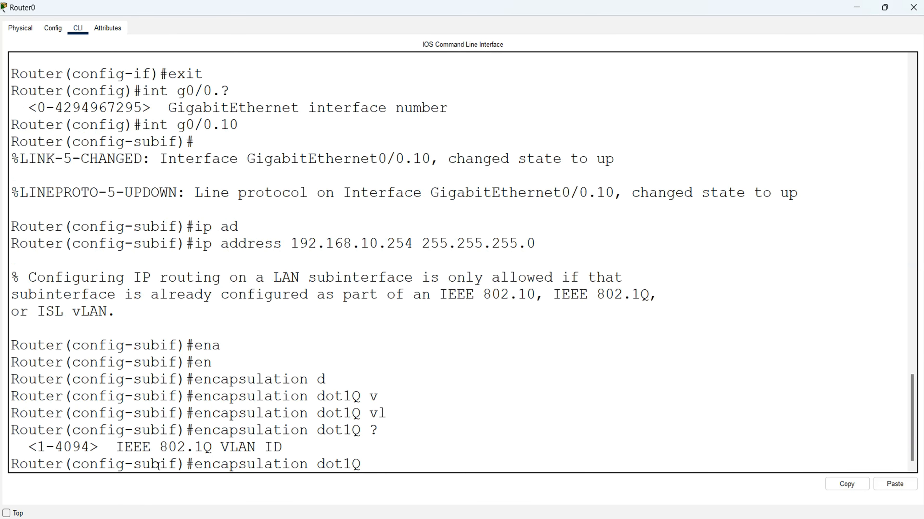
type("10")
key("Return")
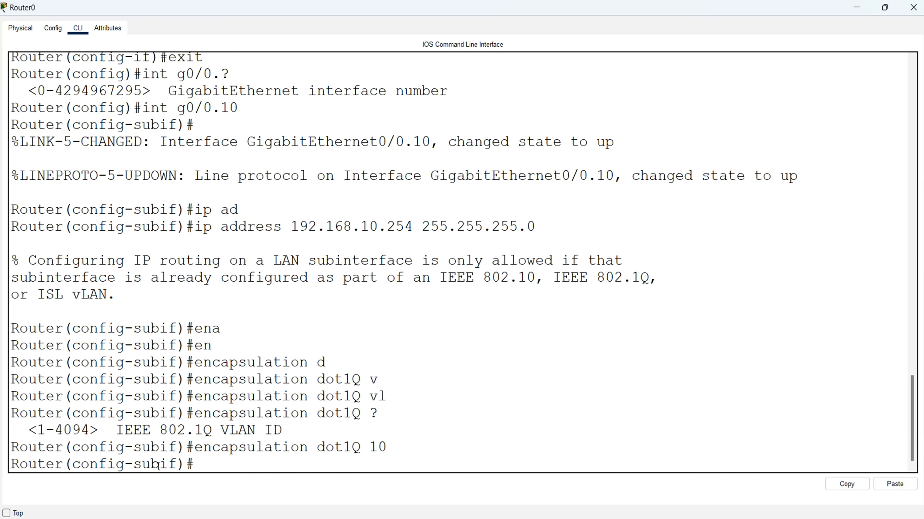
- Reissue the ip address command on g0/0.10 with 192.168.10.254 255.255.255.0
key("Up")
key("Up")
key("Return")
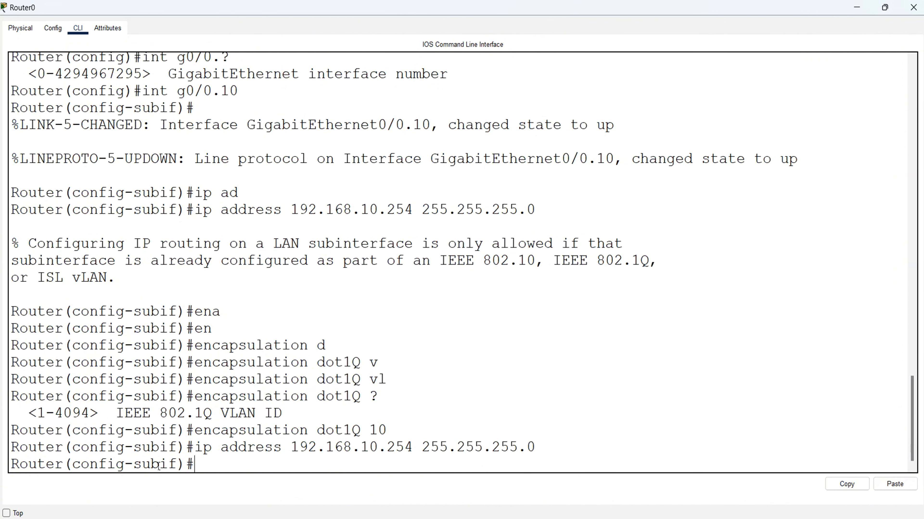
key("Up")
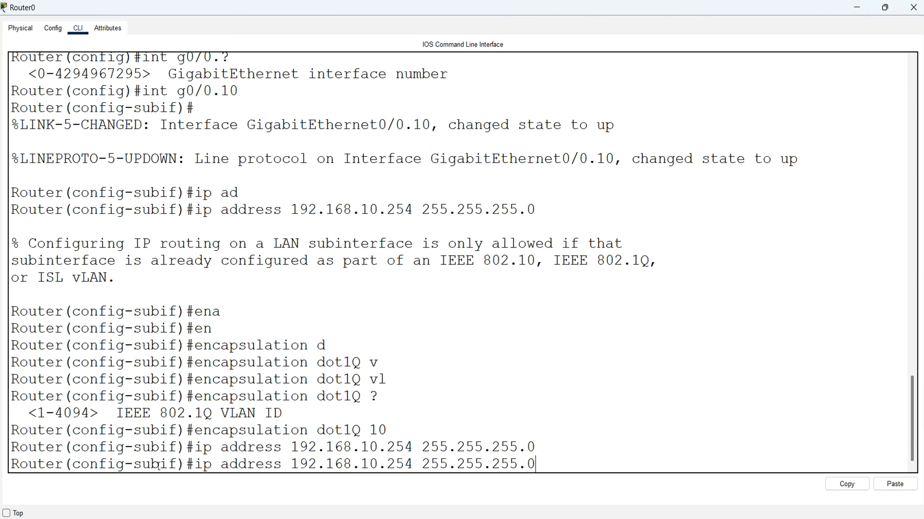
- Create subinterface g0/0.20 on the router by adapting the earlier g0/0.10 interface command
key("Up")
key("Down")
key("Up")
key("Up")
key("Up")
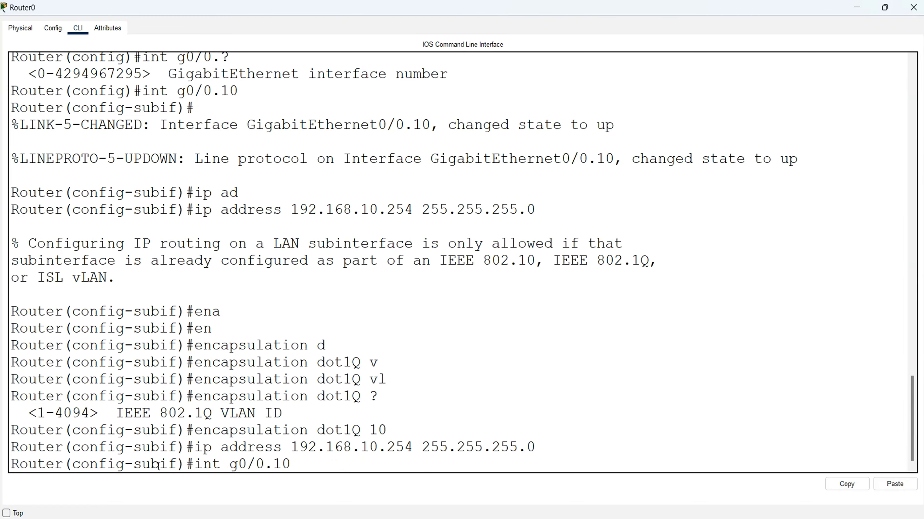
key("BackSpace")
key("BackSpace")
type("20")
key("Return")
key("Return")
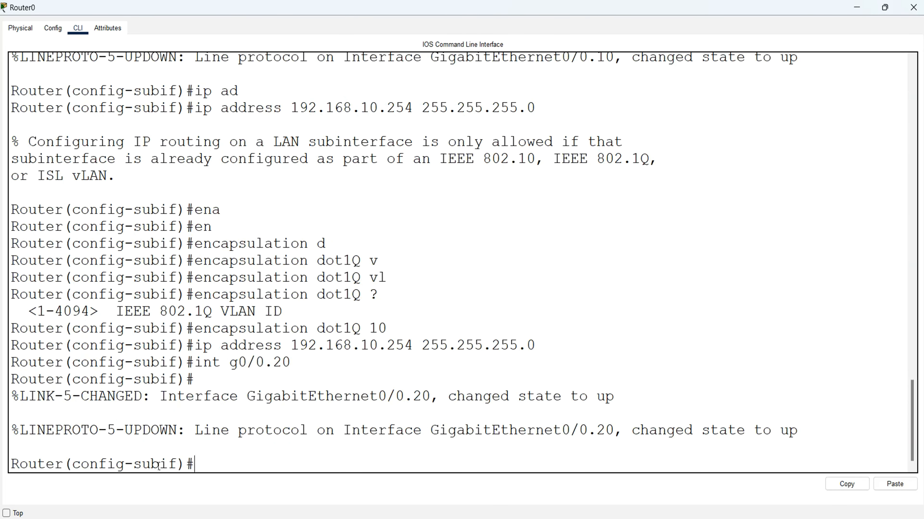
- Set subinterface g0/0.20 to encapsulation dot1Q 20
key("Up")
key("Up")
key("Up")
key("BackSpace")
key("BackSpace")
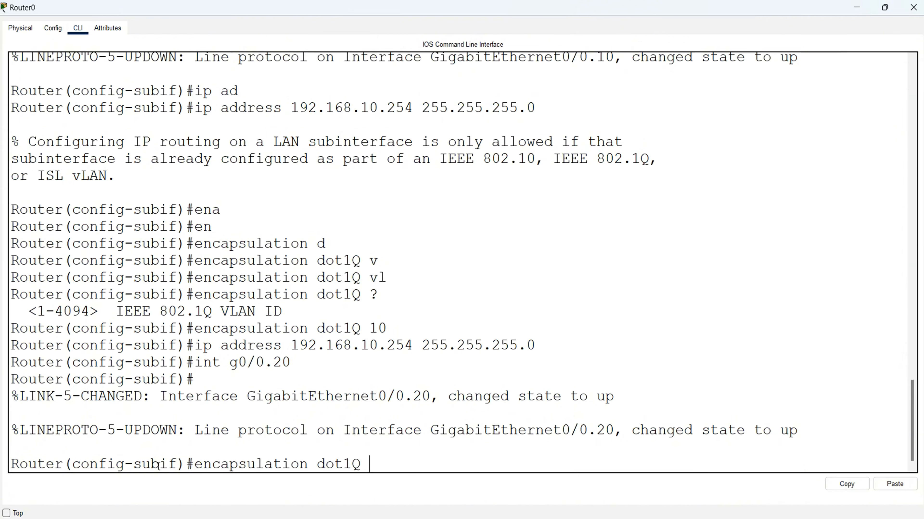
type("20")
key("Return")
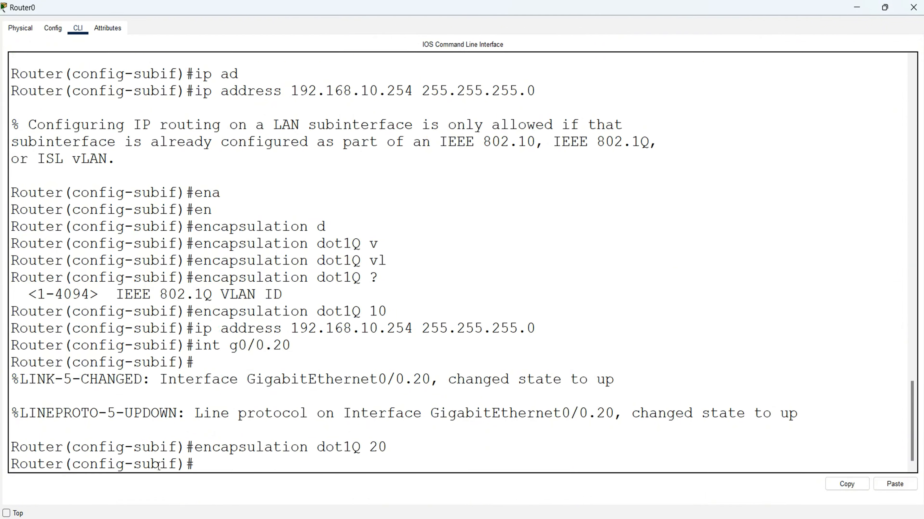
- Assign IP address 192.168.20.254 with mask 255.255.255.0 to subinterface g0/0.20
key("Up")
key("Up")
key("Up")
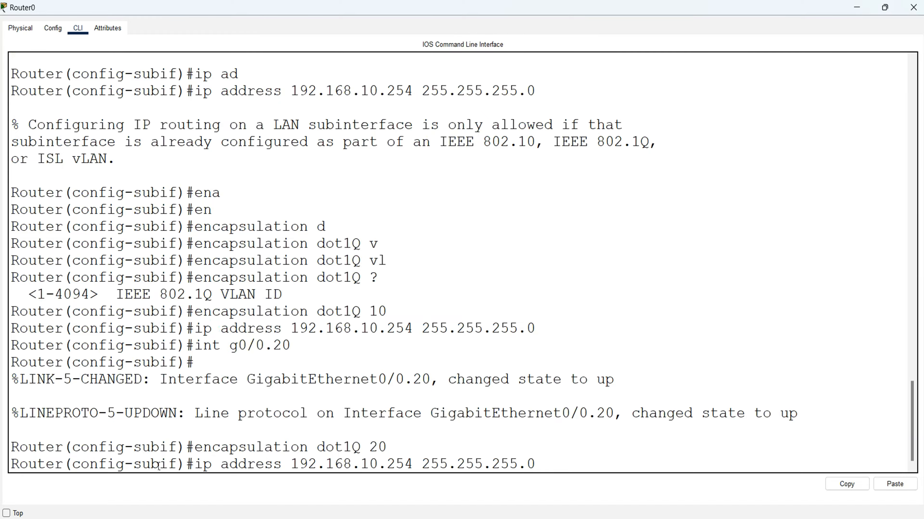
key("Left")
key("Left")
key("Left")
key("Left")
key("Left")
key("Left")
key("Left")
key("Left")
key("Left")
key("Left")
key("Left")
key("Left")
key("Left")
key("Left")
key("Left")
key("Left")
key("Left")
key("Left")
key("Left")
key("BackSpace")
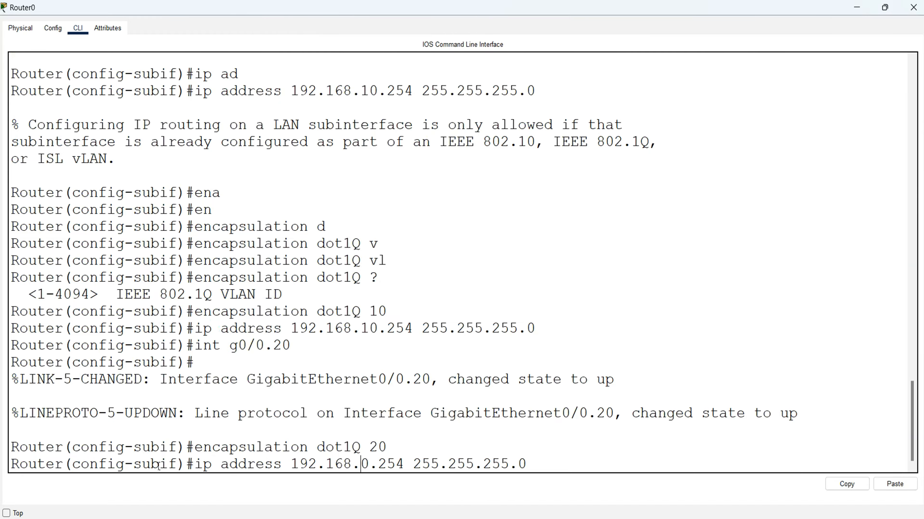
type("2")
key("Return")
- Create subinterface g0/0.30 on the router by adapting the g0/0.20 interface command
key("Up")
key("Up")
key("Up")
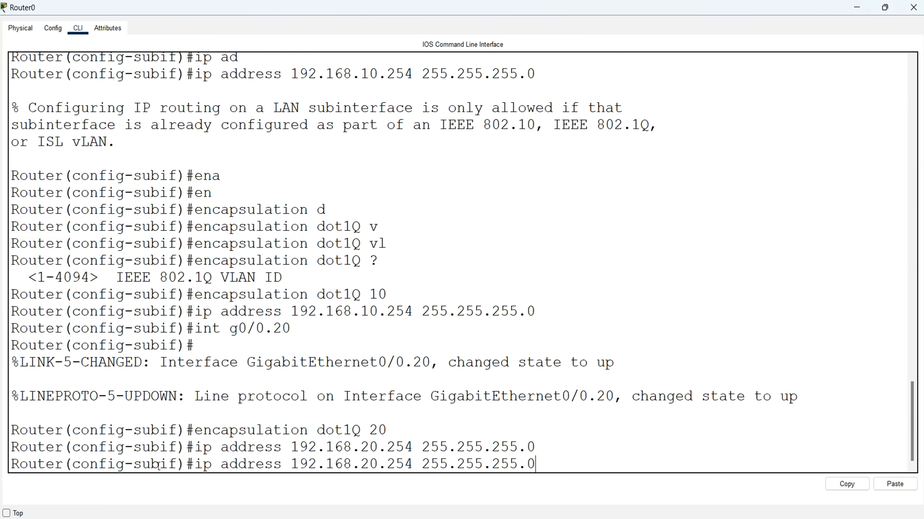
key("BackSpace")
key("BackSpace")
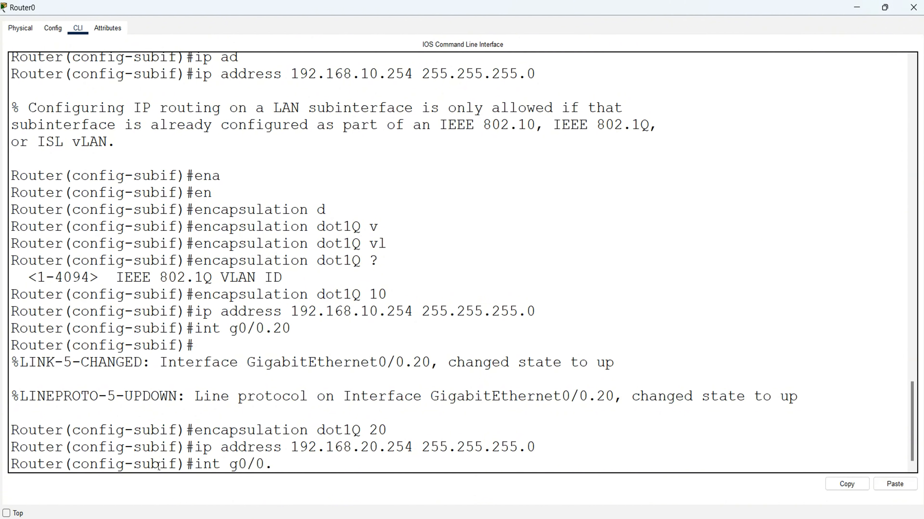
type("30")
key("Return")
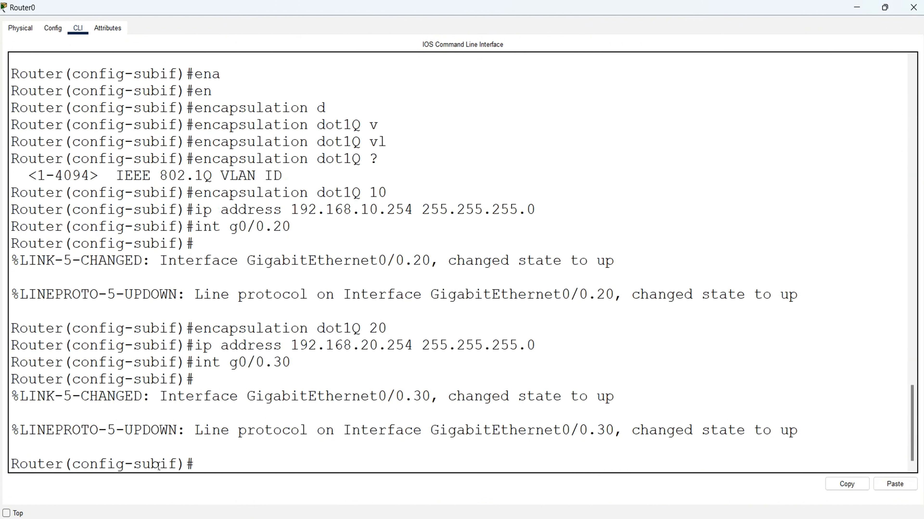
- Set subinterface g0/0.30 to encapsulation dot1Q 30
key("Up")
key("Up")
key("Up")
key("BackSpace")
key("BackSpace")
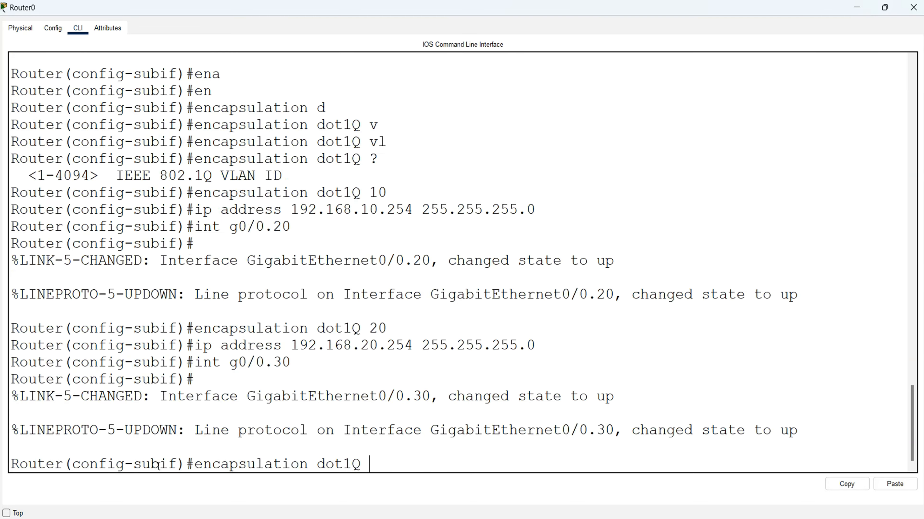
type("30")
key("Return")
- Assign IP address 192.168.30.254 with mask 255.255.255.0 to subinterface g0/0.30
key("Up")
key("Up")
key("Up")
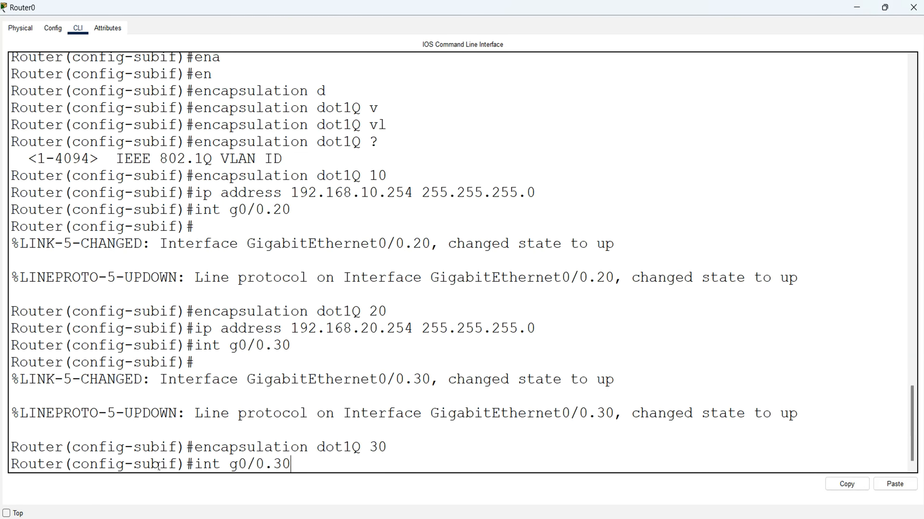
key("Left")
key("Left")
key("Left")
key("Left")
key("Left")
key("Left")
key("Left")
key("Left")
key("Left")
key("Left")
key("Left")
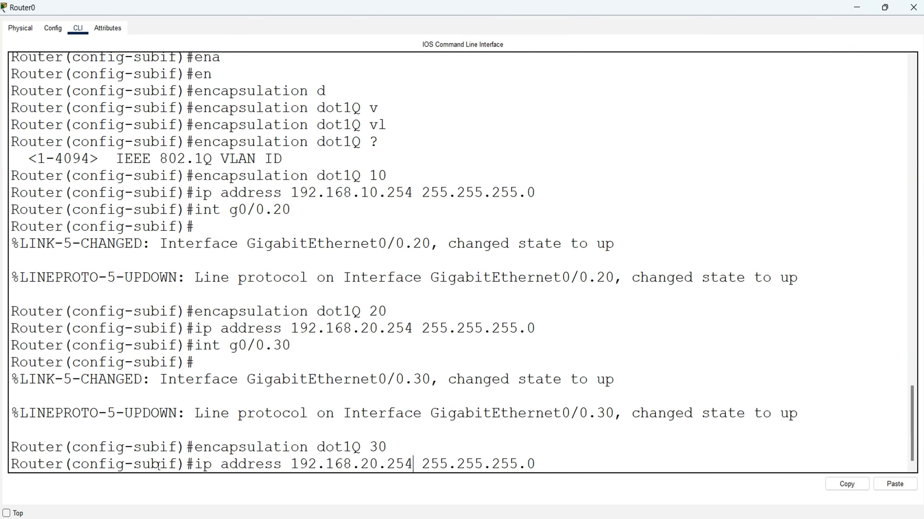
key("BackSpace")
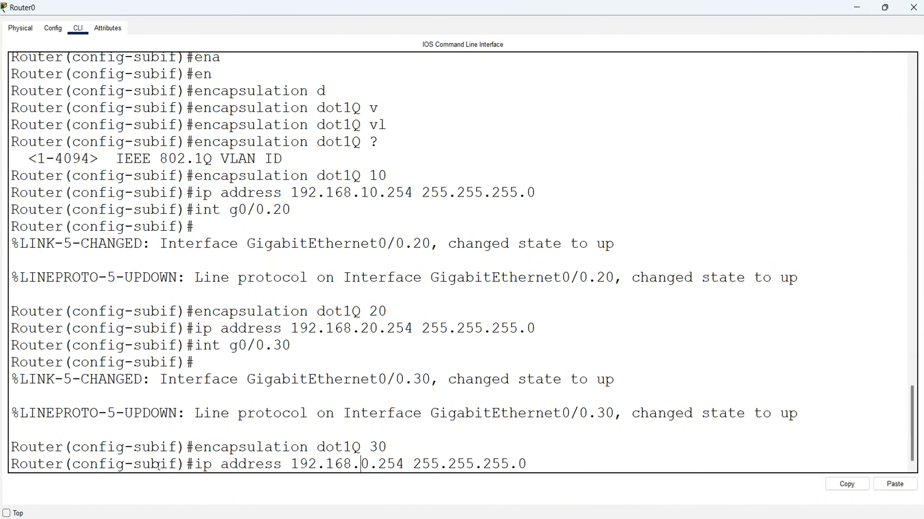
type("3")
key("Return")
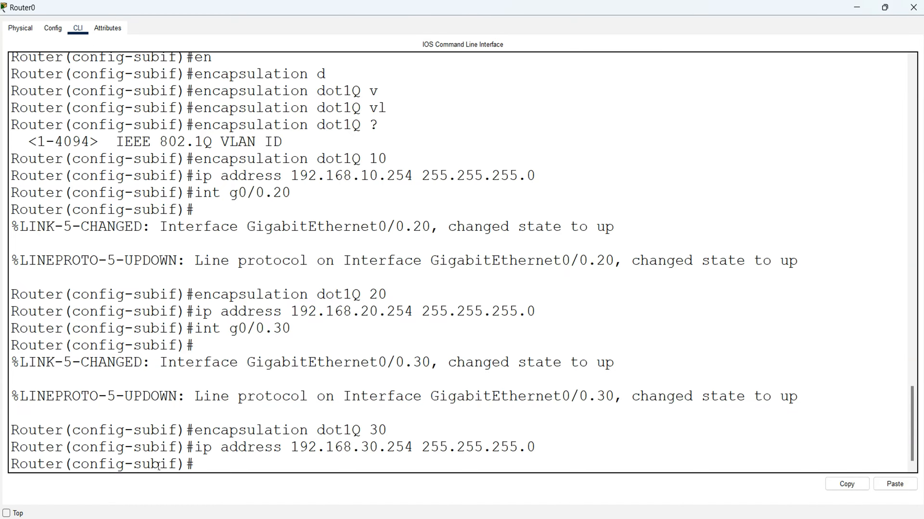
- Exit subinterface configuration and exclude the gateway address 192.168.10.254 from DHCP assignment
type("exit")
key("Return")
type("ip dhcp")
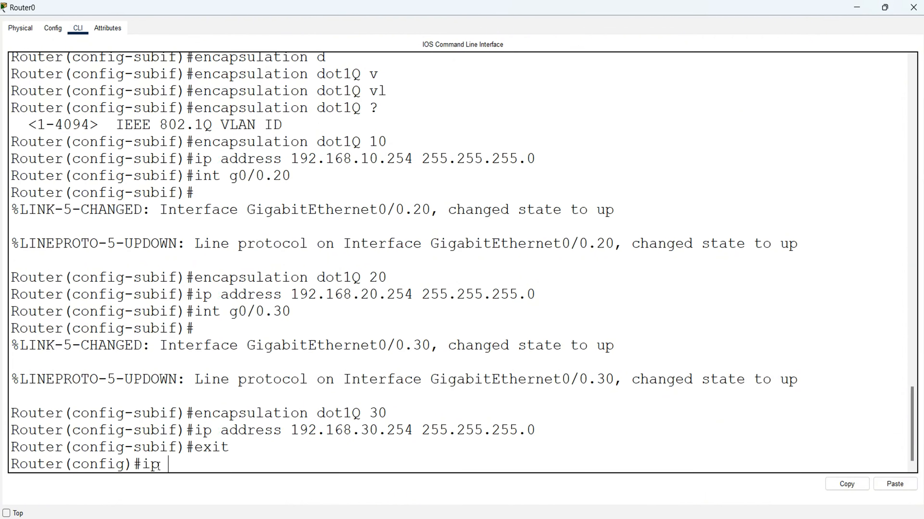
type("x")
key("Tab")
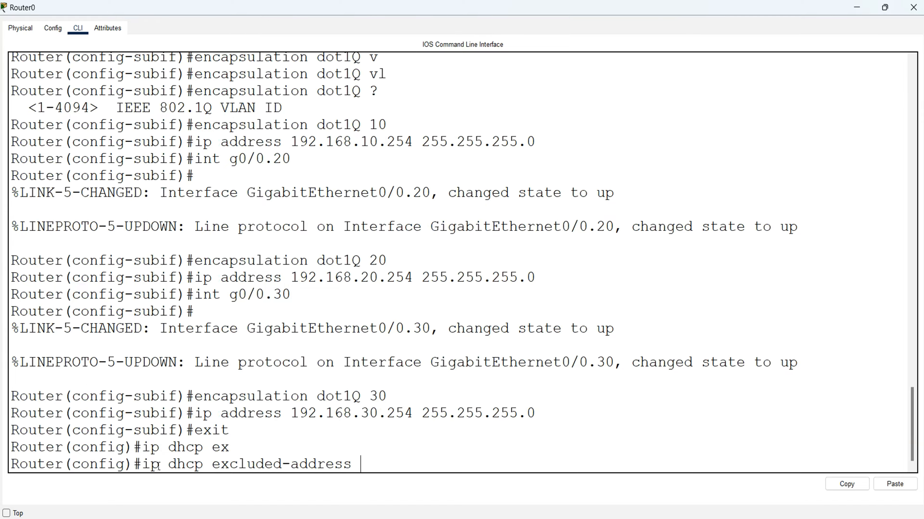
type("192.168.10.254")
key("Return")
- Exclude the gateway addresses 192.168.20.254 and 192.168.30.254 from DHCP assignment as well
key("Up")
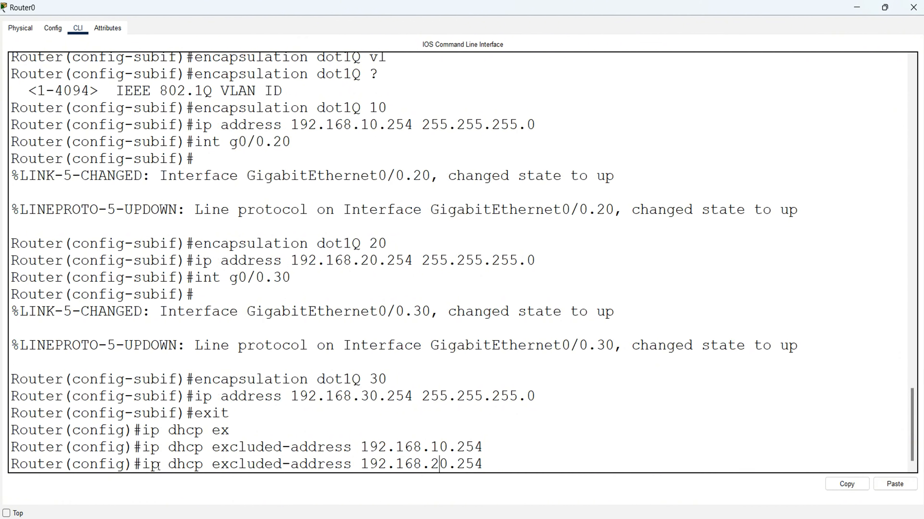
key("Return")
key("Up")
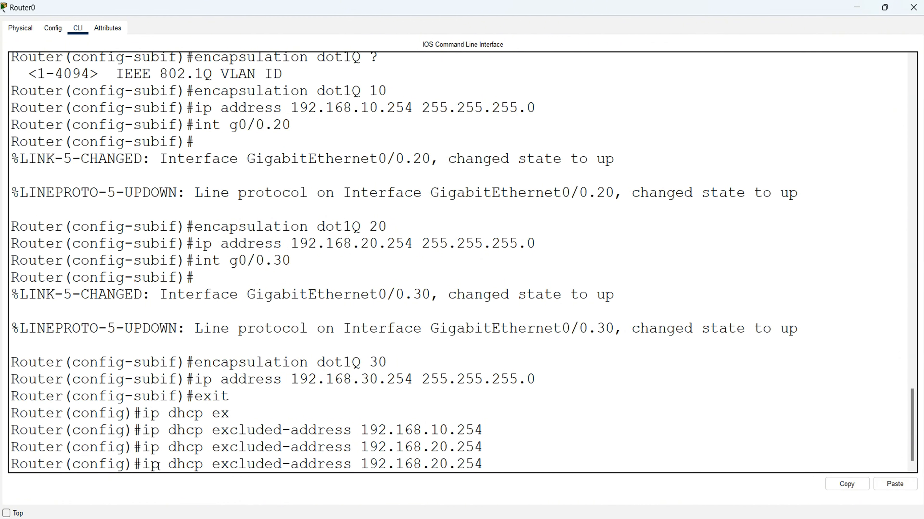
key("Left")
key("Left")
key("Left")
key("Left")
key("Left")
key("BackSpace")
type("3")
key("Return")
- Create DHCP pool 10 and set its network to 192.168.10.0 with mask 255.255.255.0
type("ip d")
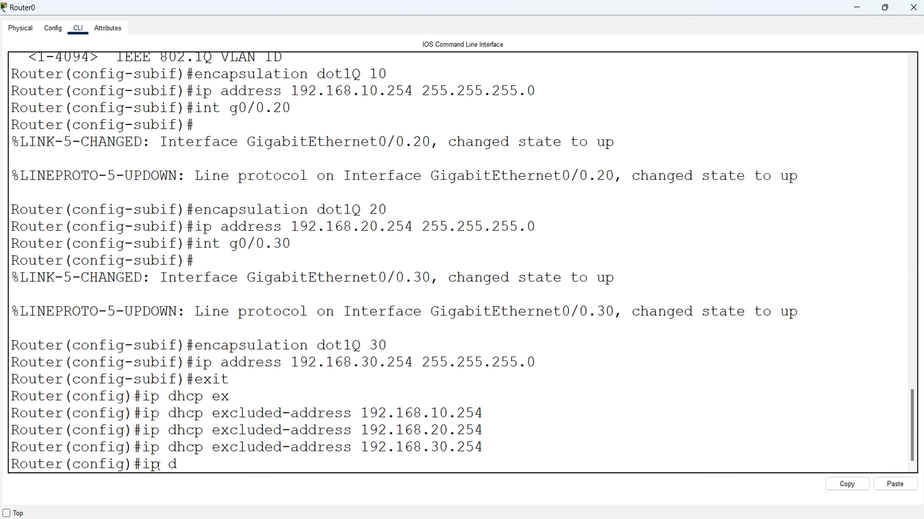
type("hcp po")
key("Tab")
type("1")
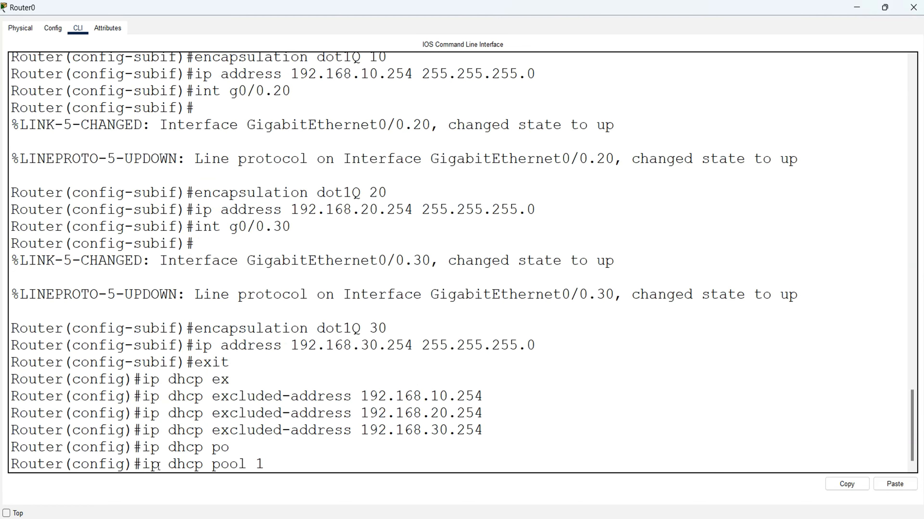
type("0")
key("Return")
type("net")
key("Tab")
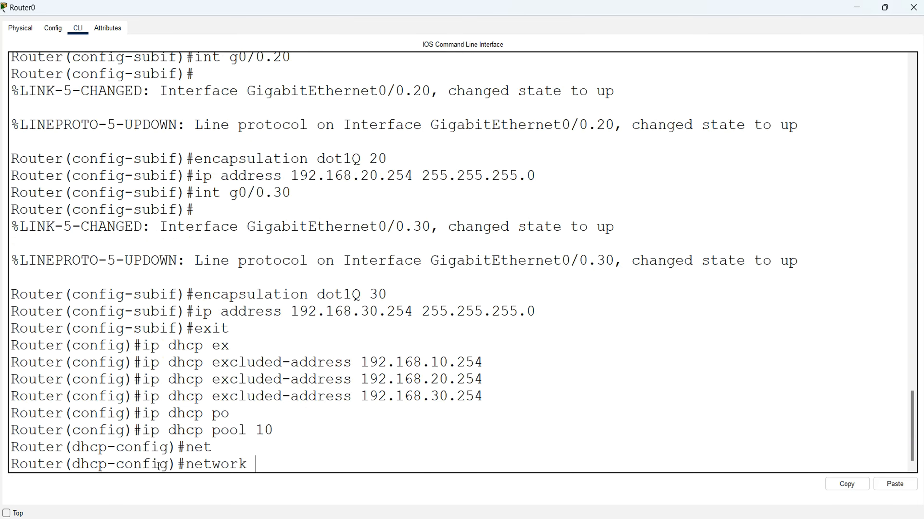
type("192.168.10.0 255.255")
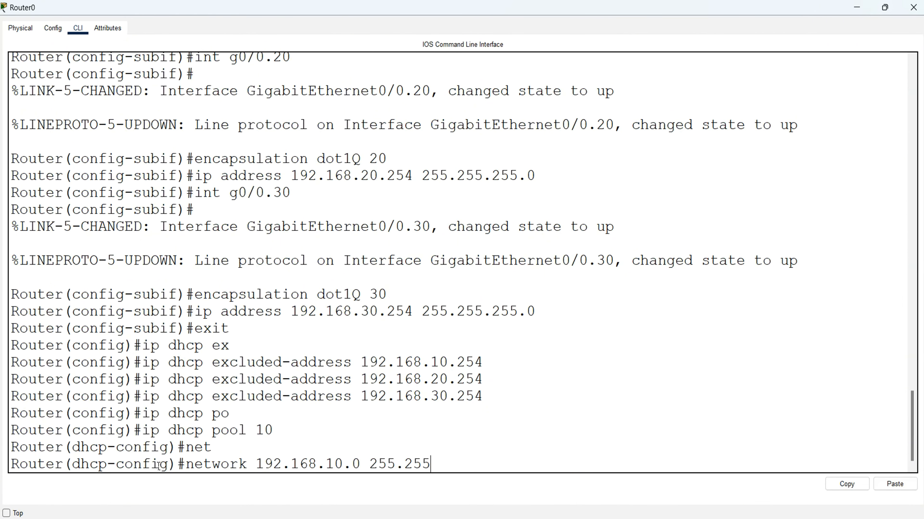
type(".255.0")
key("Return")
- Set DHCP pool 10's default router to 192.168.10.254 and its DNS server to 8.8.8.8
type("dhcp-config)#d")
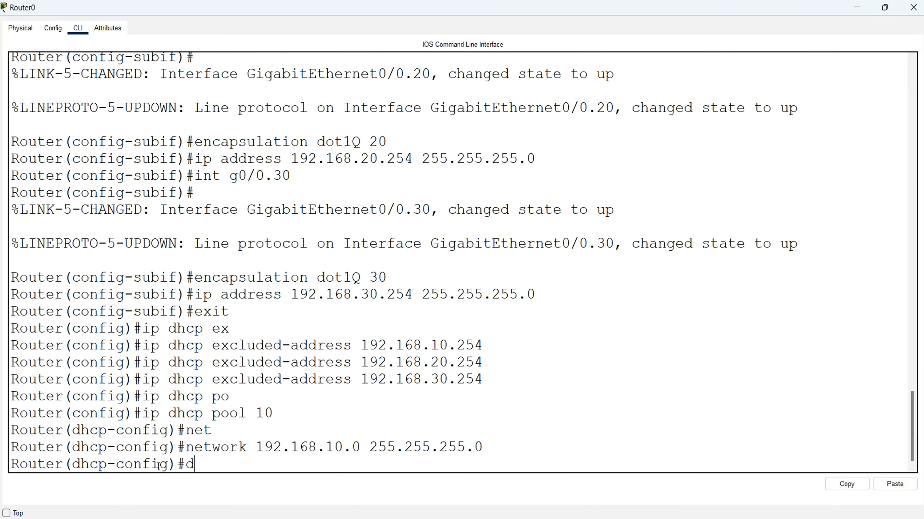
type("efa")
key("Tab")
type("192.168.10.254")
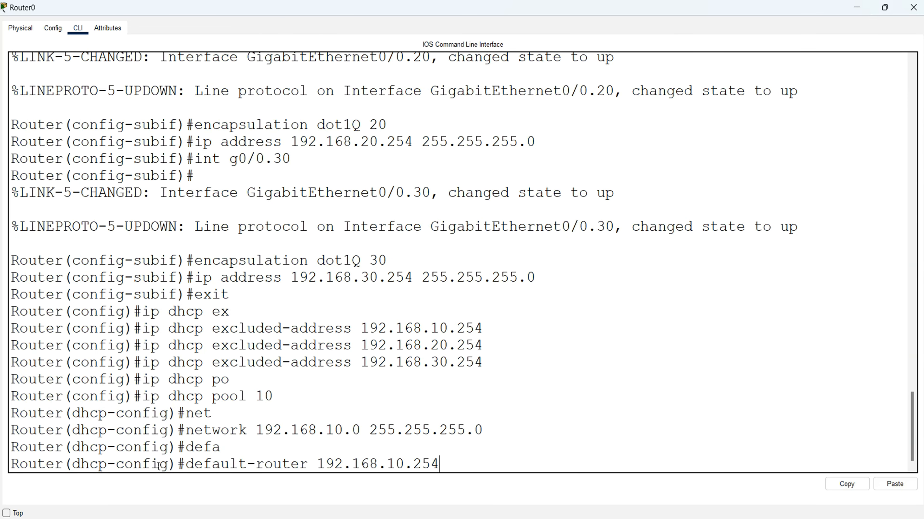
key("Return")
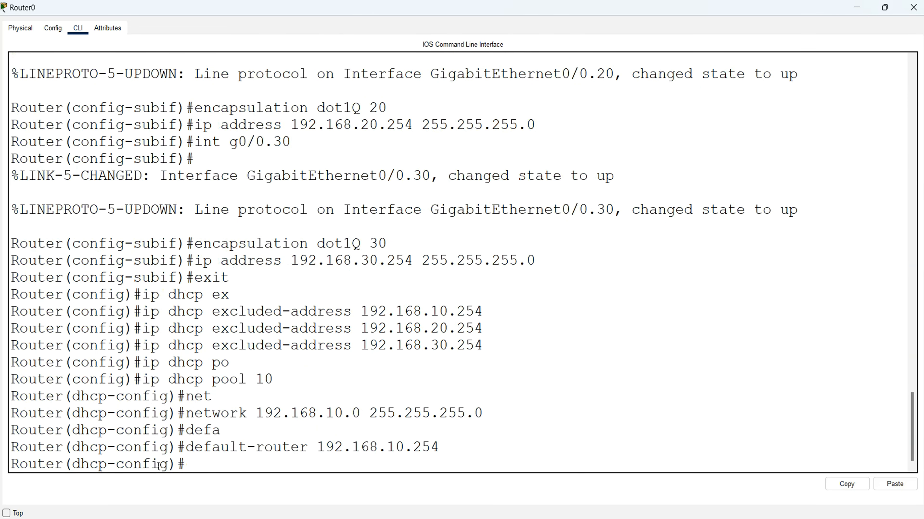
type("dn")
key("Tab")
type("8")
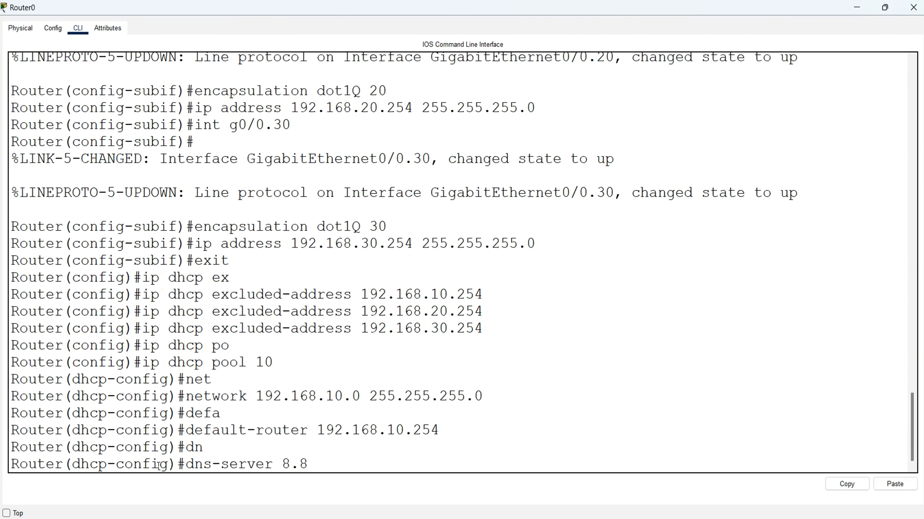
type(".8.8.8")
key("Return")
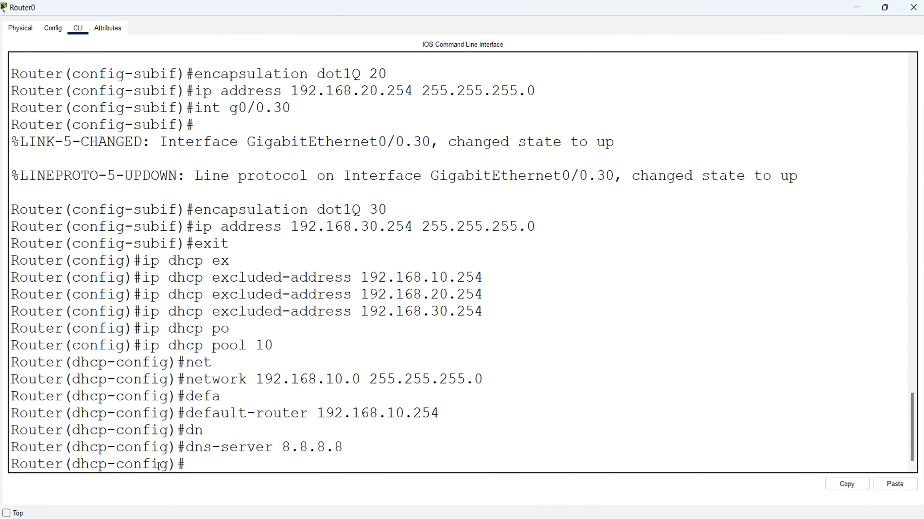
- Create DHCP pool 20 by adapting the earlier ip dhcp pool 10 command
key("Up")
key("Up")
key("Up")
key("Up")
key("Up")
key("Down")
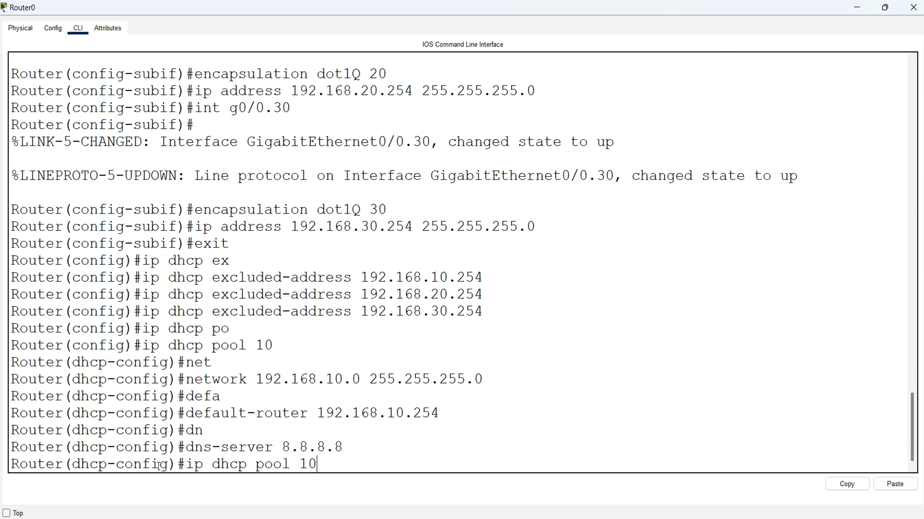
key("BackSpace")
key("BackSpace")
type("20")
key("Return")
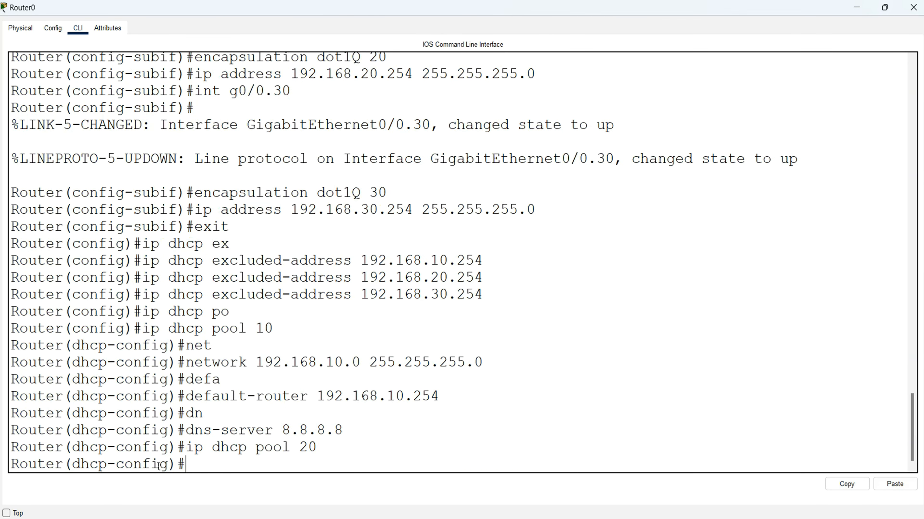
- Set DHCP pool 20's network to 192.168.20.0 with mask 255.255.255.0
key("Up")
key("Up")
key("Up")
key("Up")
key("Up")
key("Up")
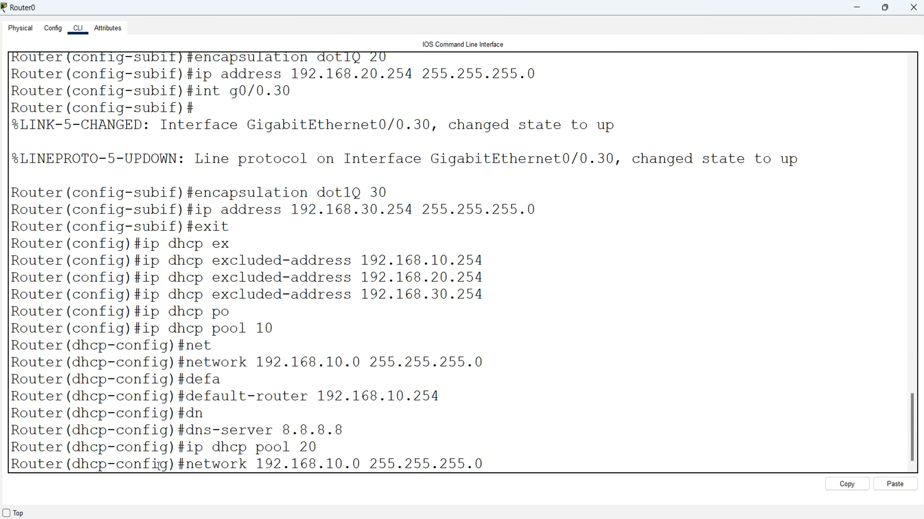
key("Left")
key("Left")
key("Left")
key("Left")
key("BackSpace")
type("2")
key("Return")
- Set DHCP pool 20's default router to 192.168.20.254
key("Up")
key("Up")
key("Up")
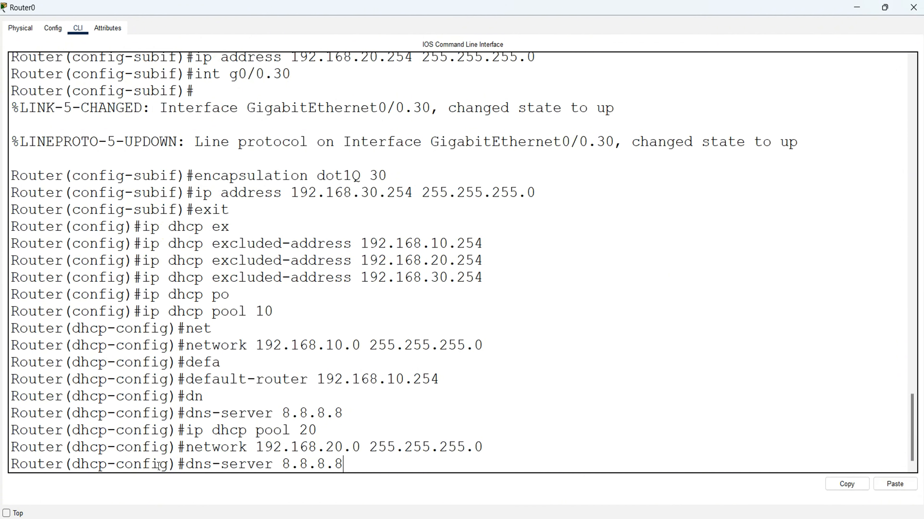
key("Up")
key("Left")
key("Left")
key("Left")
key("Left")
key("Left")
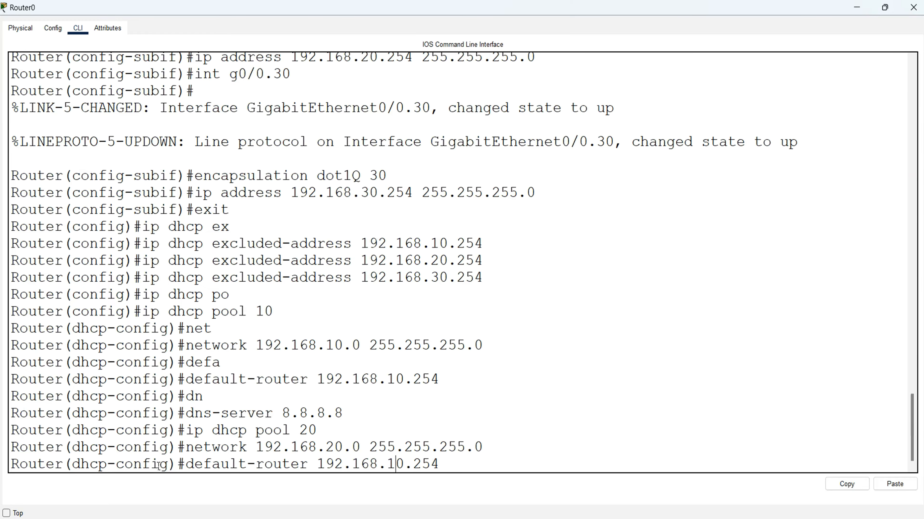
key("BackSpace")
type("2")
key("Return")
- Set DHCP pool 20's DNS server to 8.8.8.8
key("Up")
key("Up")
key("Up")
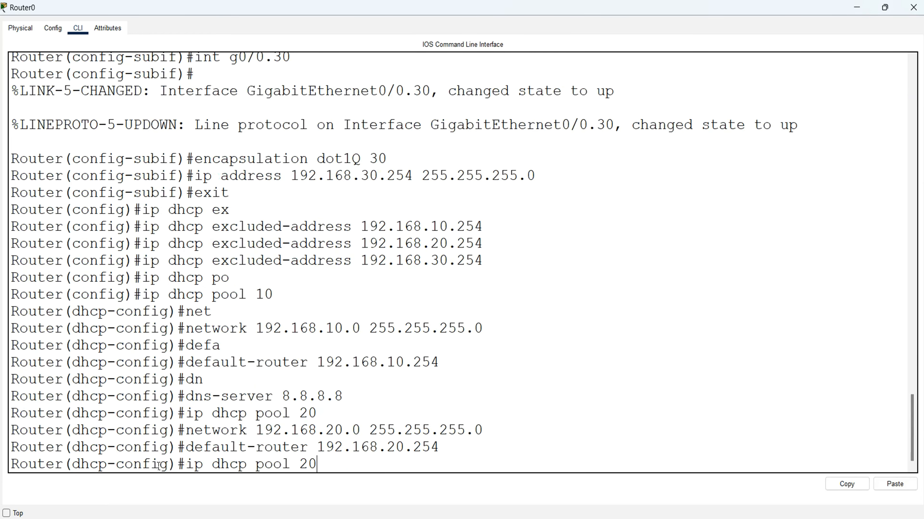
key("Up")
key("Up")
key("Down")
key("Return")
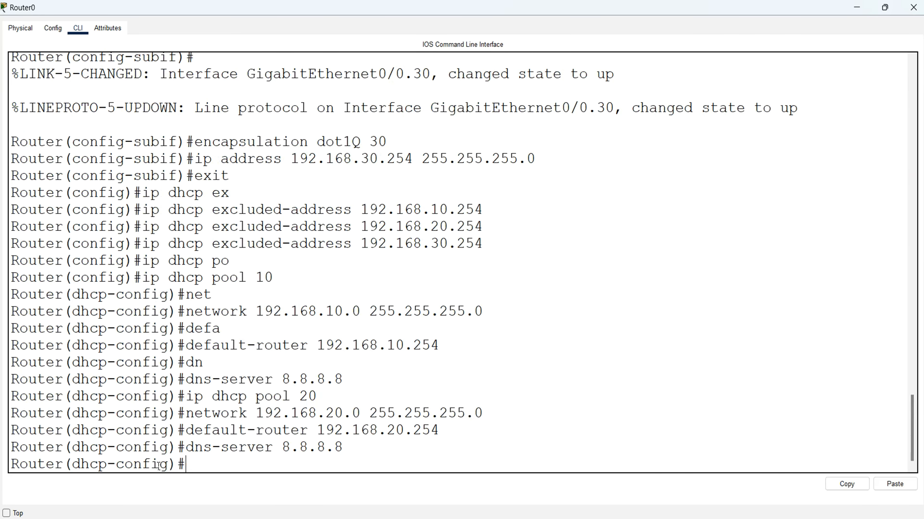
- Create DHCP pool 30 by adapting the earlier ip dhcp pool 20 command
key("Up")
key("Up")
key("Up")
key("Up")
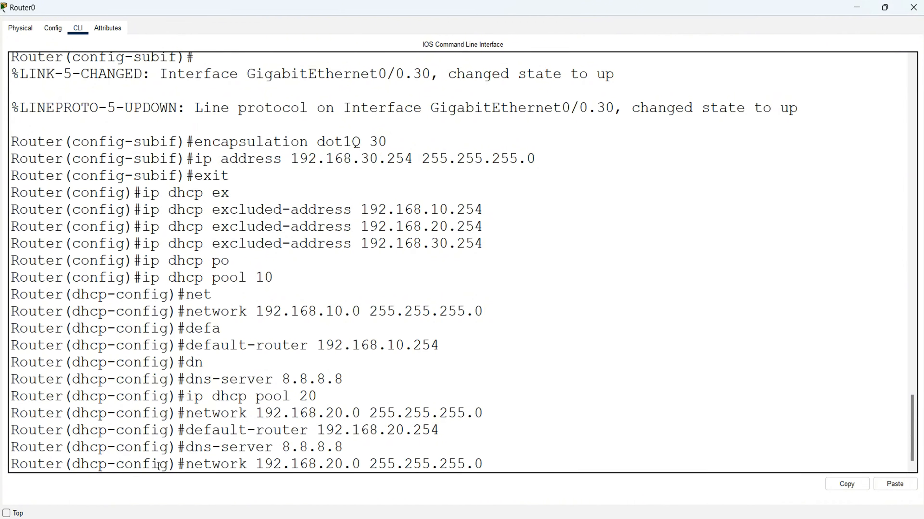
key("BackSpace")
key("BackSpace")
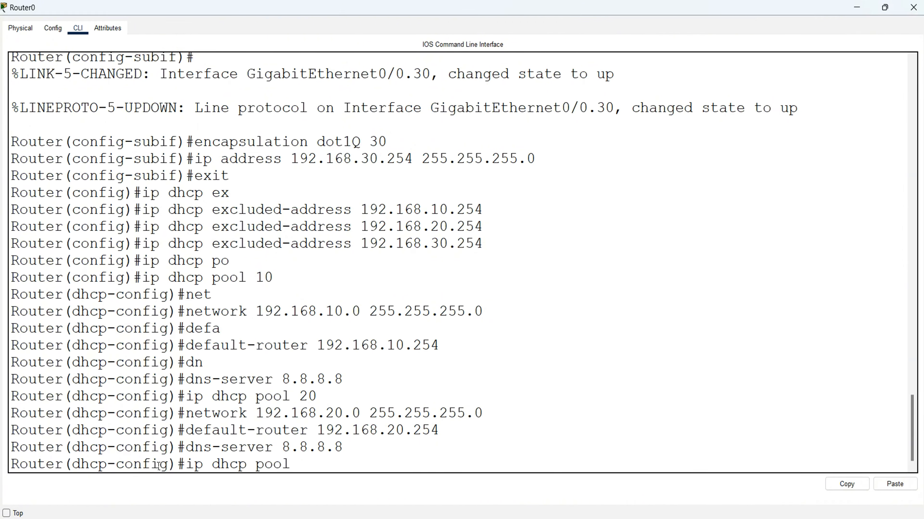
type("30")
key("Return")
- Set DHCP pool 30's network to 192.168.30.0 with mask 255.255.255.0
key("Up")
key("Up")
key("Up")
key("Up")
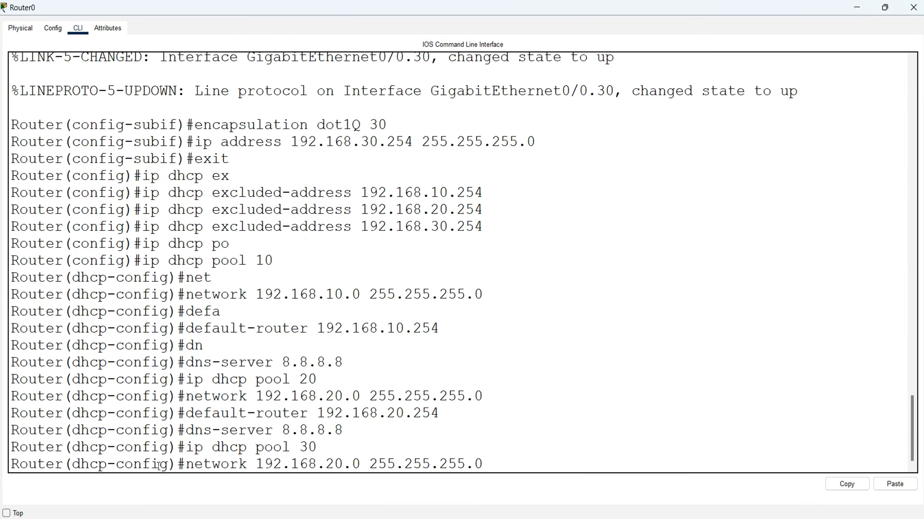
key("Delete")
type("3")
key("Return")
- Set DHCP pool 30's default router to 192.168.30.254
key("Up")
key("Up")
key("Up")
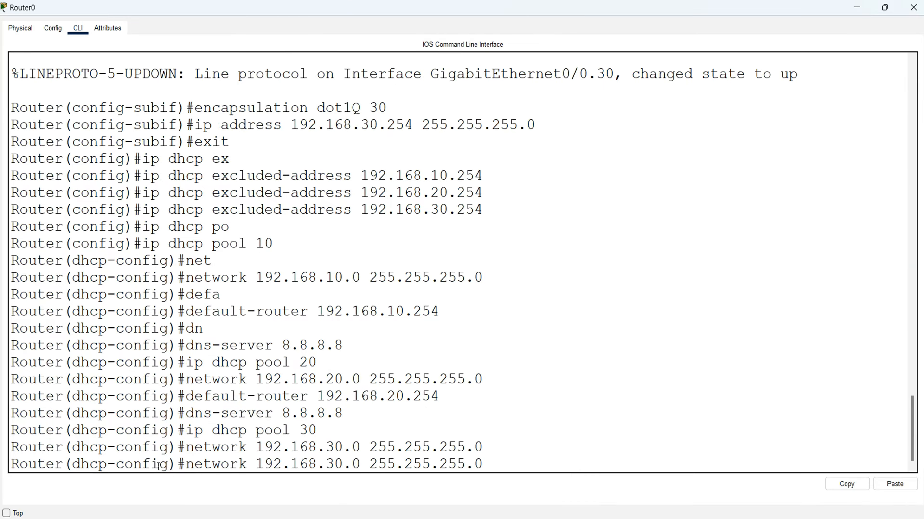
key("Up")
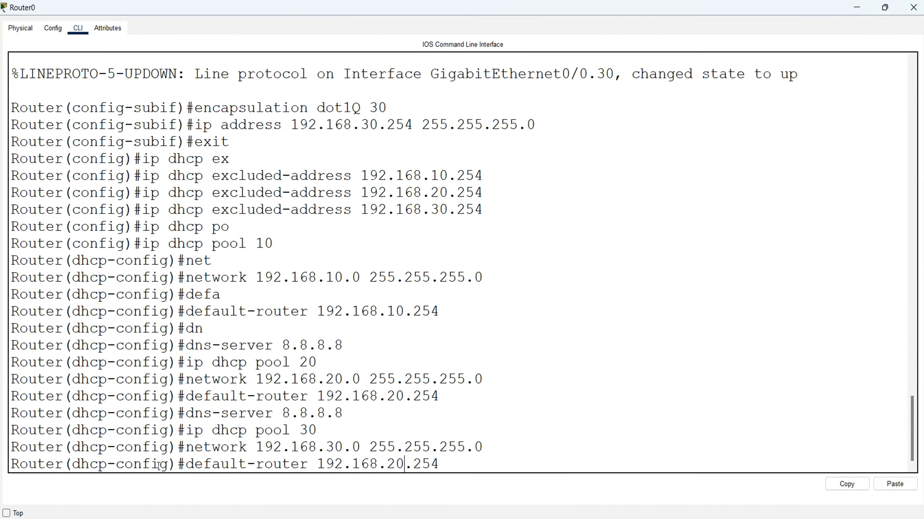
key("Left")
key("Delete")
type("3")
key("Return")
- Set DHCP pool 30's DNS server to 8.8.8.8
key("Up")
key("Up")
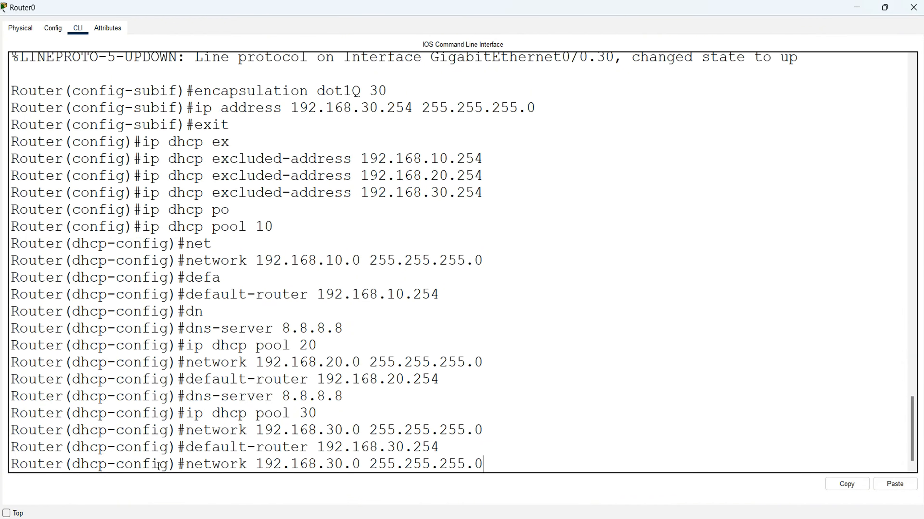
key("Up")
key("Up")
key("Up")
key("Down")
key("Return")
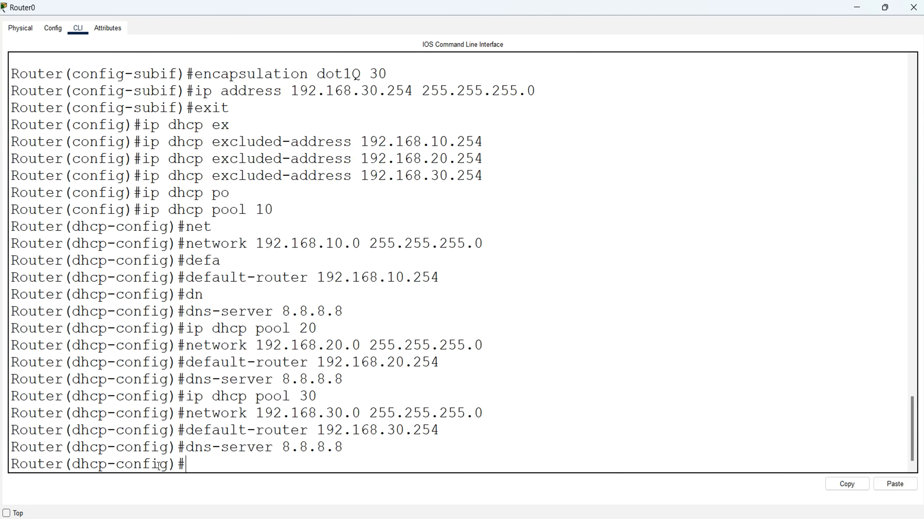
- Leave the router's configuration mode and save the configuration with wr
key("ctrl+z")
key("Return")
type("wr")
key("Return")
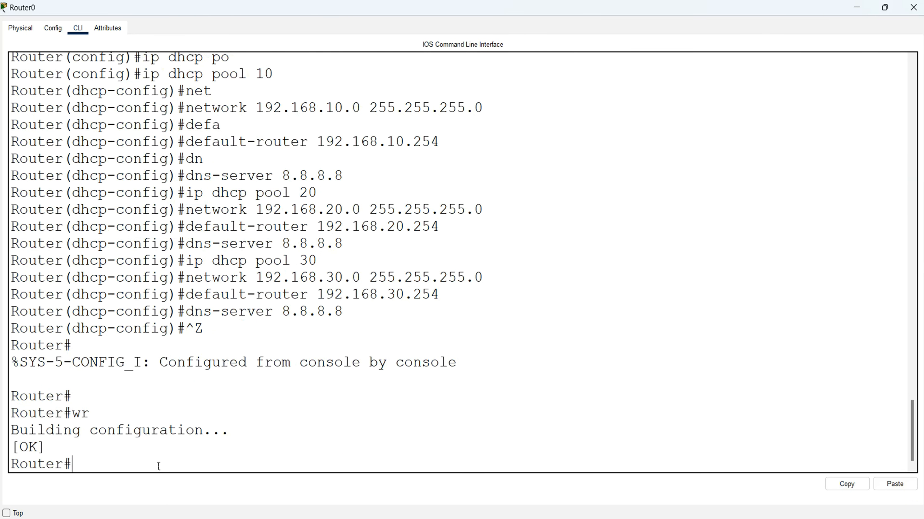
- Display the router's running configuration and examine the DHCP pools and each subinterface's dot1Q encapsulation and IP address
type("sh run")
key("Return")
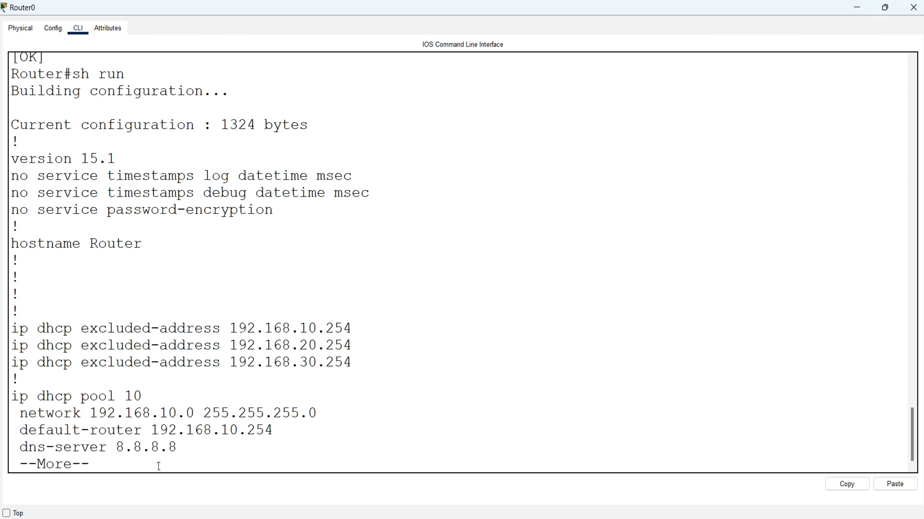
key("space")
scroll(346, 260, "up", 2)
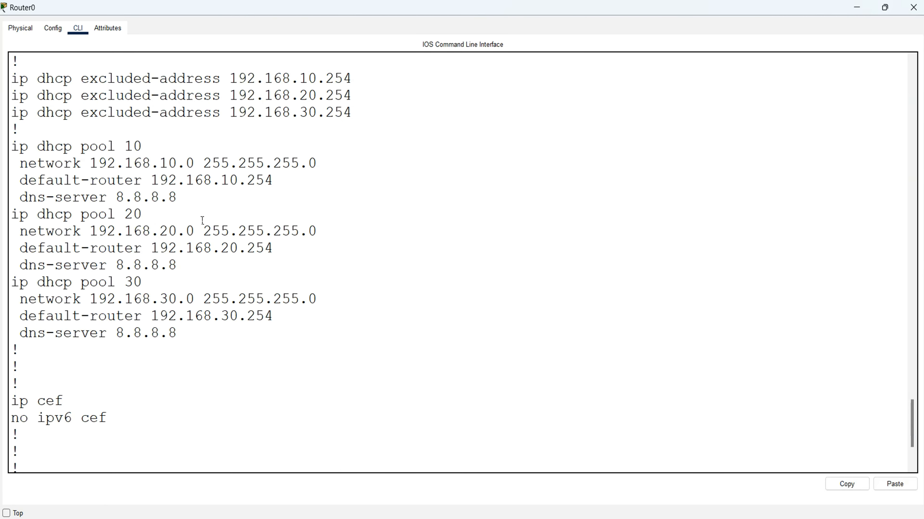
scroll(203, 221, "down", 1)
key("space")
key("space")
scroll(211, 200, "up", 2)
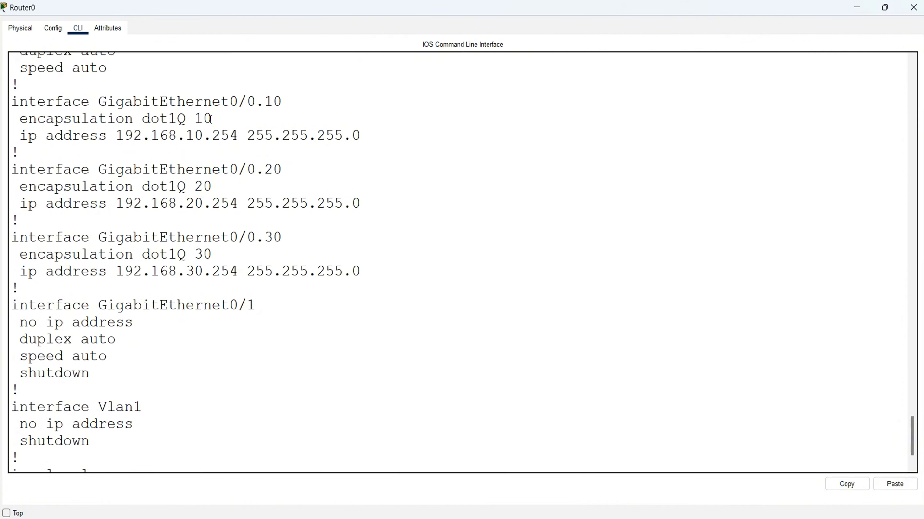
left_click_drag(210, 119, 192, 120)
left_click(216, 185)
left_click_drag(216, 185, 194, 186)
left_click_drag(224, 255, 198, 256)
left_click(858, 8)
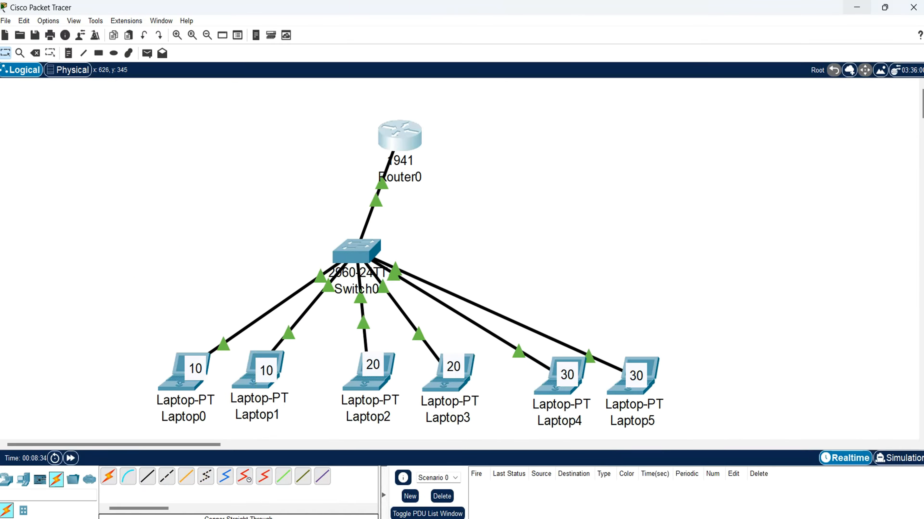
- Switch Laptop0's FastEthernet0 IP configuration to DHCP
left_click(163, 378)
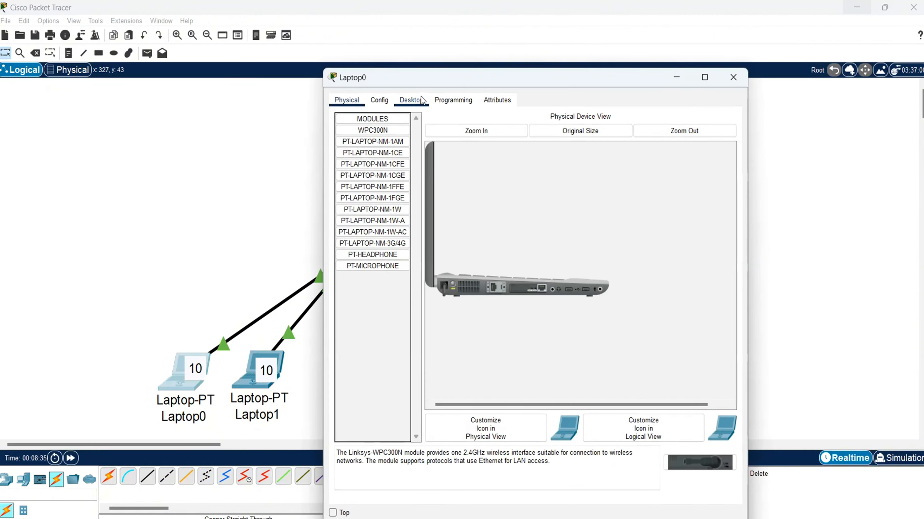
left_click(411, 100)
left_click(377, 140)
left_click(356, 162)
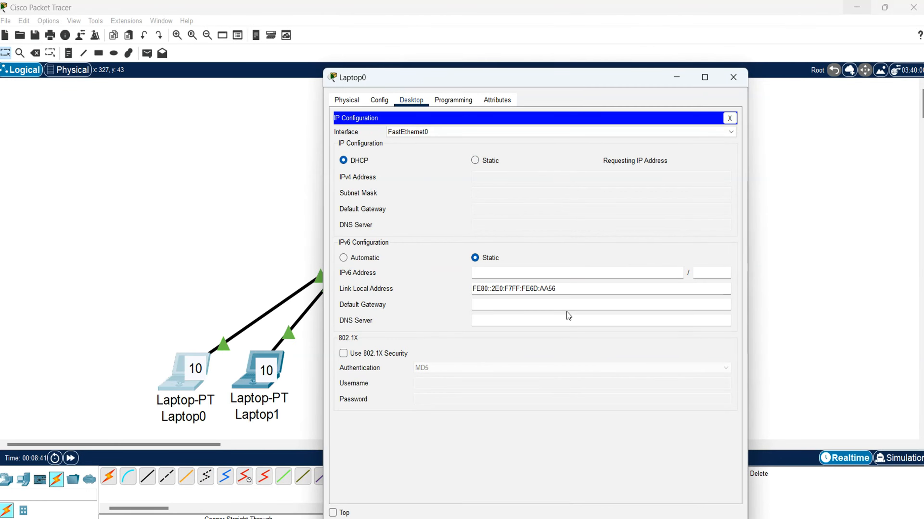
left_click(729, 119)
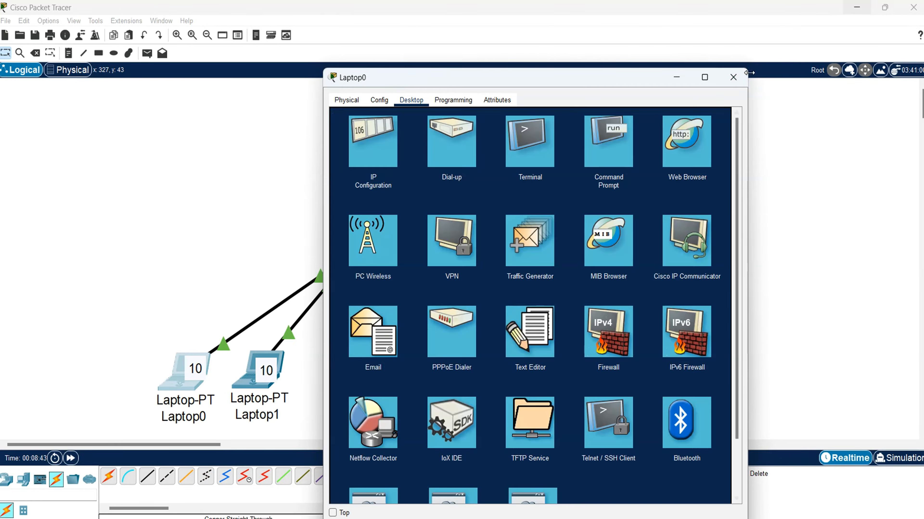
left_click(733, 77)
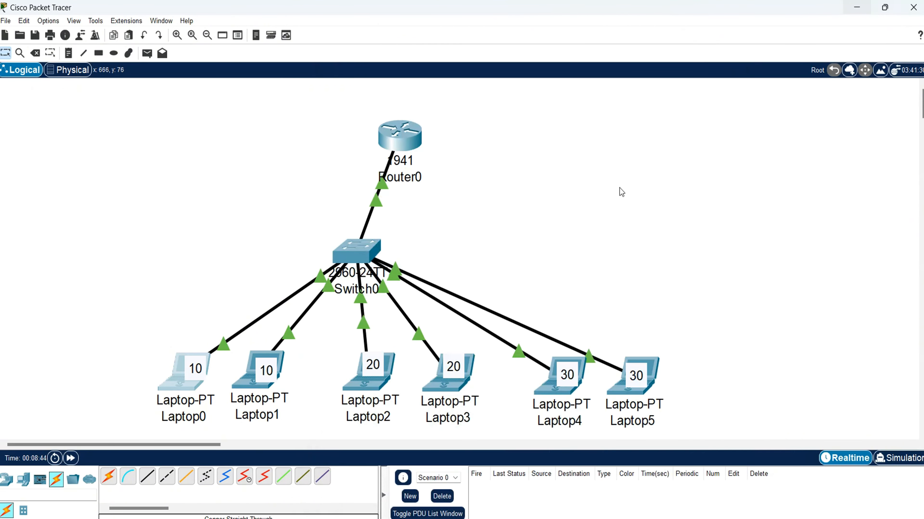
- Switch Laptop1's FastEthernet0 IP configuration to DHCP
left_click(243, 383)
left_click(411, 100)
left_click(368, 139)
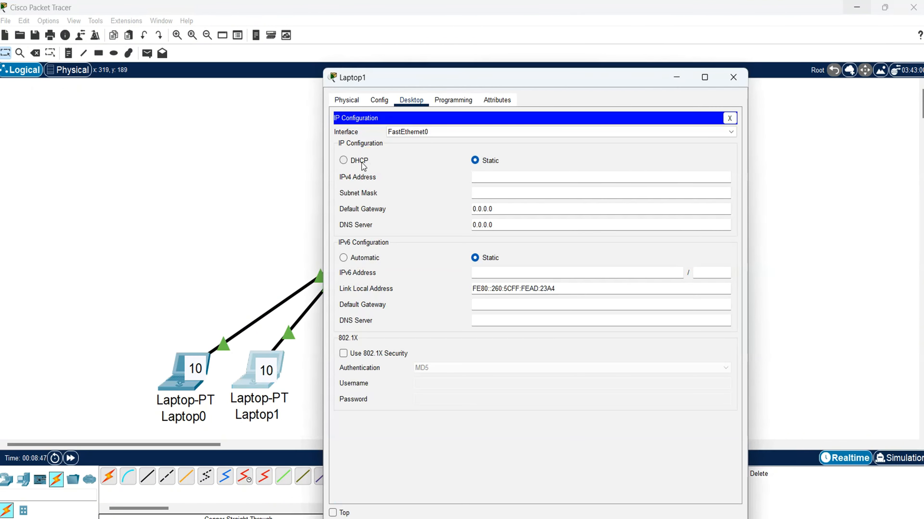
left_click(361, 163)
left_click(729, 119)
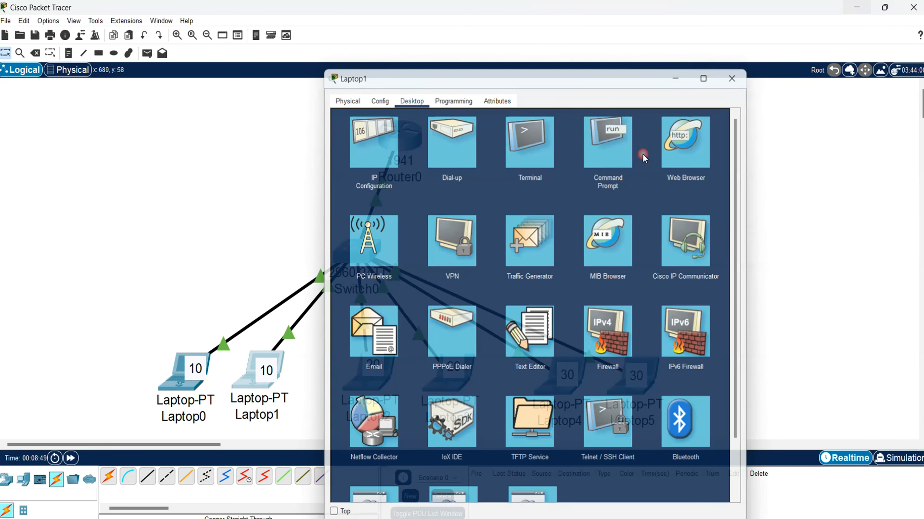
- Switch Laptop2's FastEthernet0 IP configuration to DHCP
left_click(356, 389)
left_click(404, 102)
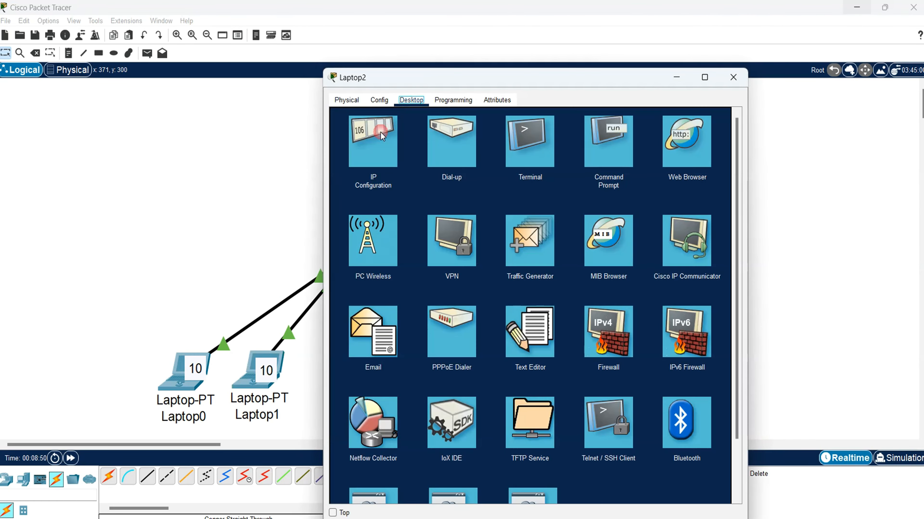
left_click(374, 138)
left_click(360, 162)
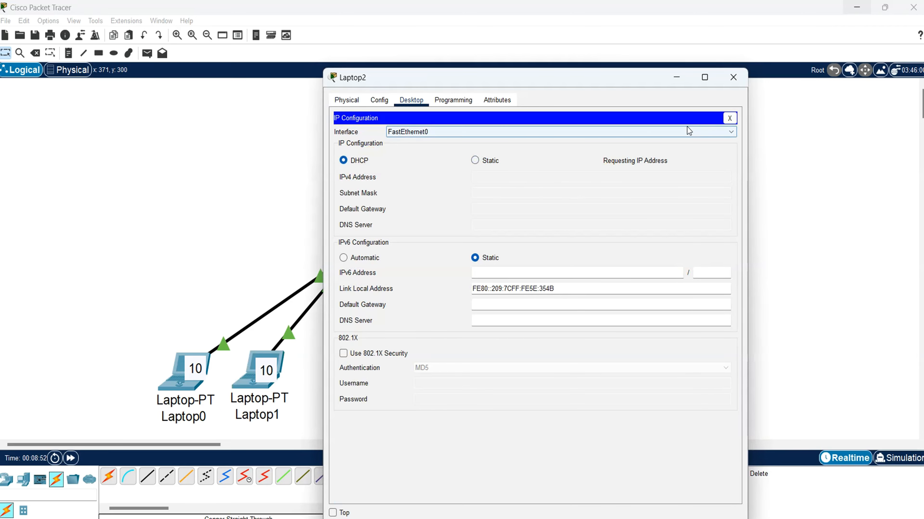
left_click(729, 118)
left_click(733, 78)
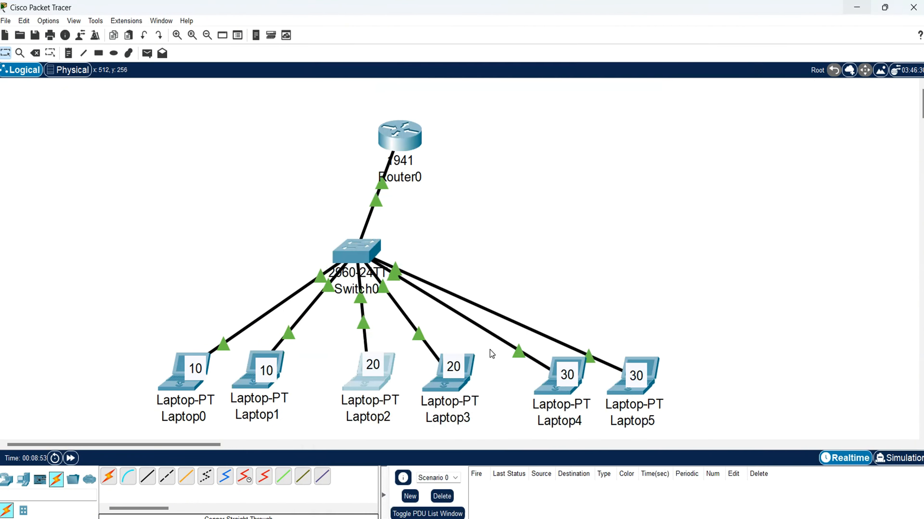
- Switch Laptop3's FastEthernet0 IP configuration to DHCP
left_click(451, 395)
left_click(411, 101)
left_click(398, 125)
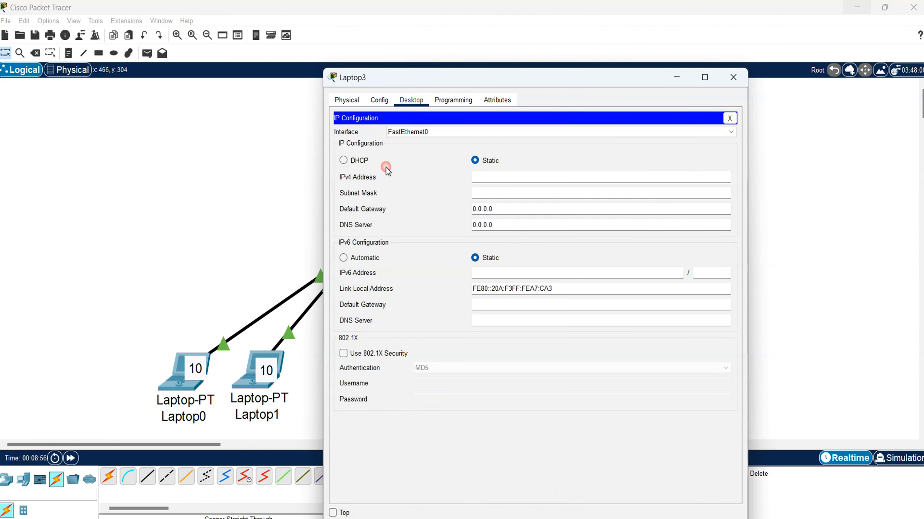
left_click(356, 161)
left_click(729, 118)
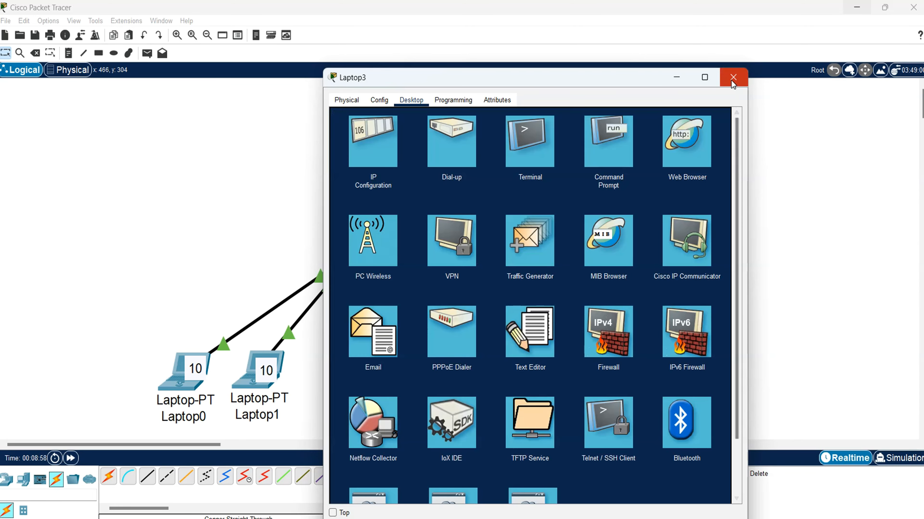
left_click(733, 77)
- Switch Laptop4's FastEthernet0 IP configuration to DHCP
left_click(562, 376)
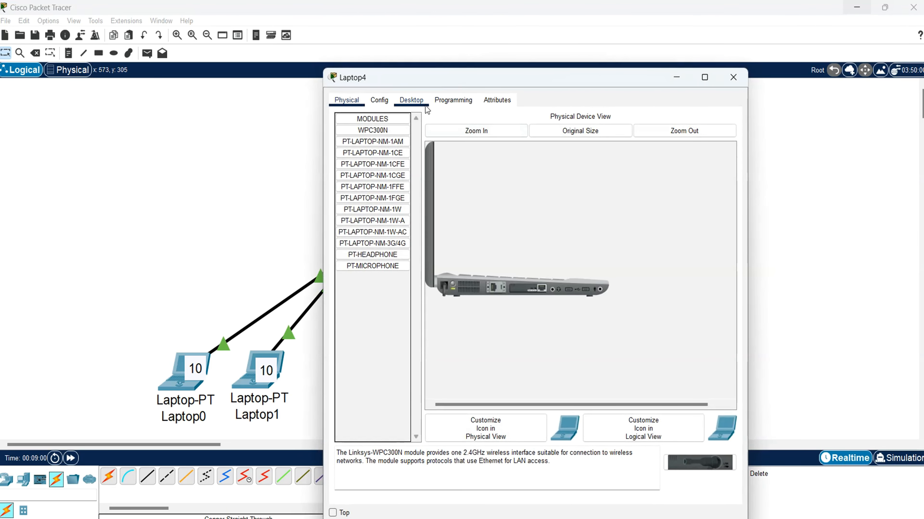
left_click(417, 105)
left_click(373, 141)
left_click(358, 161)
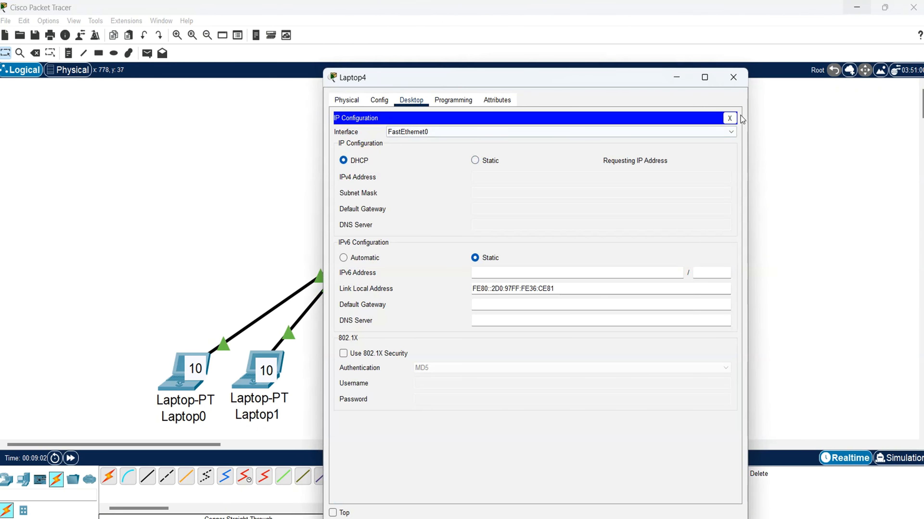
left_click(729, 118)
left_click(733, 77)
- Switch Laptop5's FastEthernet0 IP configuration to DHCP
left_click(618, 392)
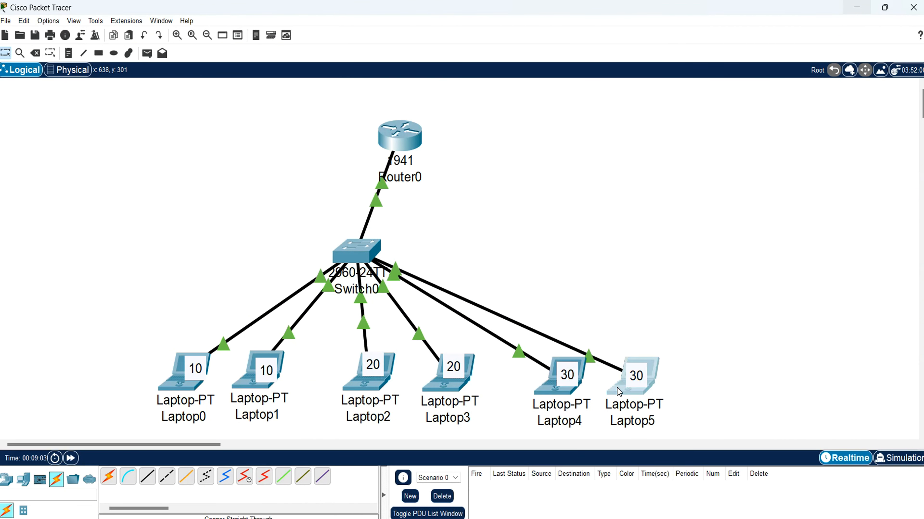
left_click(412, 101)
left_click(373, 141)
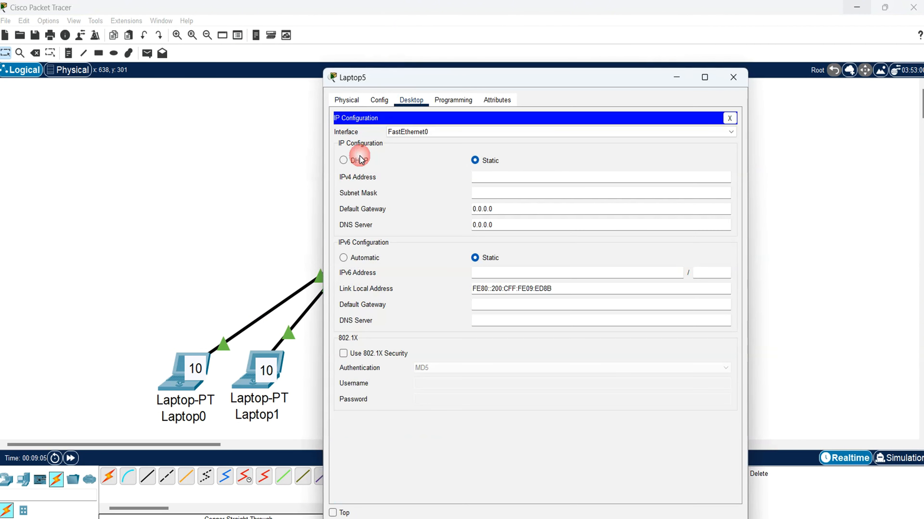
left_click(358, 161)
left_click(729, 119)
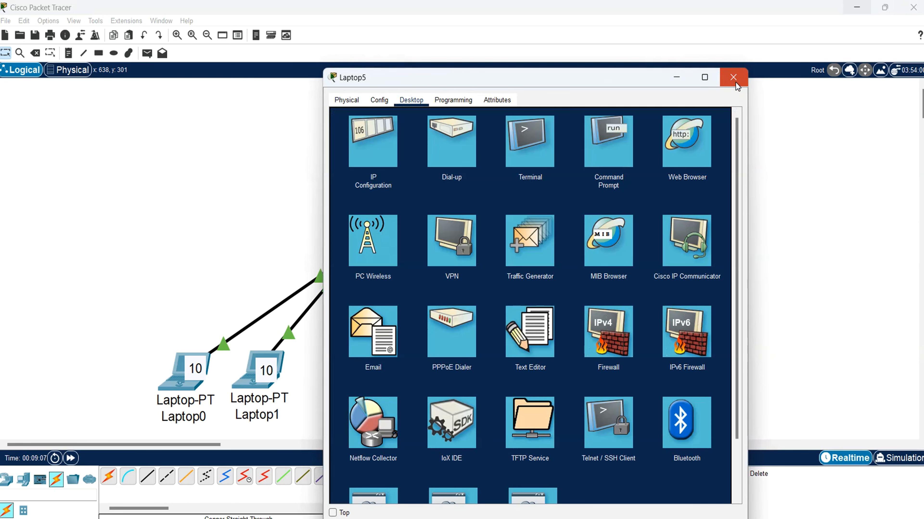
left_click(734, 83)
mouse_move(178, 387)
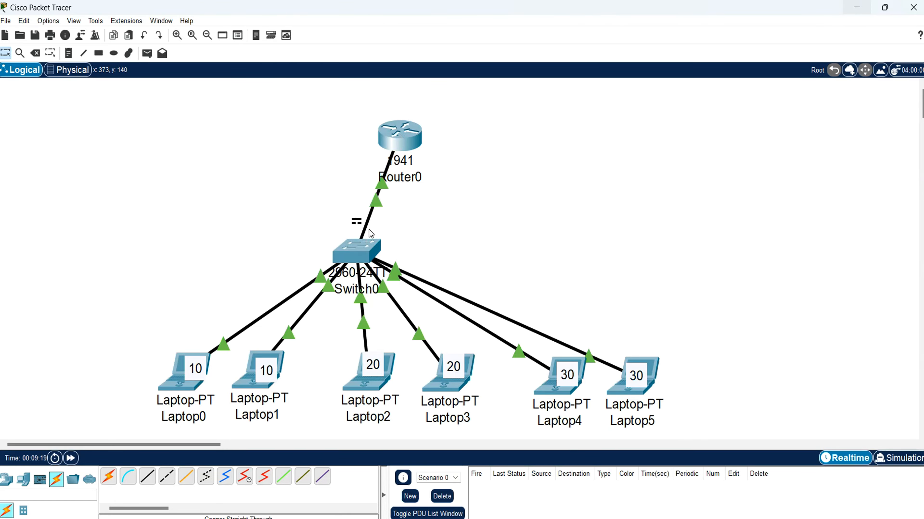
left_click_drag(368, 229, 368, 238)
left_click(325, 220)
- Enable the preference Always Show Port Labels in Logical Workspace
left_click(49, 21)
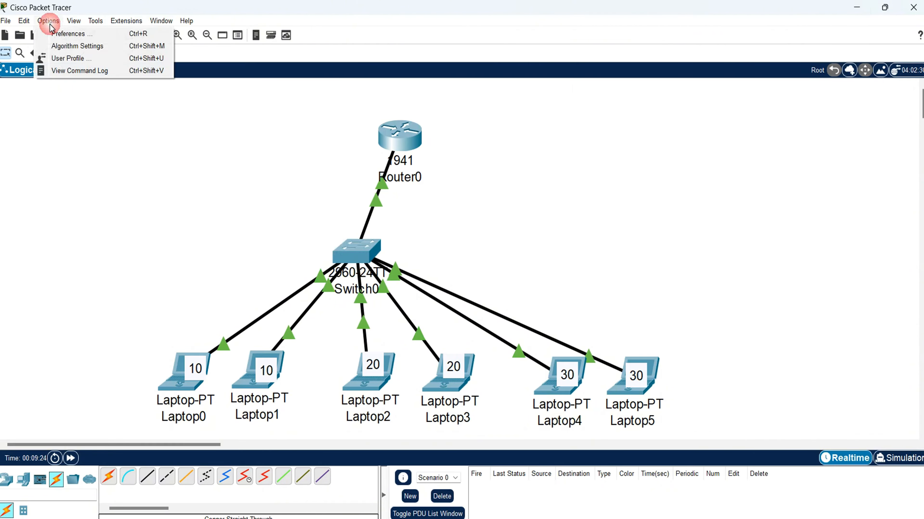
left_click(62, 34)
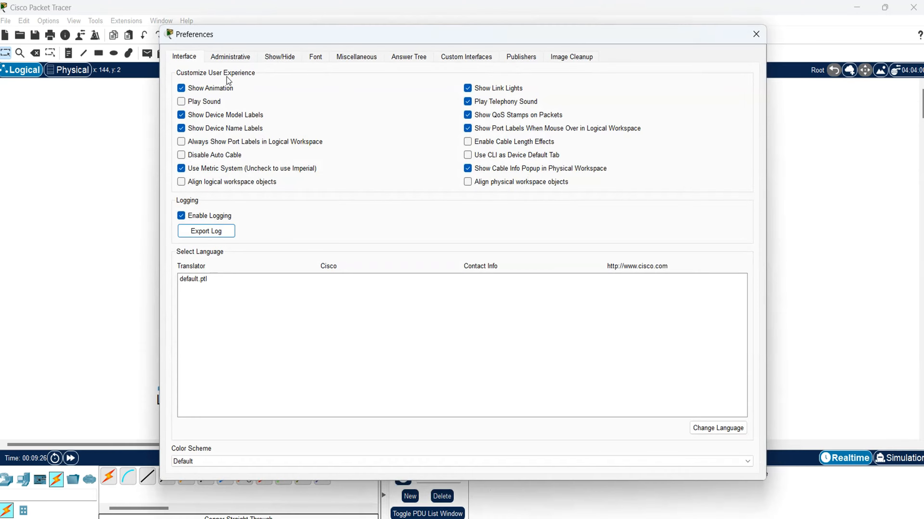
left_click(195, 143)
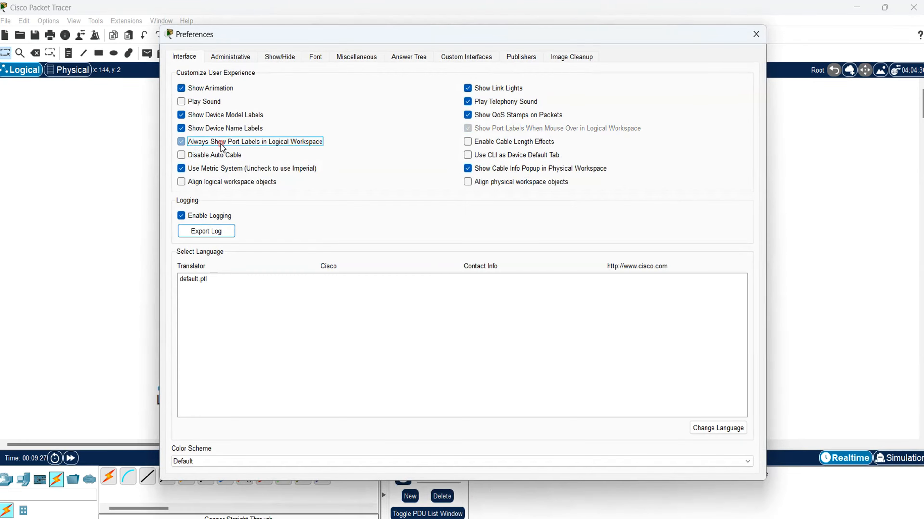
left_click(755, 35)
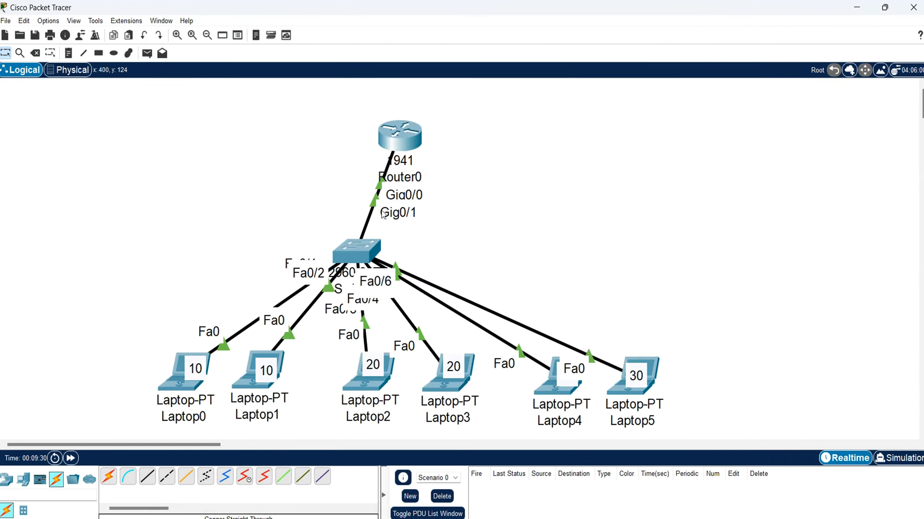
- Disable the preference Always Show Port Labels in Logical Workspace
left_click(52, 21)
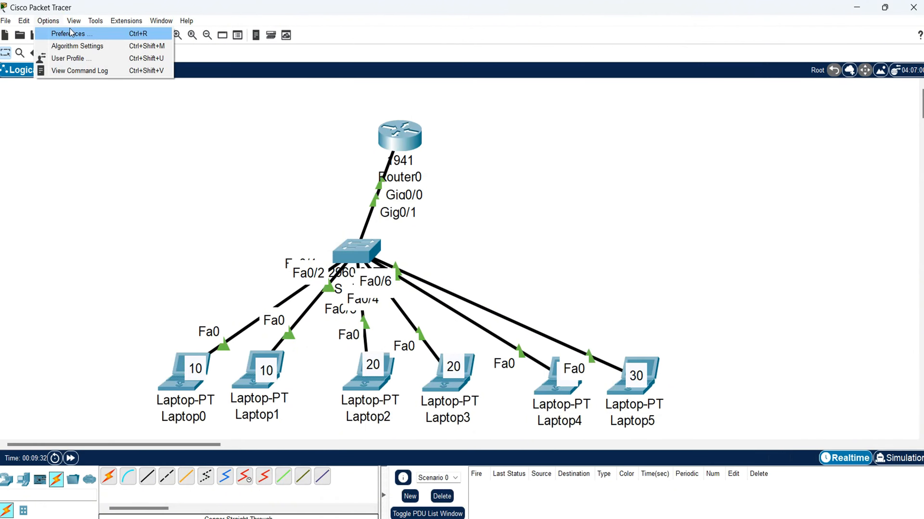
left_click(69, 31)
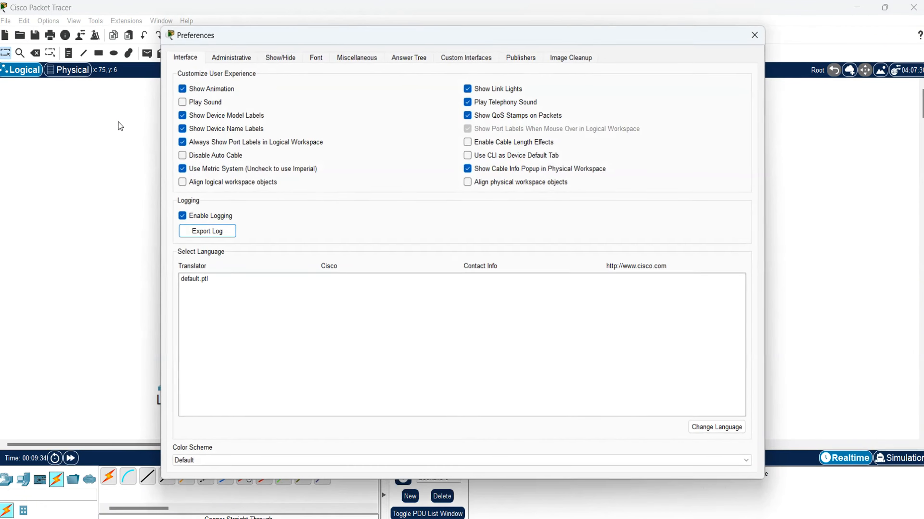
left_click(209, 141)
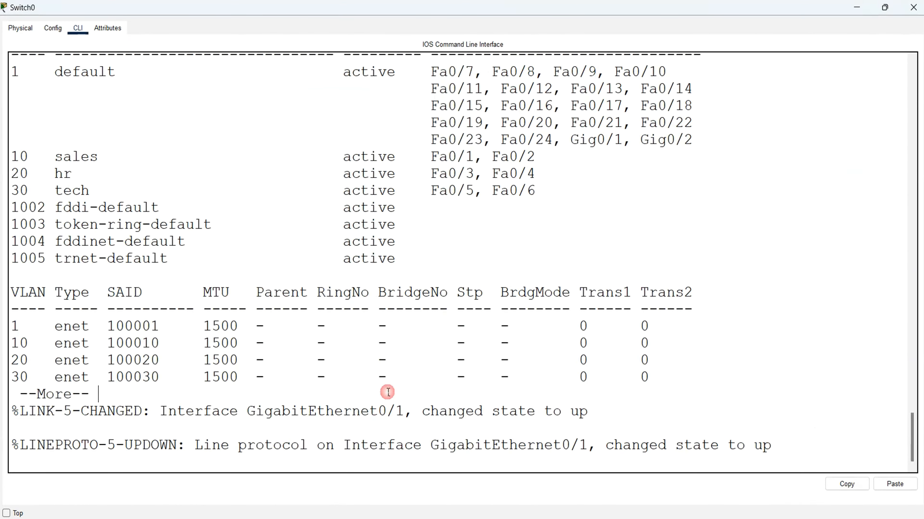
- Run sh vlan on Switch0 and examine which VLAN the Gig0/1 uplink port belongs to
key("Return")
key("space")
type("sh vlan")
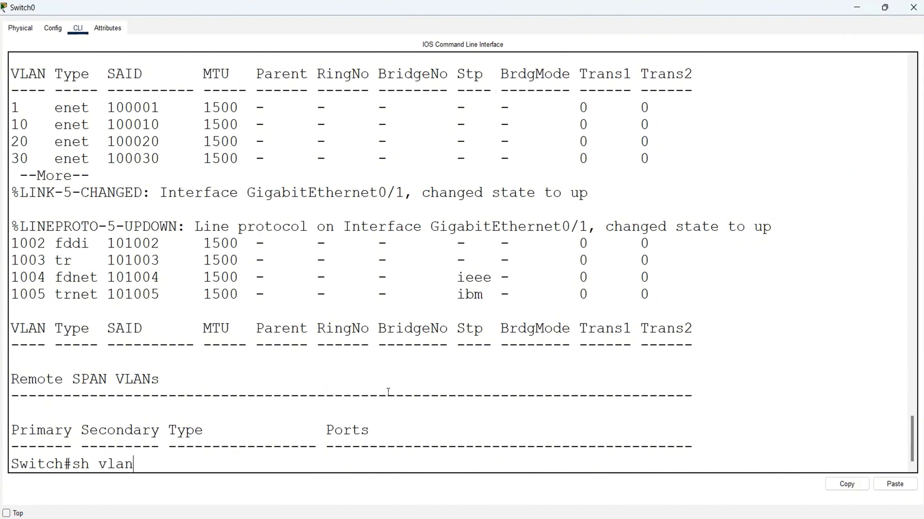
key("Return")
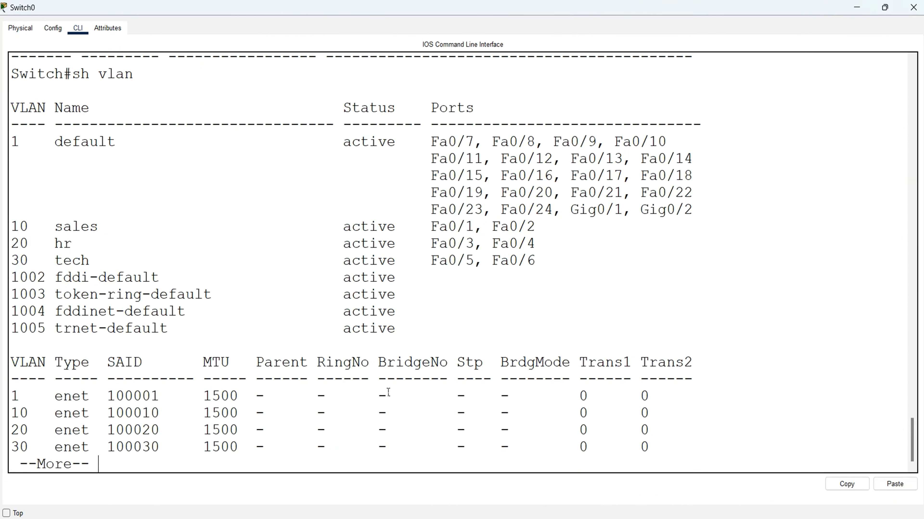
left_click_drag(623, 210, 562, 211)
left_click_drag(19, 142, 2, 143)
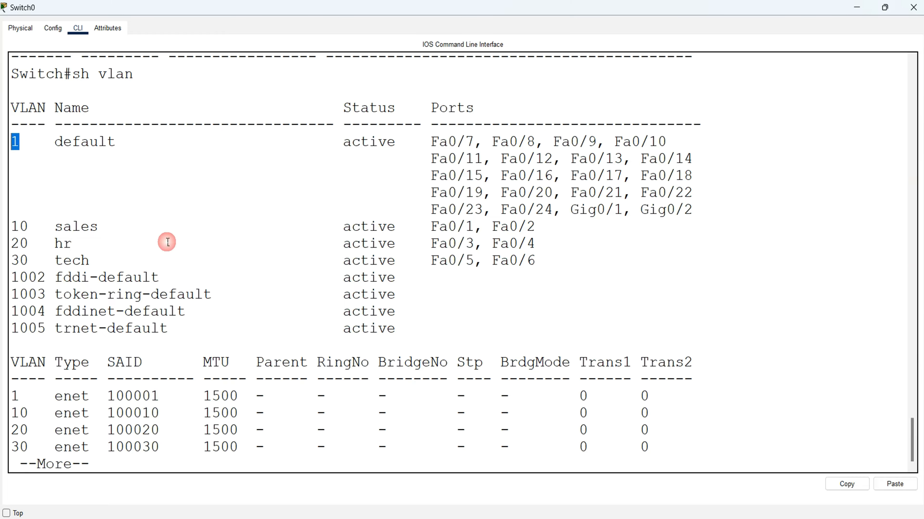
left_click_drag(627, 210, 562, 211)
key("space")
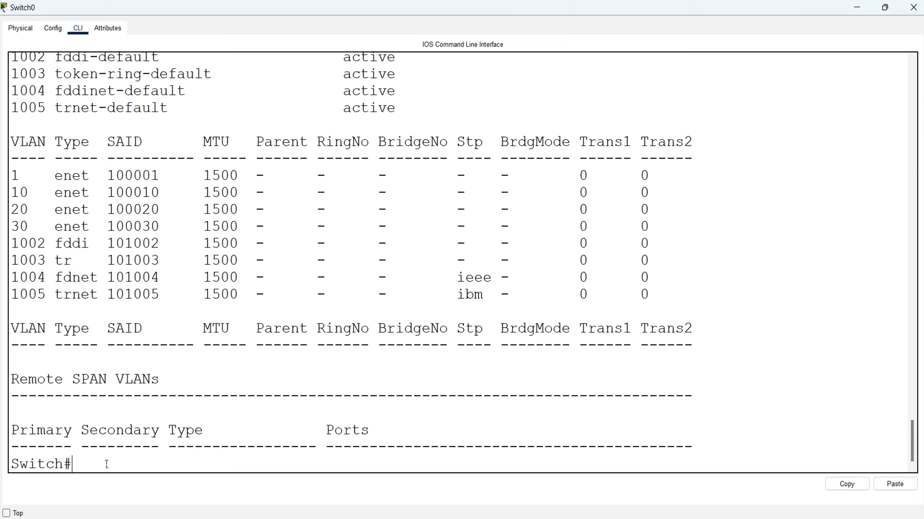
- Configure Switch0's interface g0/1 with switchport mode trunk and return to privileged mode
type("config t")
key("Return")
type("ig")
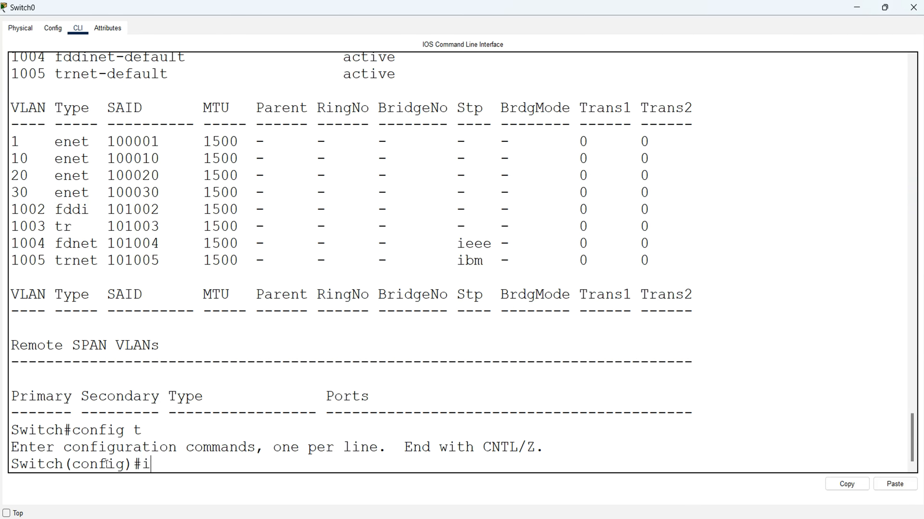
type("nt g0/1")
key("Return")
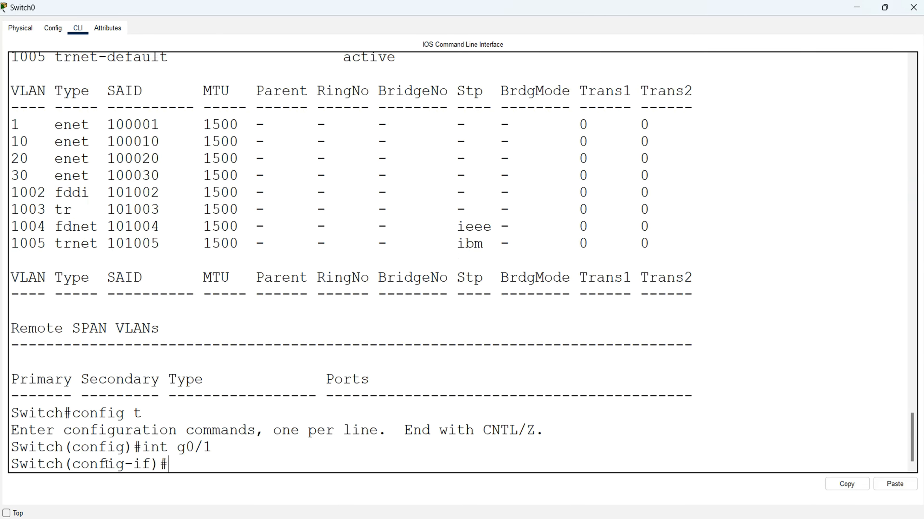
type("swi")
key("Tab")
type("mo")
key("Tab")
type("tr")
key("Tab")
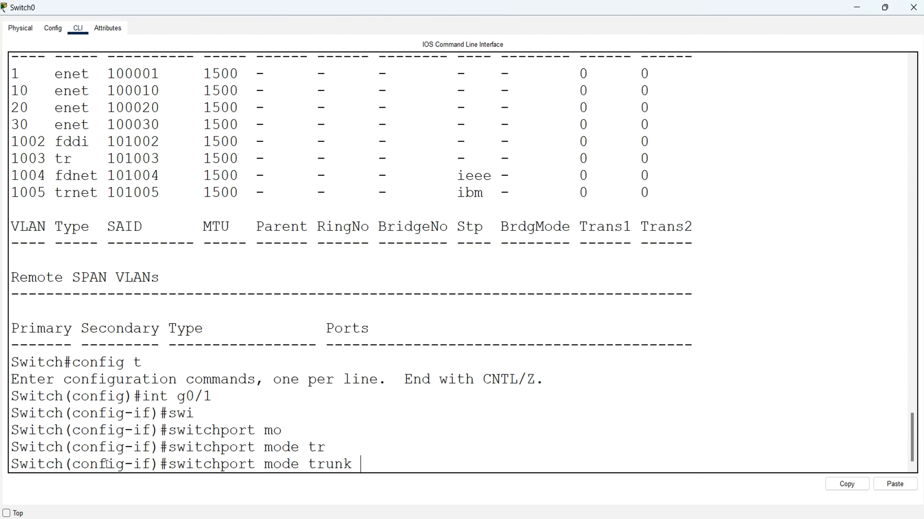
key("Return")
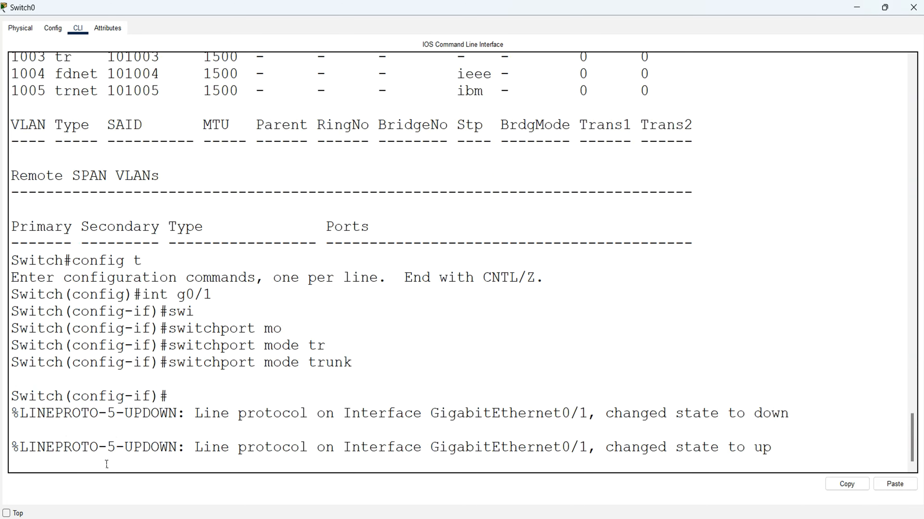
key("Return")
key("Return")
key("ctrl+z")
key("Return")
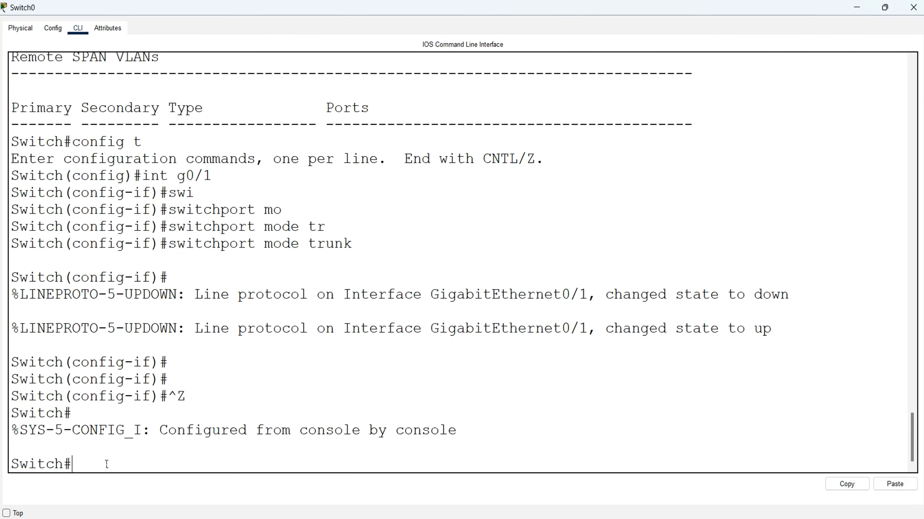
- Run sh int trunk on Switch0 and check the encapsulation and the active allowed VLANs on Gig0/1
key("Return")
key("Return")
type("sh int t")
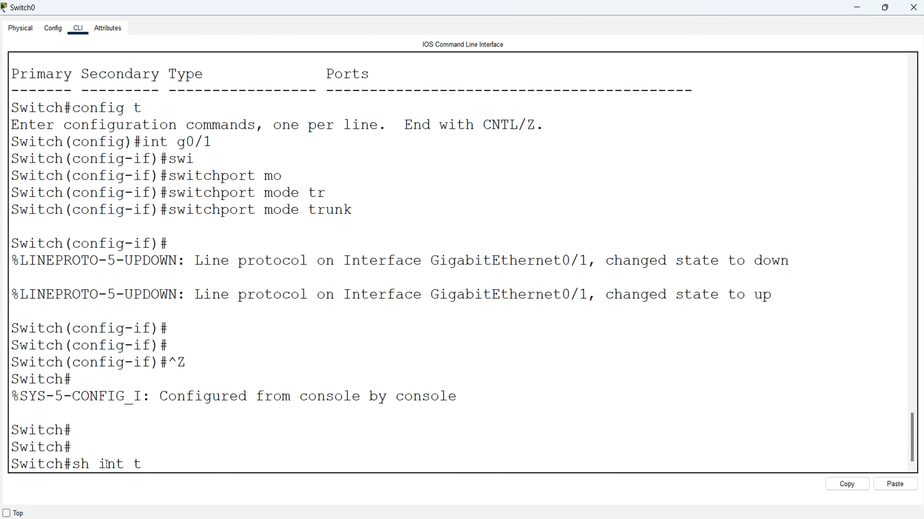
type("r")
key("Tab")
key("Return")
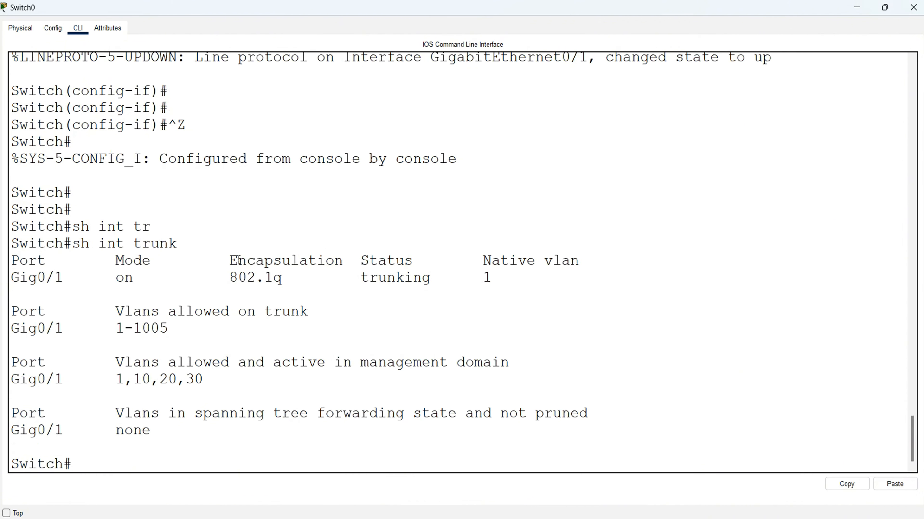
left_click_drag(218, 271, 311, 277)
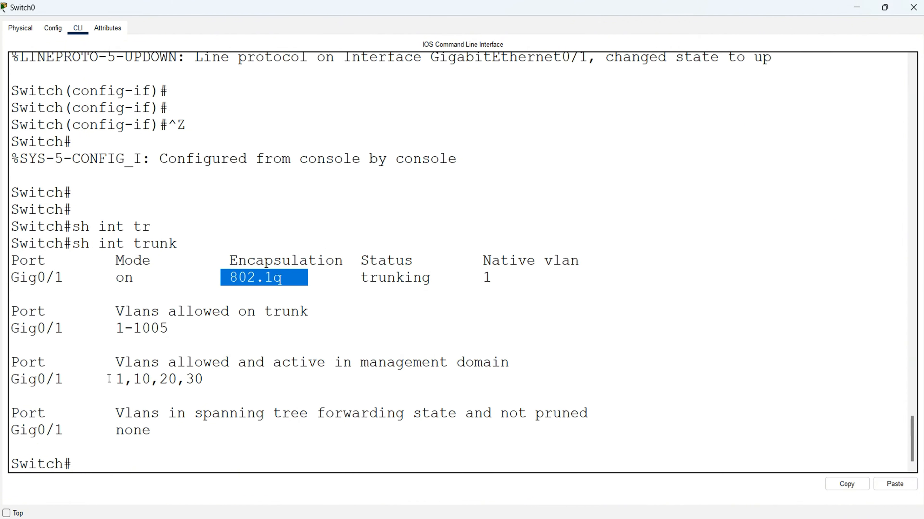
left_click_drag(109, 379, 223, 390)
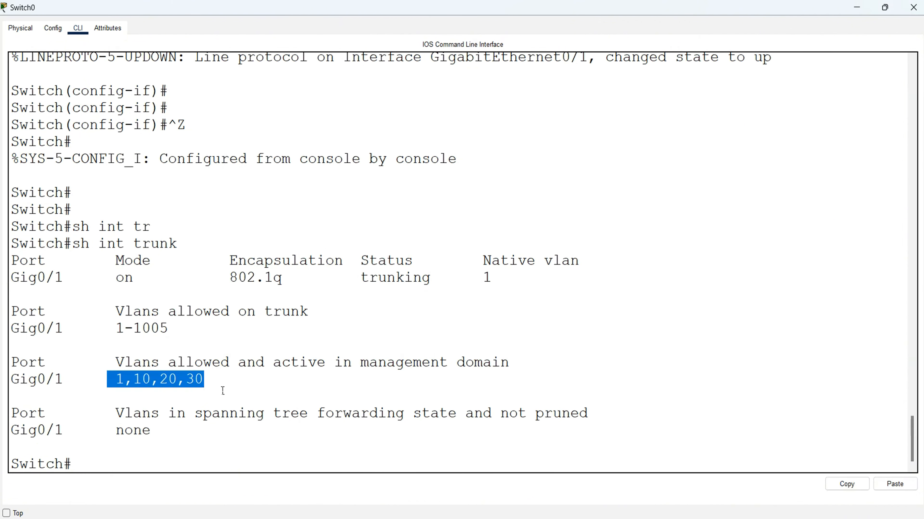
left_click(857, 7)
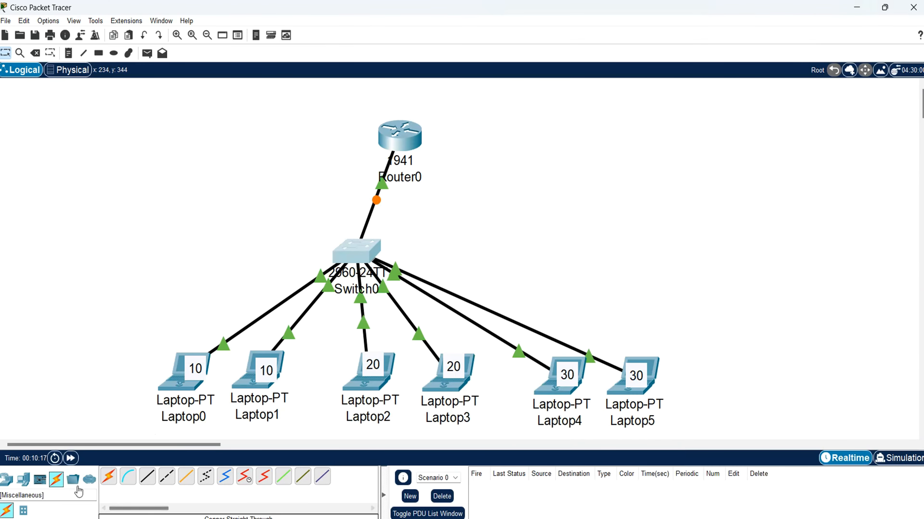
- Fast-forward the simulation time and request Laptop0's FastEthernet0 address again through DHCP
left_click(70, 459)
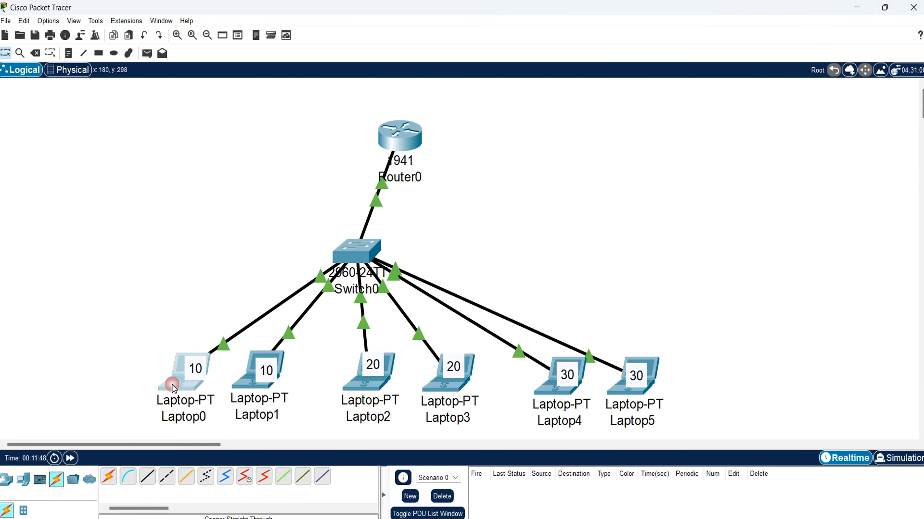
left_click(174, 381)
left_click(351, 165)
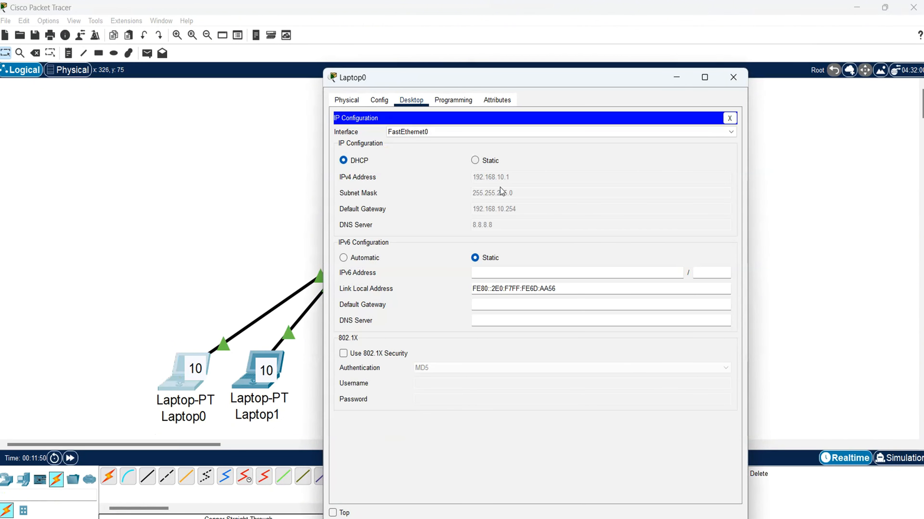
left_click(483, 165)
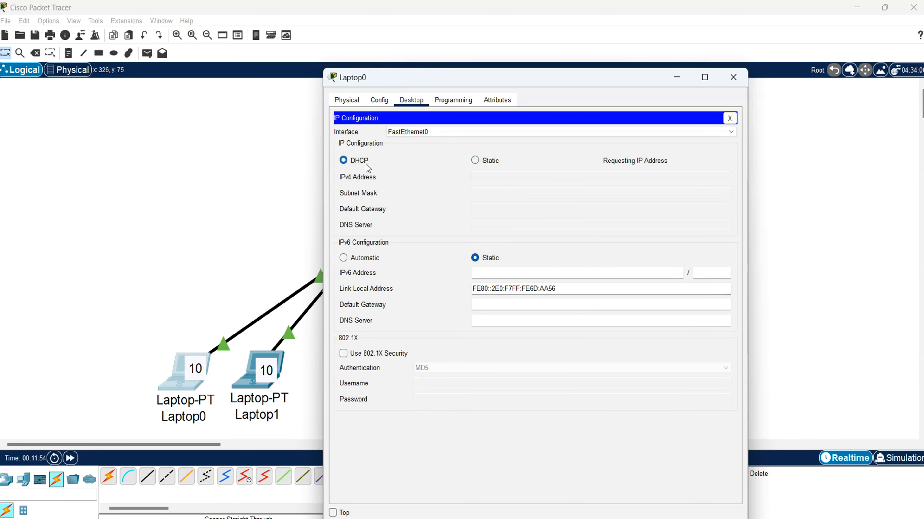
left_click(729, 118)
left_click(733, 77)
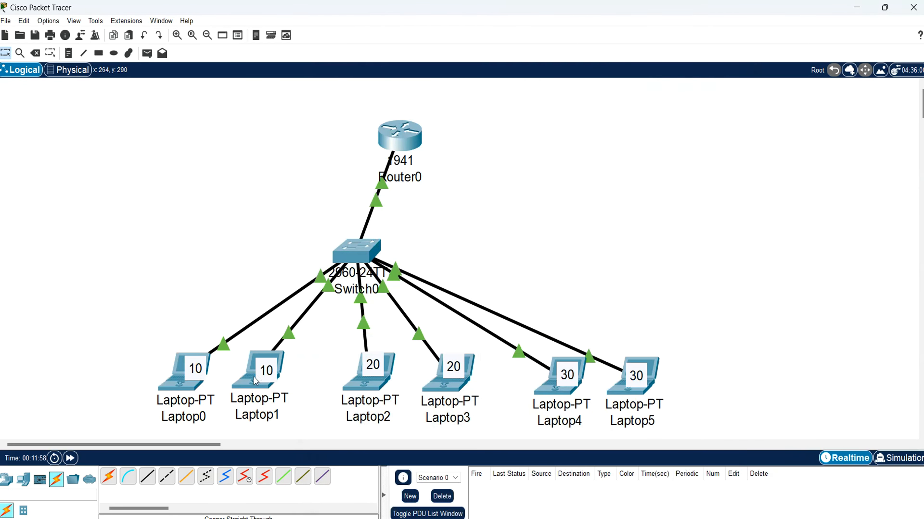
- Inspect the IP address and gateway details of Laptop1 through Laptop5 in the workspace
mouse_move(254, 378)
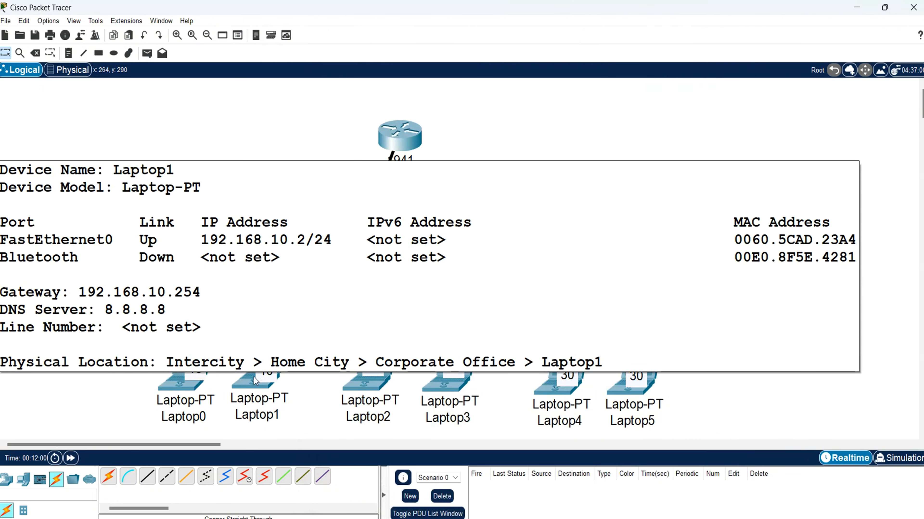
mouse_move(352, 381)
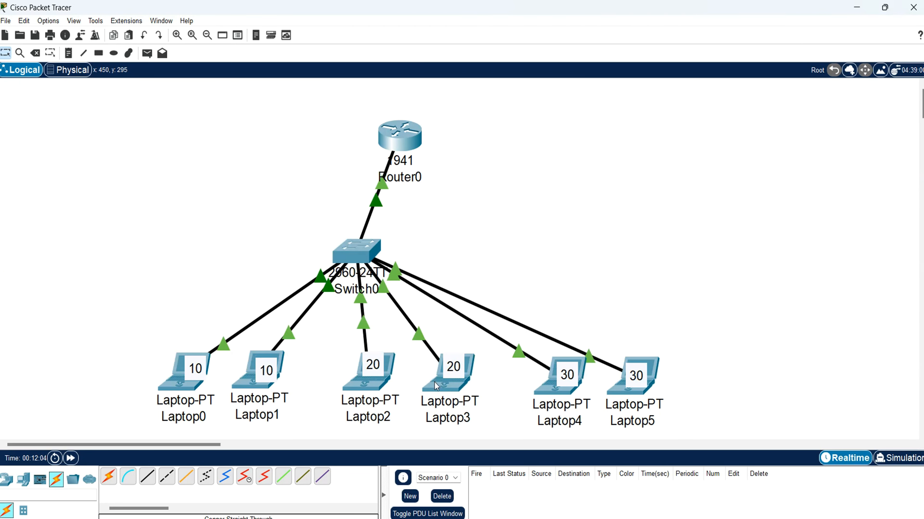
mouse_move(434, 382)
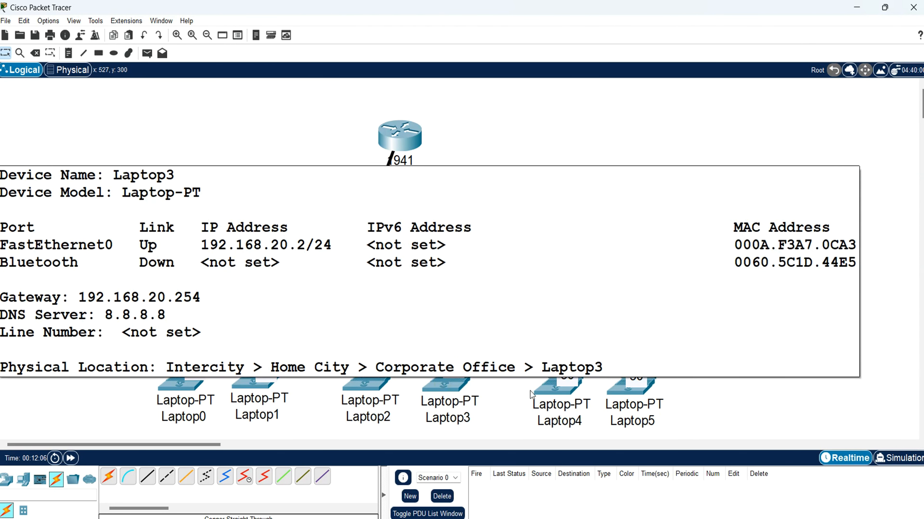
mouse_move(559, 402)
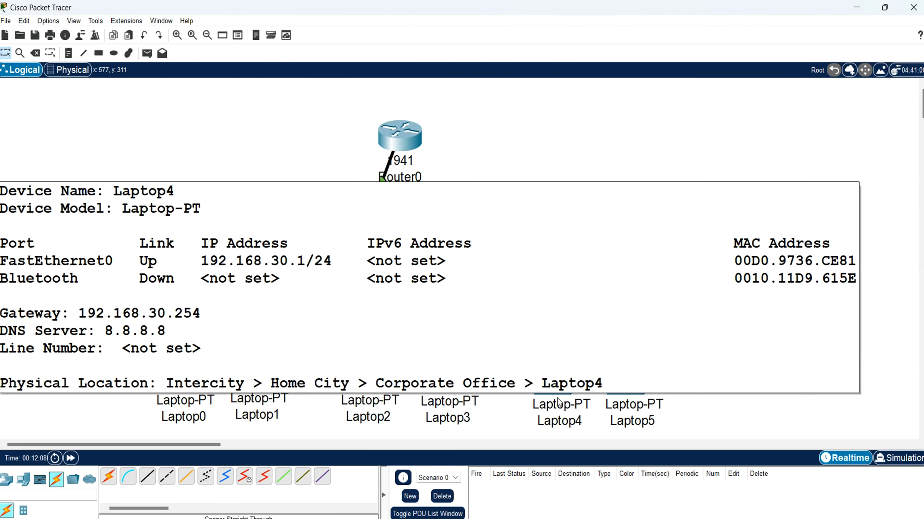
mouse_move(642, 388)
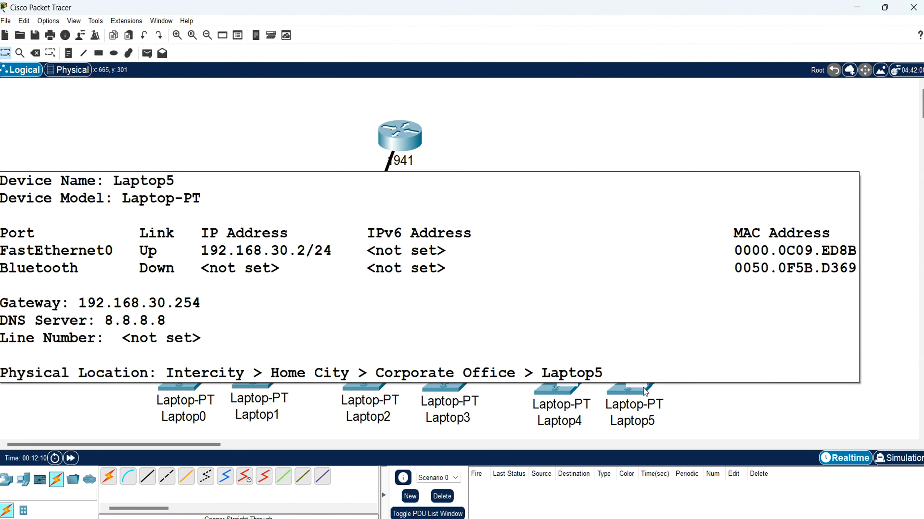